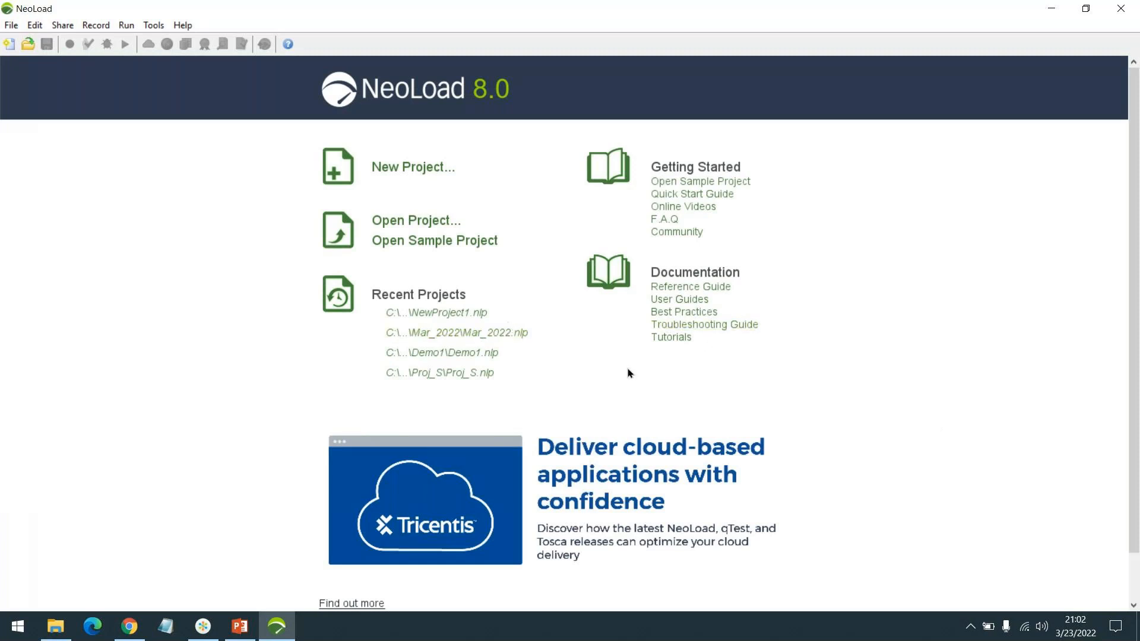
Step: Open the recent project NewProject1 and collapse the Actions list beneath the user paths tree
click(470, 313)
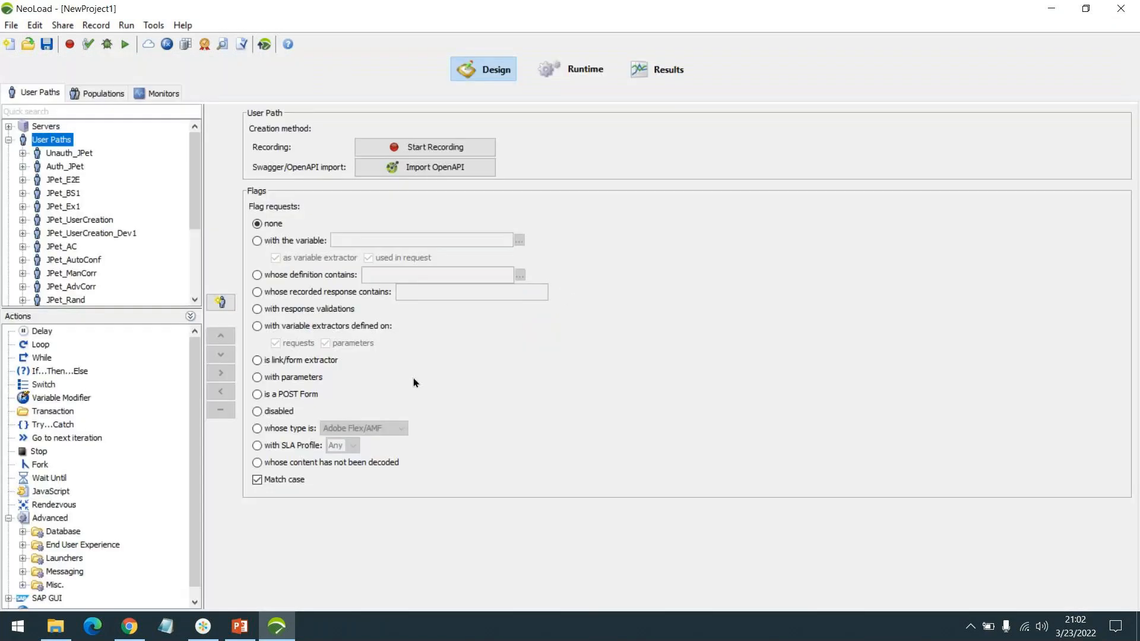
click(187, 315)
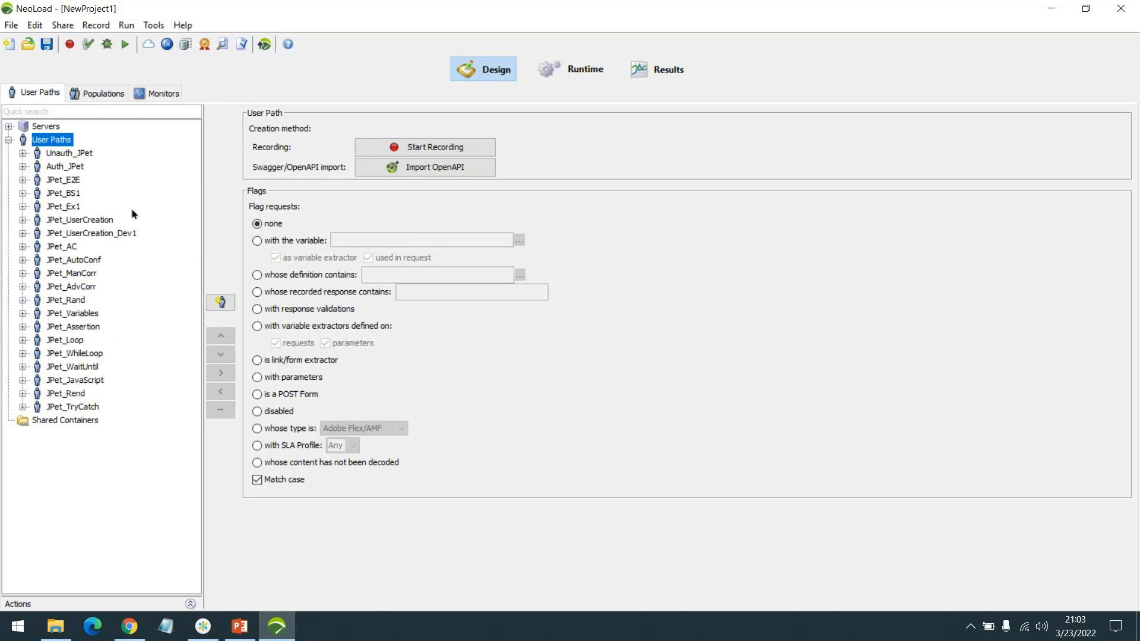
Step: Look through the project's populations, its monitored machines and the runtime scenario settings
click(94, 95)
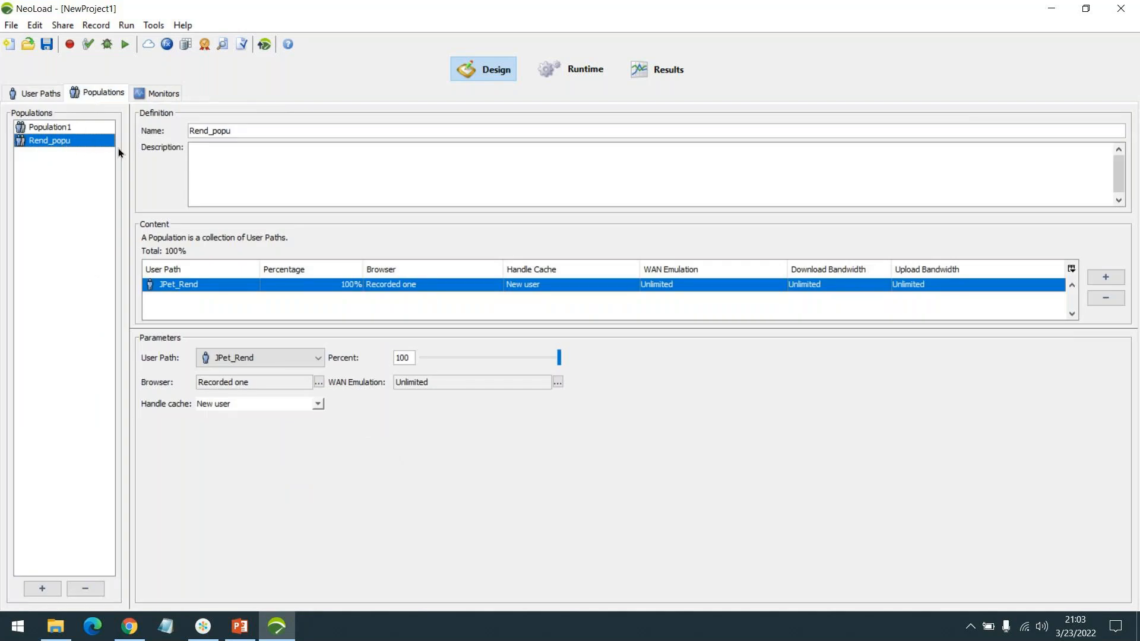
click(153, 101)
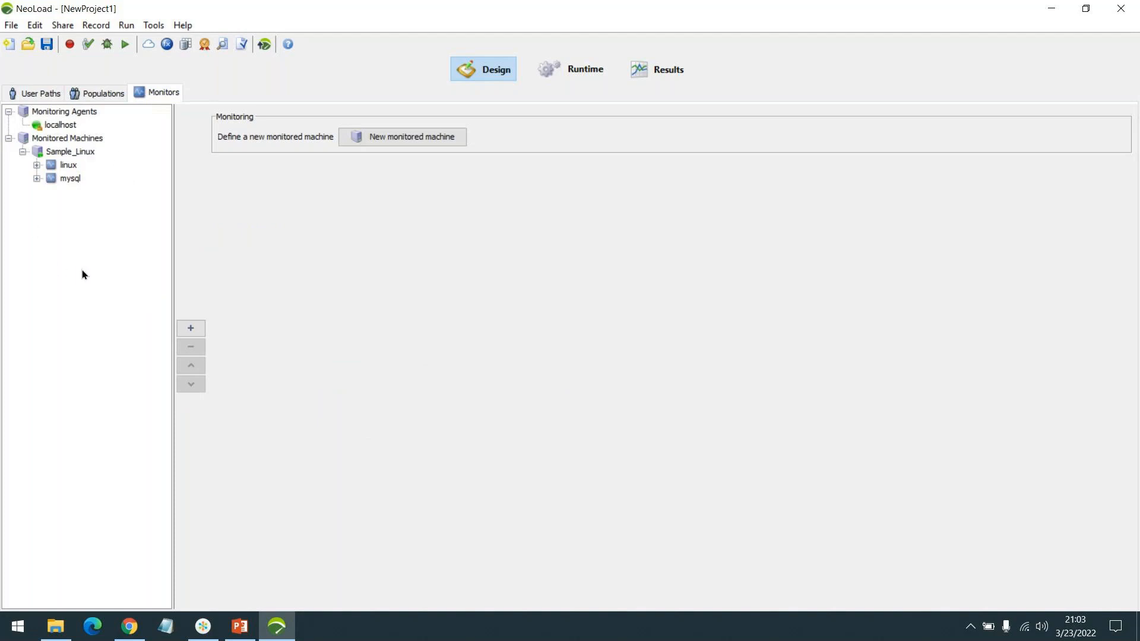
click(571, 72)
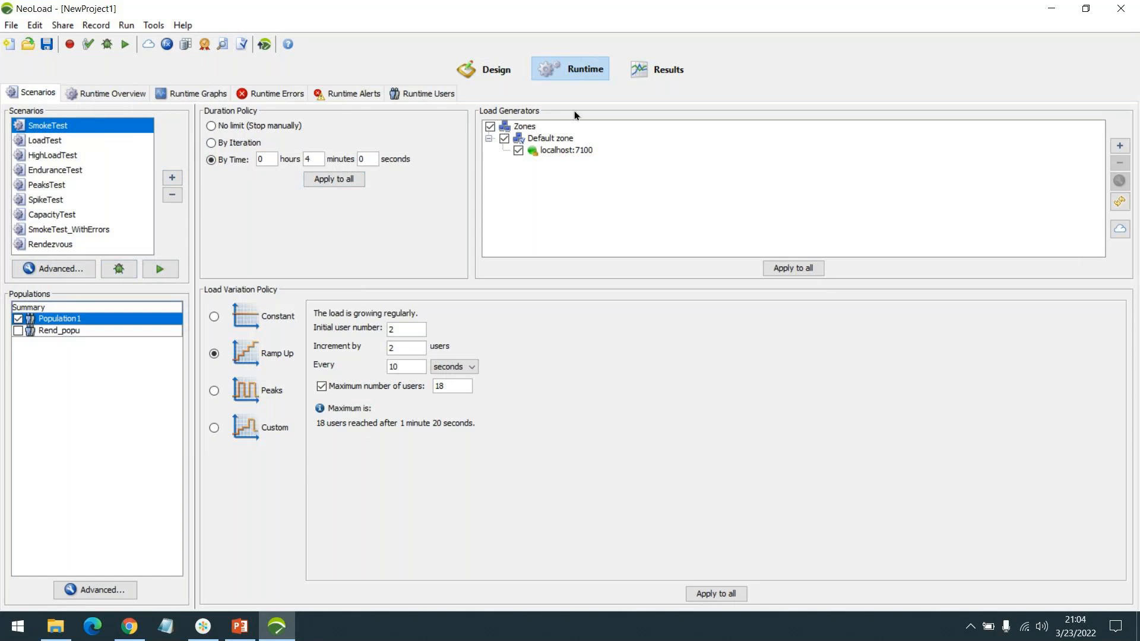
Step: Display the test summary of the result "Rendezvous Scenario - 12:14 - 13 Mar 2022"
click(645, 69)
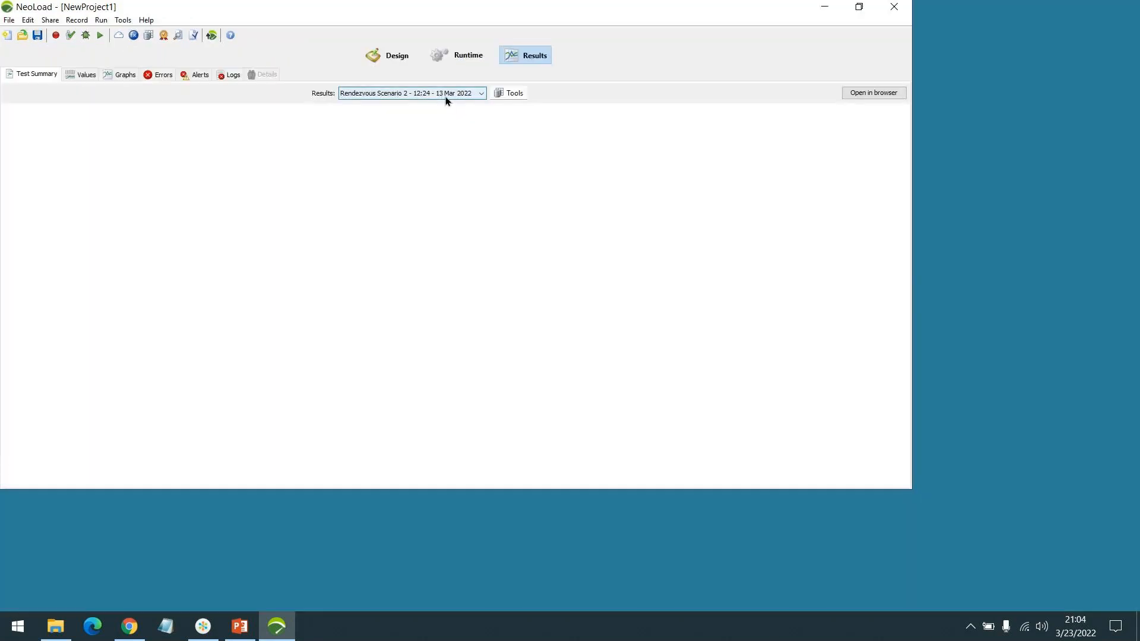
click(445, 97)
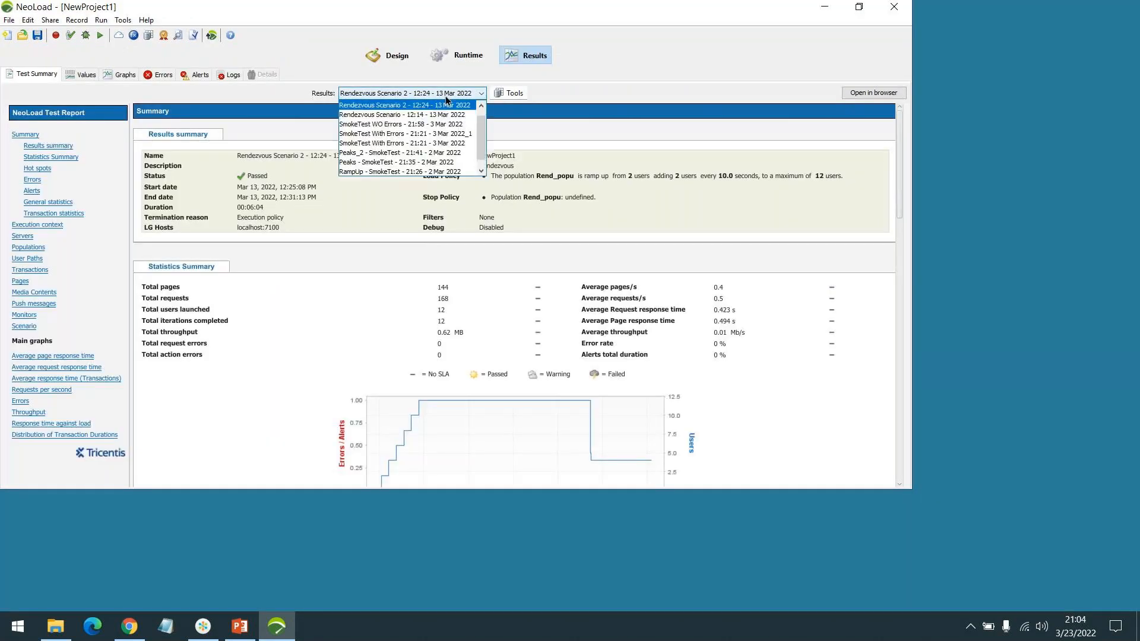
click(418, 116)
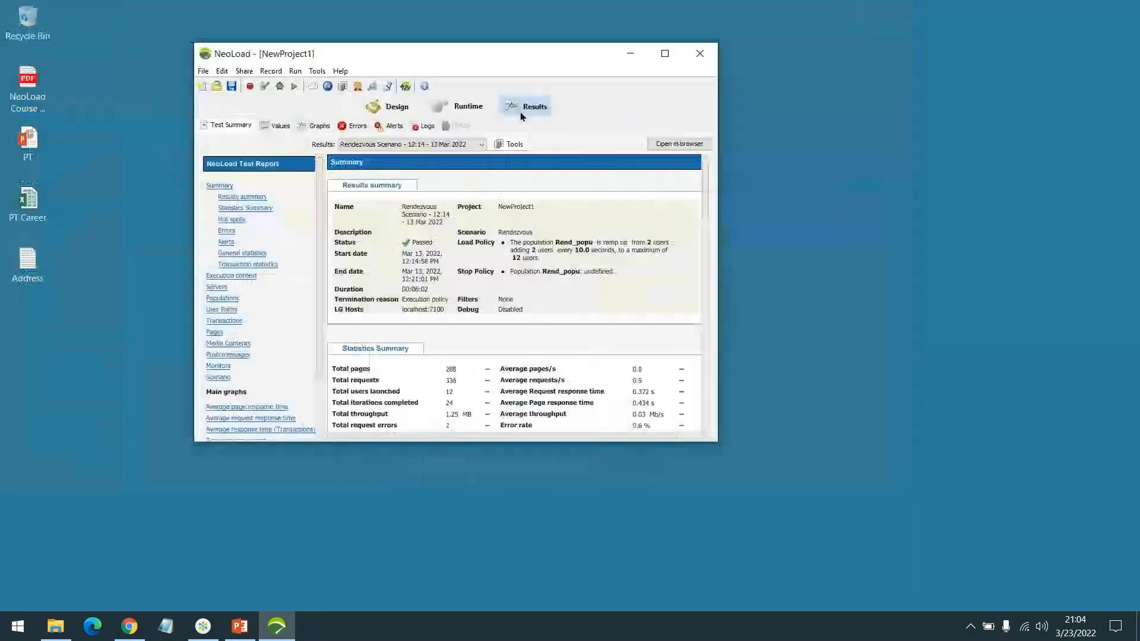
Step: Maximize the window and display the test summary of the result "SmokeTest With Errors - 21:21 - 3 Mar 2022"
click(659, 57)
click(541, 97)
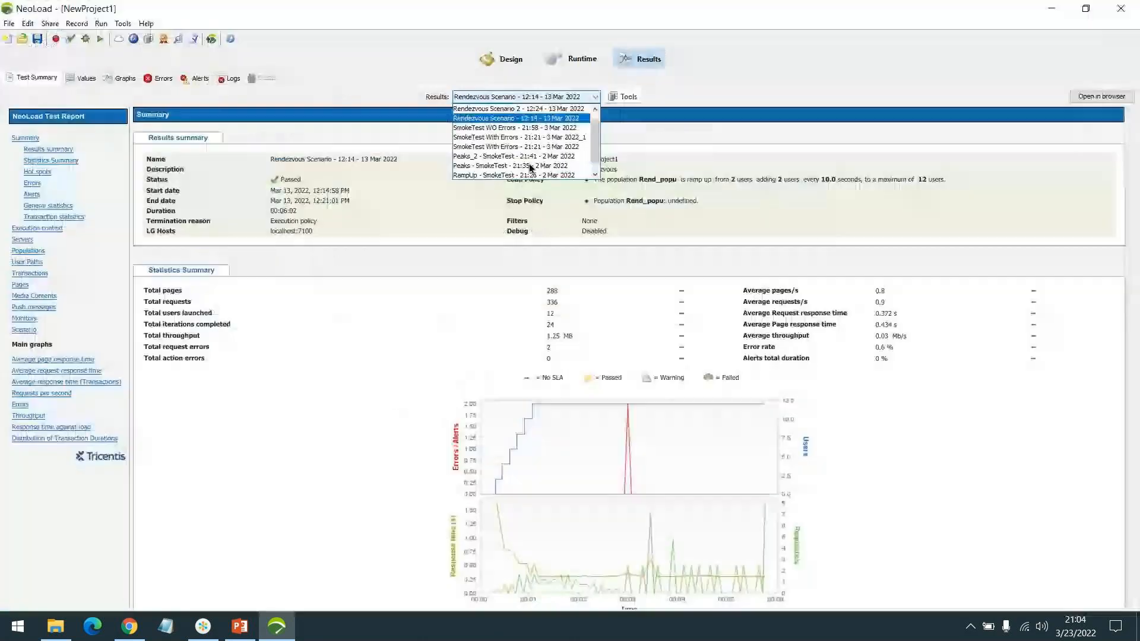
click(516, 146)
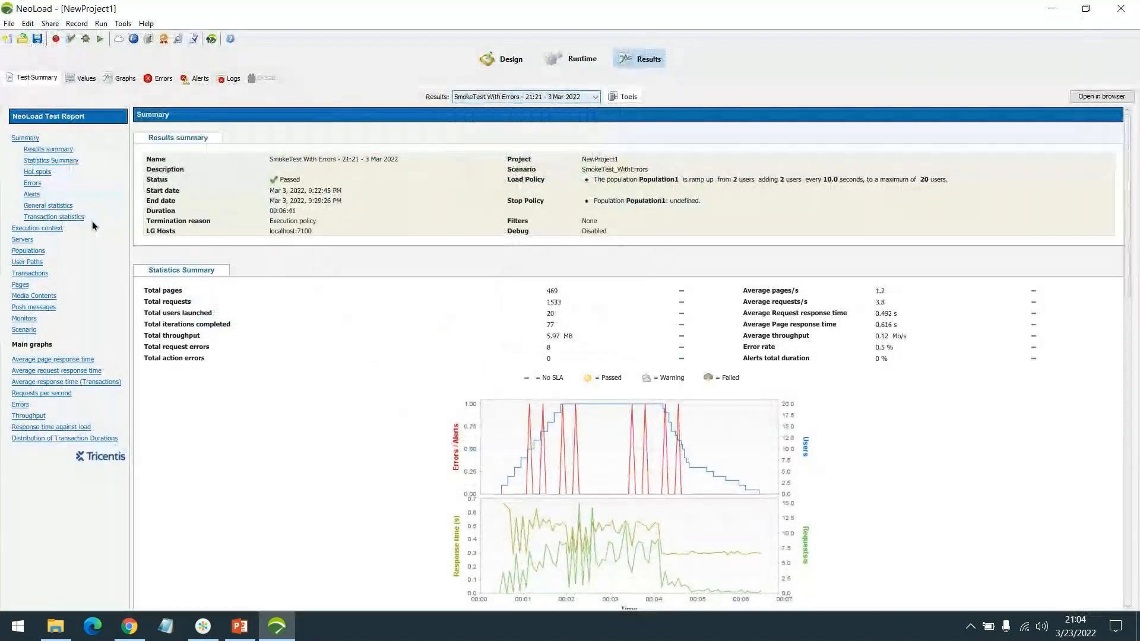
Step: Look over the available test results and their details in the Results manager, then close it
click(542, 99)
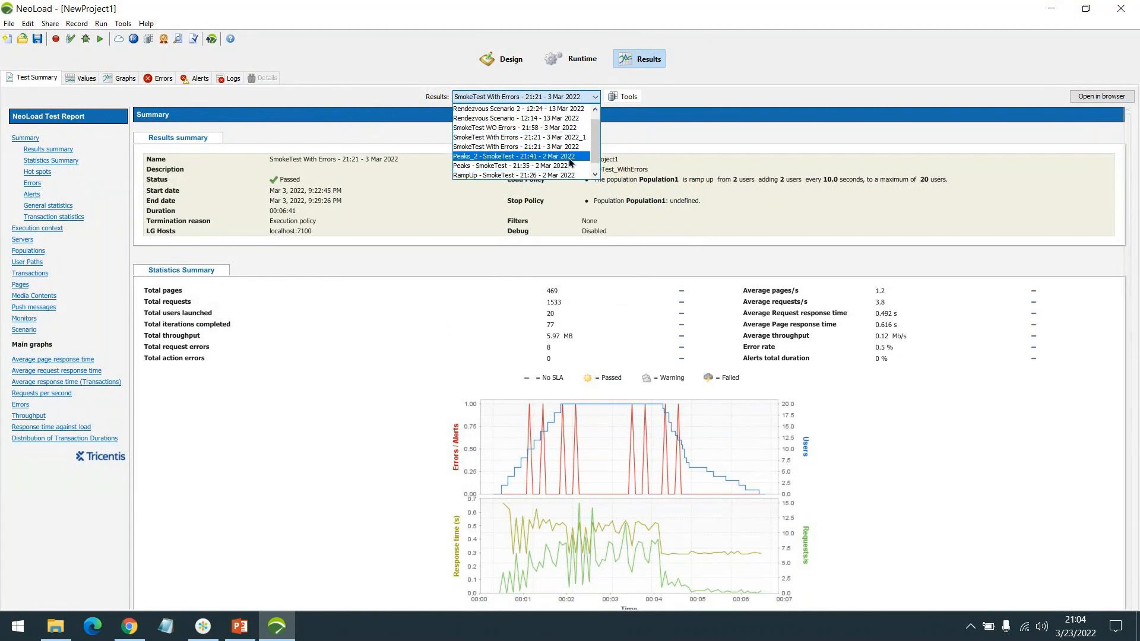
scroll(570, 162, down, 1)
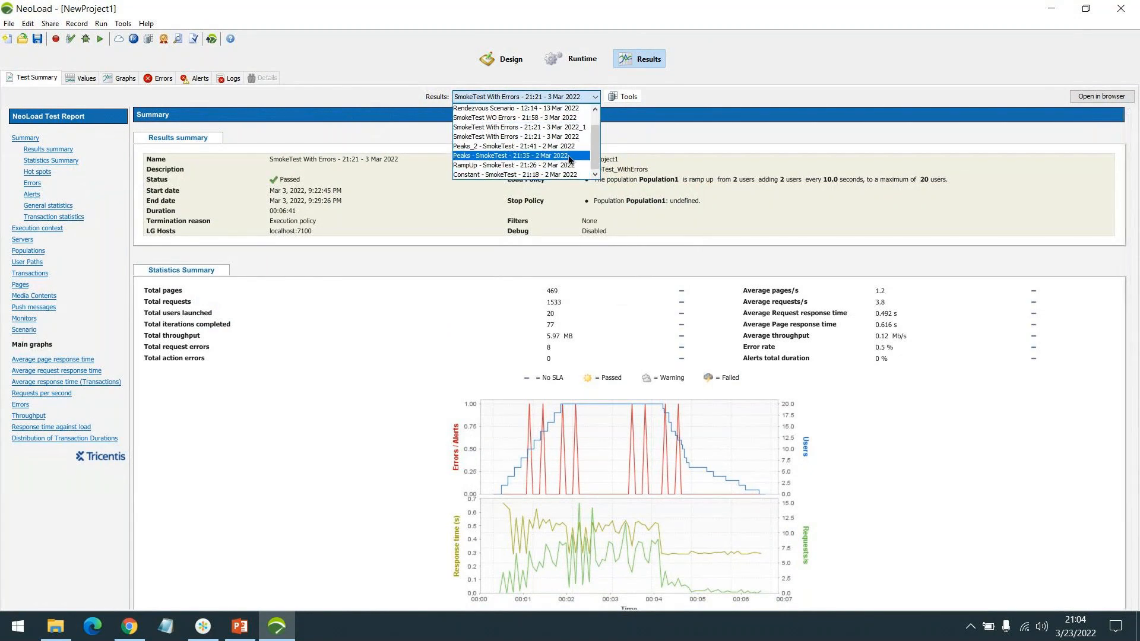
click(624, 98)
click(647, 112)
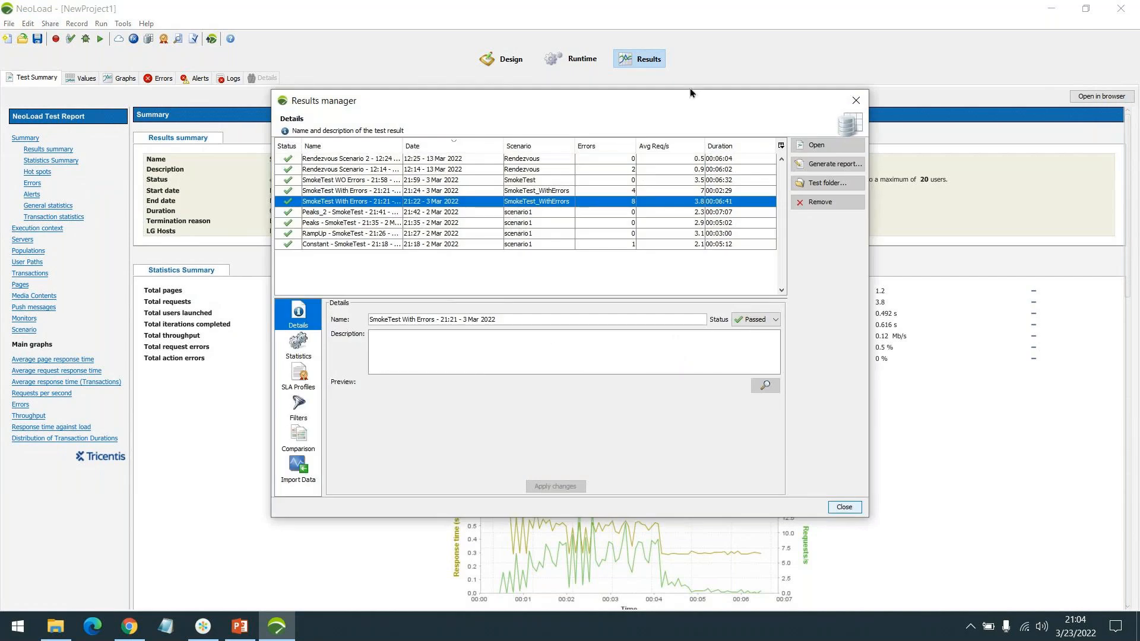
drag(687, 96, 508, 100)
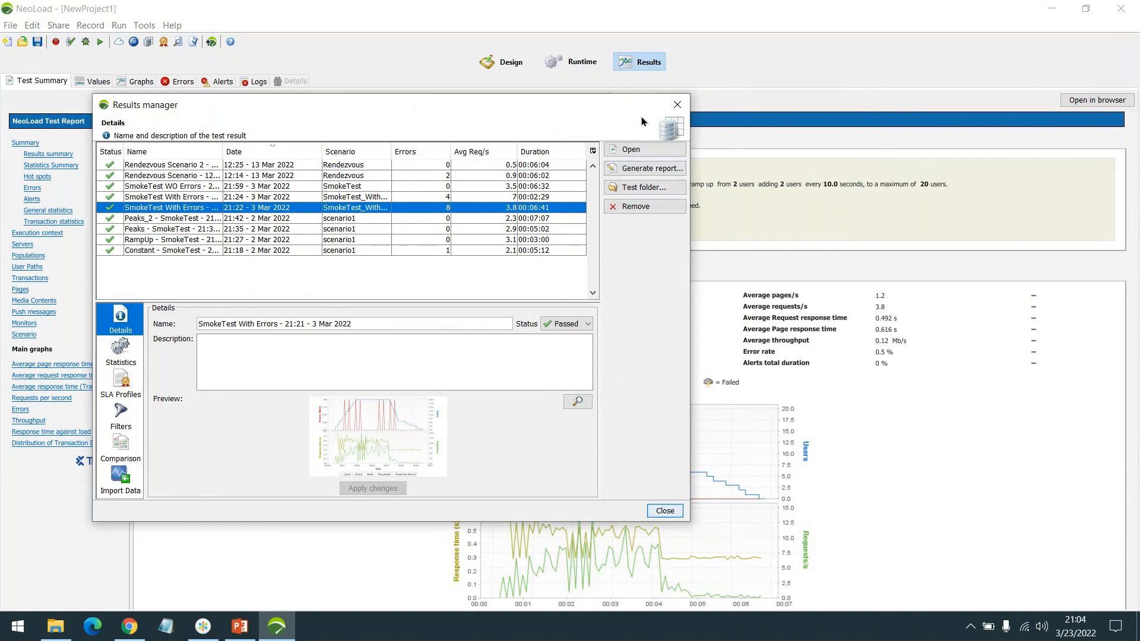
click(672, 108)
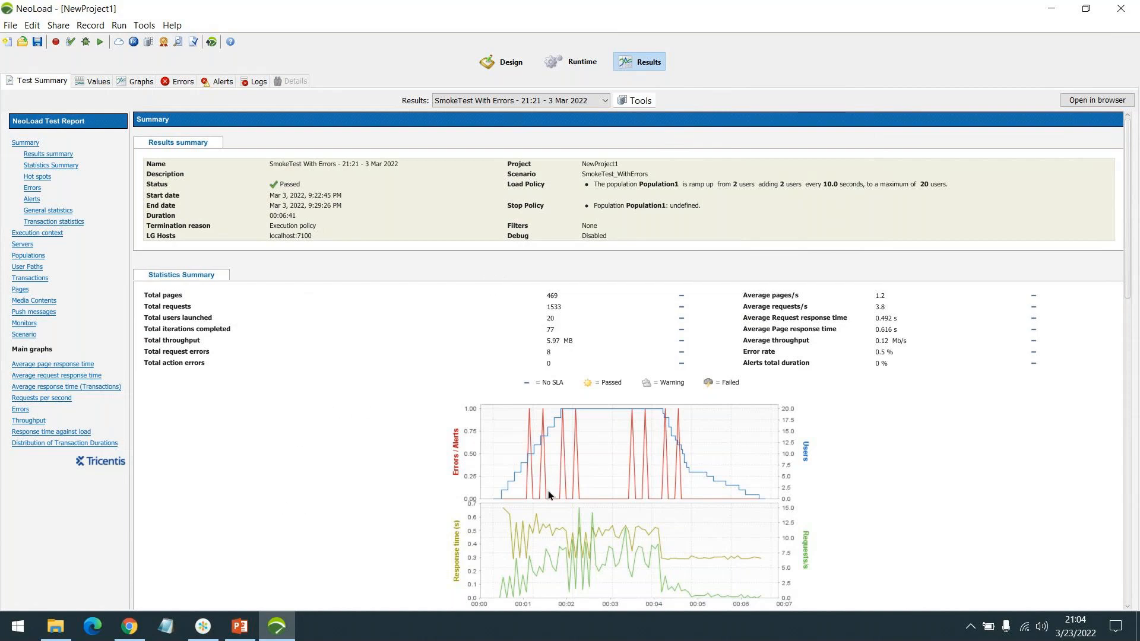
Step: Switch to the PT presentation in PowerPoint and start the slide show from the PT Intro slide
key(alt+Tab)
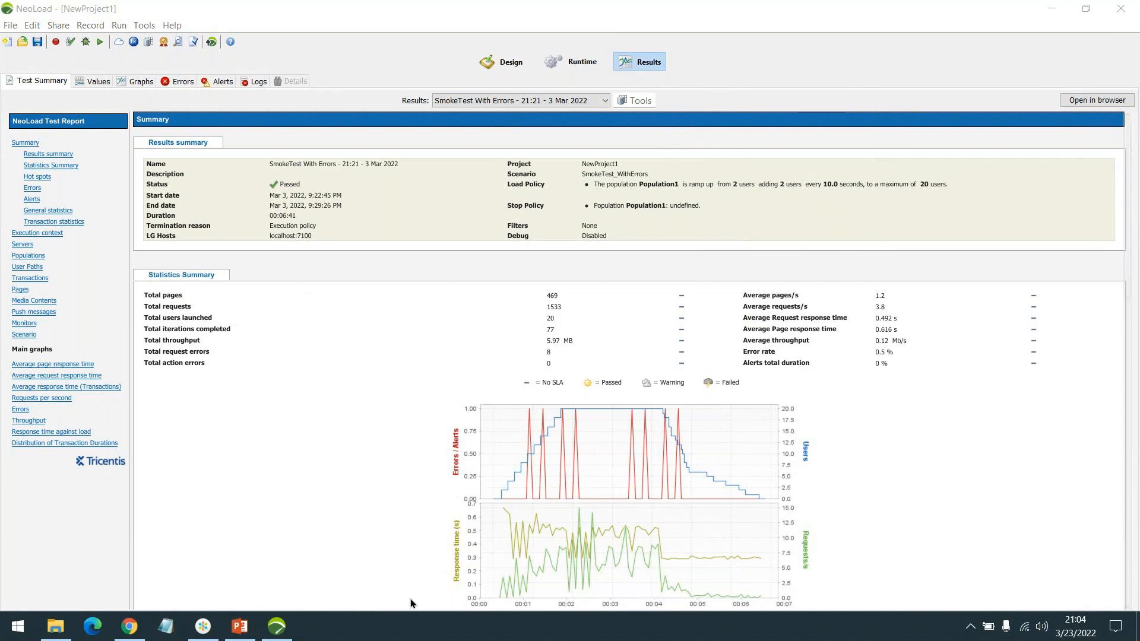
click(240, 627)
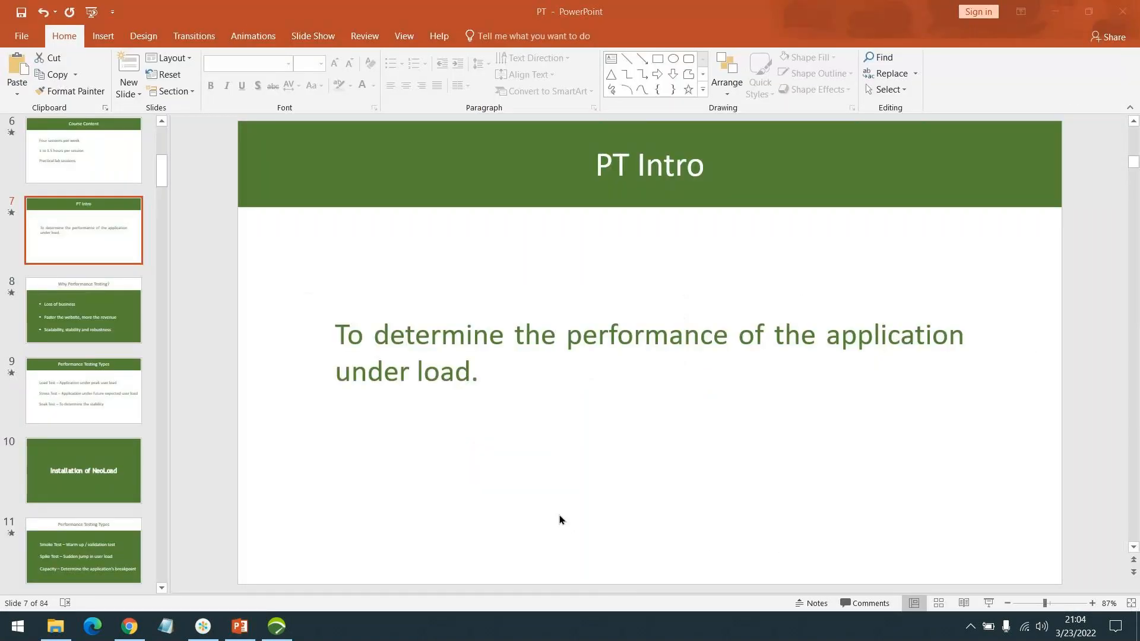
click(1060, 112)
click(988, 600)
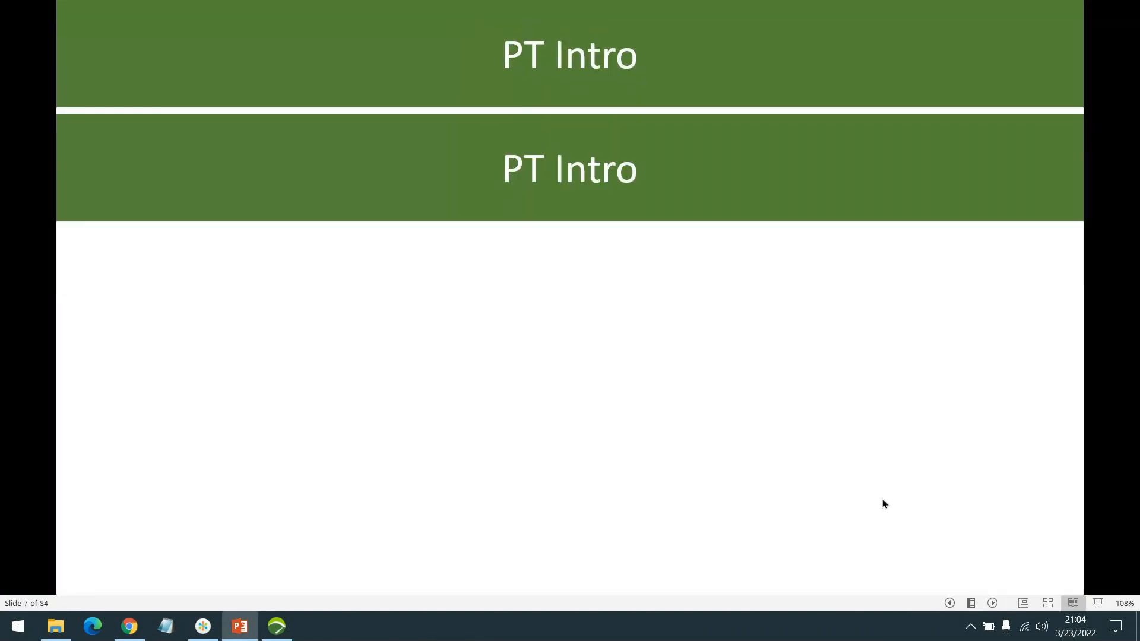
key(Escape)
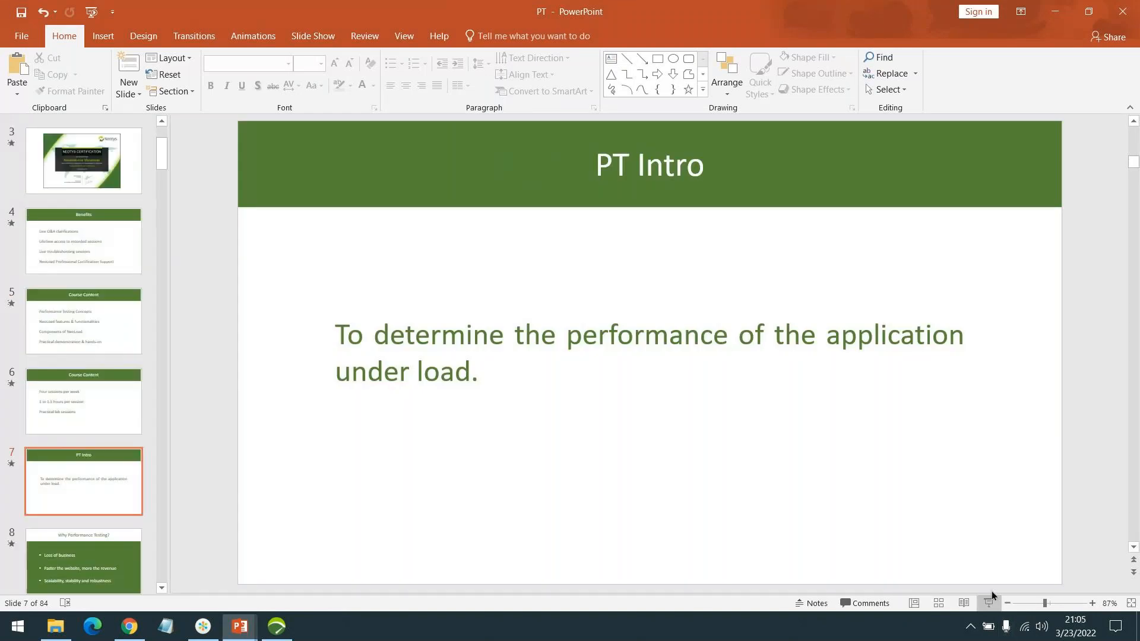
click(988, 603)
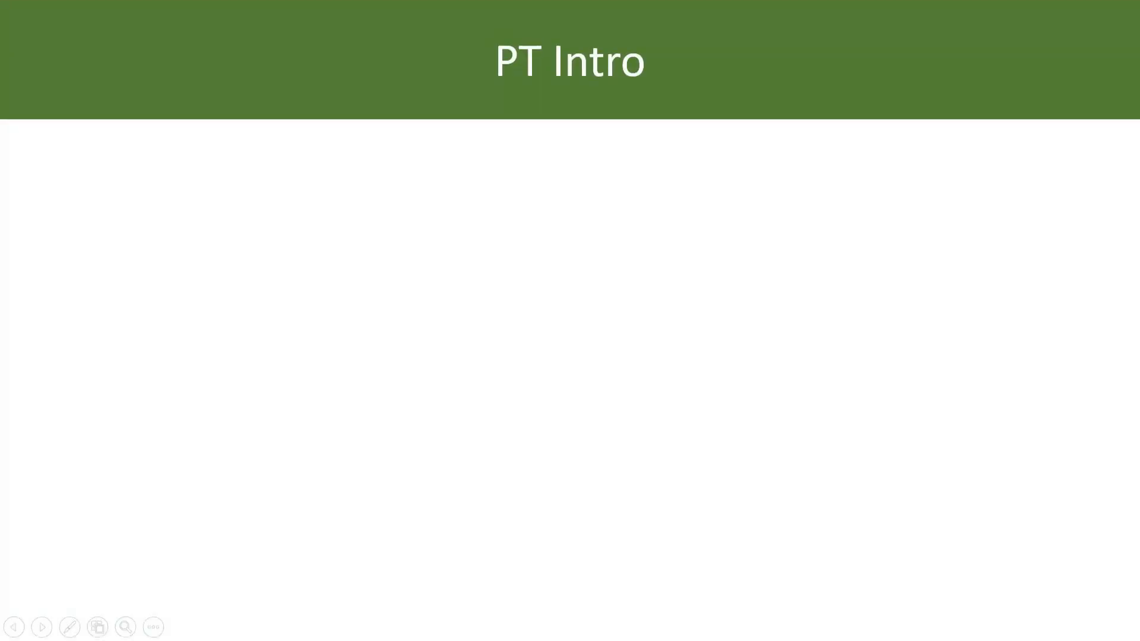
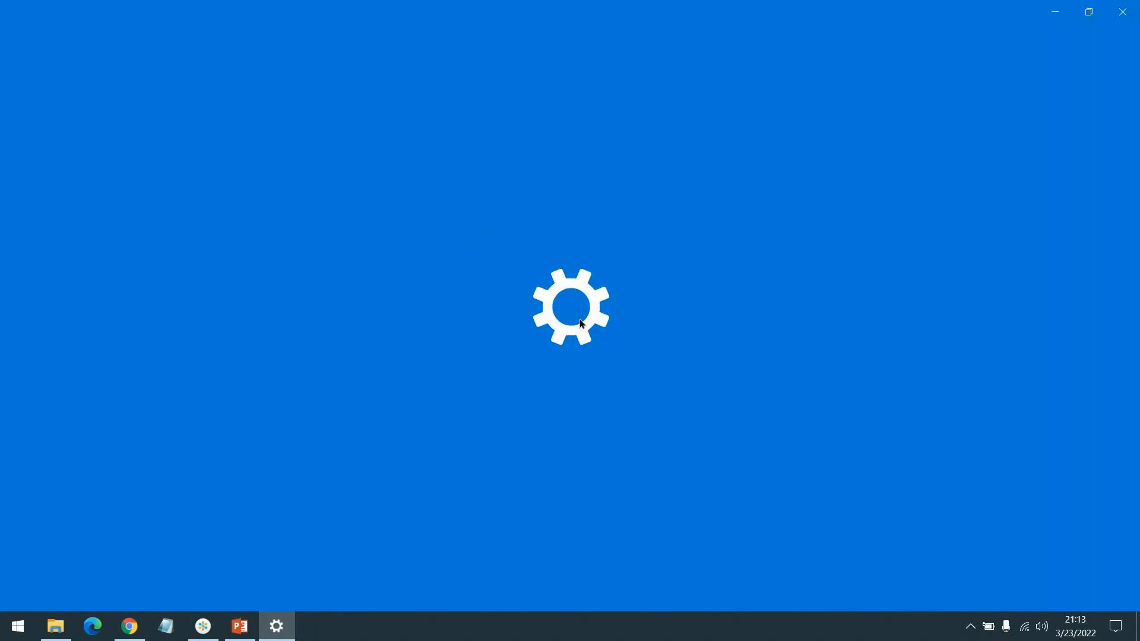
Step: Uninstall NeoLoad 8.0.2 from the installed apps, continuing through the uninstall wizard to remove all its components
scroll(447, 346, down, 3)
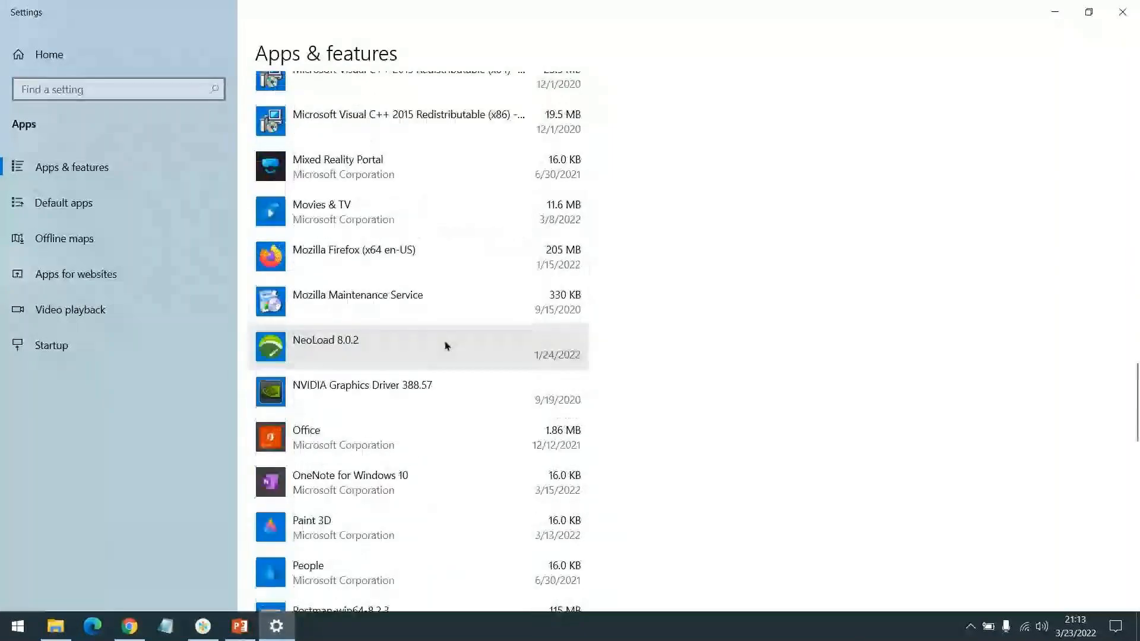
click(446, 346)
click(552, 409)
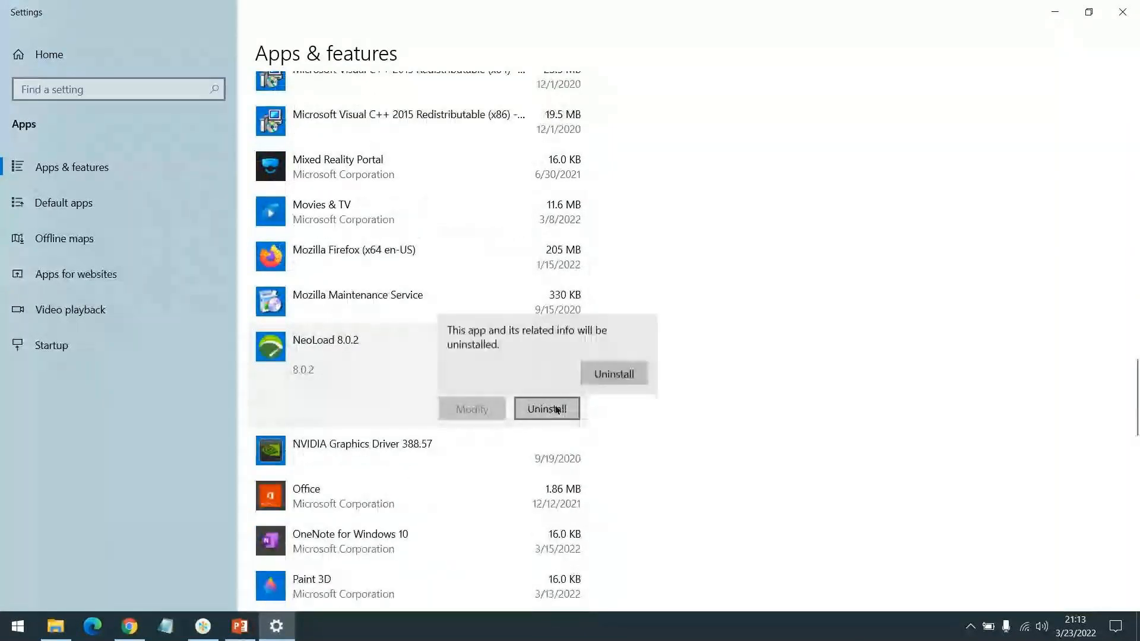
click(603, 373)
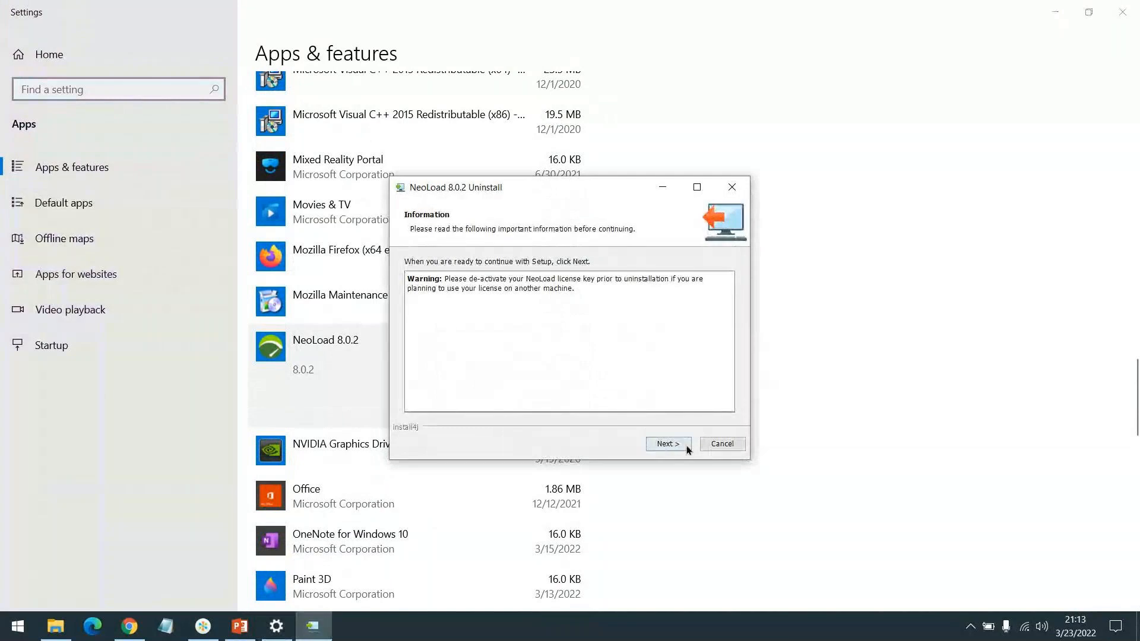
click(687, 449)
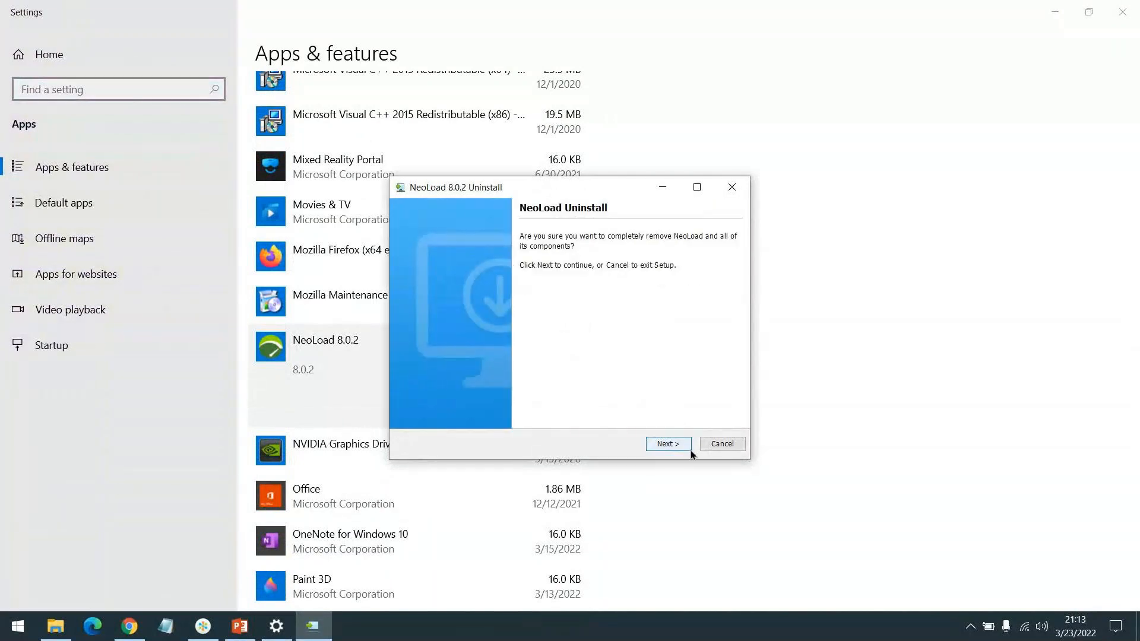
click(689, 449)
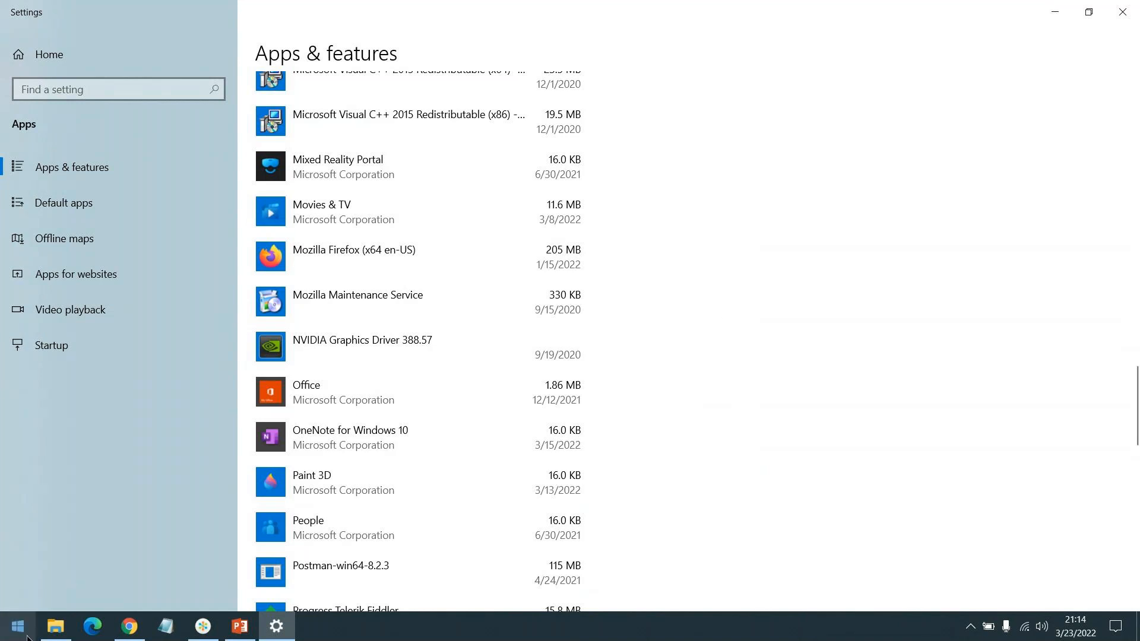
Step: Check the Downloads folder in File Explorer, then switch to Chrome and open tricentis.com in a new tab
click(56, 627)
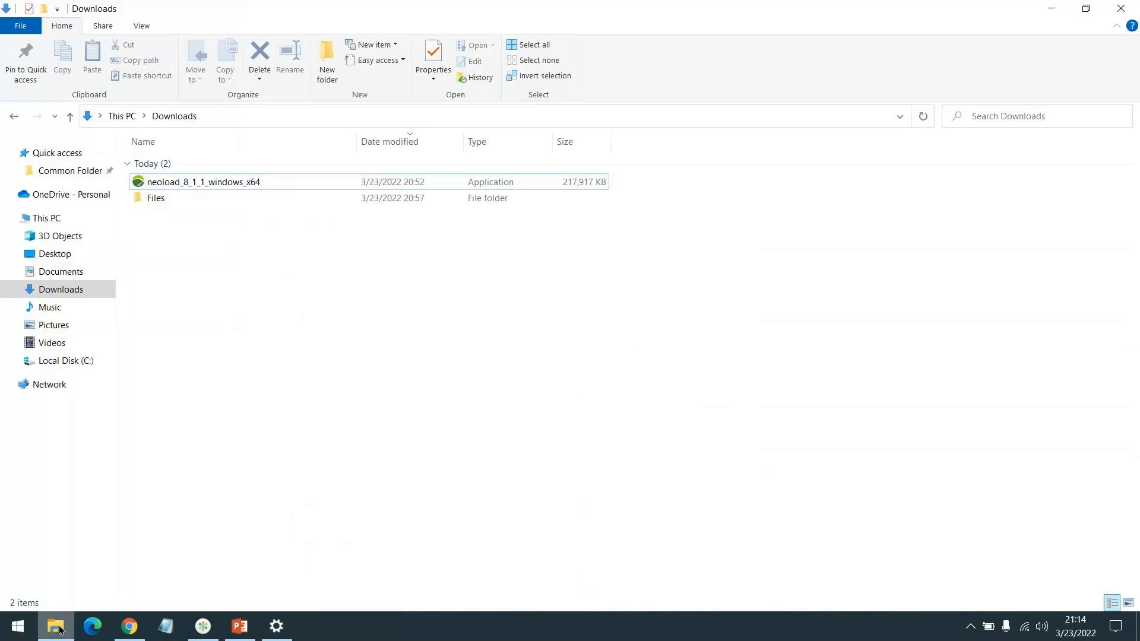
click(55, 629)
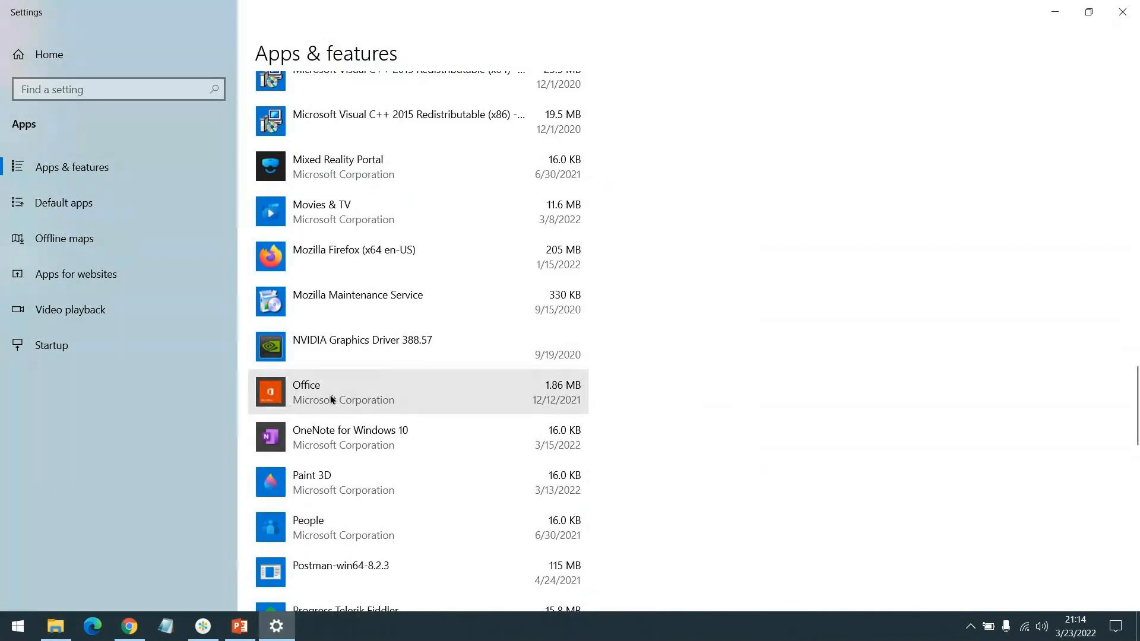
click(129, 630)
key(ctrl+t)
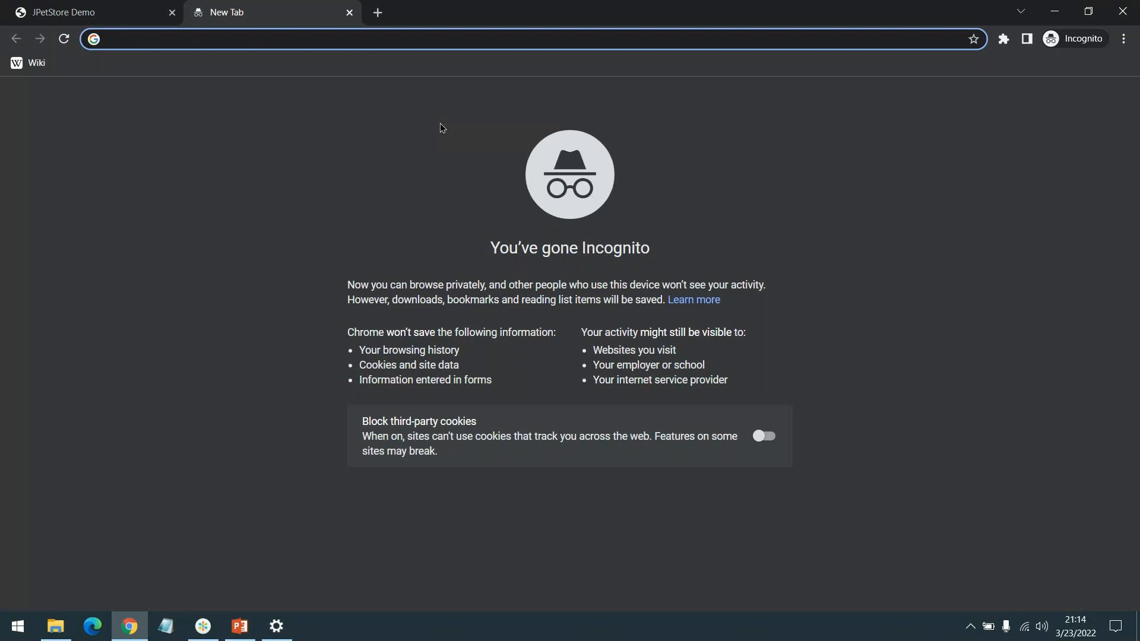
text(tricentis.com)
key(Return)
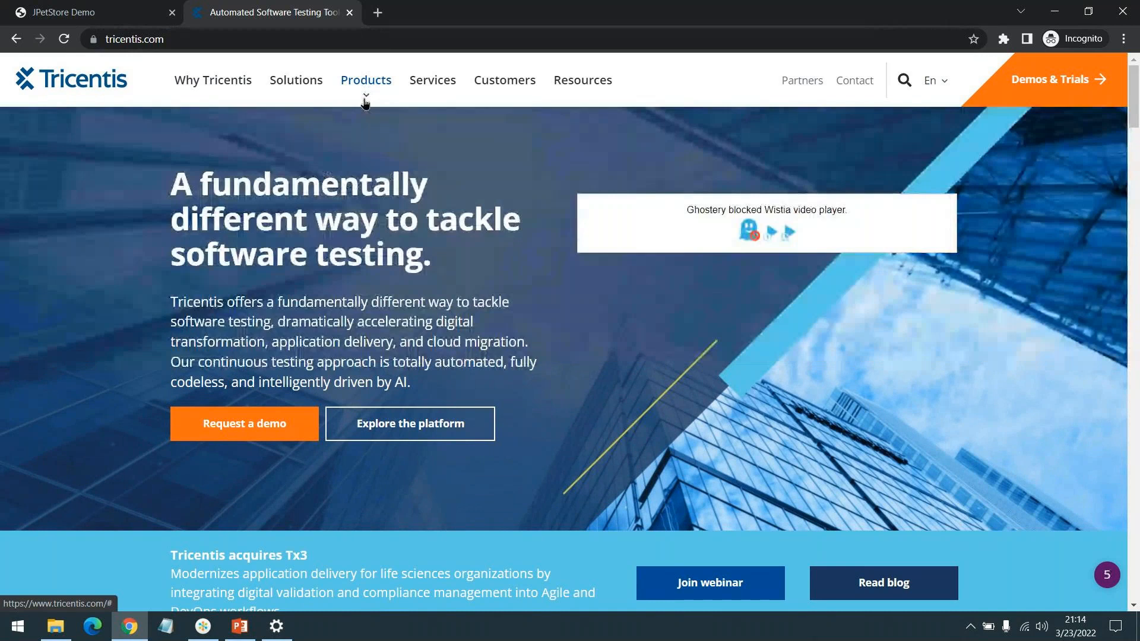
Step: Open the Tricentis NeoLoad product page and go to its free trial request page
mouse_move(365, 104)
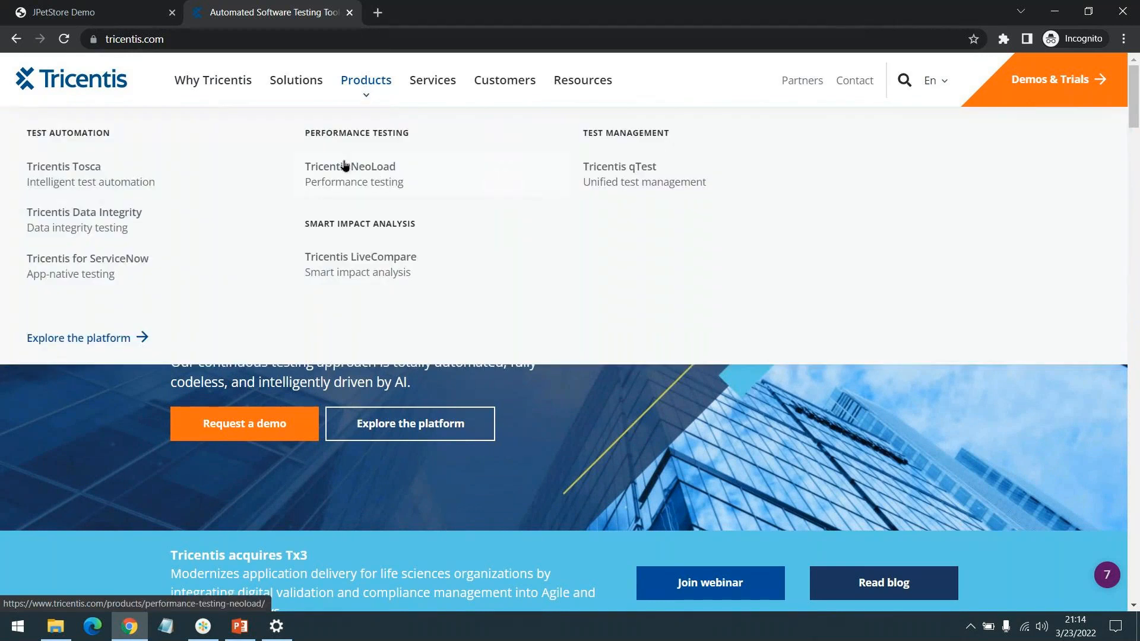
click(342, 173)
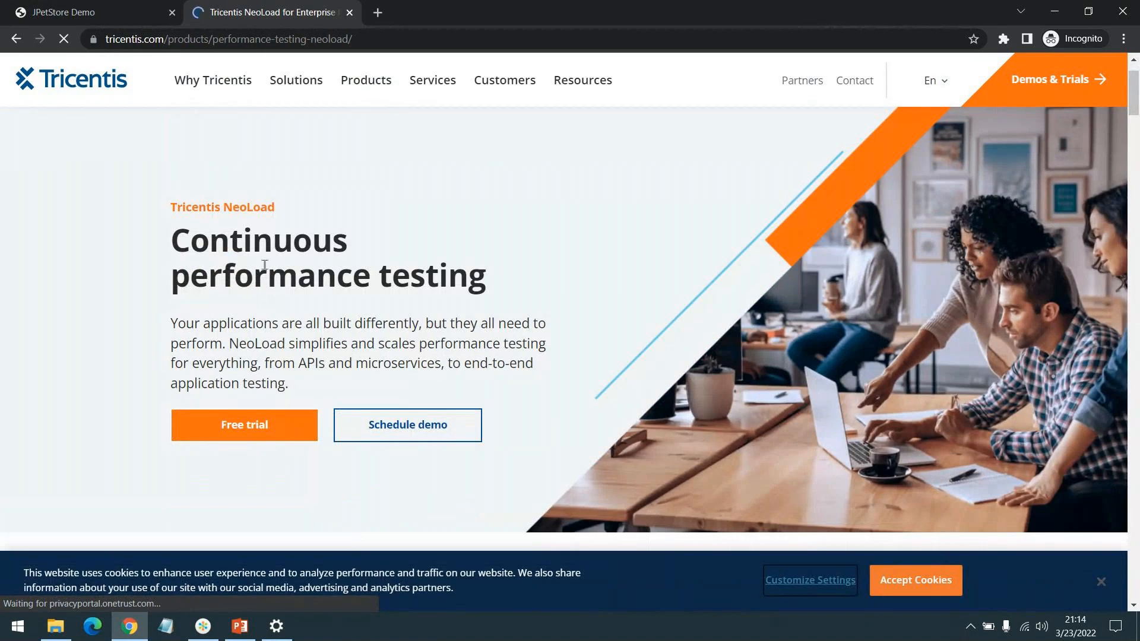
click(240, 423)
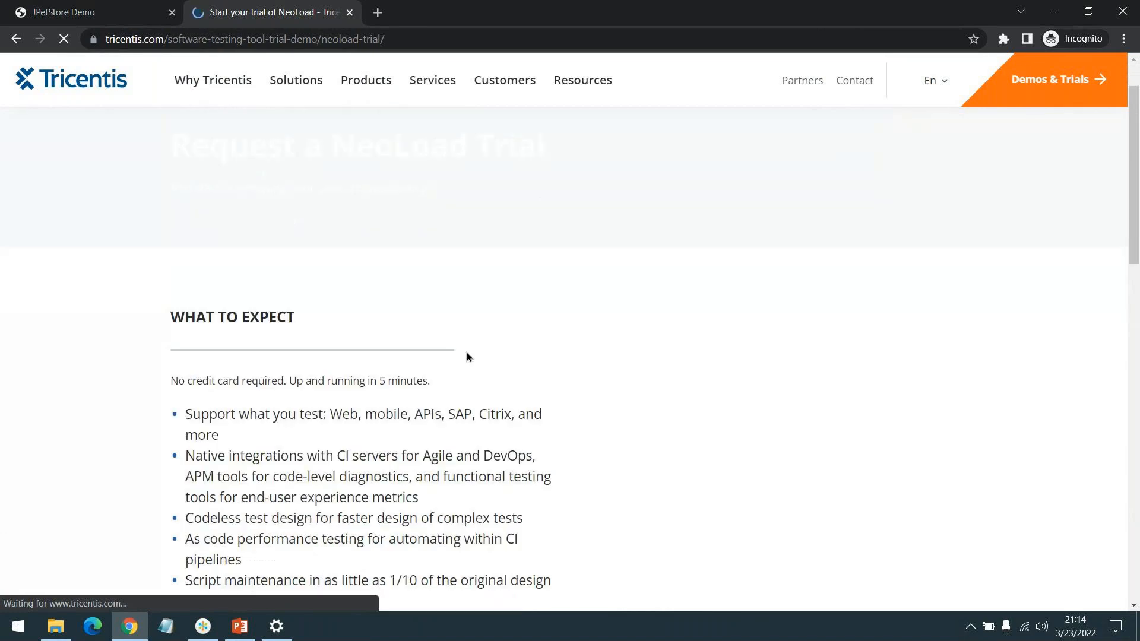
Step: Look through the NeoLoad trial request page, including what to expect and the download option for existing customers
scroll(467, 357, down, 5)
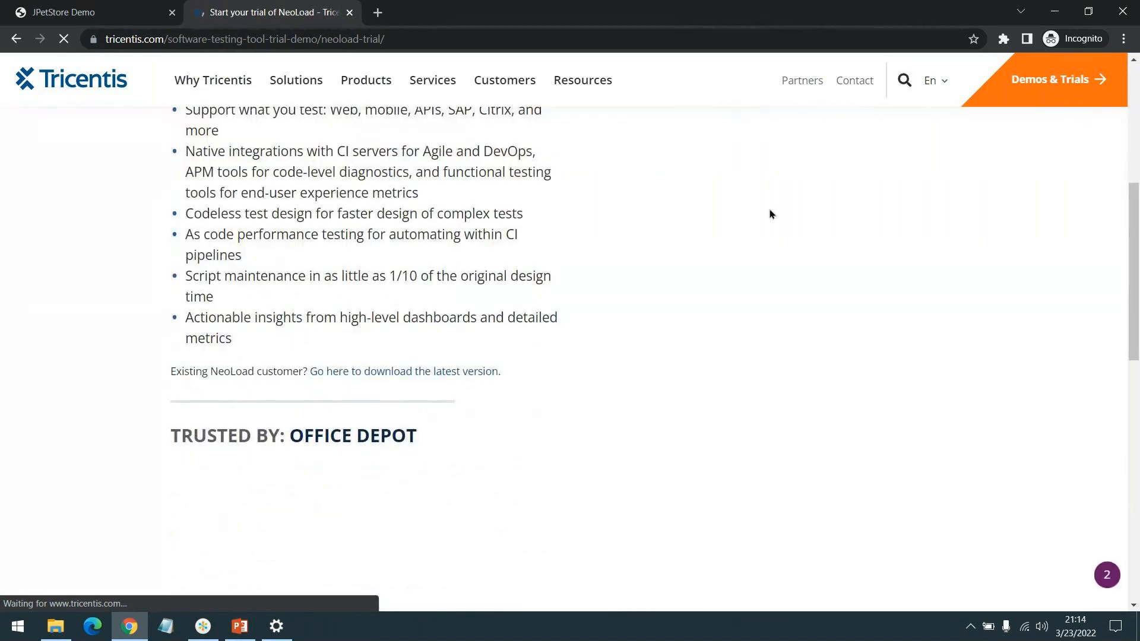
scroll(771, 215, up, 4)
scroll(389, 332, down, 3)
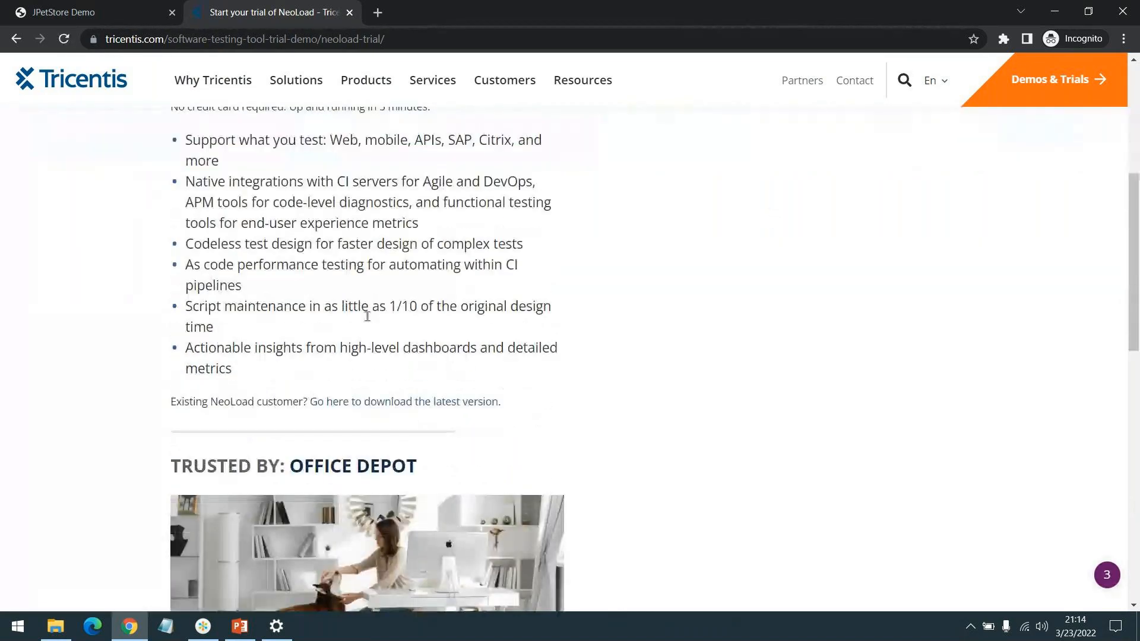
scroll(683, 302, up, 4)
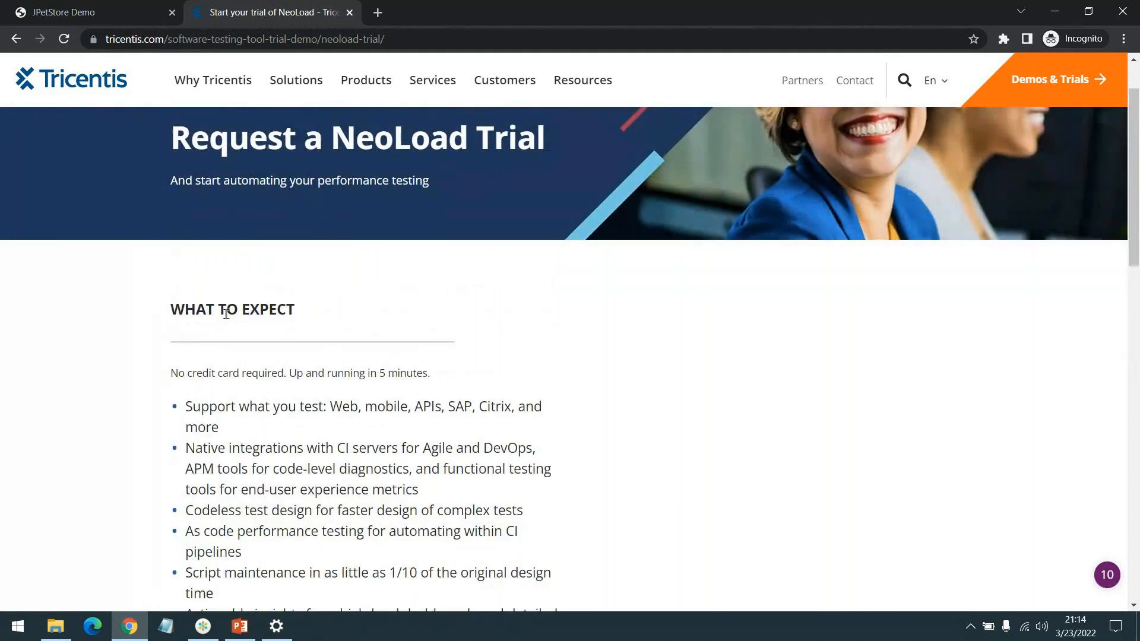
scroll(1000, 308, down, 10)
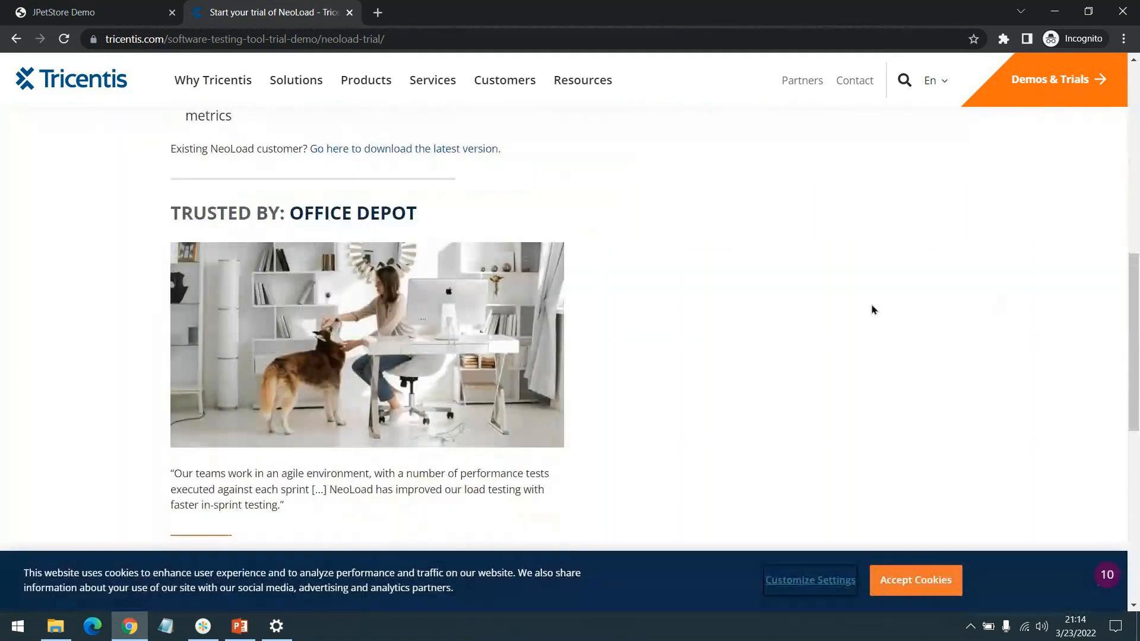
scroll(854, 316, up, 10)
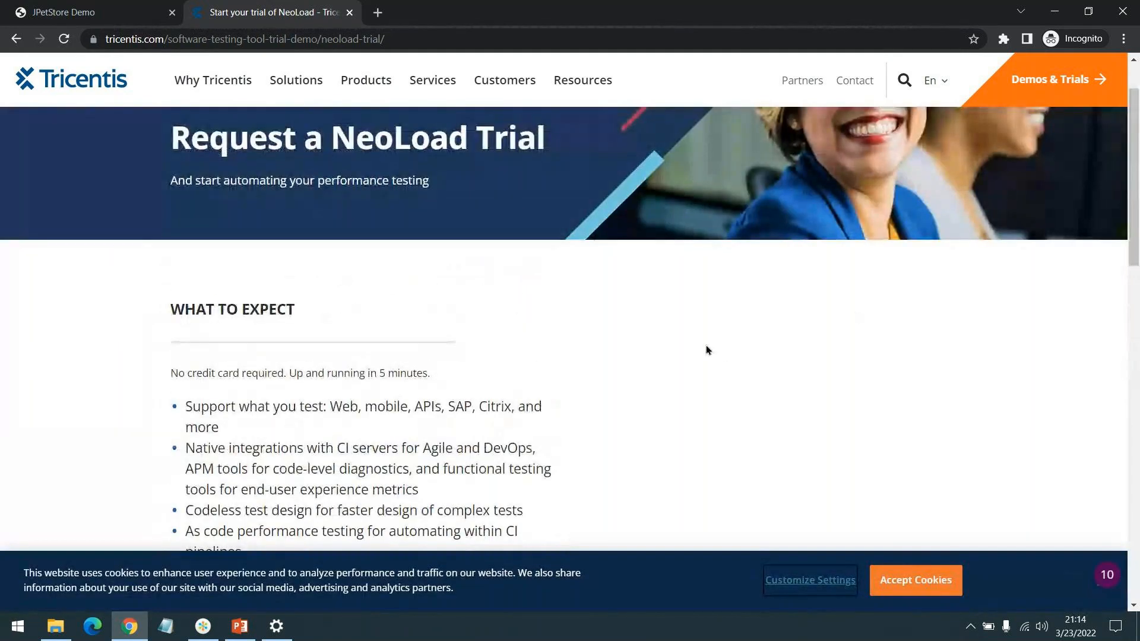
scroll(935, 375, down, 1)
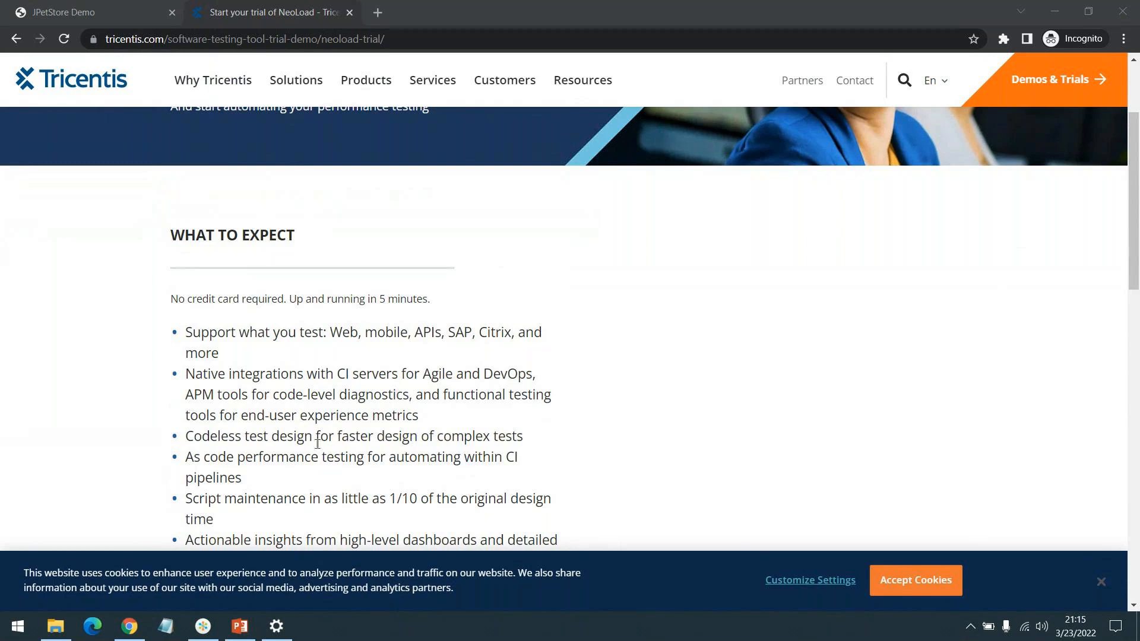
Step: Switch to the Settings window, look over the installed apps around the former NeoLoad entry, and minimize the window
click(277, 627)
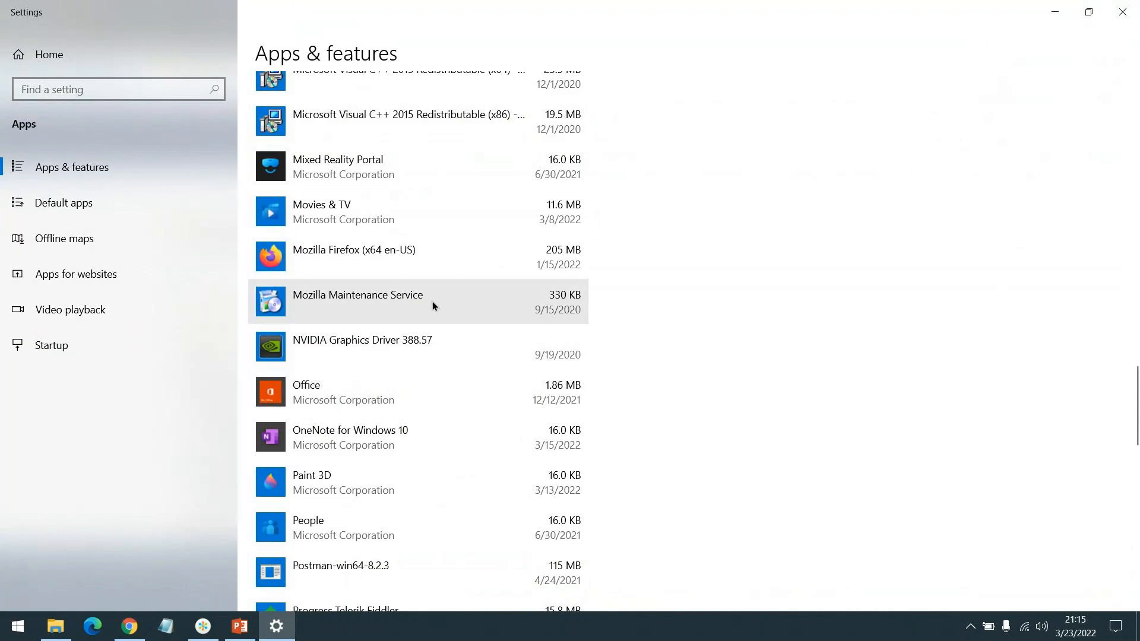
scroll(432, 301, up, 6)
scroll(432, 311, down, 5)
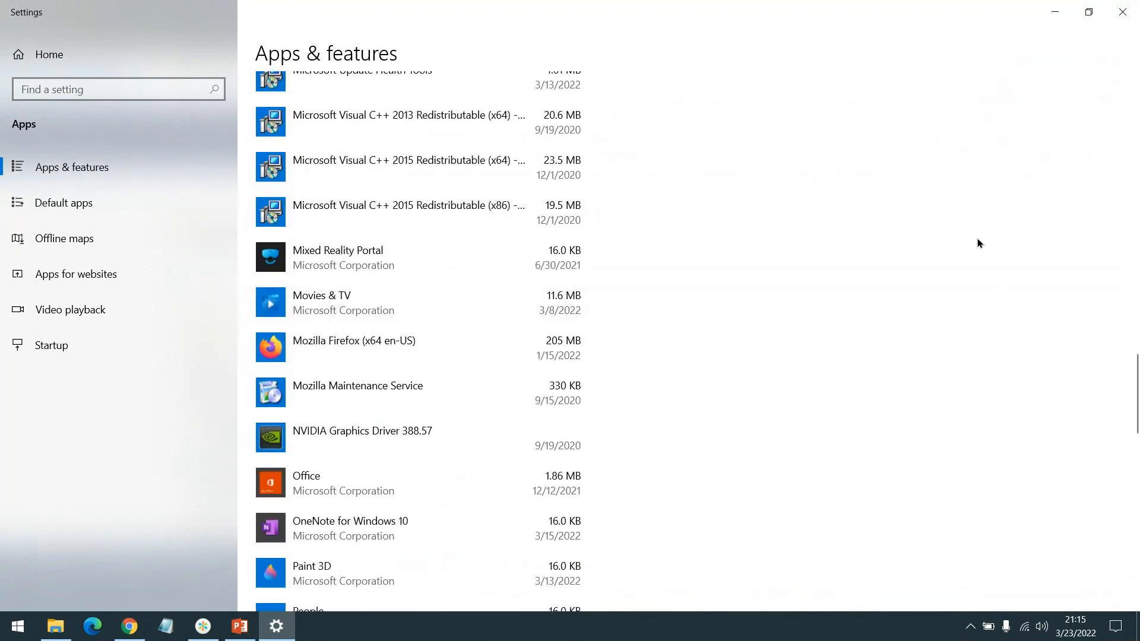
scroll(834, 328, up, 5)
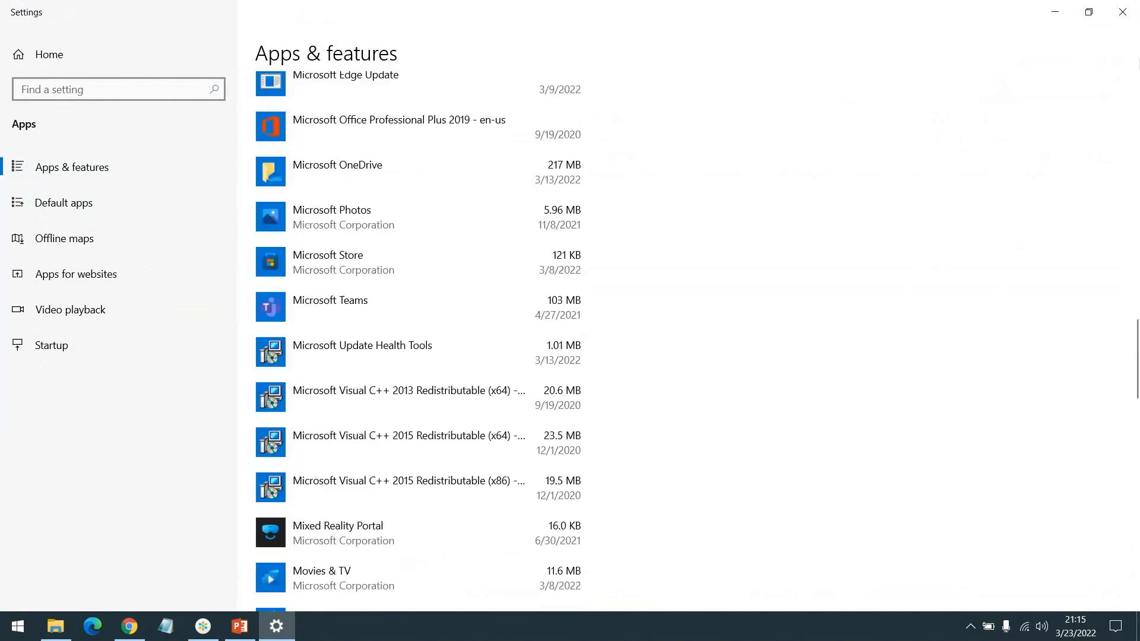
click(1063, 23)
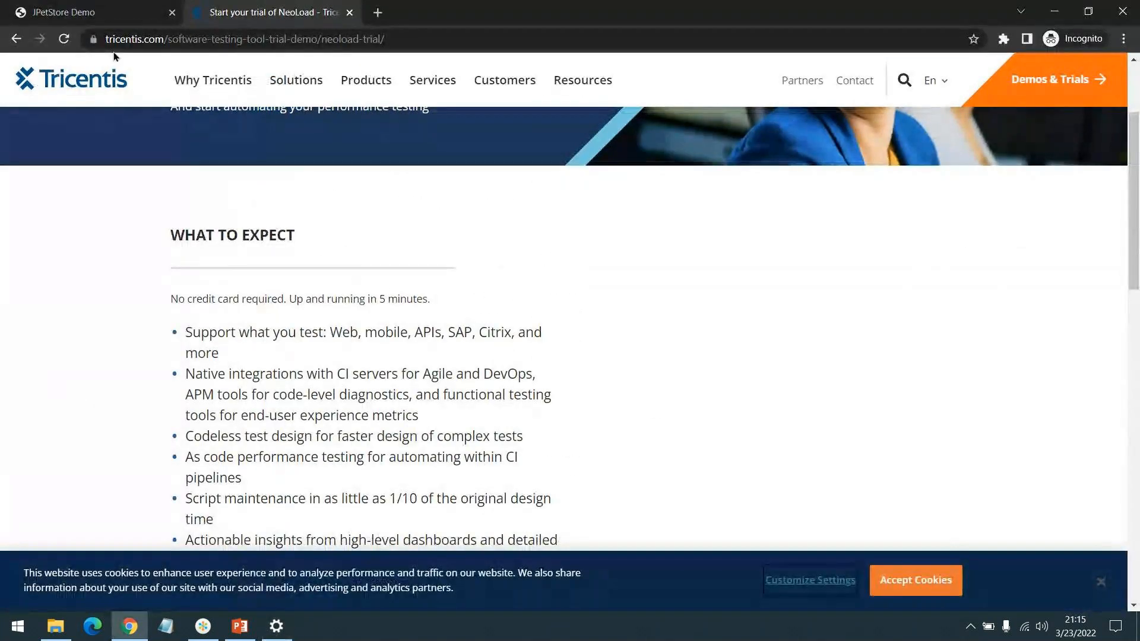
Step: Return to the tricentis.com home page by removing the trial path from the address, and open the Tricentis NeoLoad product page
click(168, 40)
drag(167, 41, 409, 39)
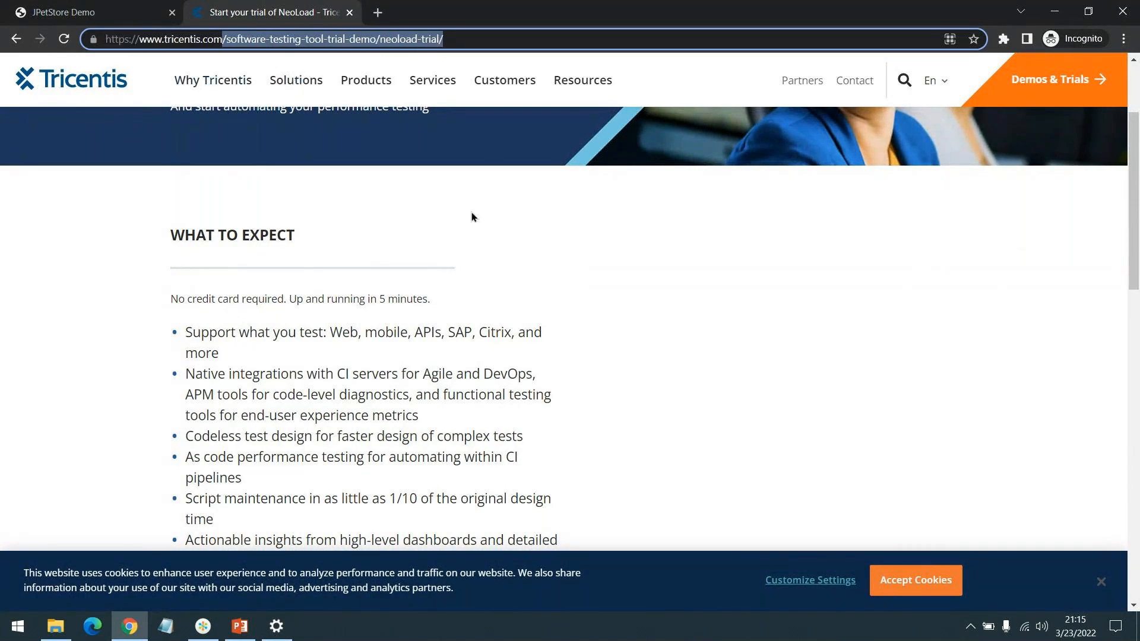
key(BackSpace)
key(Return)
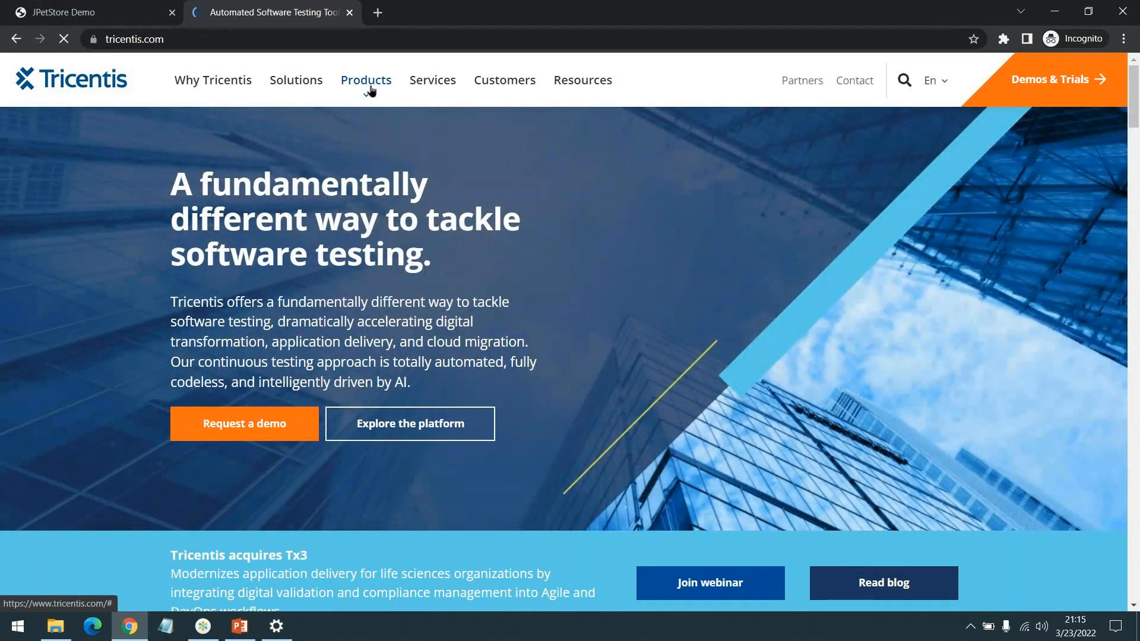
click(368, 101)
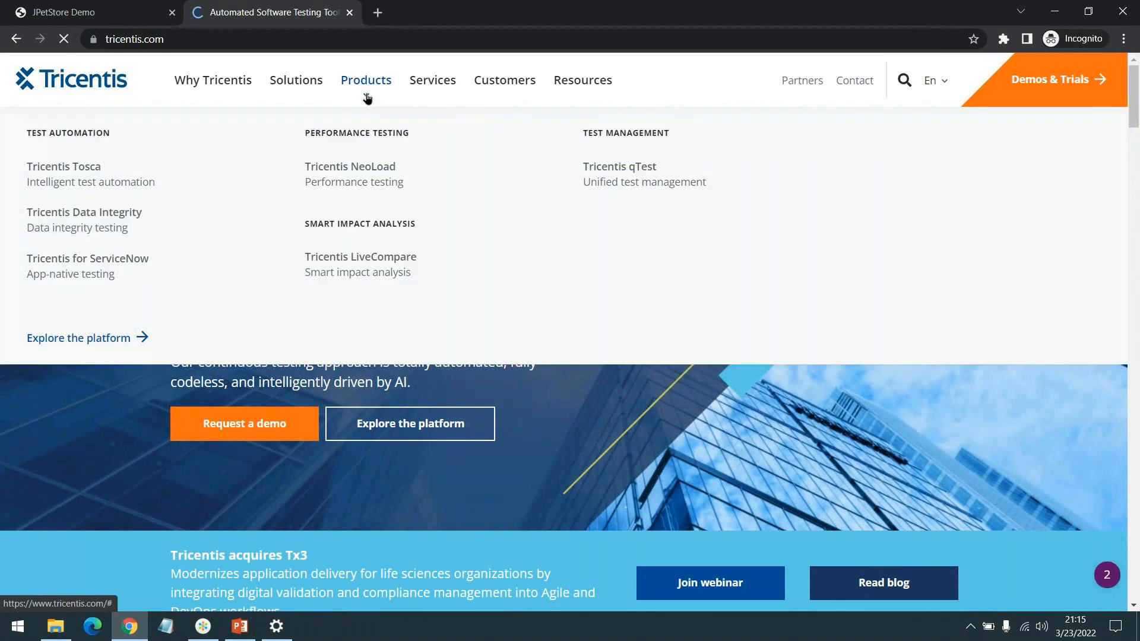
click(362, 184)
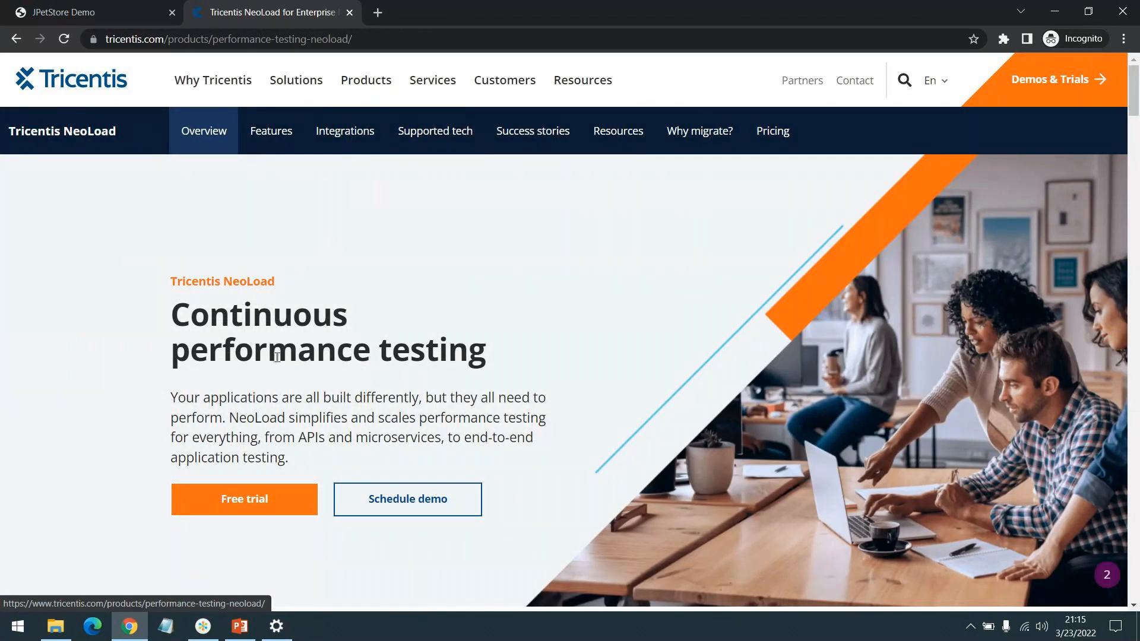
drag(224, 280, 267, 281)
click(258, 343)
Step: Open neotys.com in a new tab and accept all cookies
click(378, 11)
text(neotys.com)
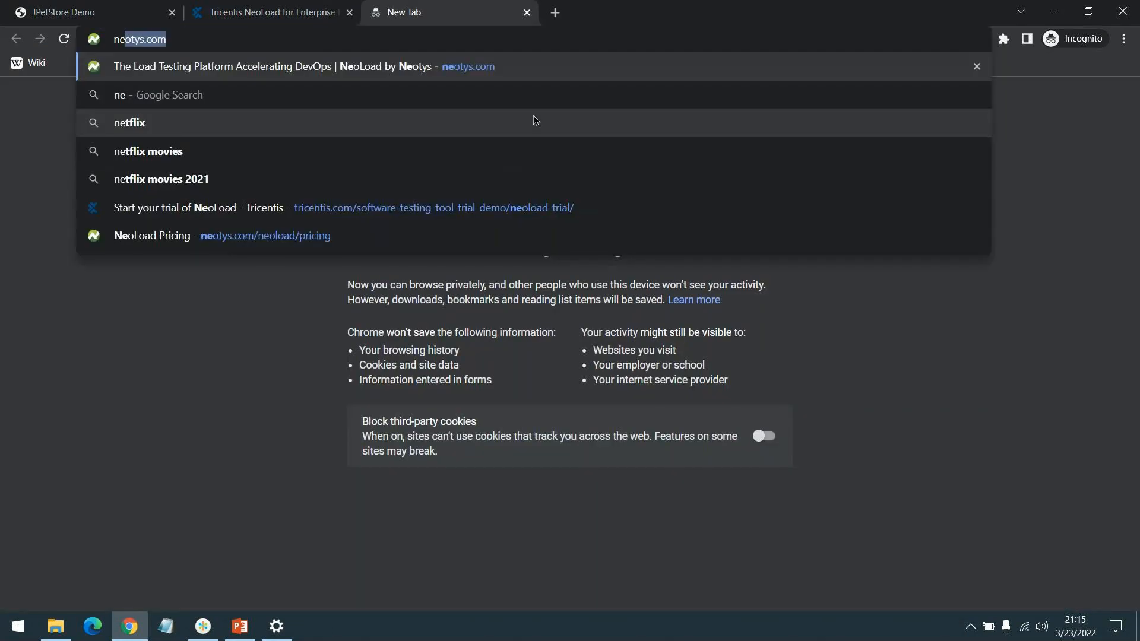
key(Return)
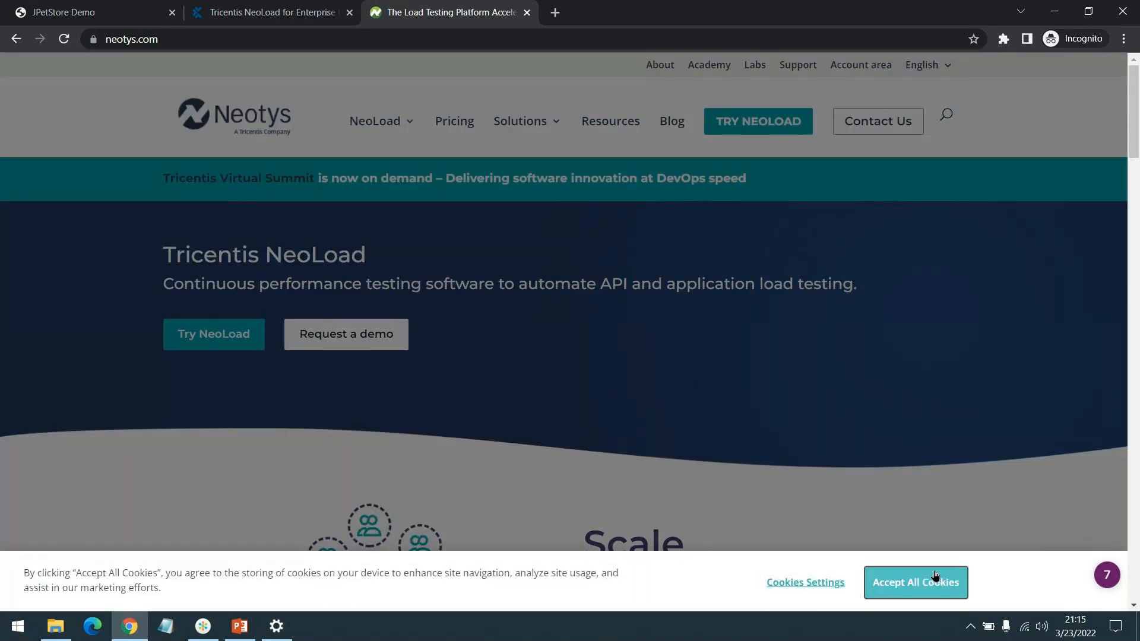
click(936, 583)
Step: Open the NeoLoad trial page from the Neotys site and look through what the trial offers
click(202, 339)
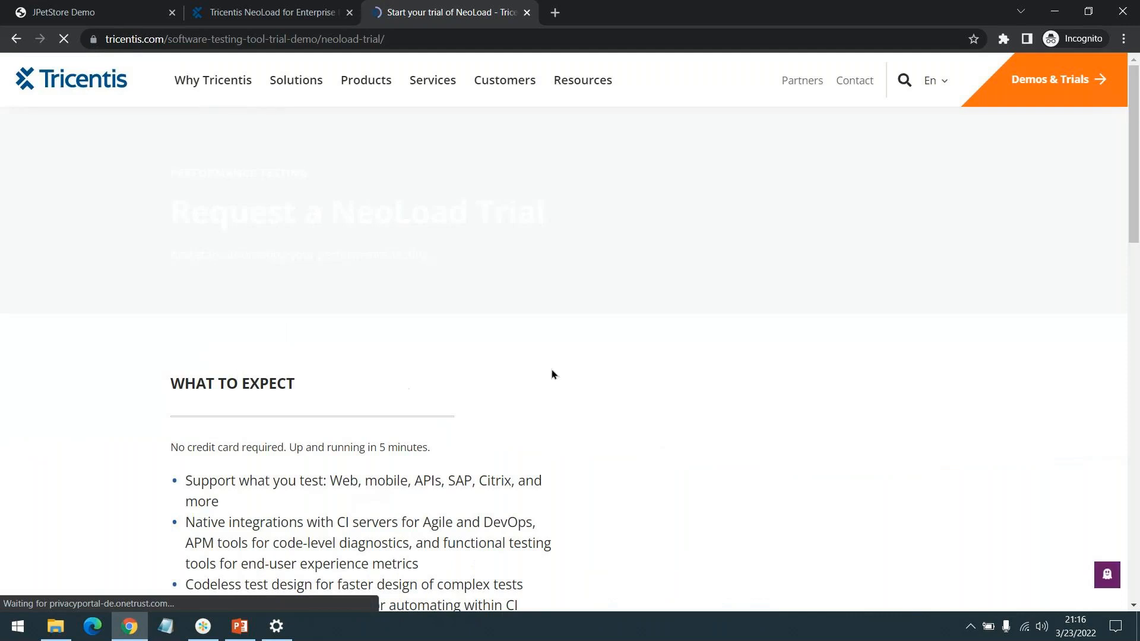
scroll(487, 292, down, 3)
scroll(487, 292, up, 2)
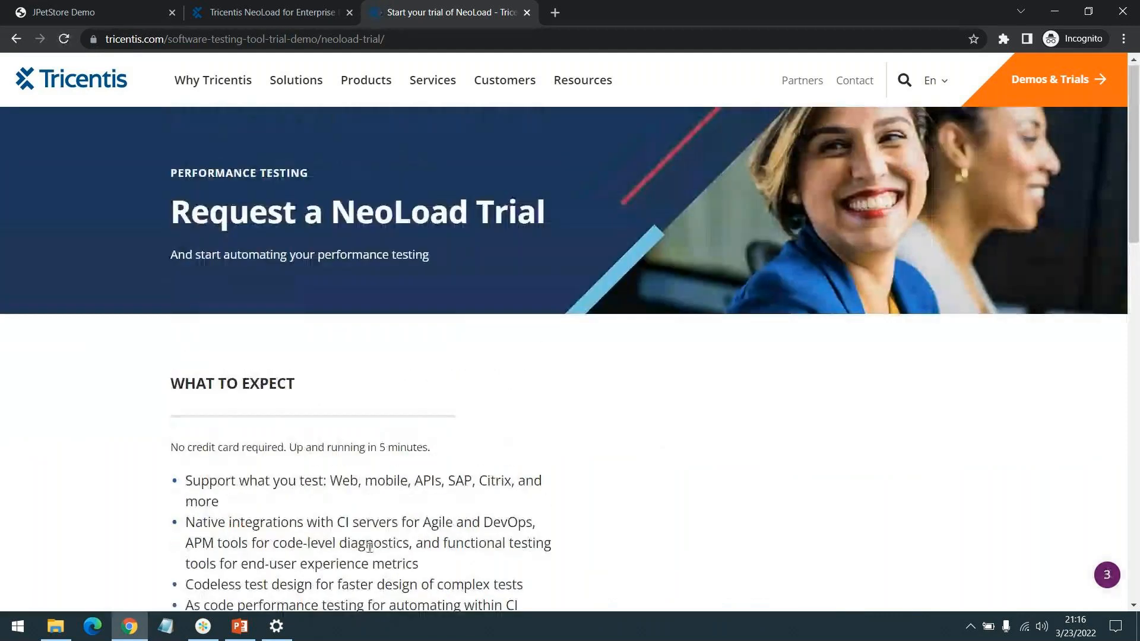
scroll(343, 418, down, 2)
scroll(343, 416, down, 1)
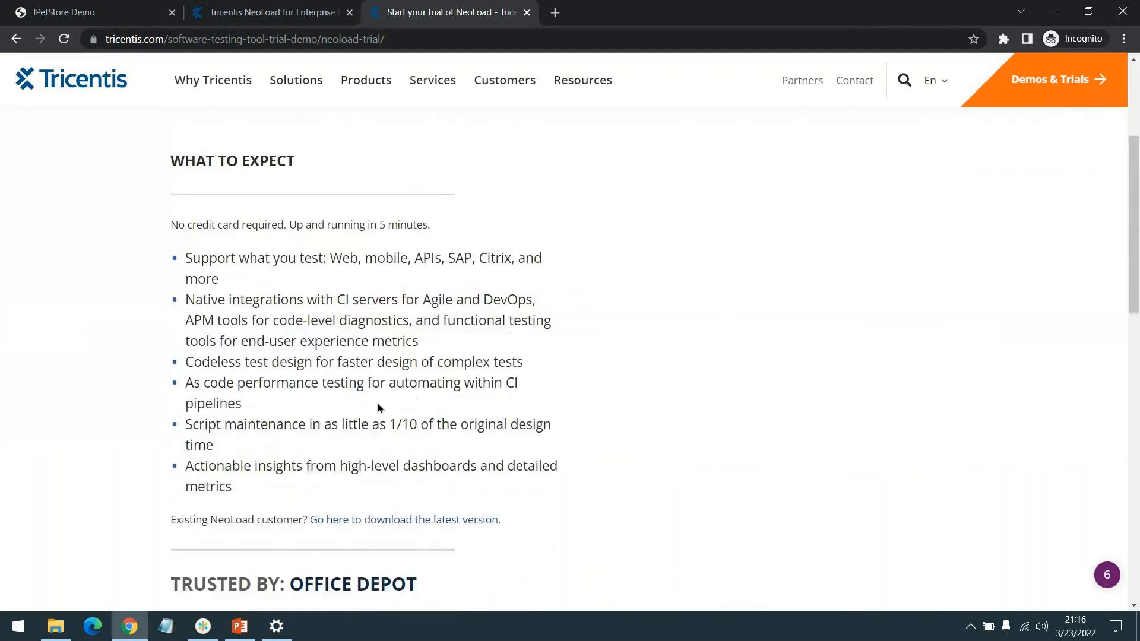
Step: Return to the Tricentis NeoLoad product page in the other tab and open its free trial page
click(275, 19)
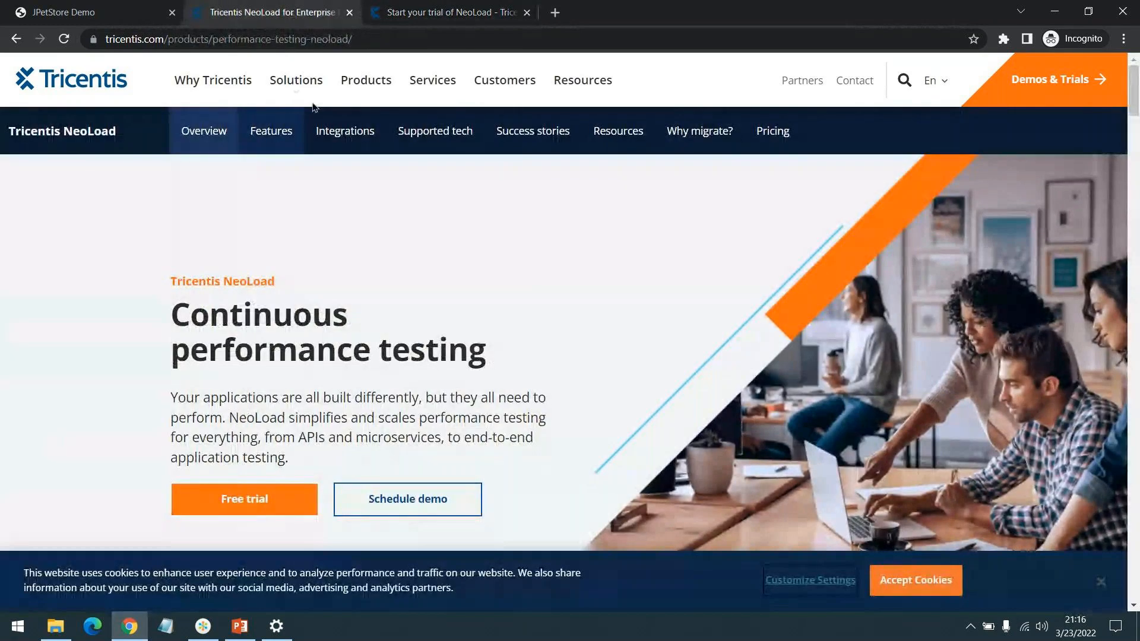
scroll(205, 304, down, 3)
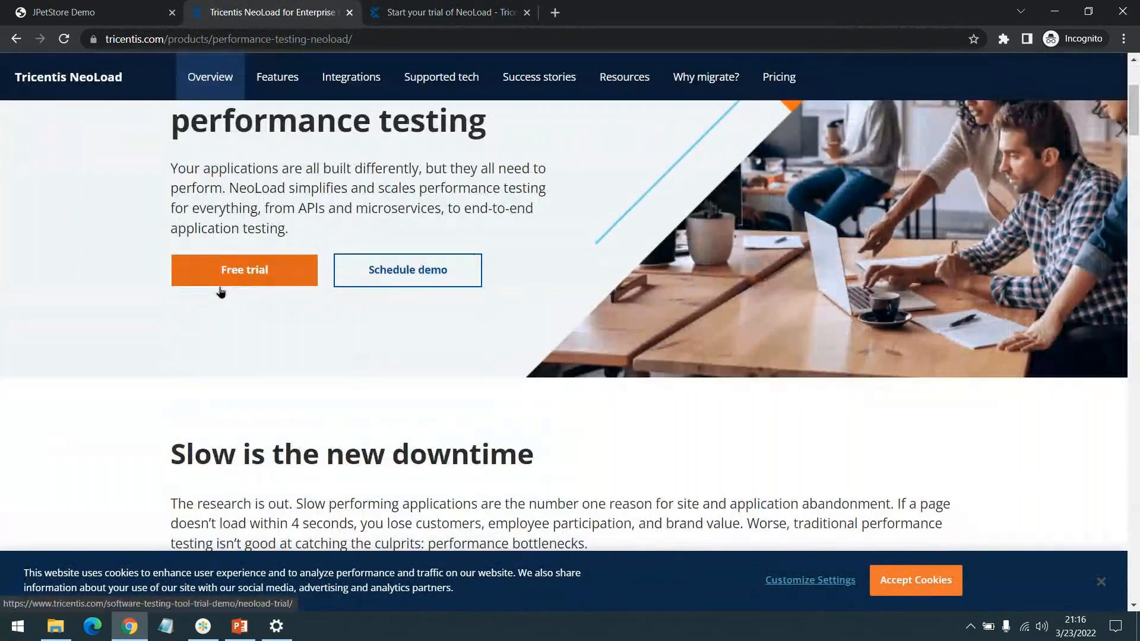
click(223, 283)
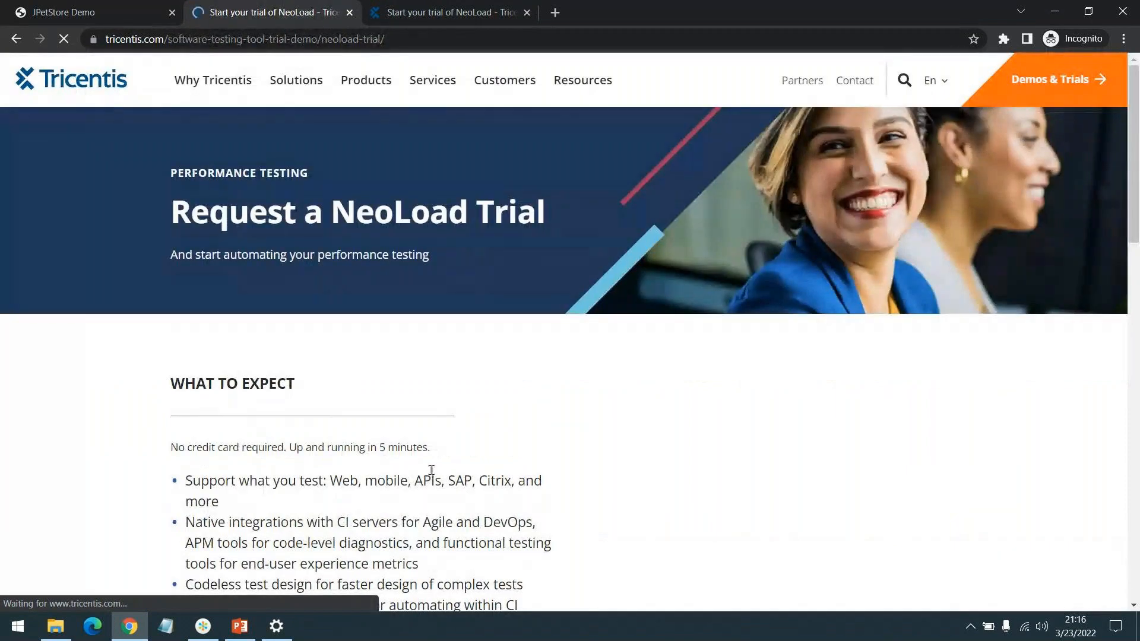
scroll(259, 458, down, 2)
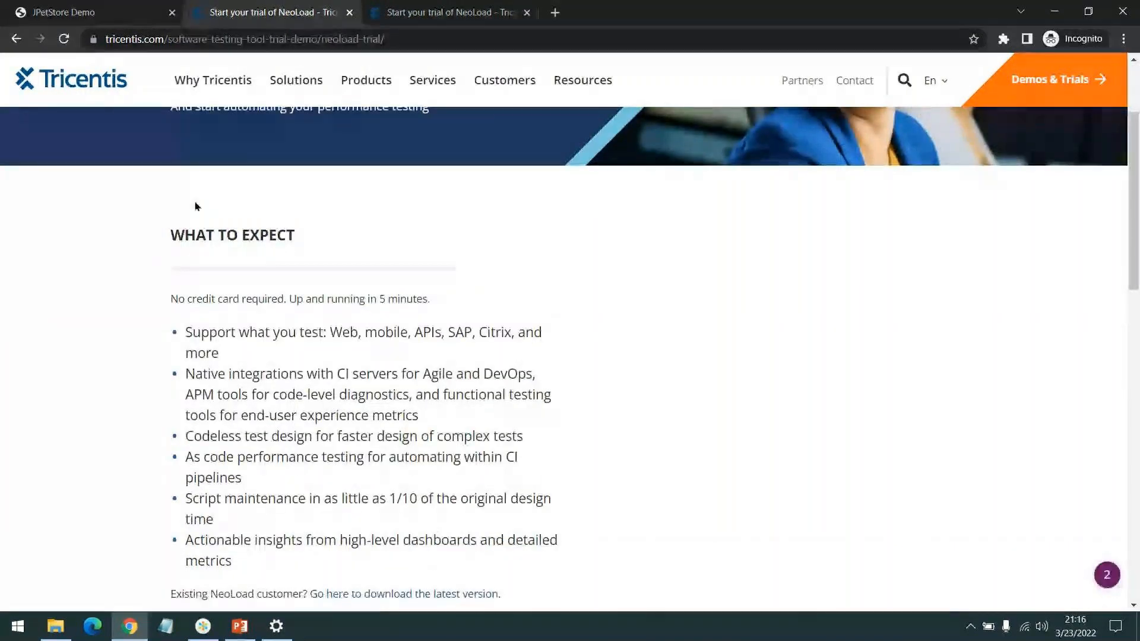
Step: Open the latest-version download page for existing NeoLoad customers and look through the NeoLoad 8.1.1 installers down to the previous releases
scroll(421, 95, down, 3)
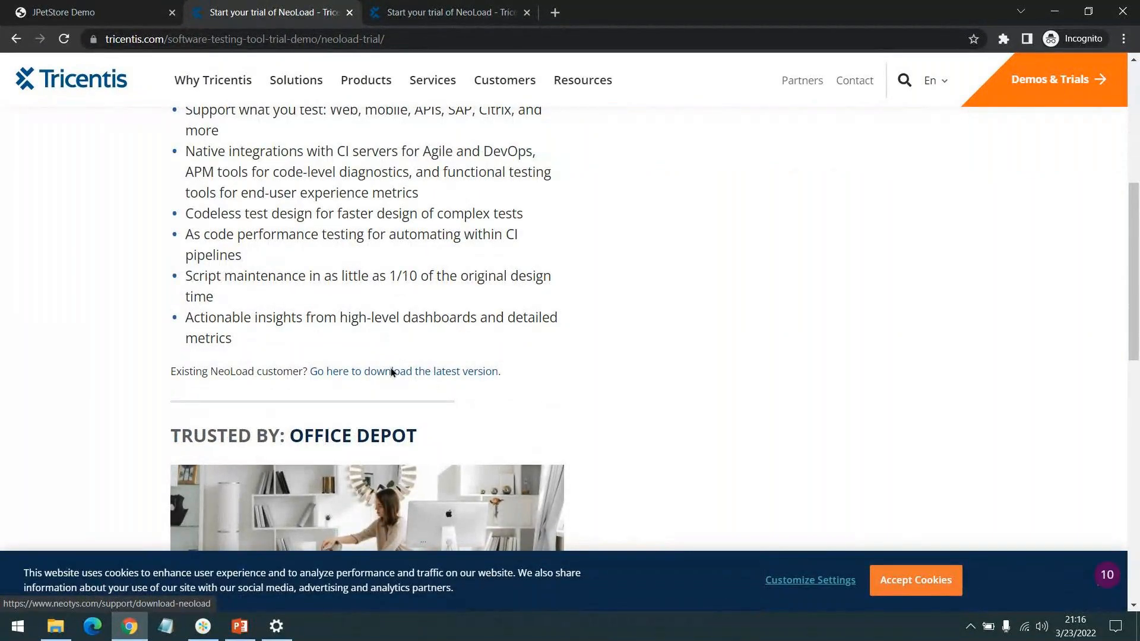
click(367, 373)
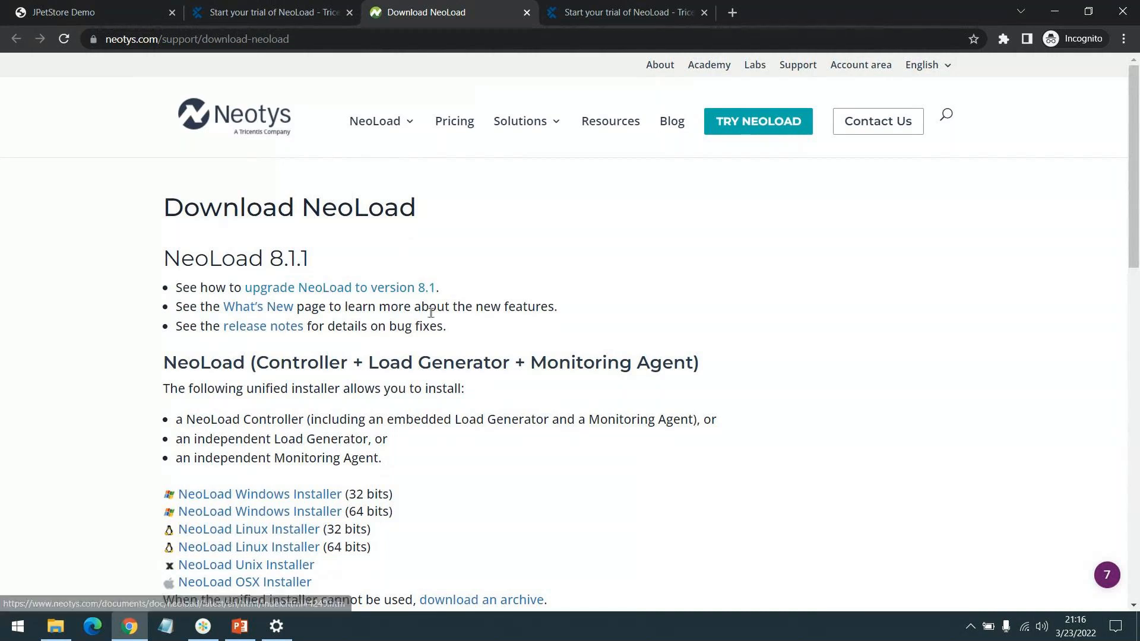
scroll(233, 529, down, 1)
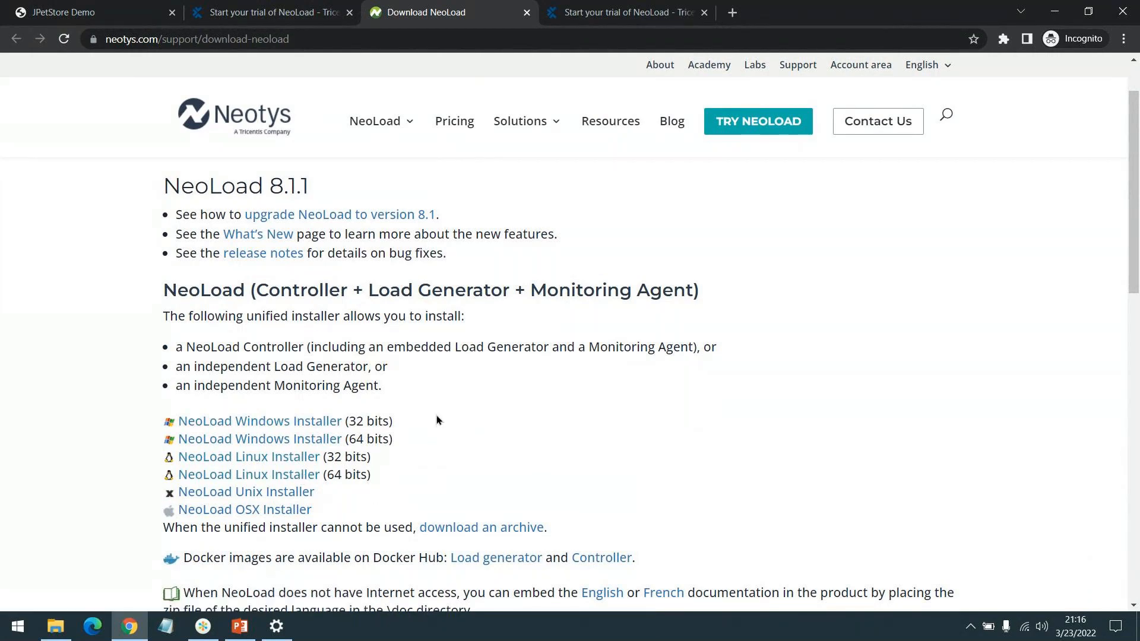
scroll(438, 420, down, 6)
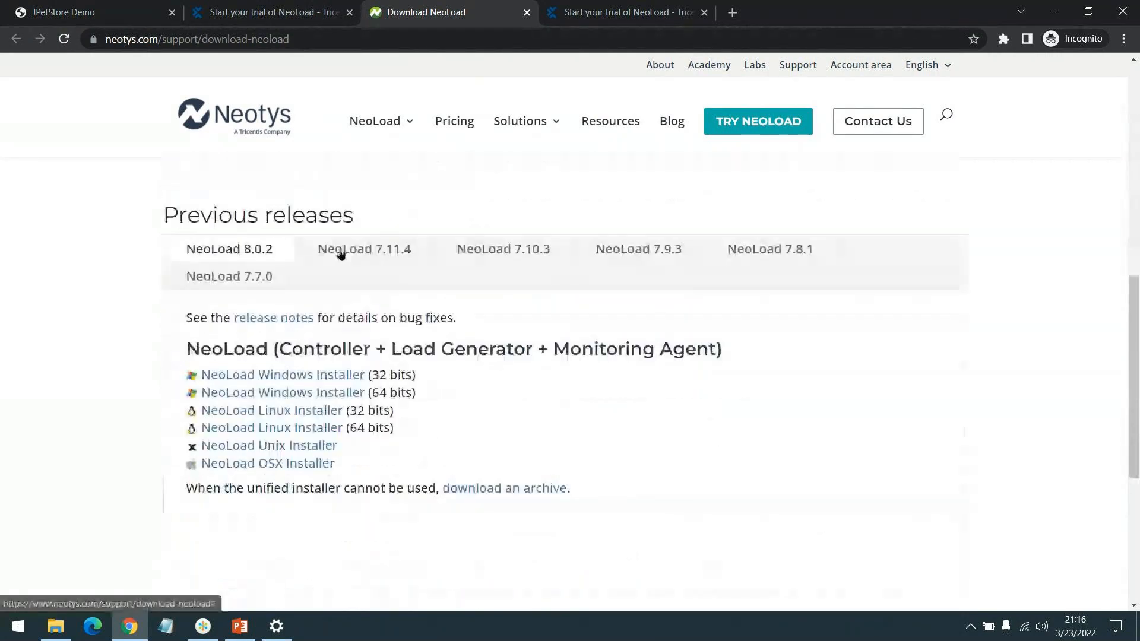
Step: Look through the previous NeoLoad releases 7.11.4, 7.10.3, 7.9.3 and 7.7.0, and return to the 8.1.1 installer list
click(339, 253)
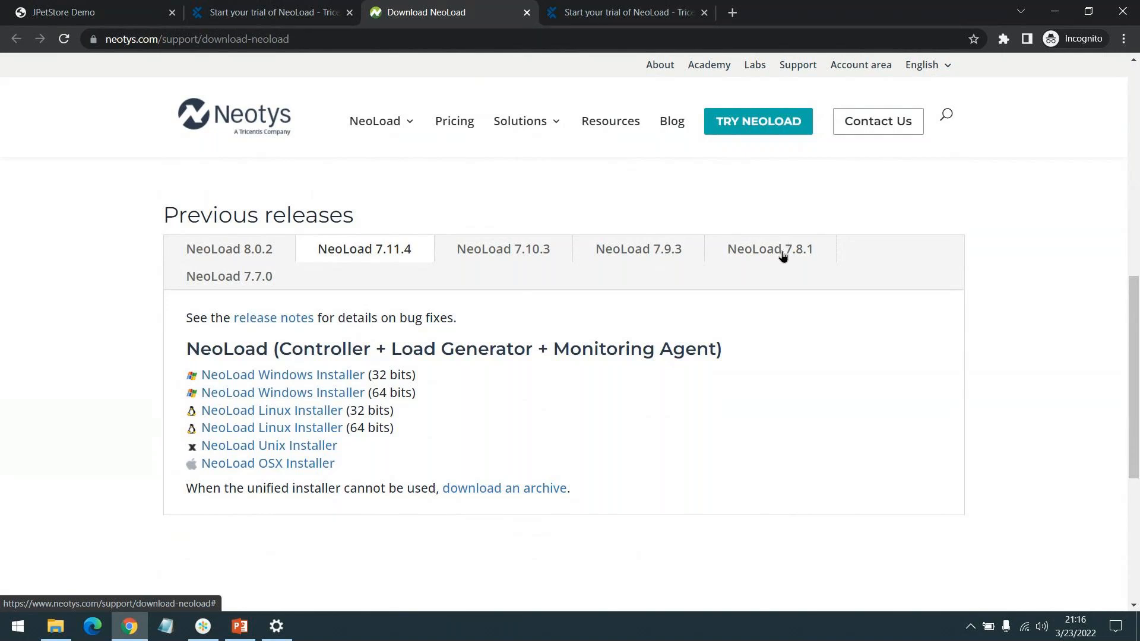
click(490, 263)
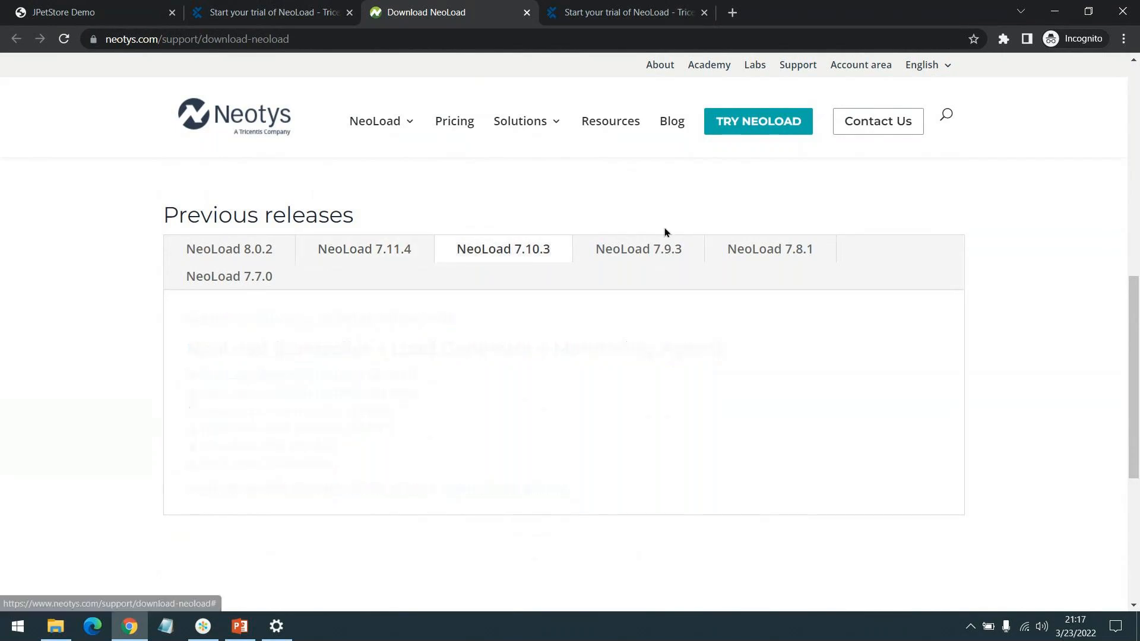
click(611, 249)
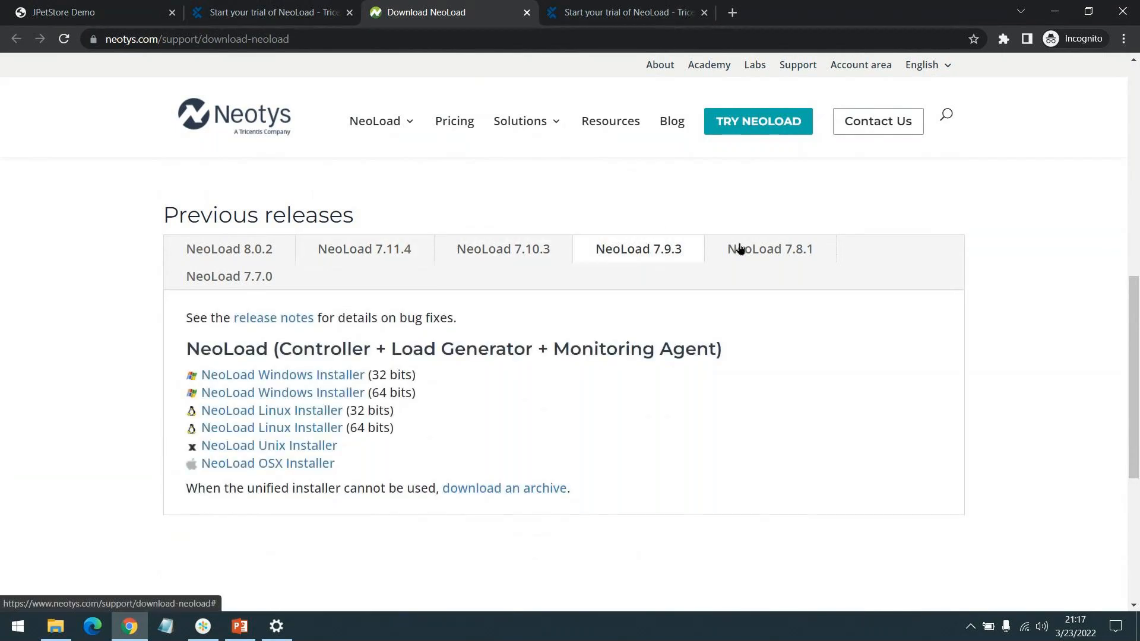
click(229, 282)
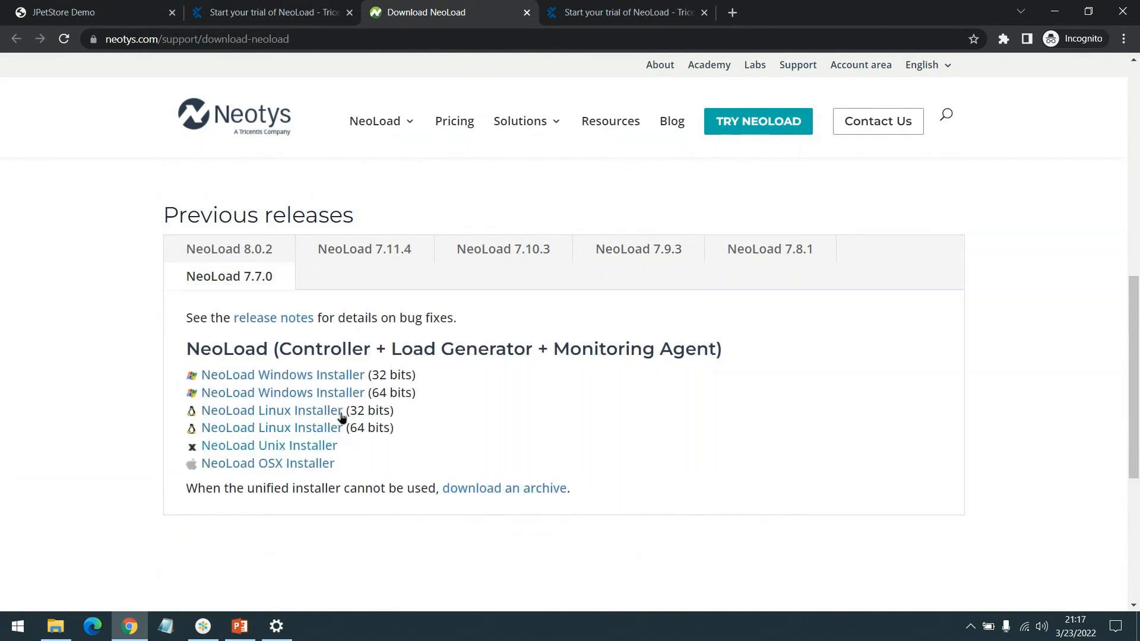
scroll(579, 384, up, 1)
scroll(579, 384, up, 4)
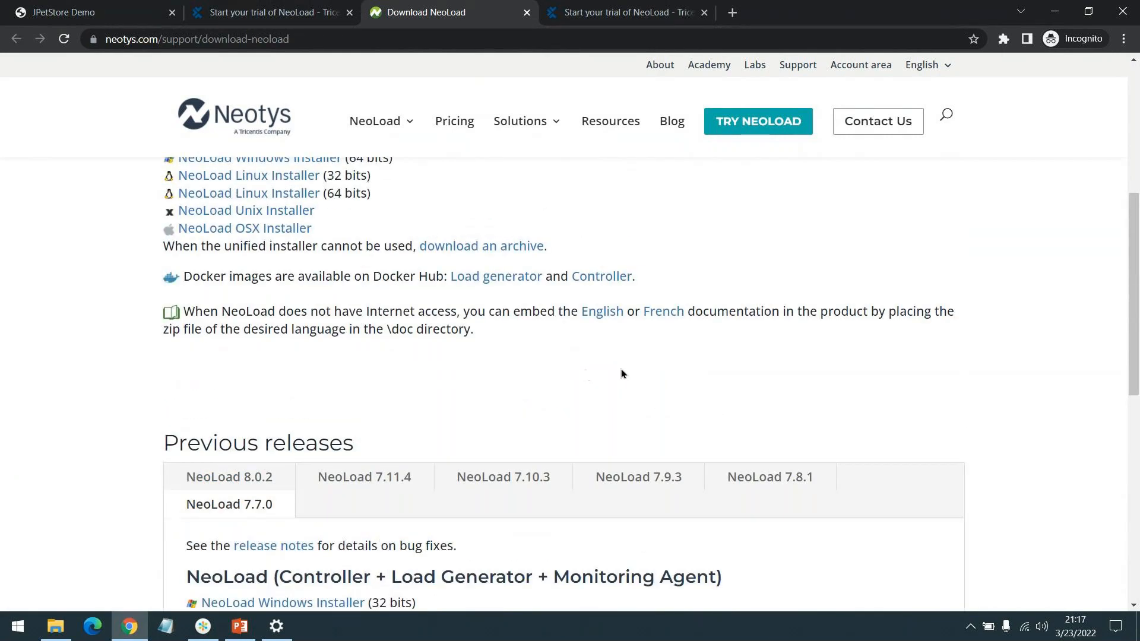
scroll(638, 131, up, 5)
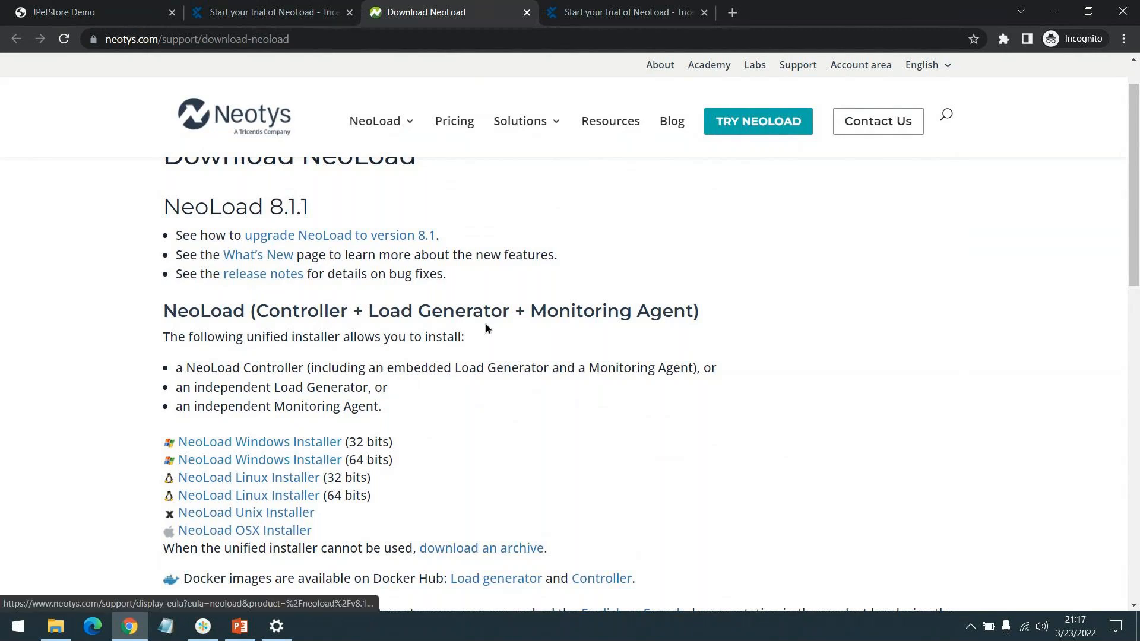
Step: Copy the address of the Tricentis NeoLoad trial page and open it in Microsoft Edge
click(249, 24)
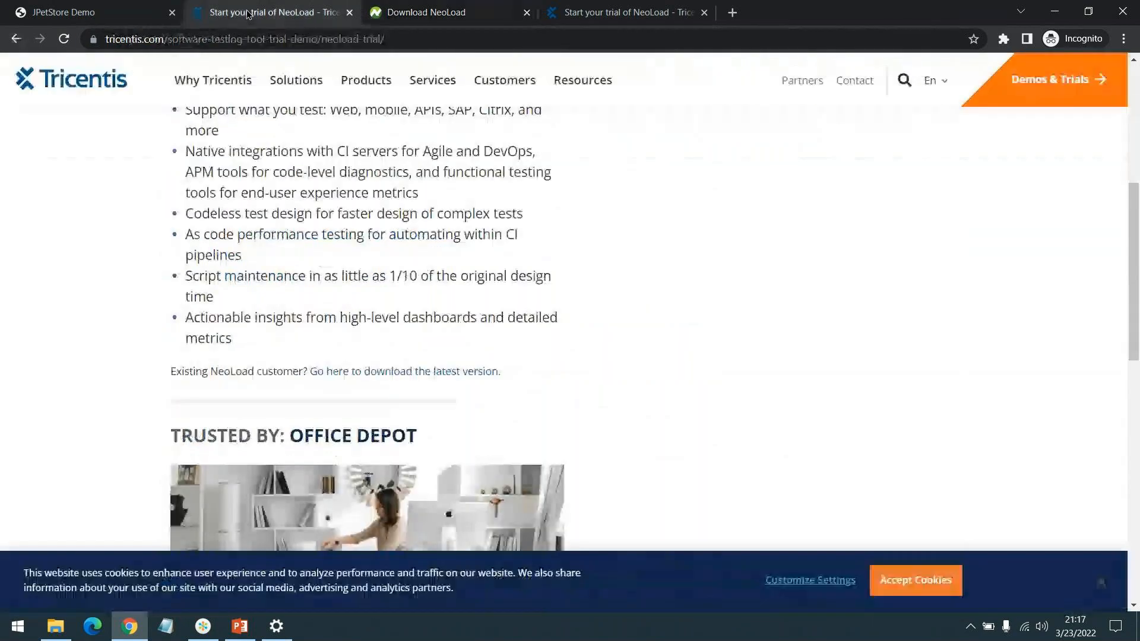
right_click(323, 41)
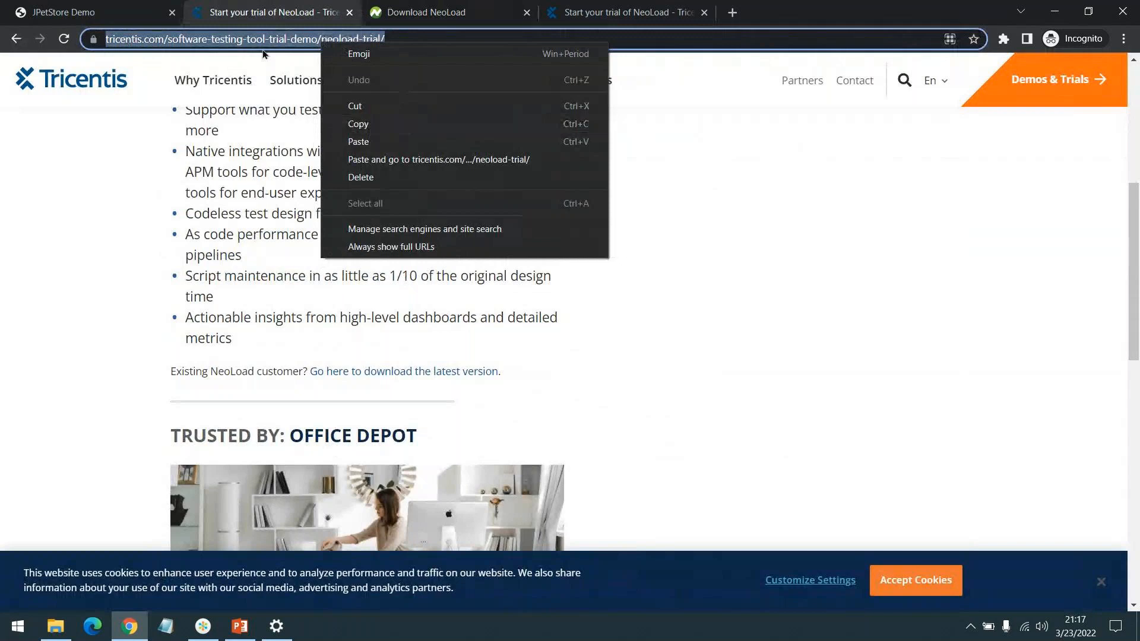
click(414, 125)
scroll(322, 126, up, 6)
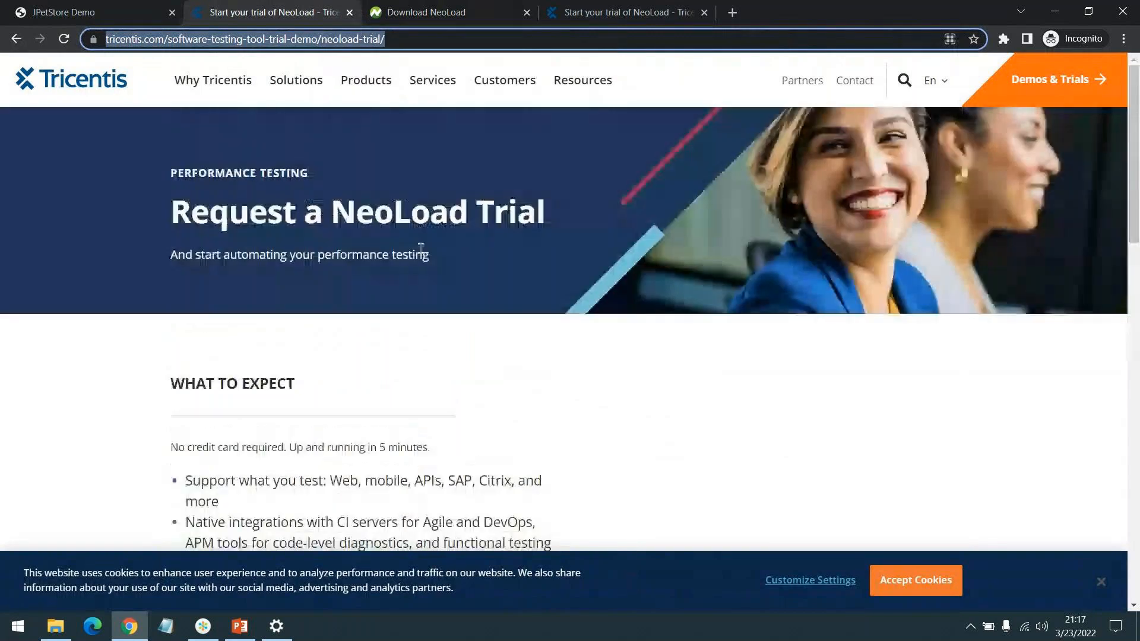
click(374, 372)
scroll(540, 387, down, 5)
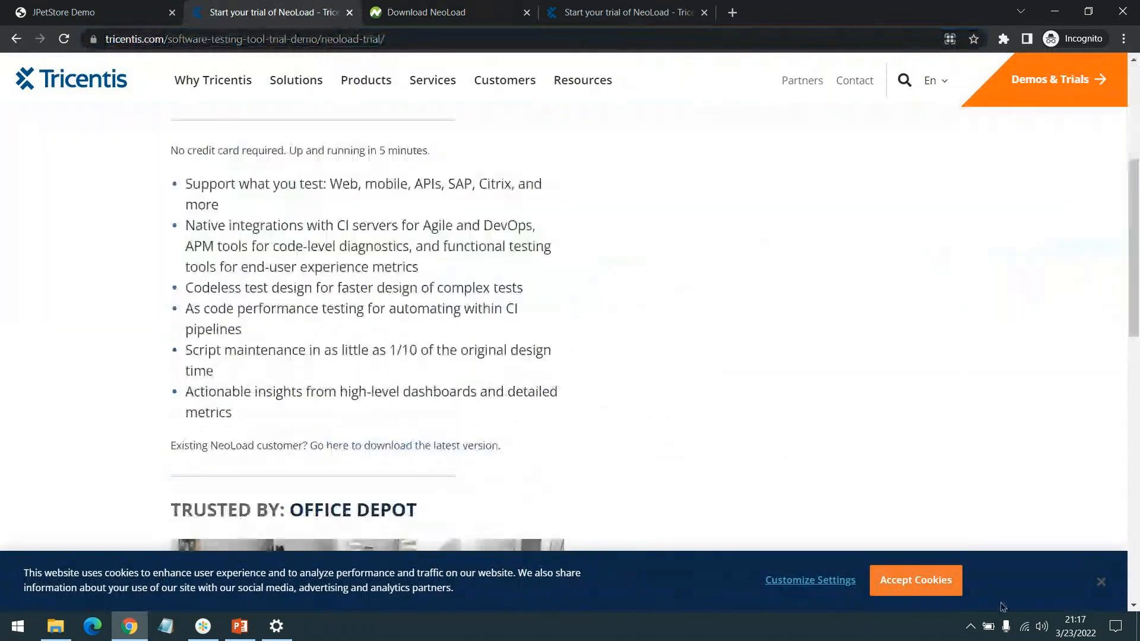
click(93, 627)
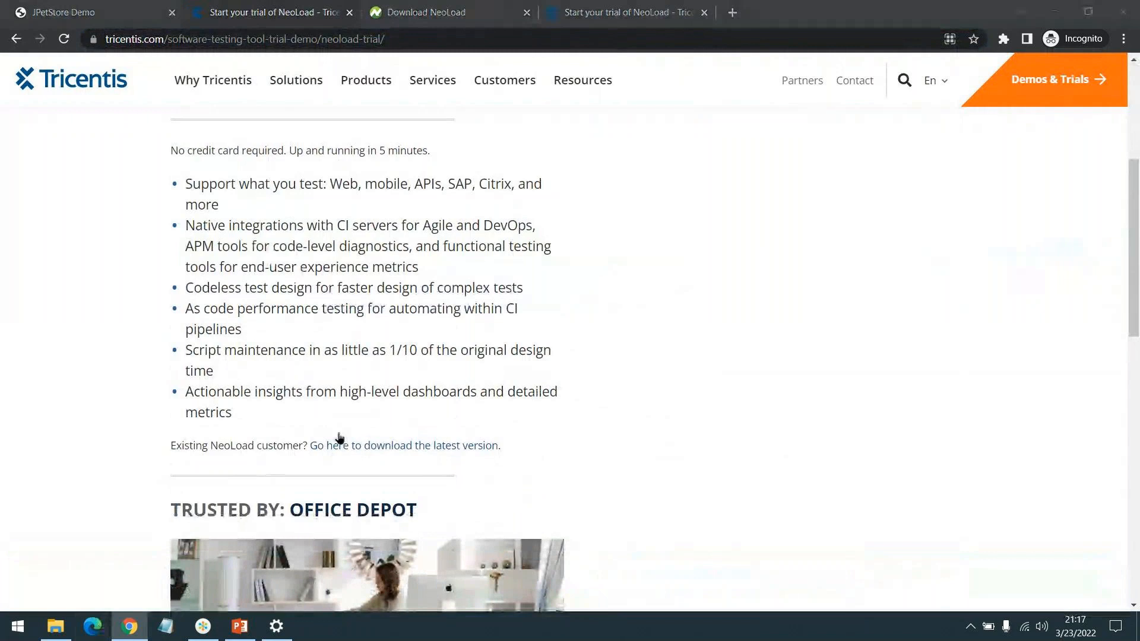
key(ctrl+v)
key(Return)
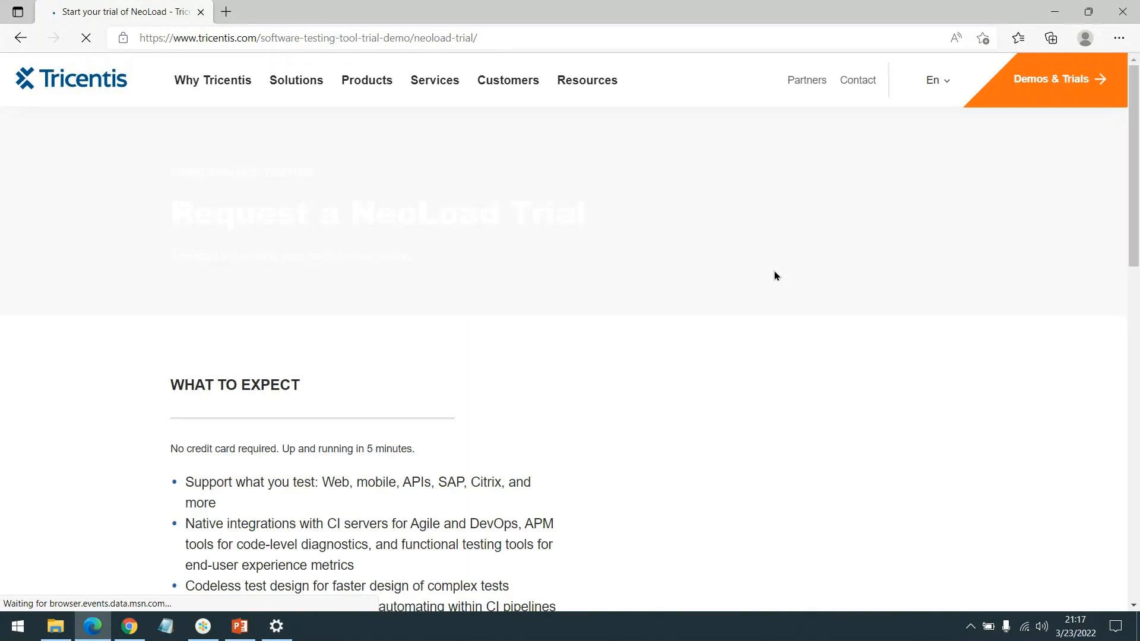
Step: Look for the trial request form on the page in Edge, and compare it with the same page in Chrome
scroll(850, 289, down, 5)
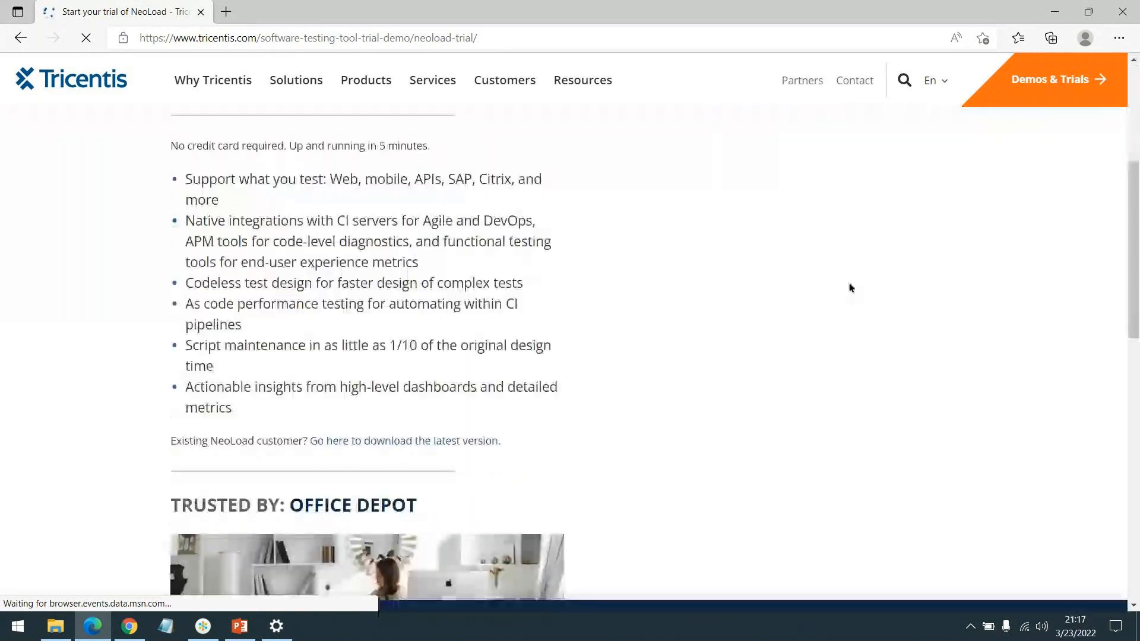
scroll(850, 288, up, 4)
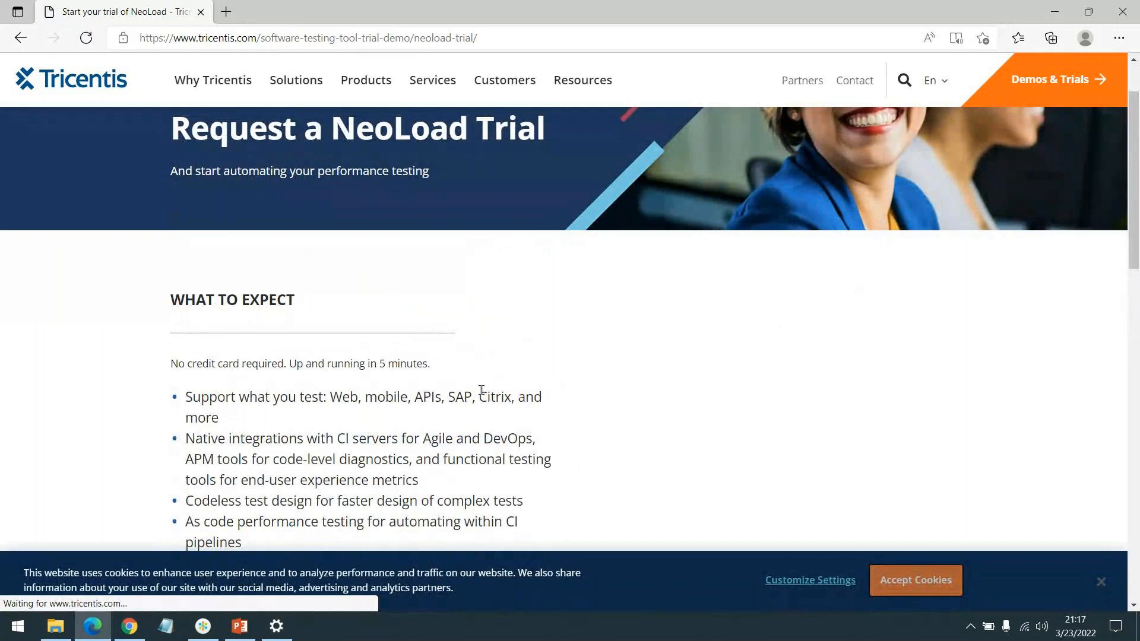
scroll(306, 353, down, 3)
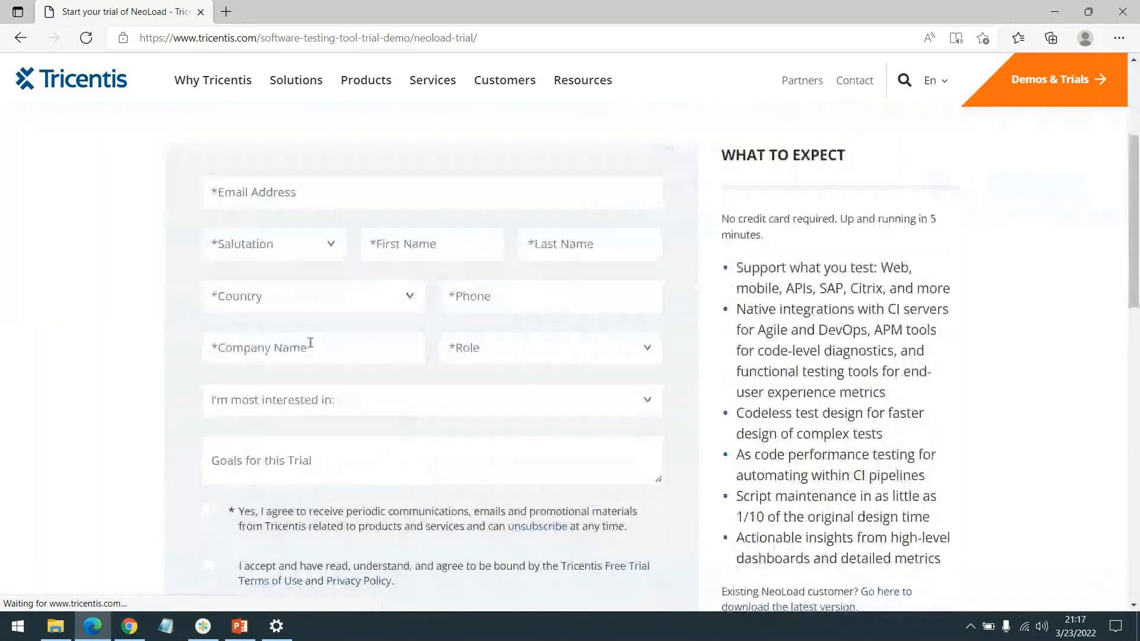
click(142, 630)
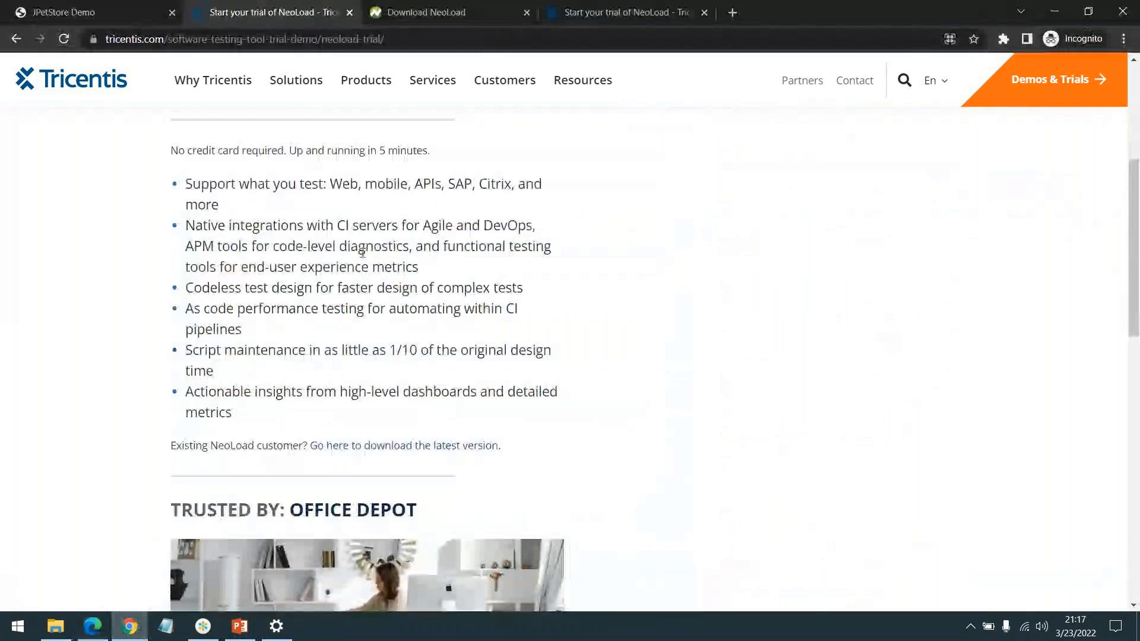
scroll(362, 252, up, 5)
click(132, 628)
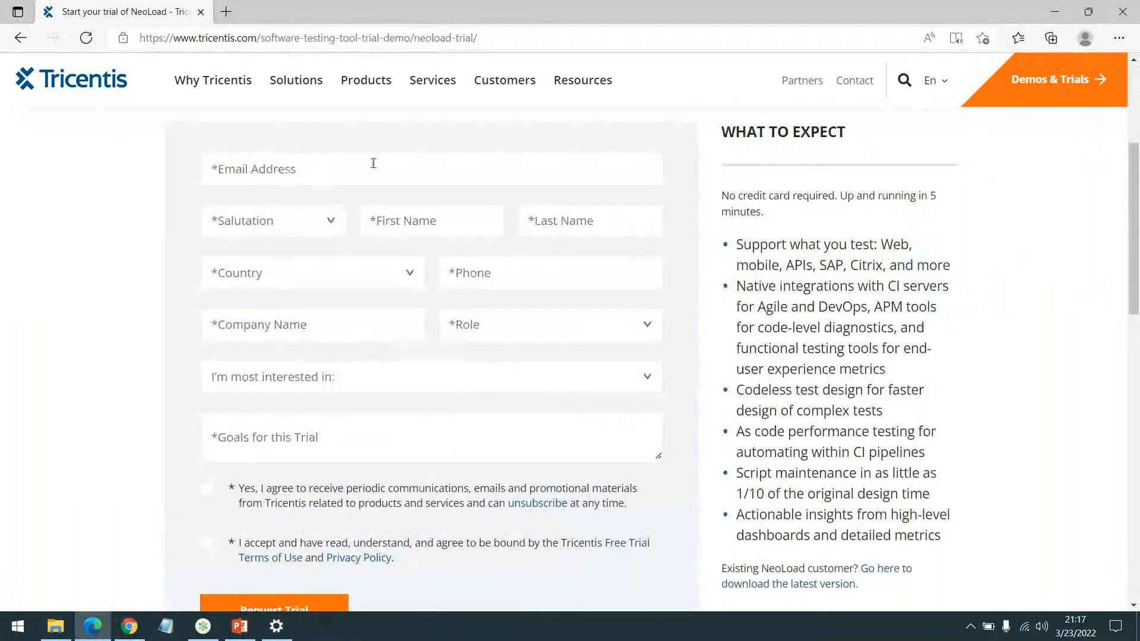
Step: Examine the fields of the NeoLoad trial request form in Edge, from the email address to the trial goals and the consent options
scroll(408, 262, up, 3)
scroll(377, 308, down, 3)
scroll(408, 271, up, 1)
scroll(381, 266, down, 1)
scroll(418, 323, up, 2)
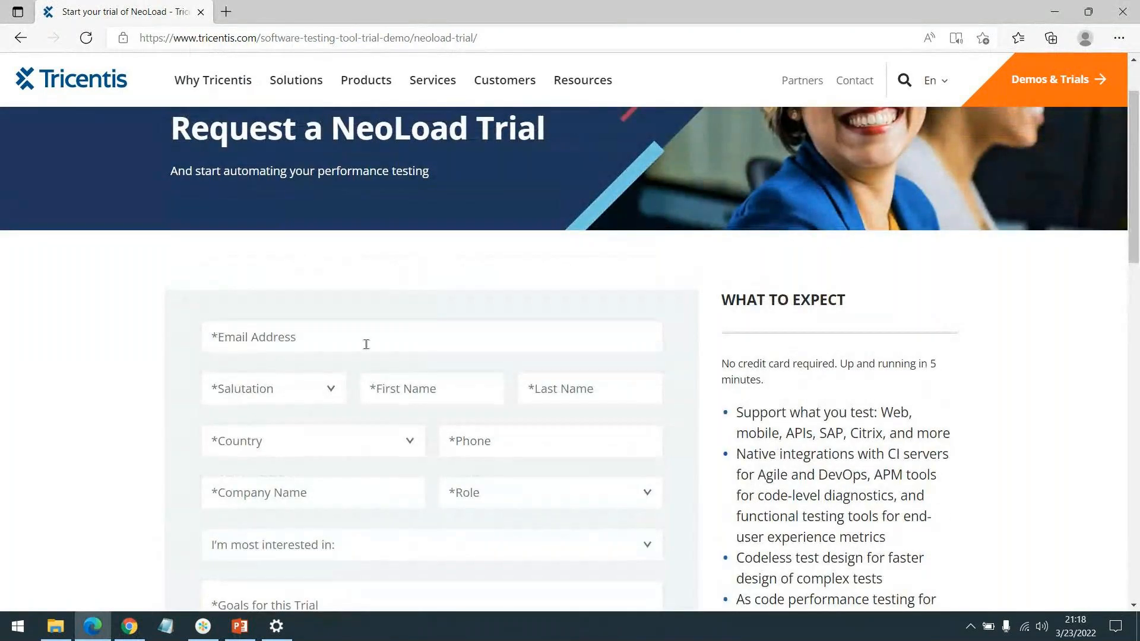
scroll(366, 345, down, 2)
click(290, 158)
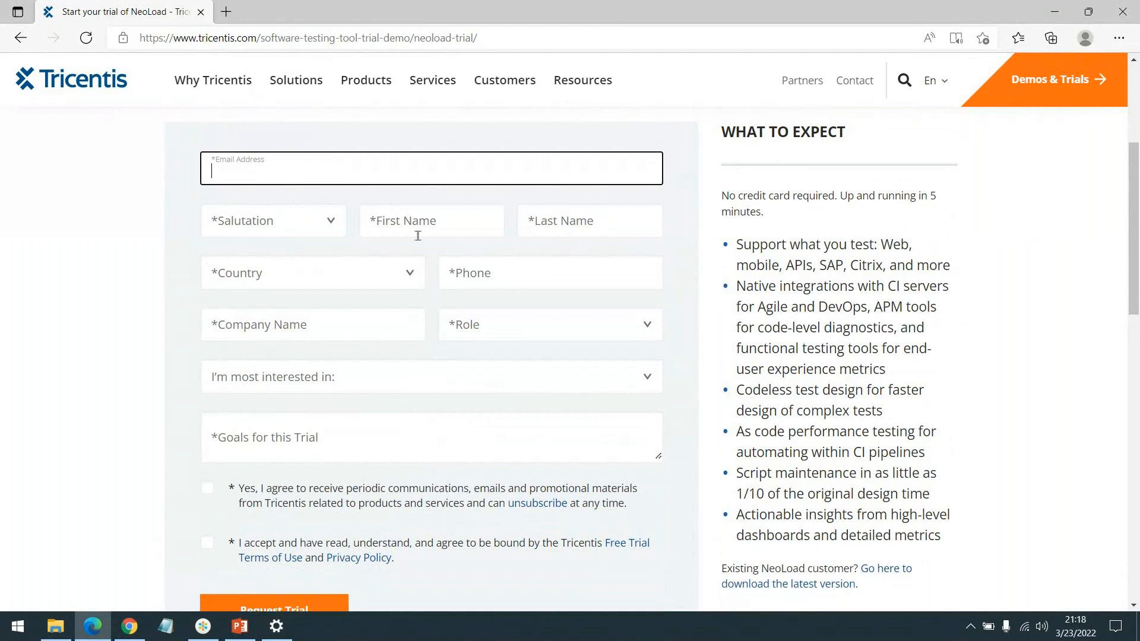
scroll(408, 452, down, 1)
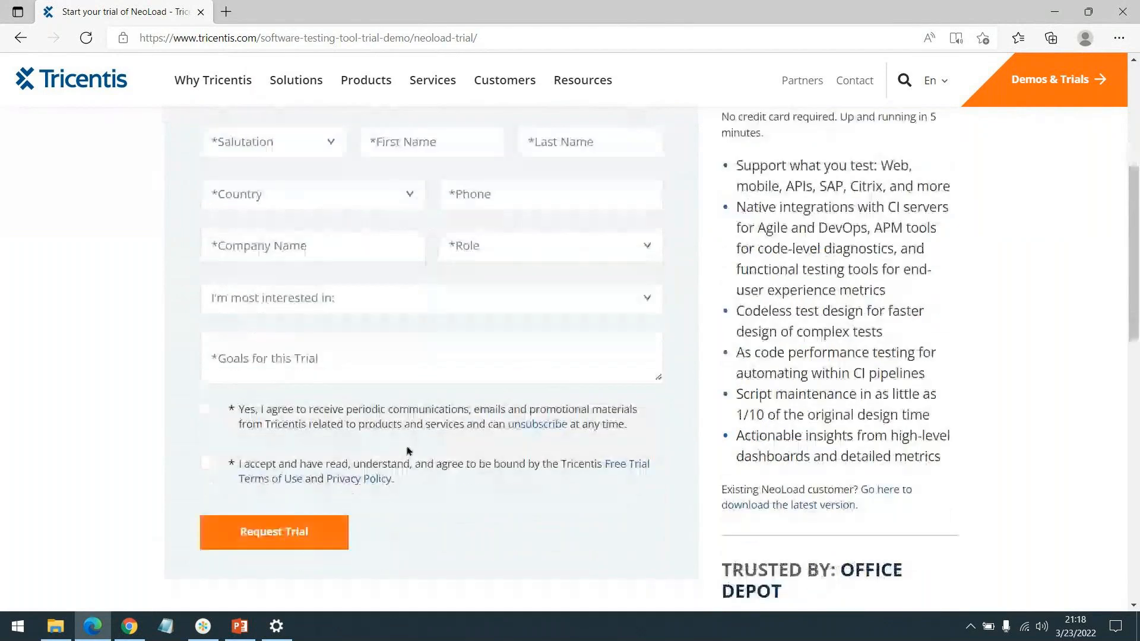
click(254, 351)
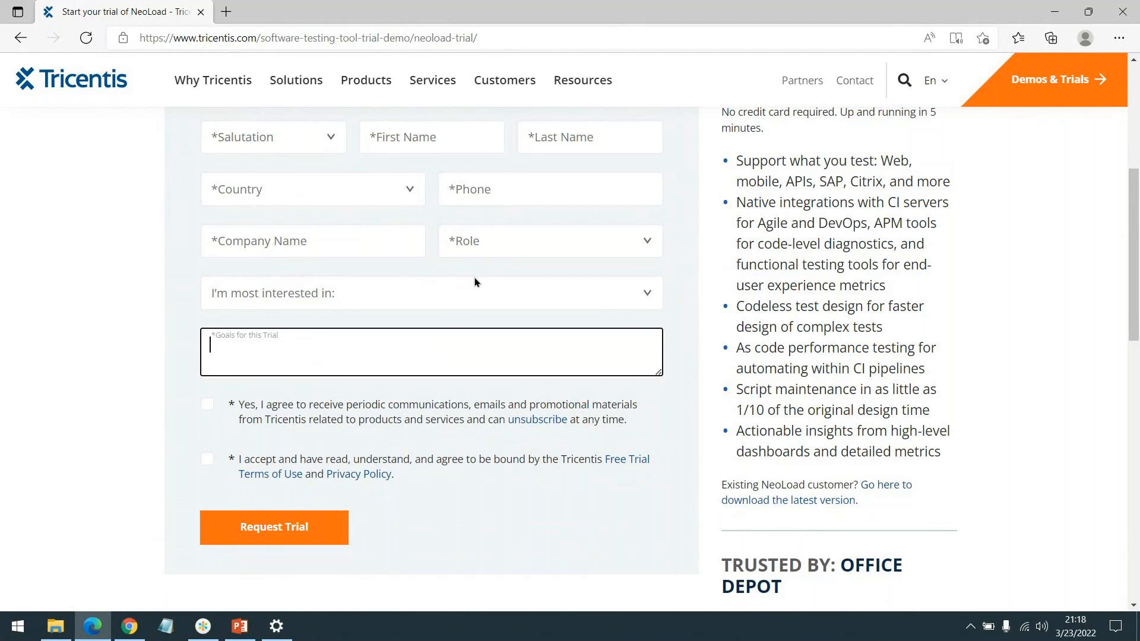
scroll(438, 186, up, 3)
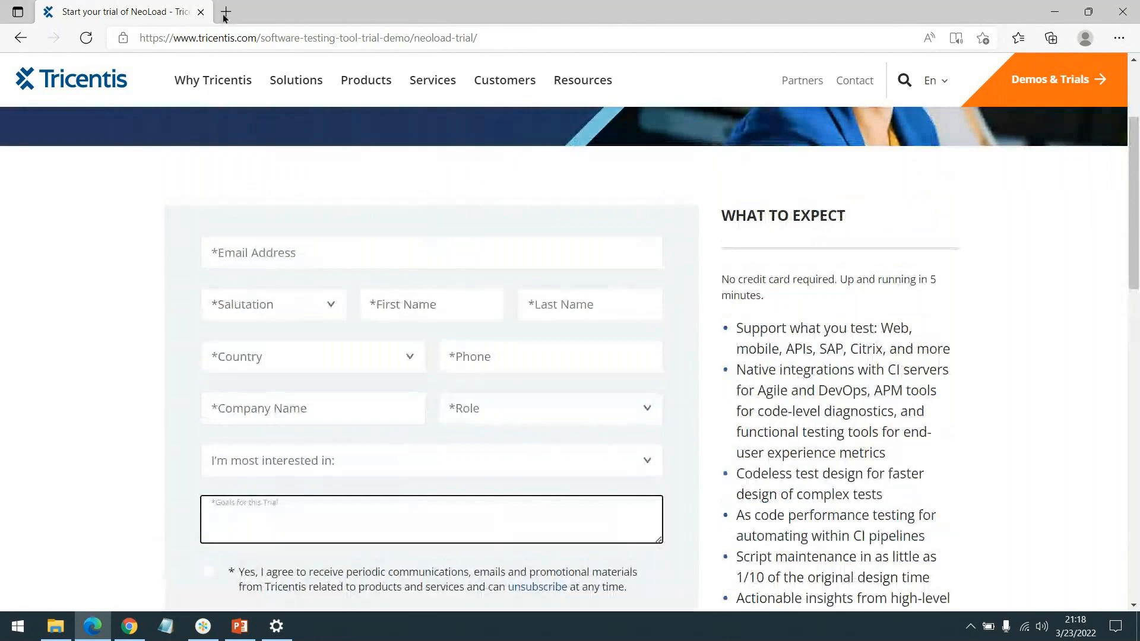
scroll(356, 555, down, 4)
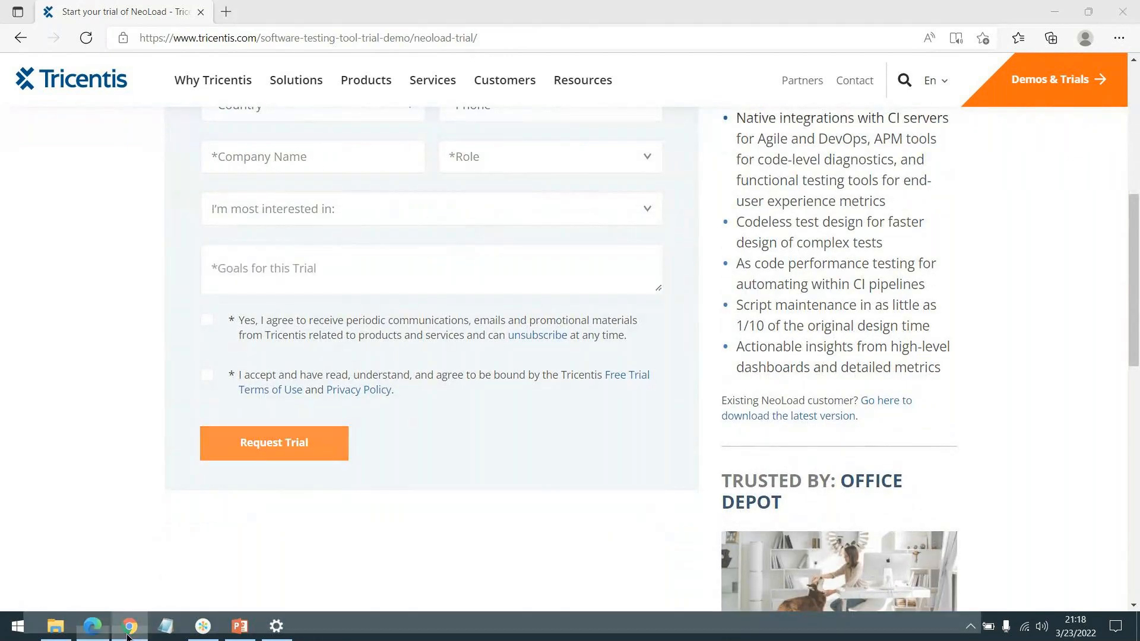
Step: Revisit the Download NeoLoad page in Chrome, and launch the neoload_8_1_1_windows_x64 installer from the Downloads folder in File Explorer
click(129, 626)
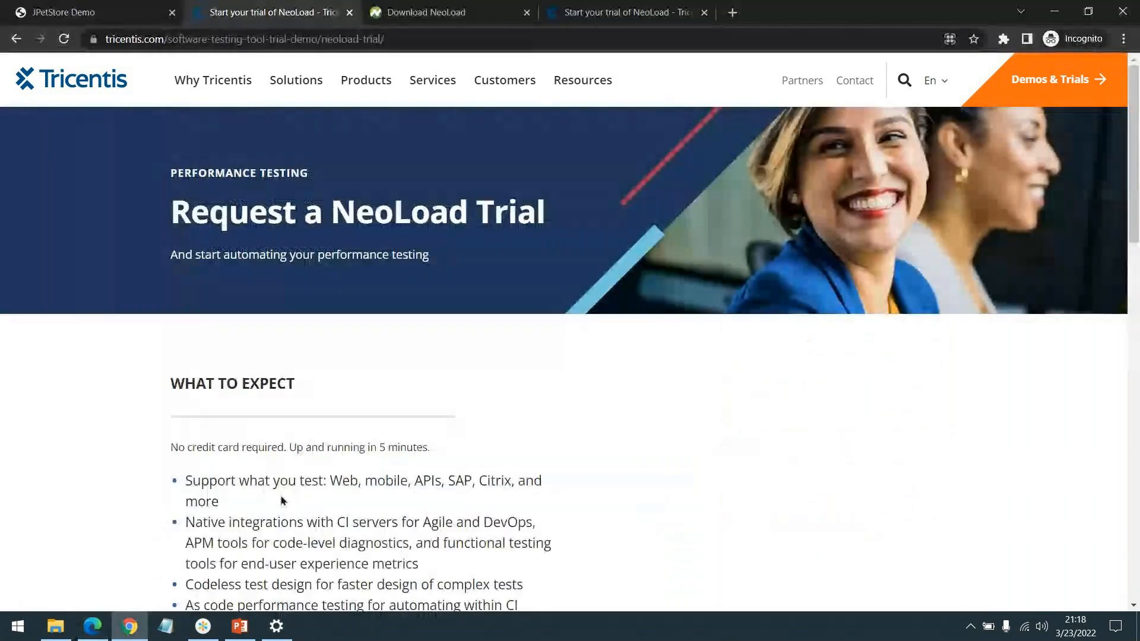
click(456, 15)
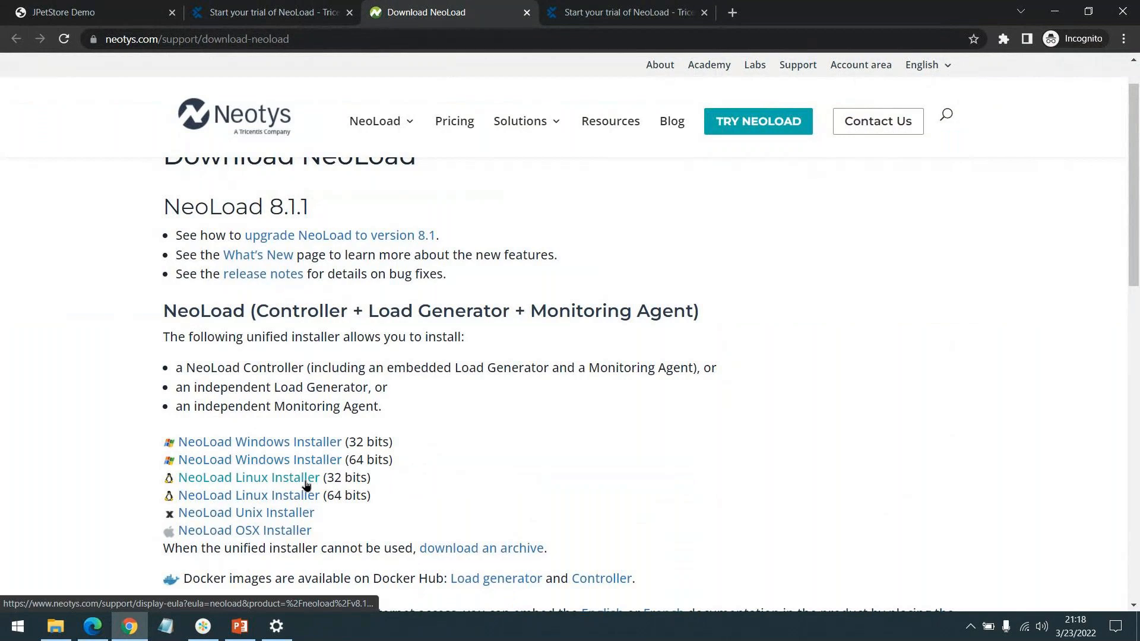
click(55, 627)
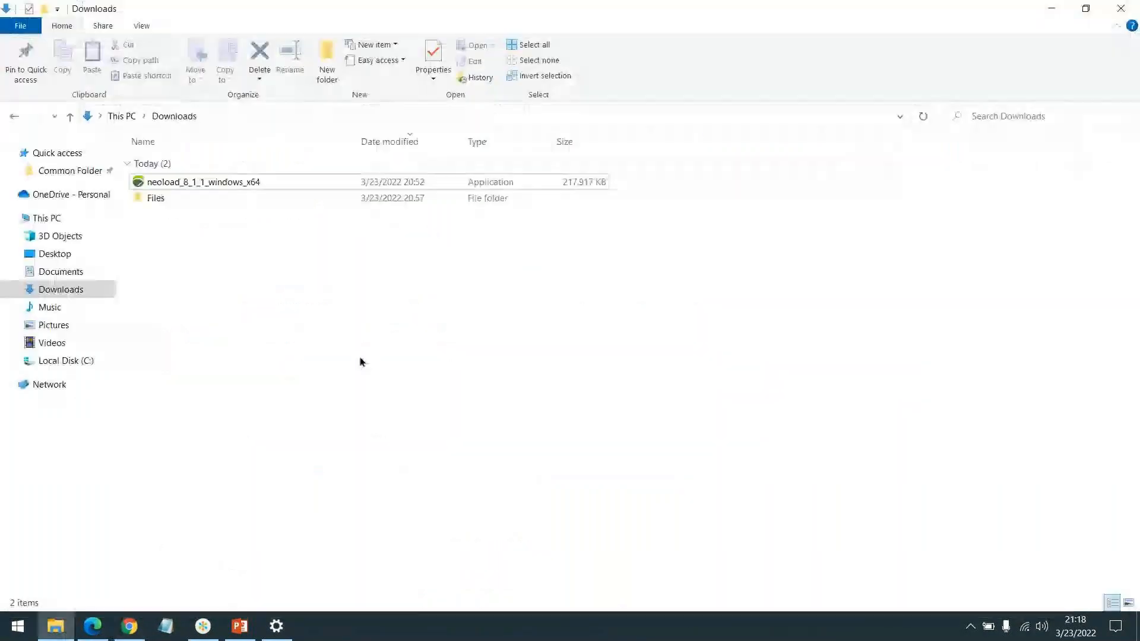
click(311, 185)
double_click(243, 183)
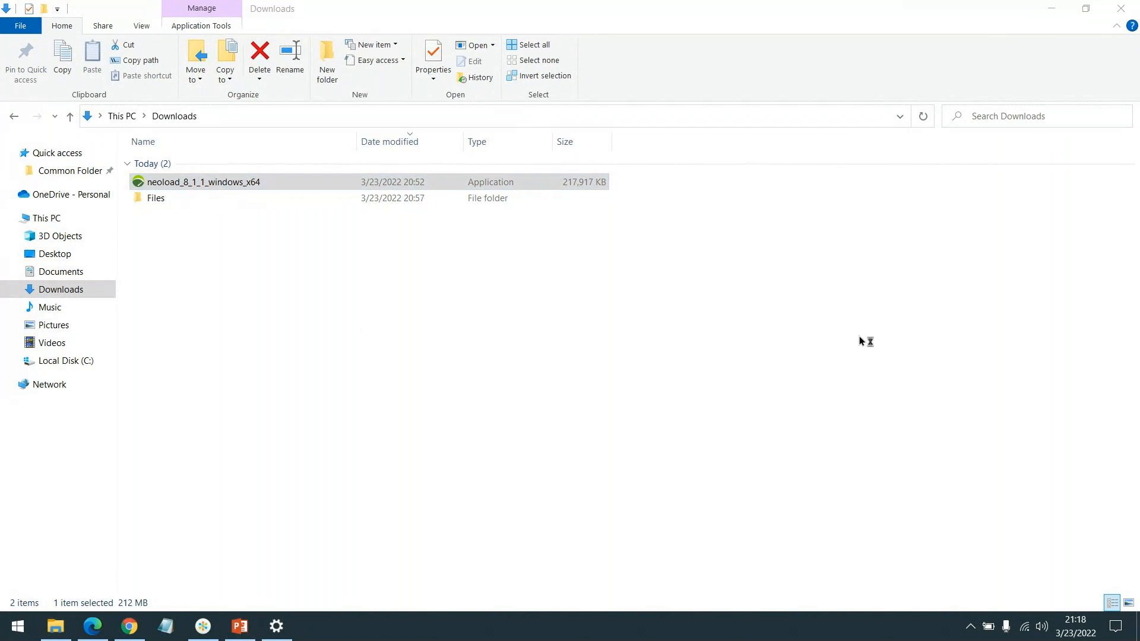
click(972, 530)
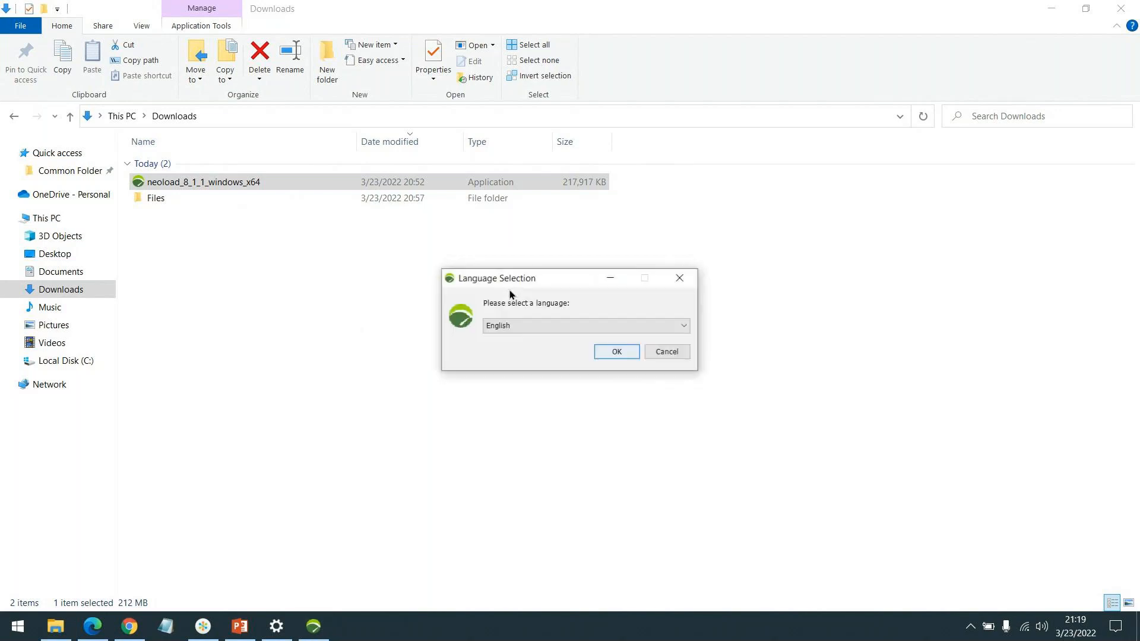
Step: Choose English as the setup language, and continue past the welcome page to accept the license agreement
click(610, 350)
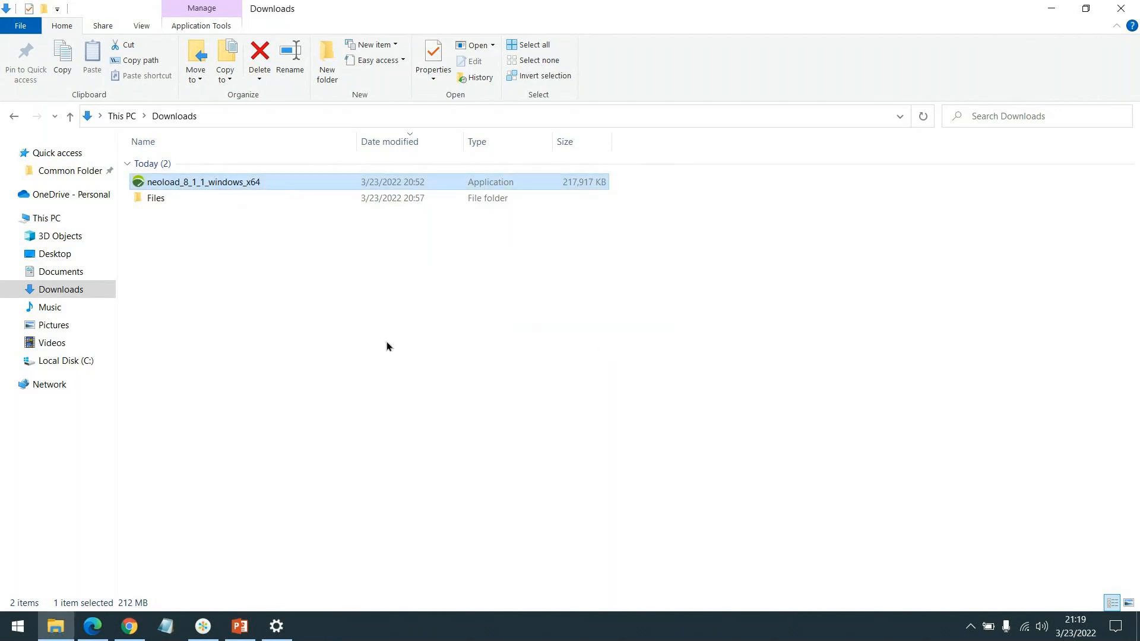
click(466, 368)
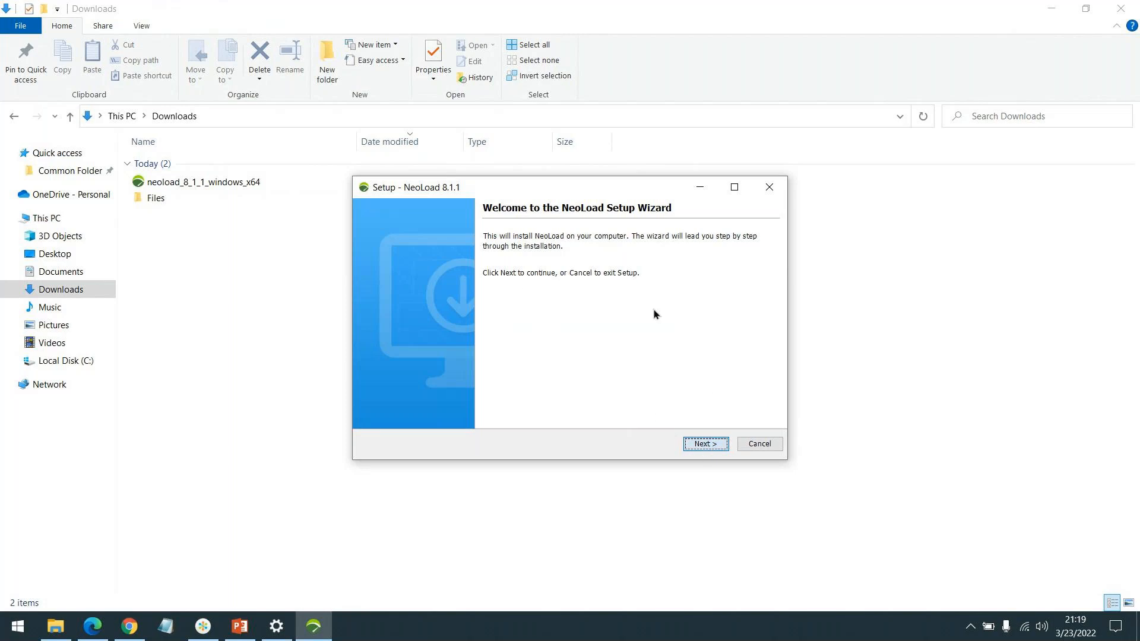
key(Return)
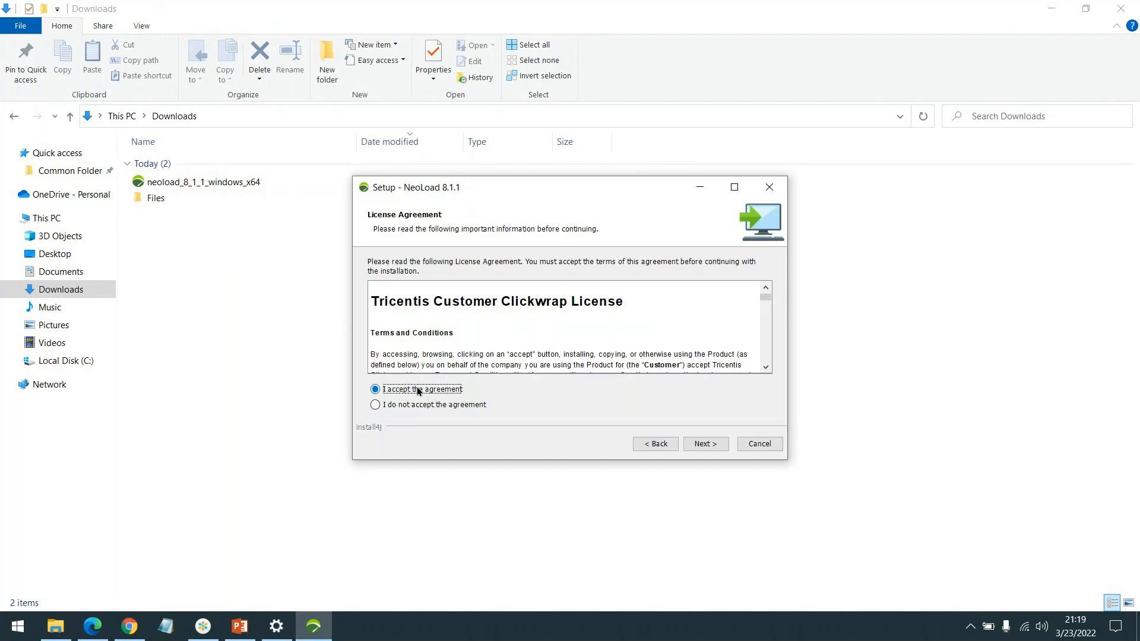
Step: Continue past the accepted license agreement and keep Controller (recommended) as the installation type
click(715, 445)
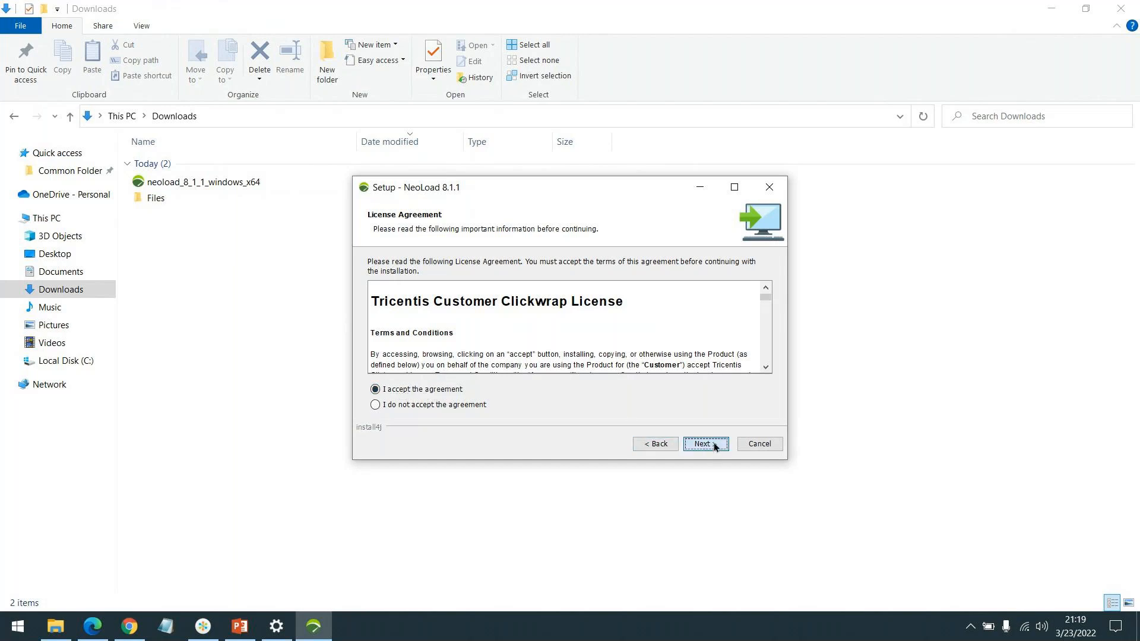
click(1044, 634)
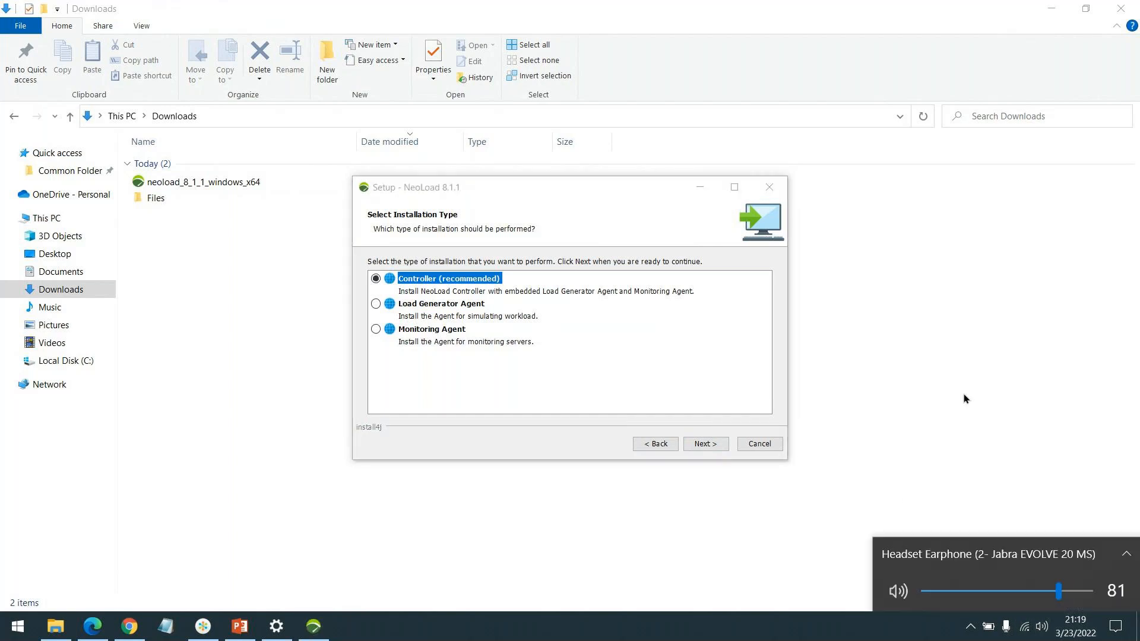
click(585, 324)
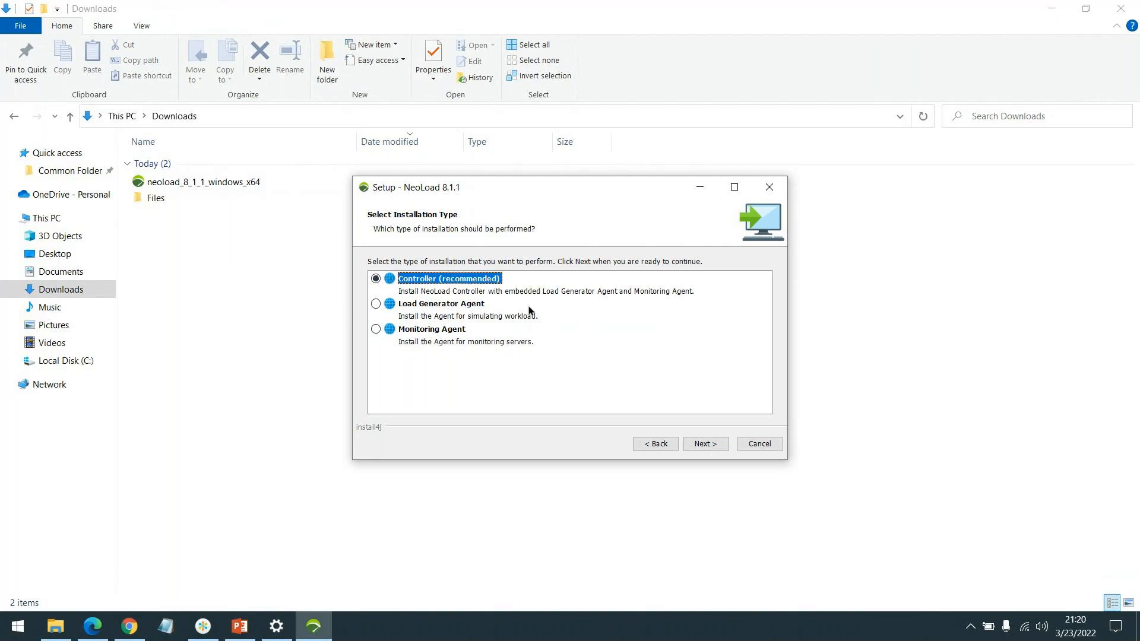
click(706, 448)
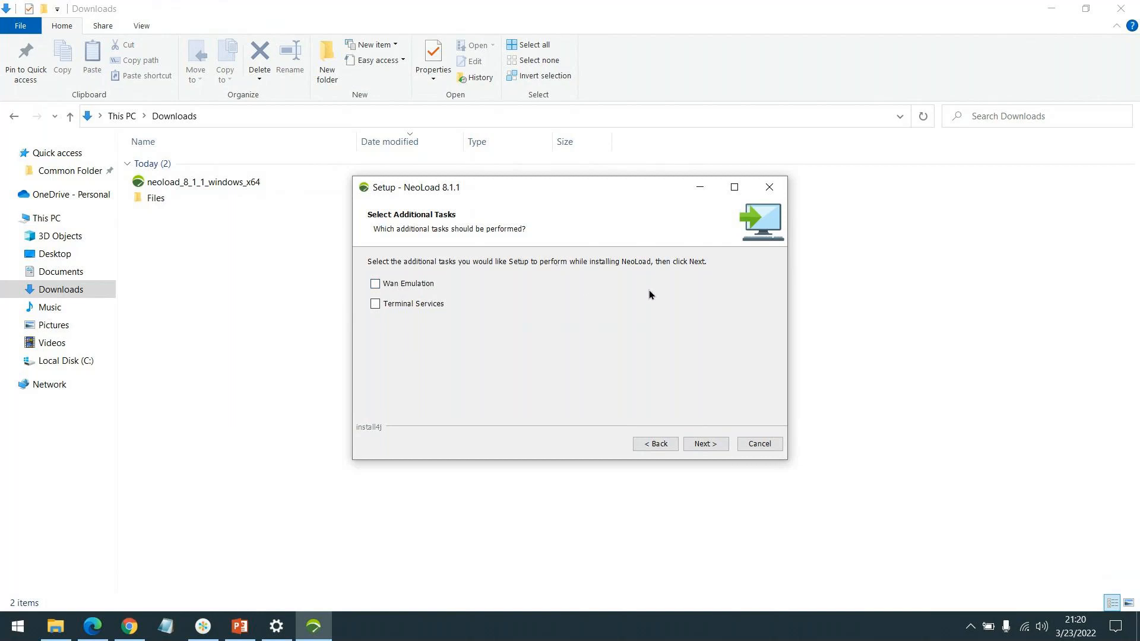
Step: Choose the Wan Emulation and Terminal Services additional tasks, and continue to the destination directory
click(412, 284)
click(412, 304)
click(705, 444)
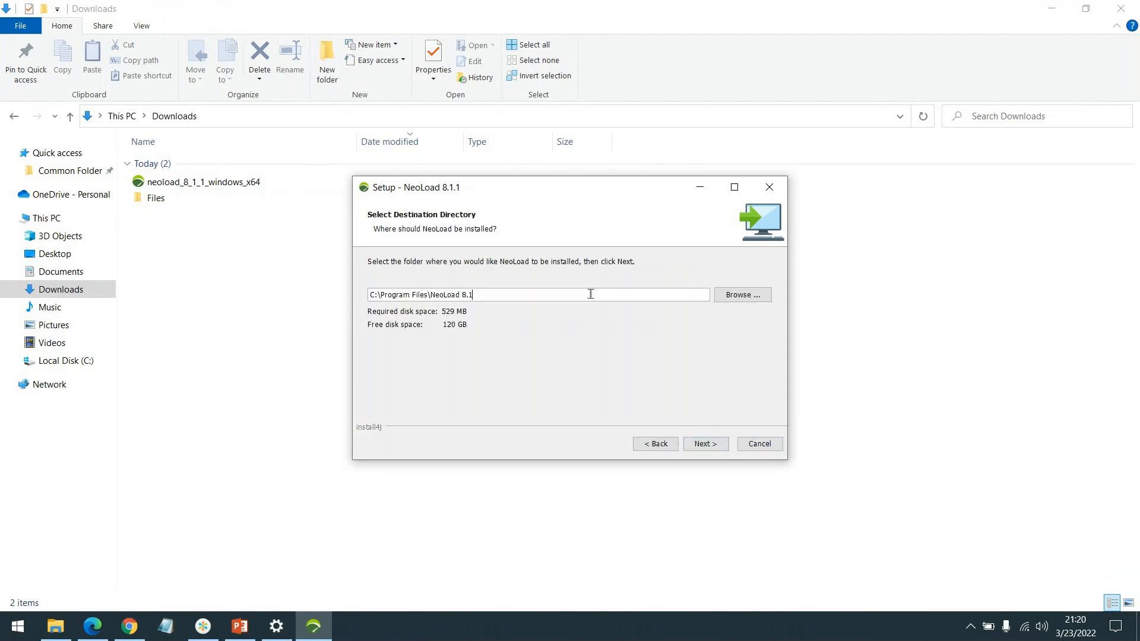
Step: Start the installation into C:\Program Files\NeoLoad 8.1, with a NeoLoad 8.1 Start Menu folder and shortcuts for all users
click(716, 449)
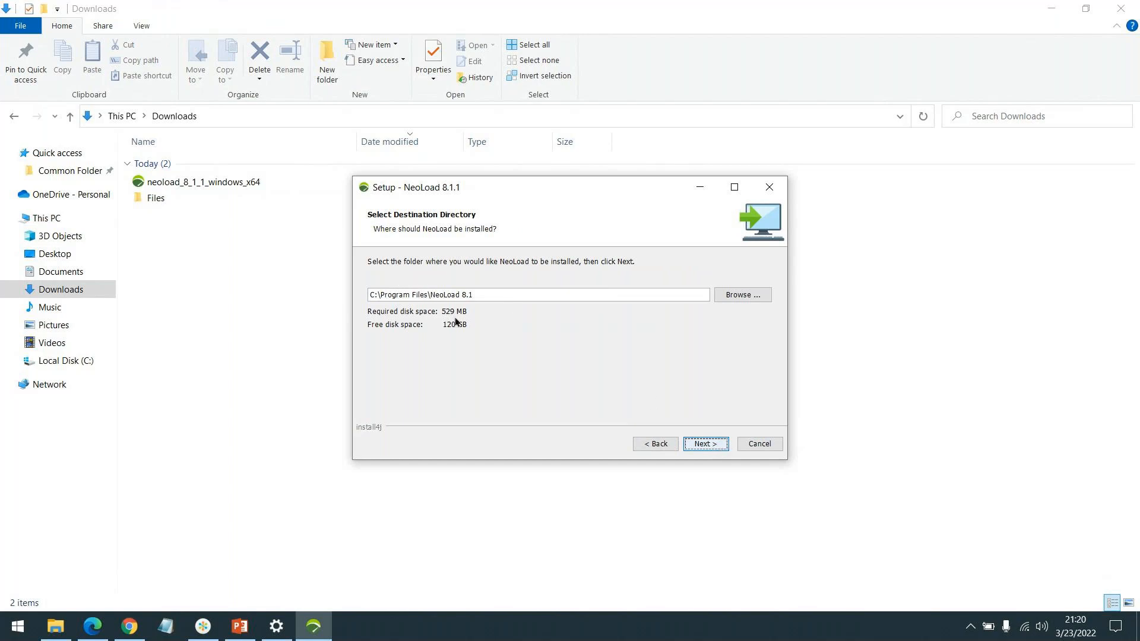
click(705, 445)
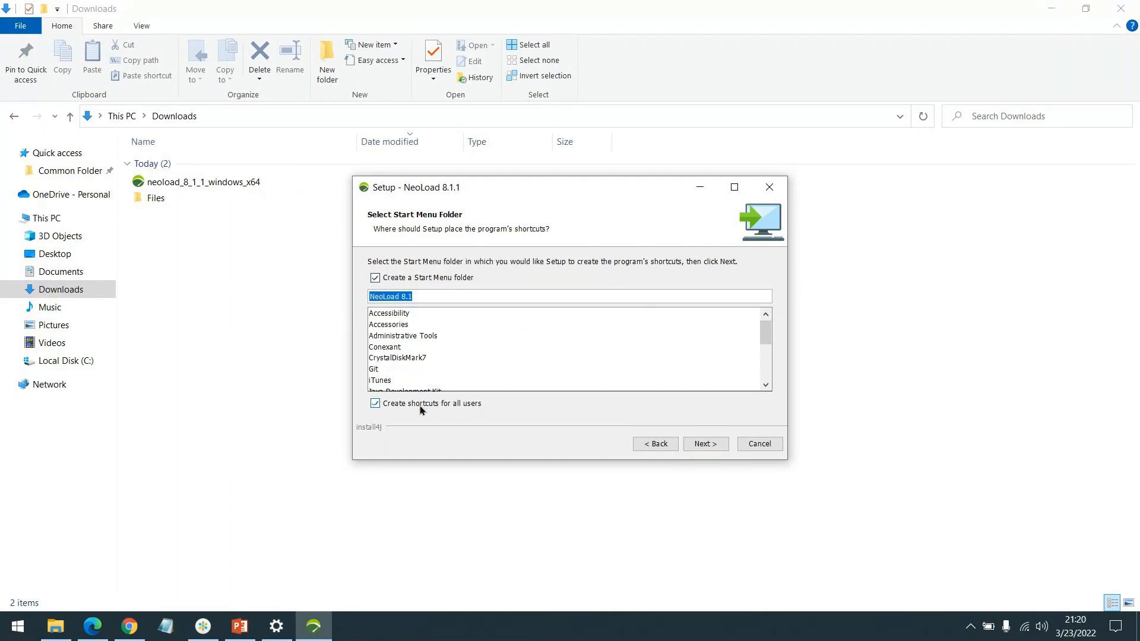
click(708, 443)
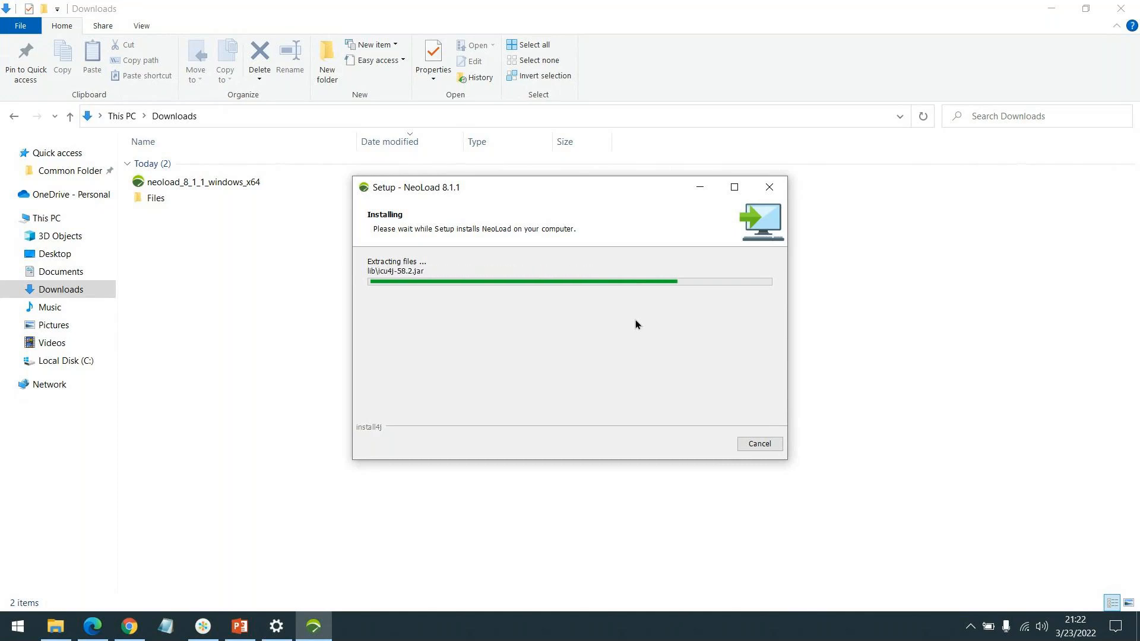
key(XF86AudioLowerVolume)
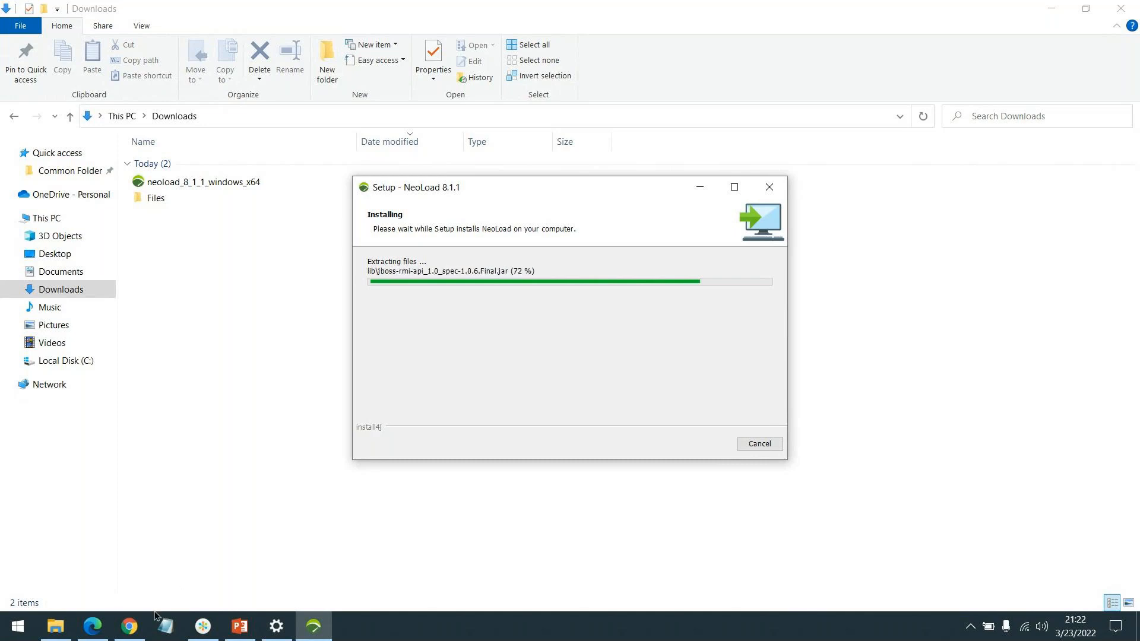
Step: Return to the NeoLoad trial request form in Edge, and enter a personal Gmail address in the Email Address field
mouse_move(92, 627)
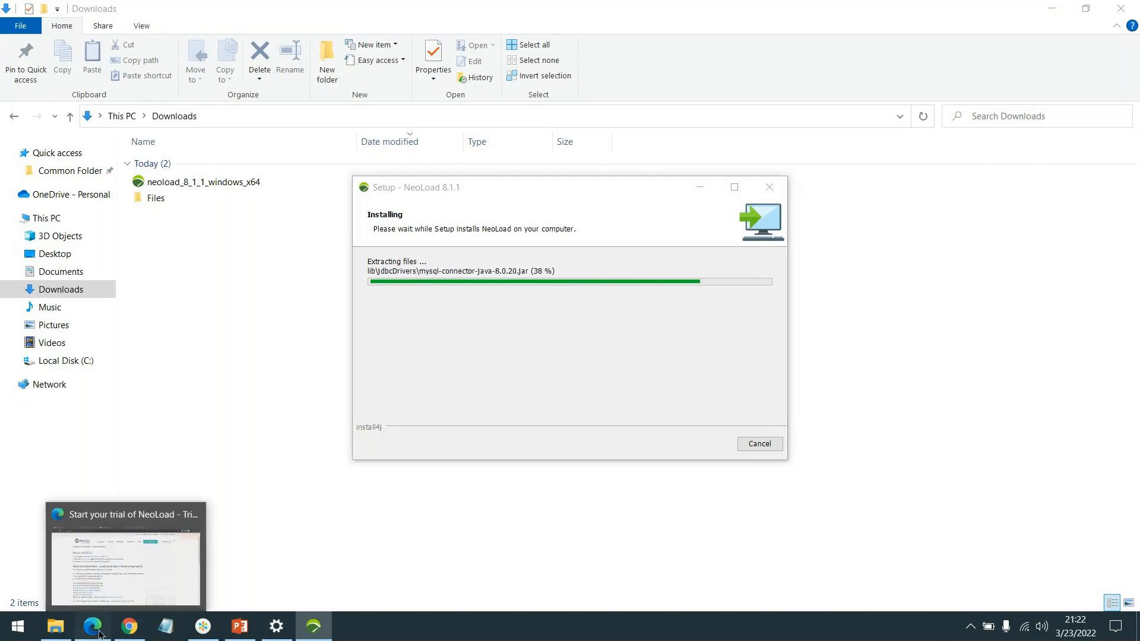
click(118, 520)
scroll(404, 296, up, 1)
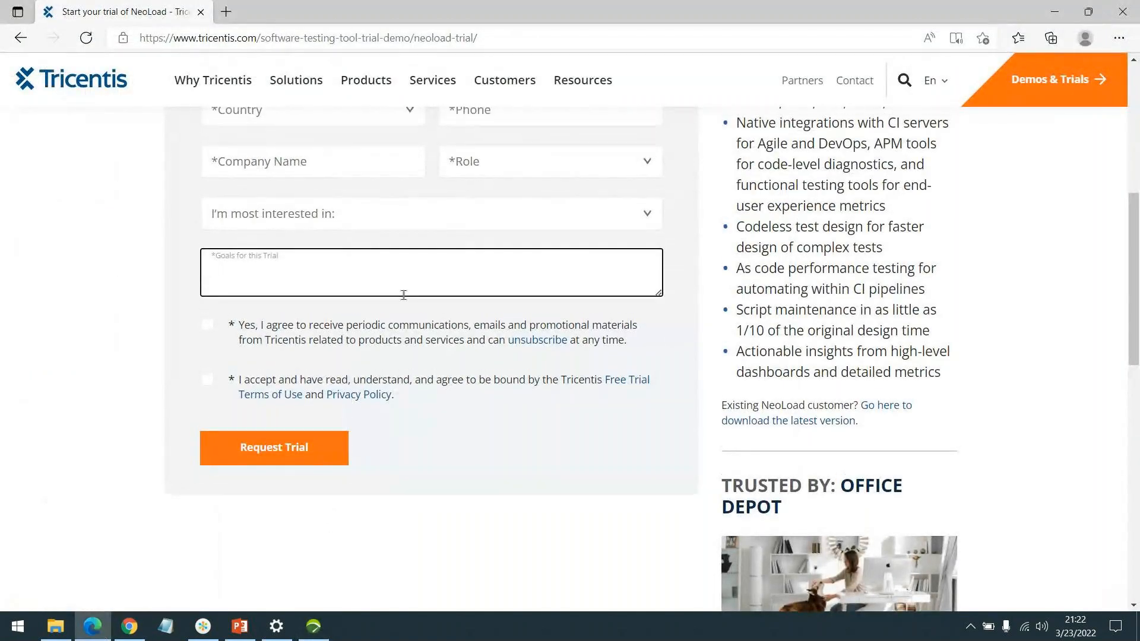
scroll(404, 295, up, 5)
click(387, 326)
scroll(398, 345, down, 1)
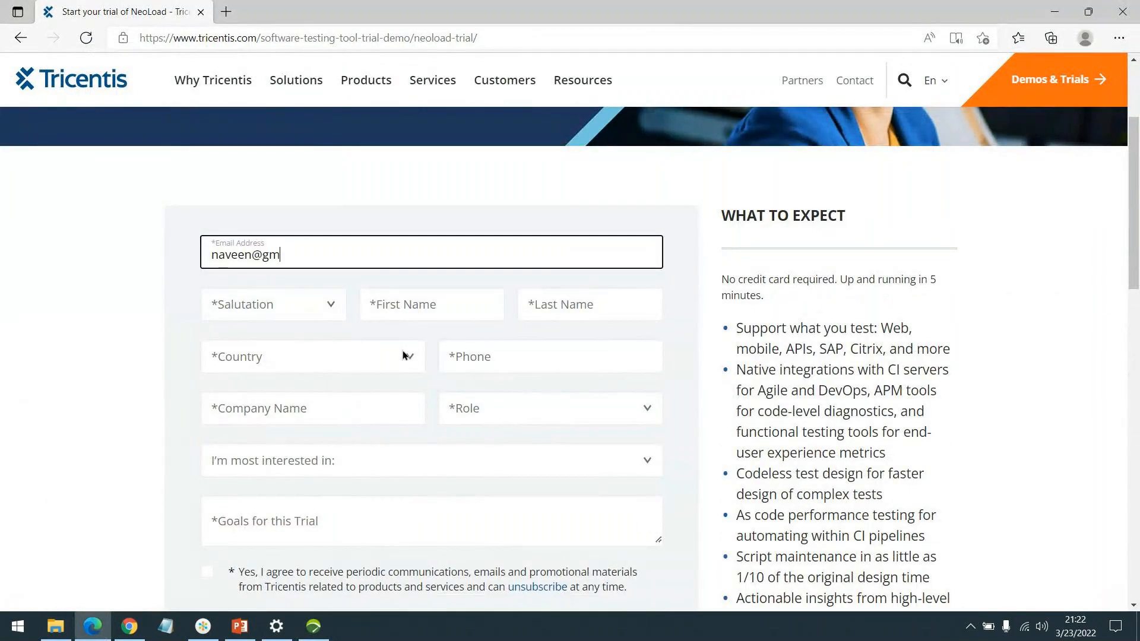
click(418, 314)
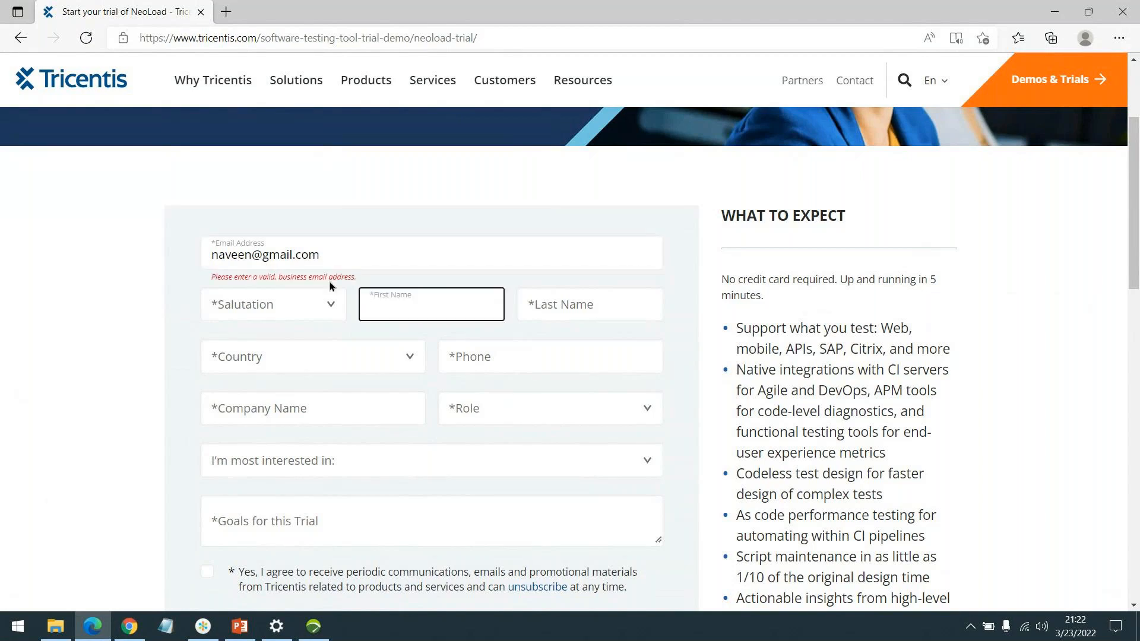
Step: Examine the domain part of the entered email address against the form's business email requirement
drag(263, 255, 335, 256)
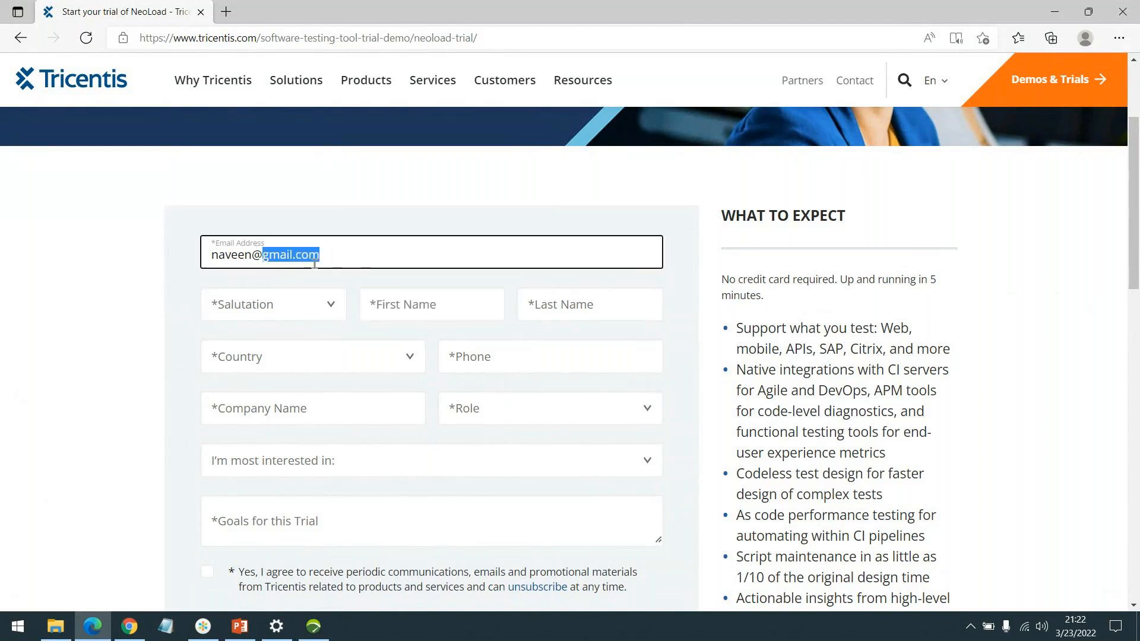
click(426, 302)
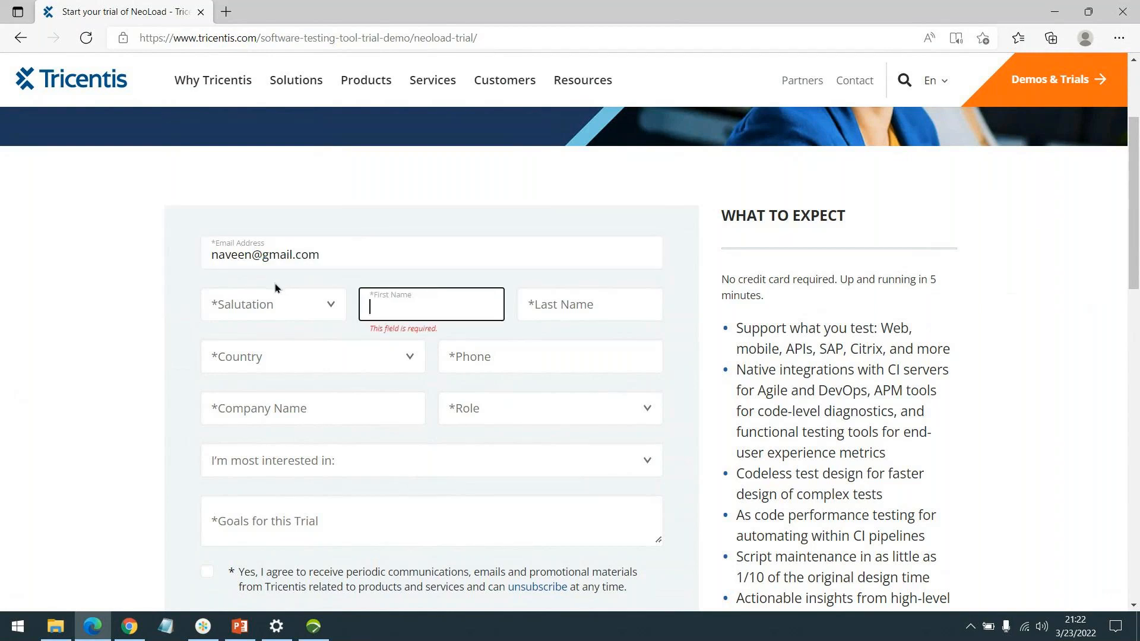
click(286, 257)
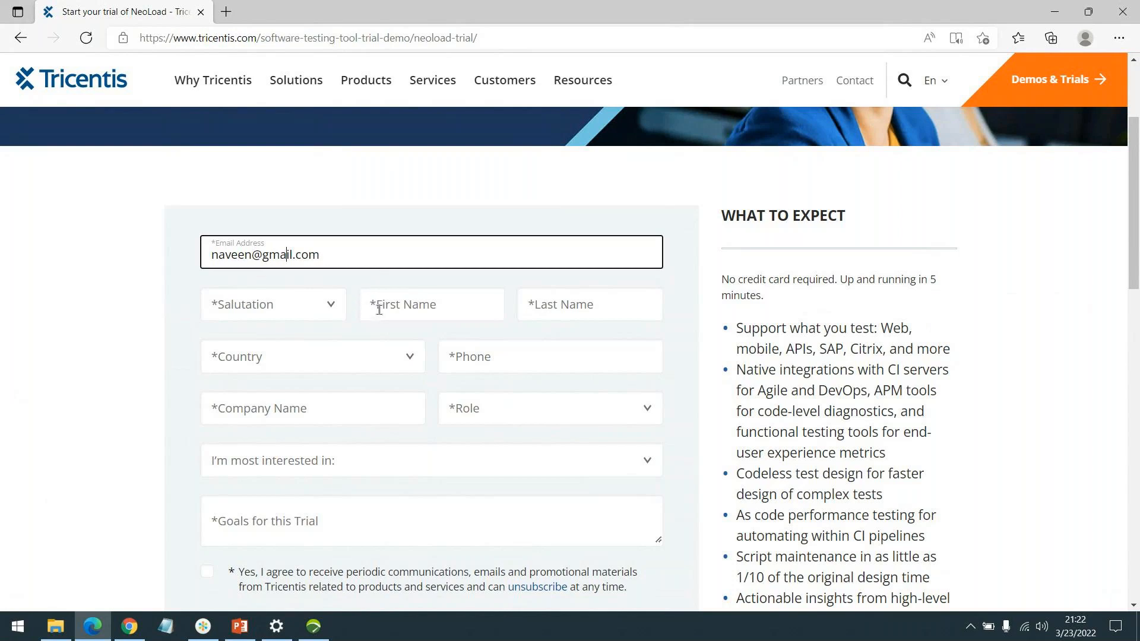
drag(262, 254, 292, 256)
click(410, 303)
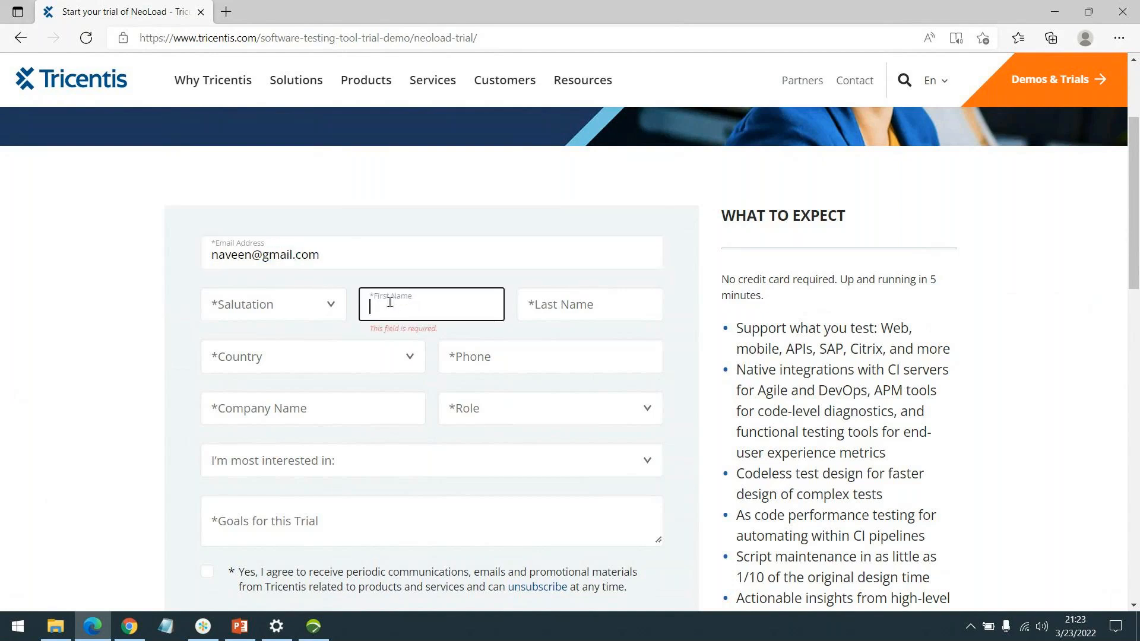
Step: Set the salutation to Mr. in the trial form, and review the remaining fields down to Request Trial
click(265, 305)
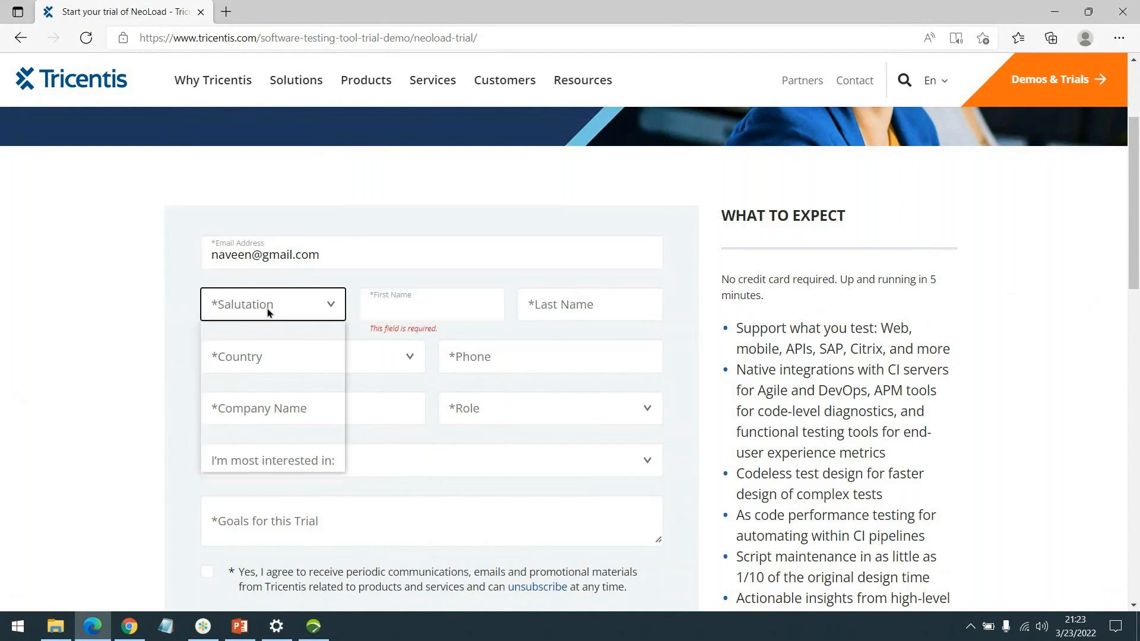
click(263, 366)
click(339, 253)
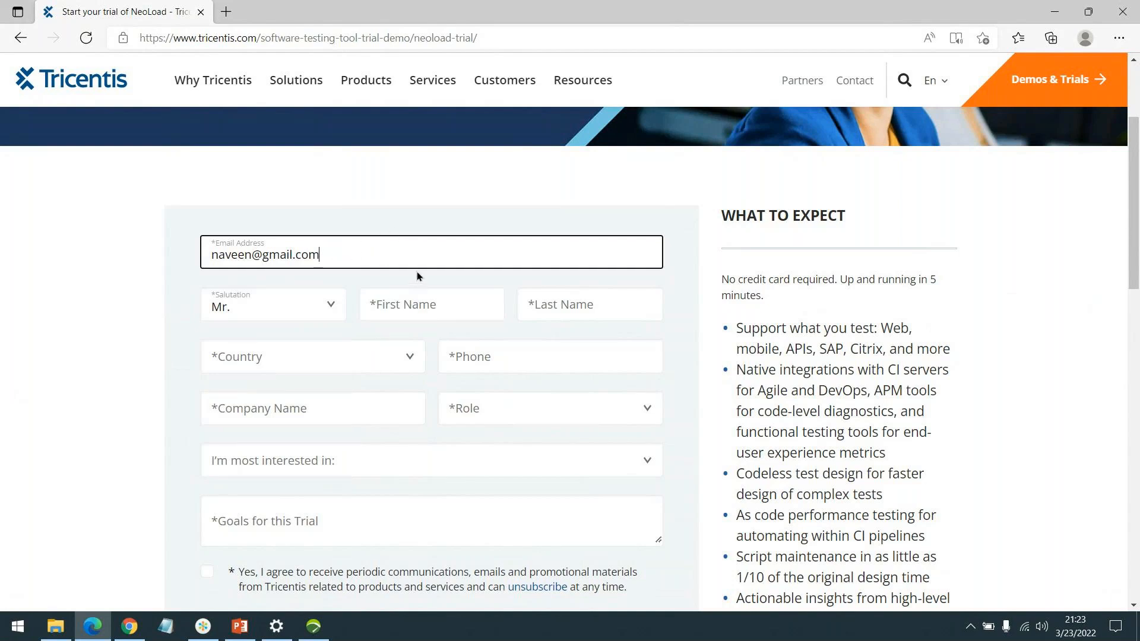
scroll(417, 273, down, 1)
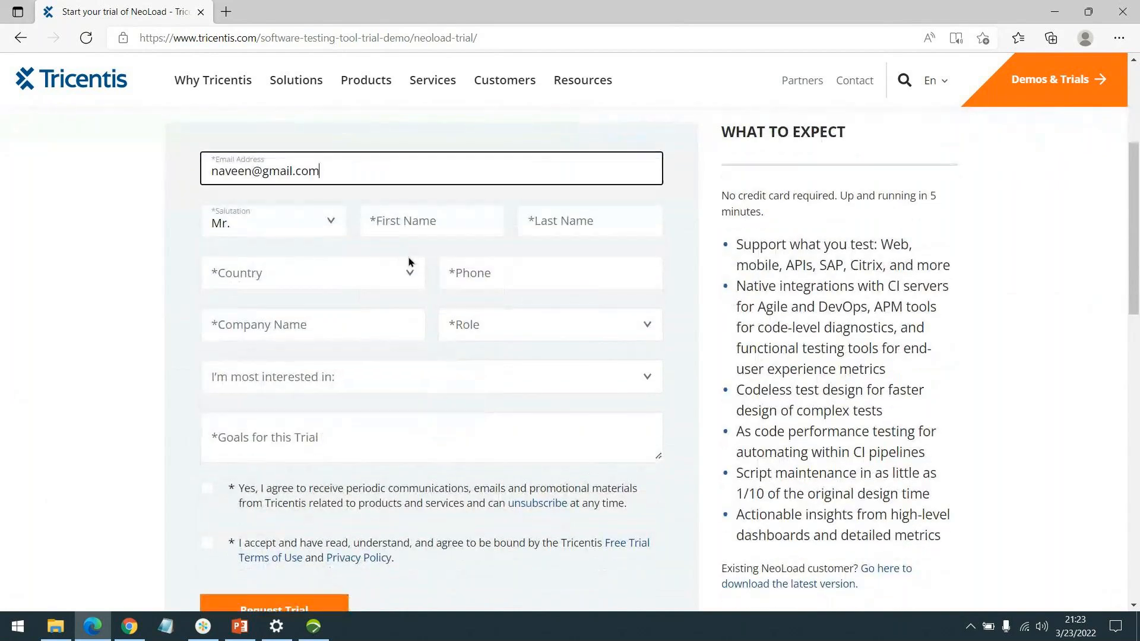
scroll(491, 287, up, 3)
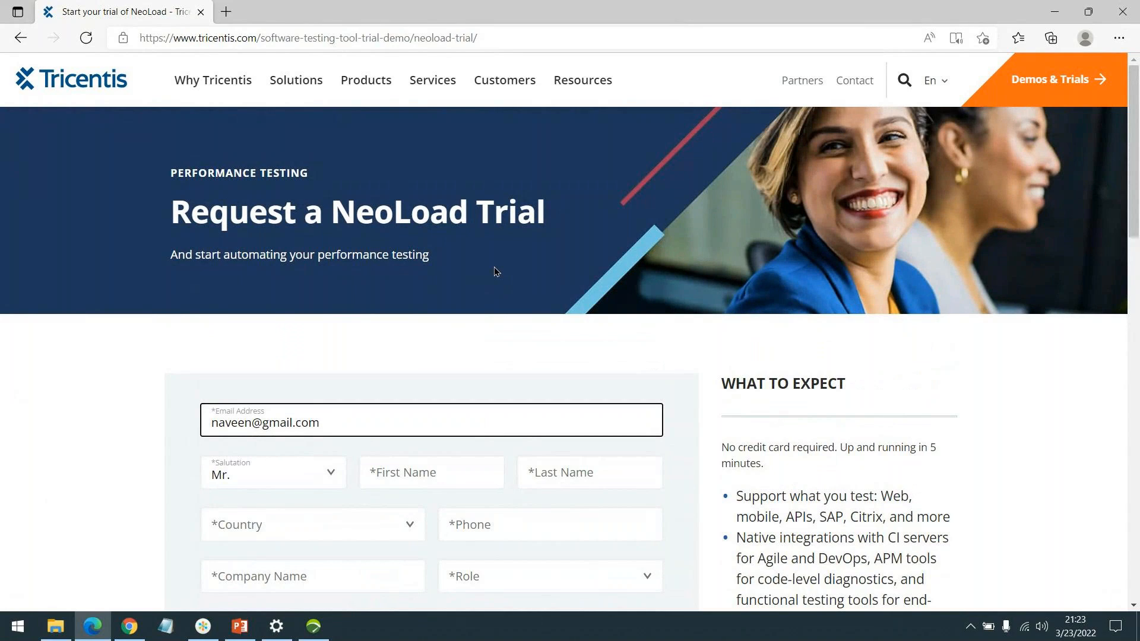
scroll(481, 377, down, 5)
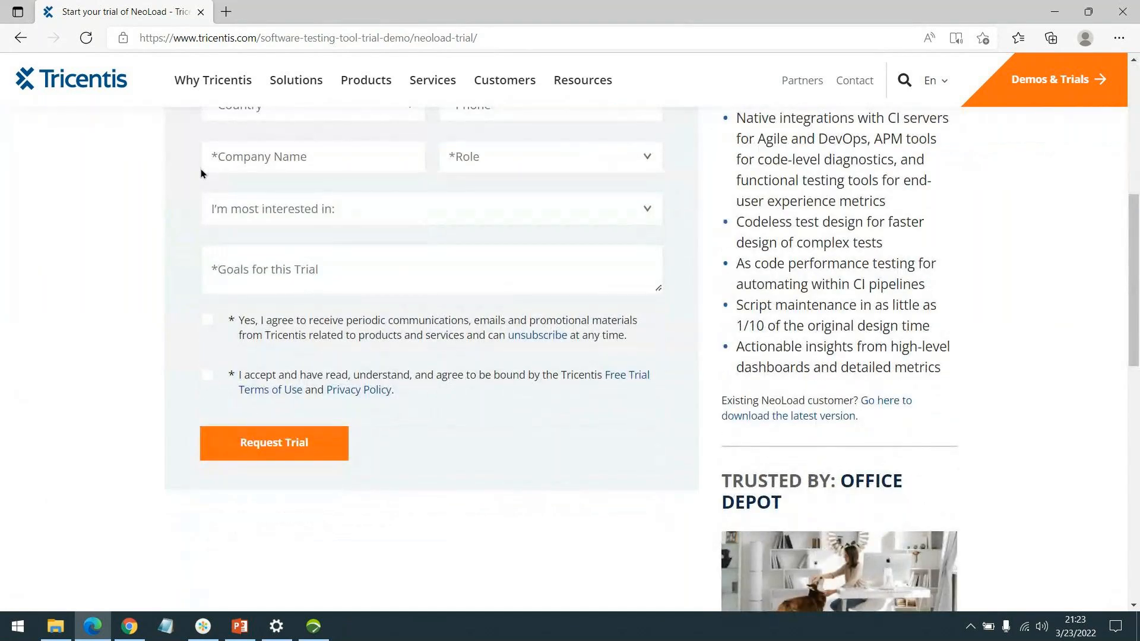
Step: Finish the NeoLoad 8.1.1 setup without creating a desktop icon, keeping the option to run NeoLoad
click(314, 627)
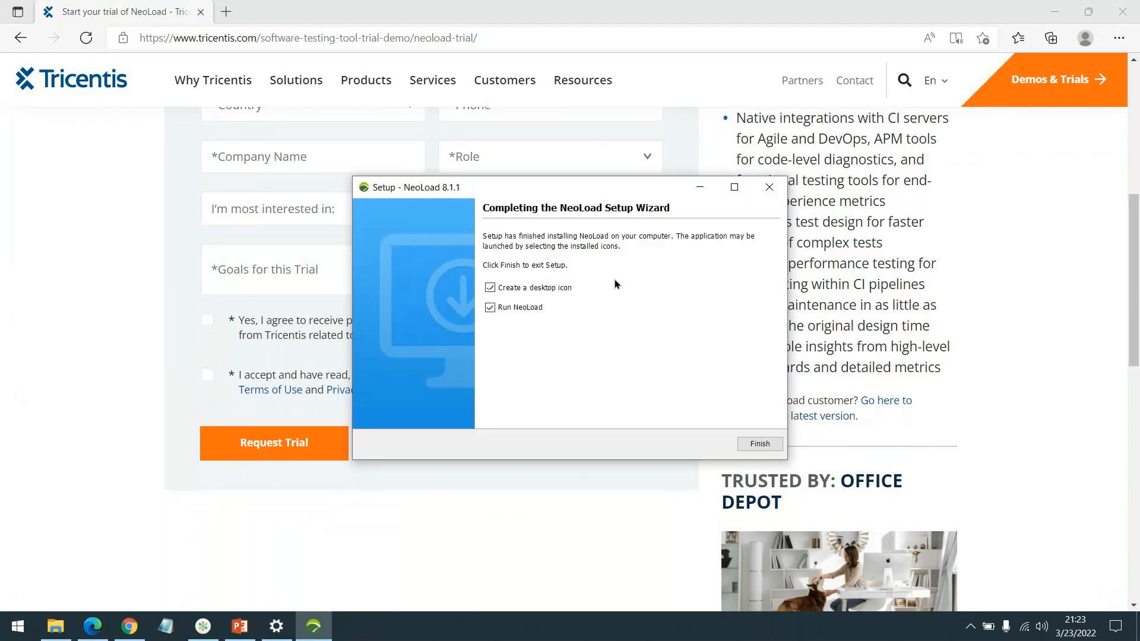
click(546, 285)
click(759, 443)
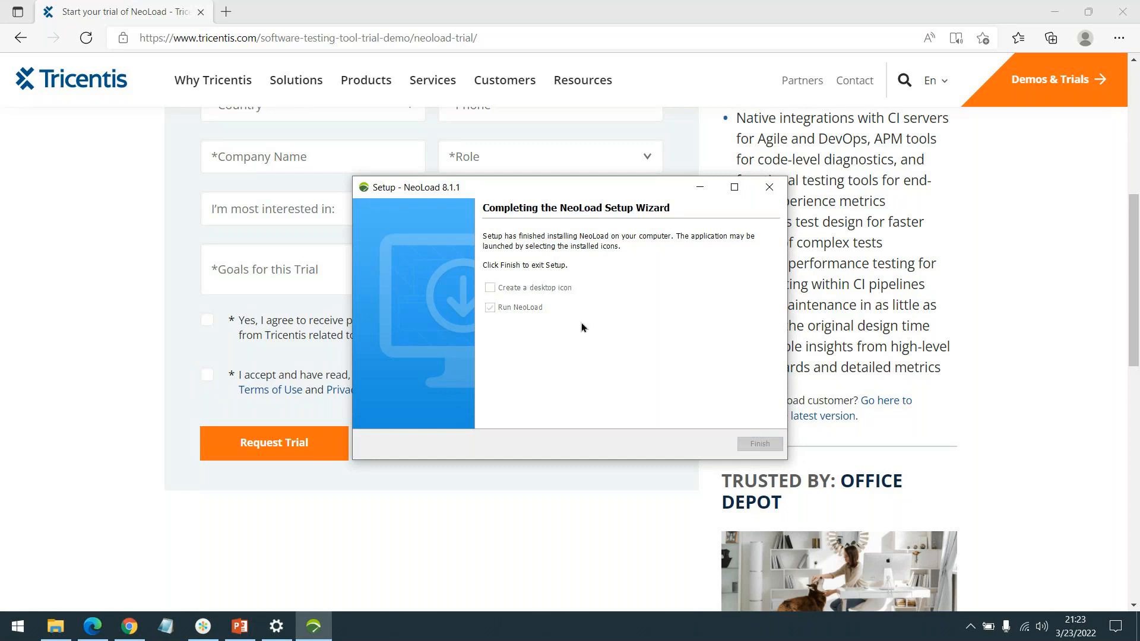
Step: Minimize the Edge, File Explorer and Chrome windows, and close the Windows Defender Firewall alert for neoloadgui
scroll(219, 550, up, 7)
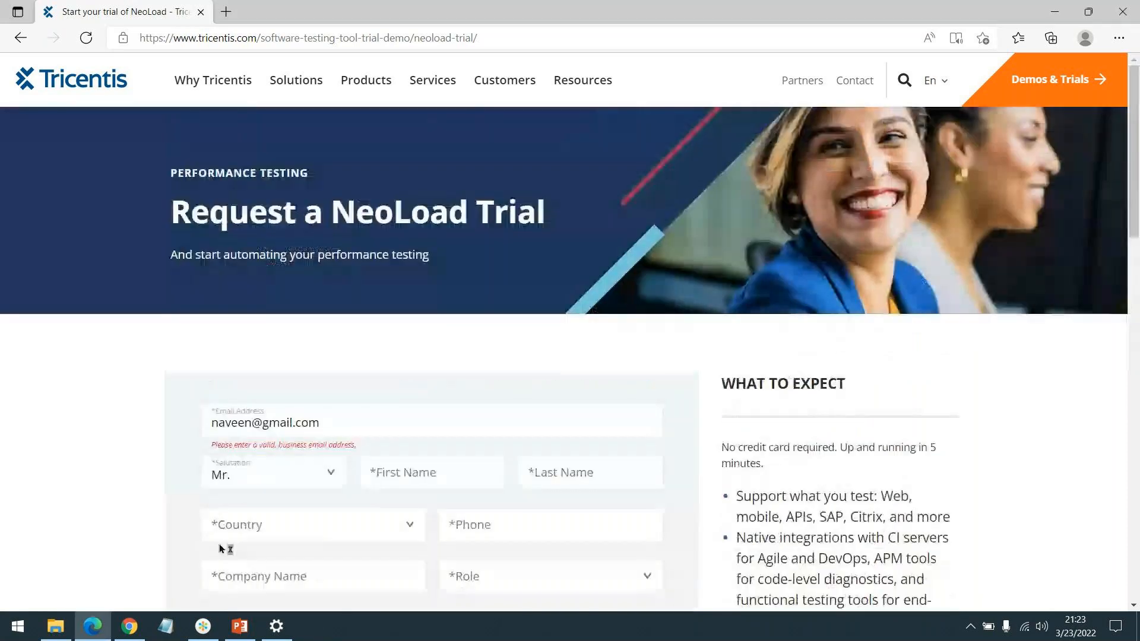
scroll(354, 527, down, 4)
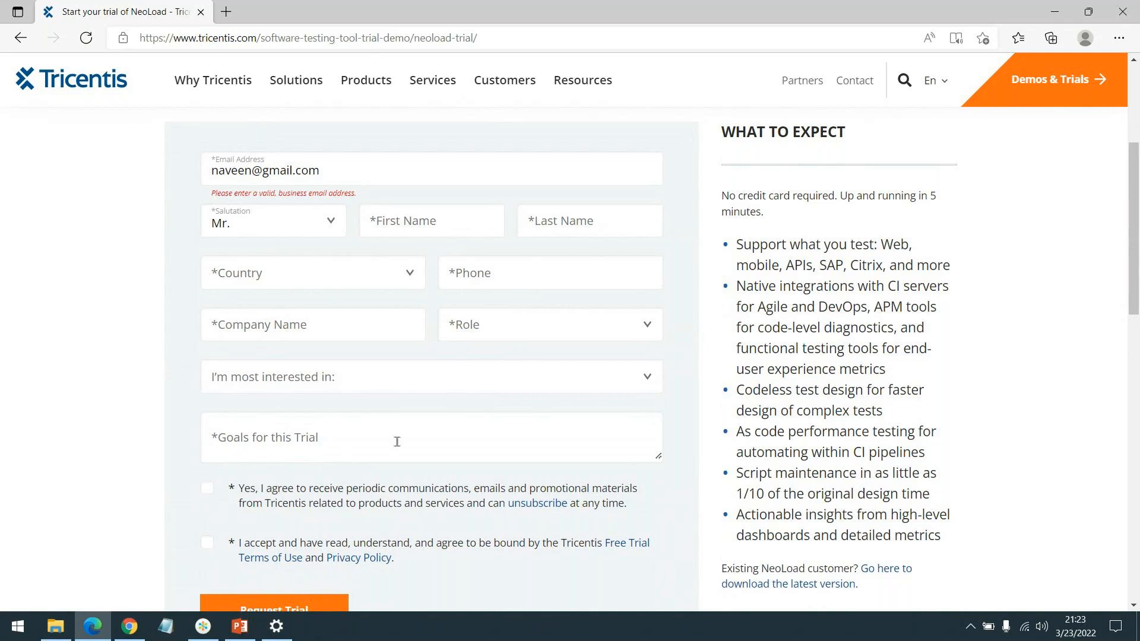
click(92, 630)
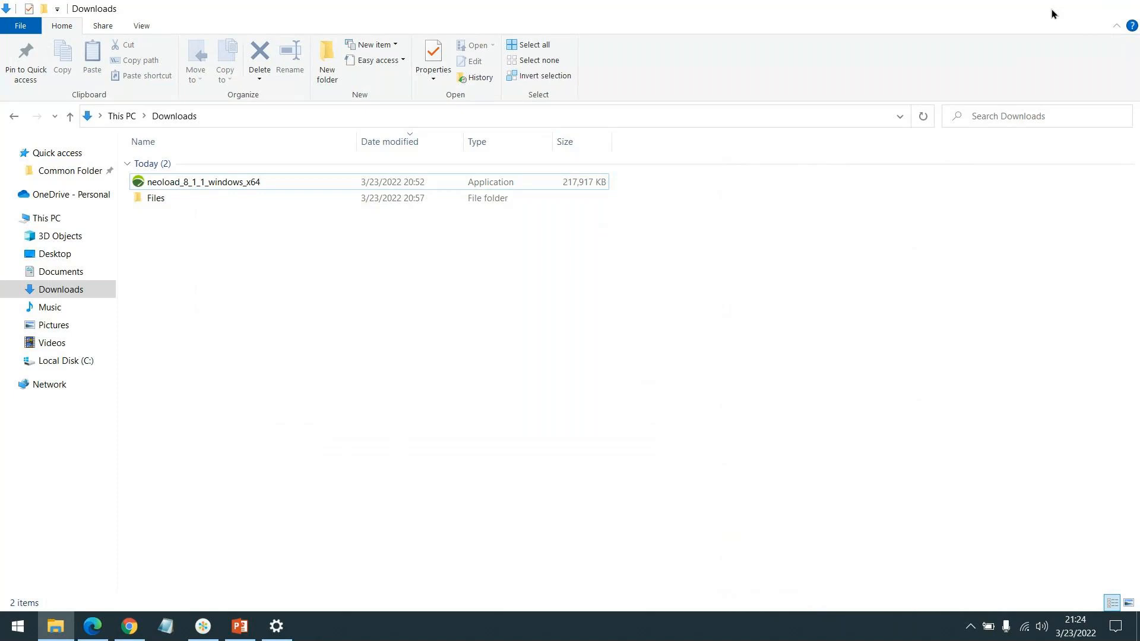
click(1053, 8)
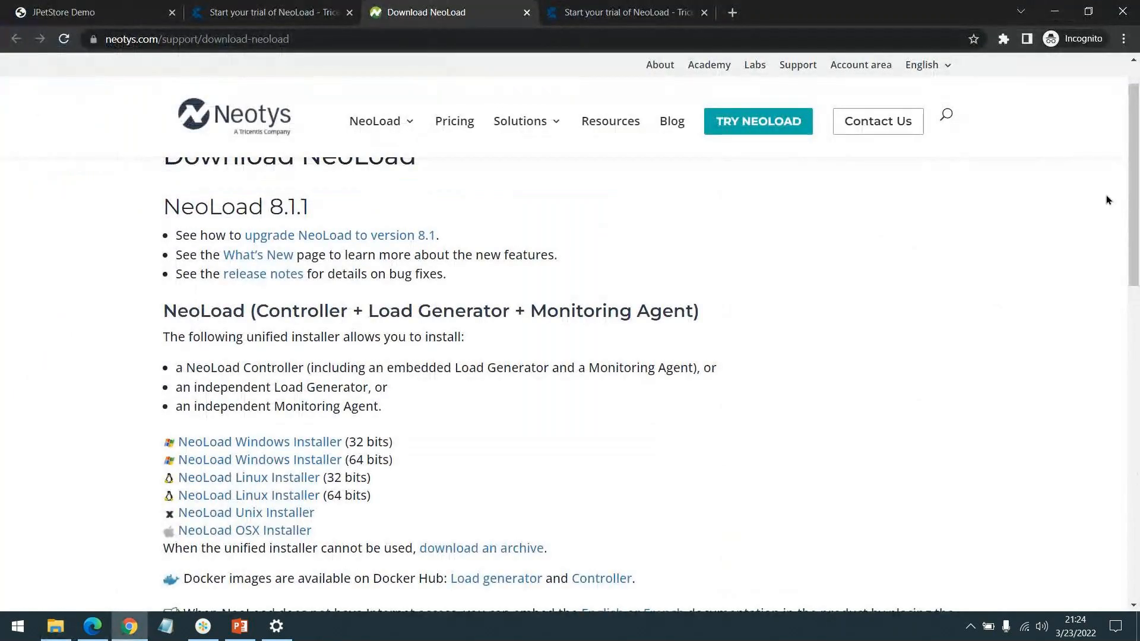
click(1054, 12)
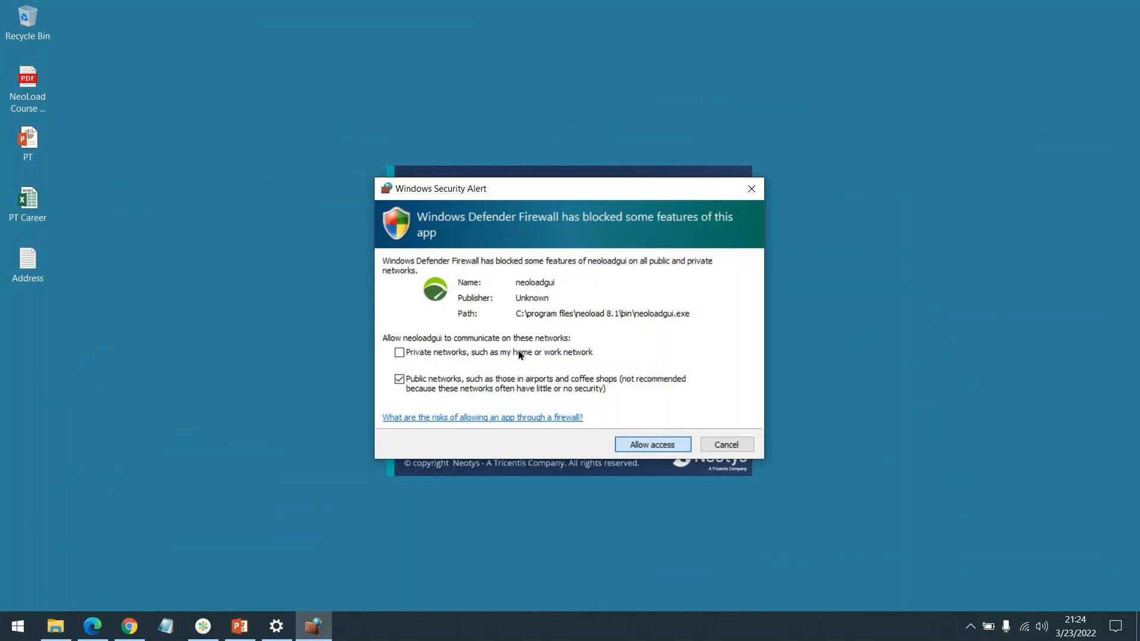
click(751, 189)
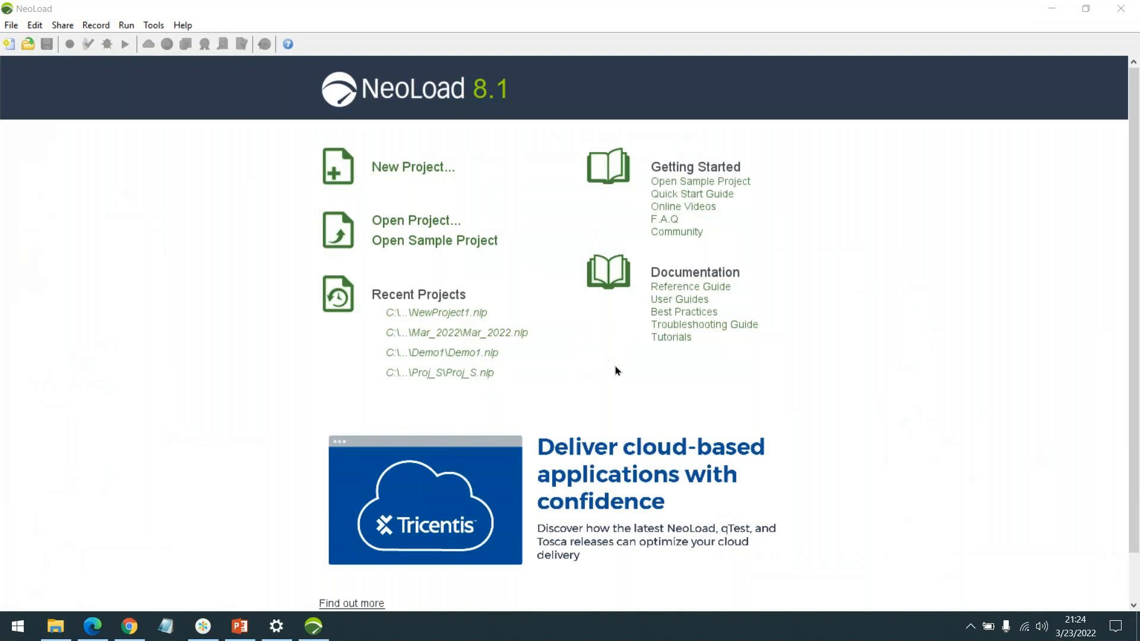
Step: Open the recent project Mar_2022.nlp despite its update to version 8.1, and collapse the Actions list
click(503, 335)
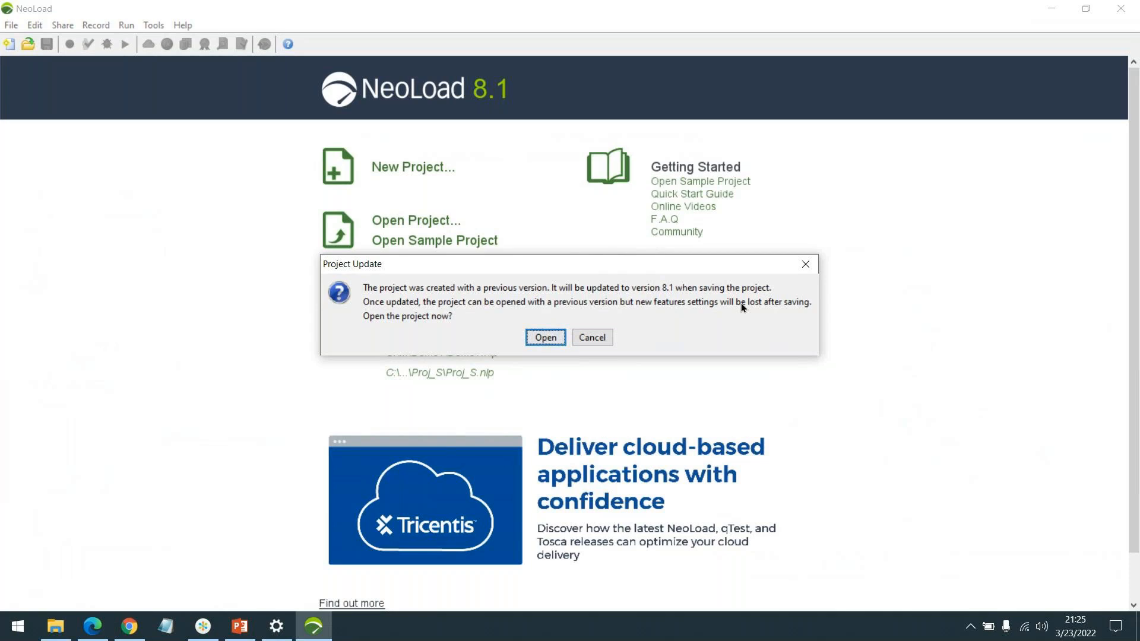
click(542, 337)
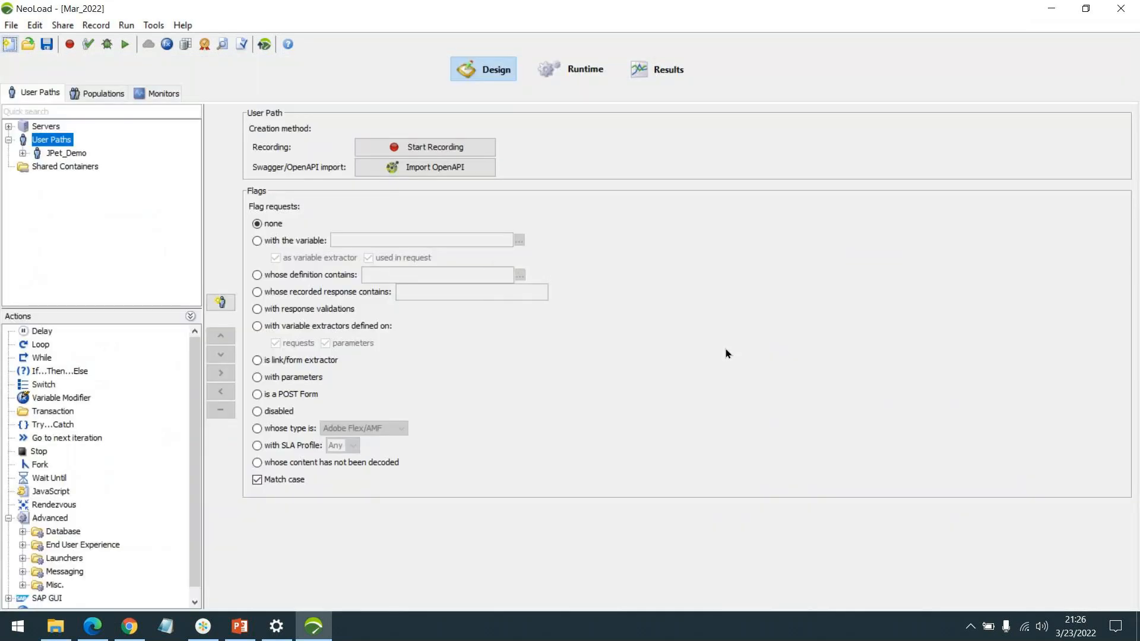
click(190, 318)
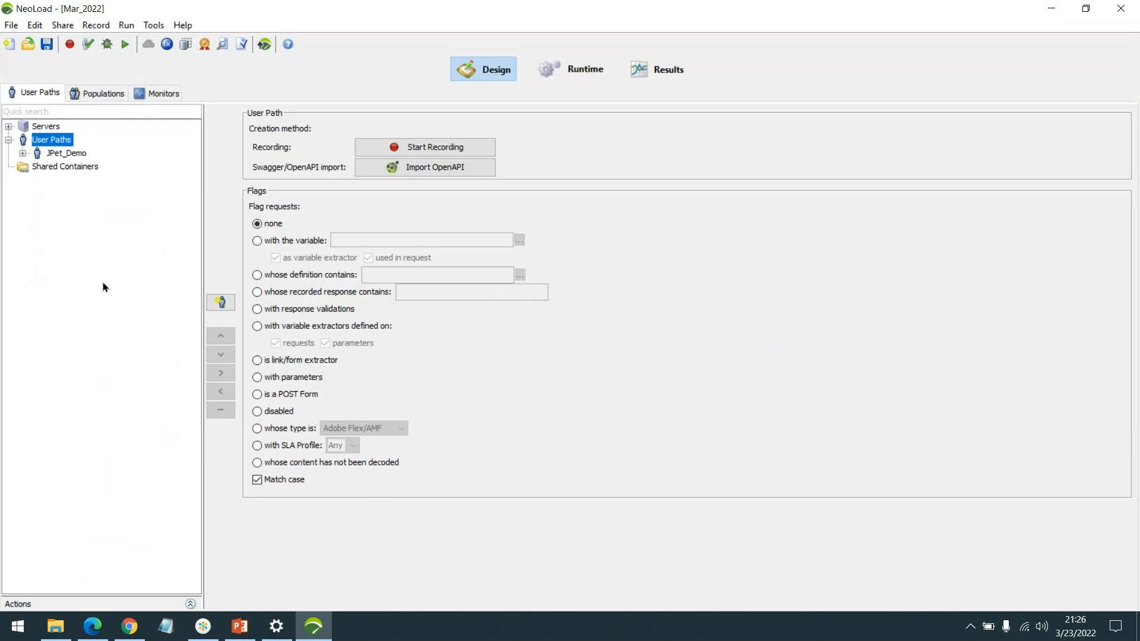
Step: Check the installed NeoLoad version and license information in the About window, and close it
click(180, 26)
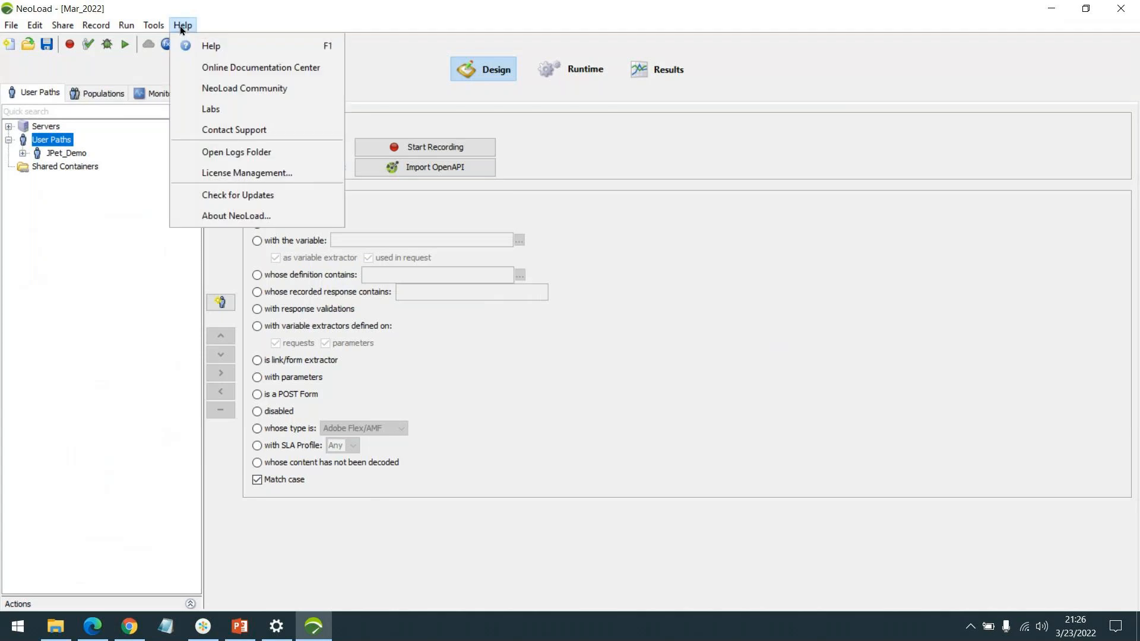
click(251, 217)
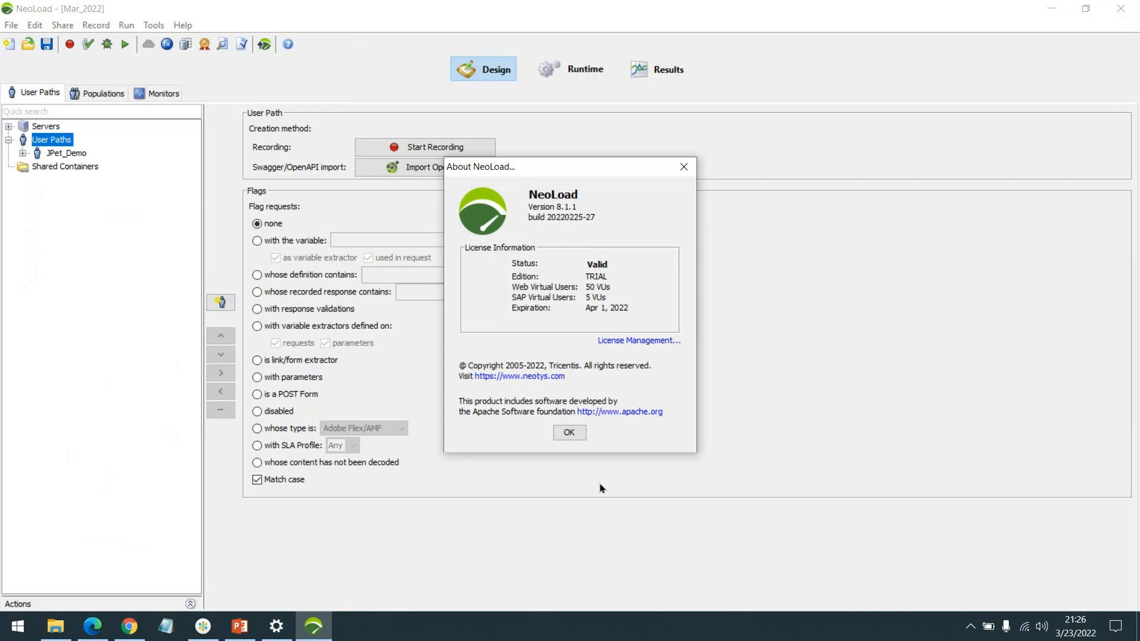
click(571, 434)
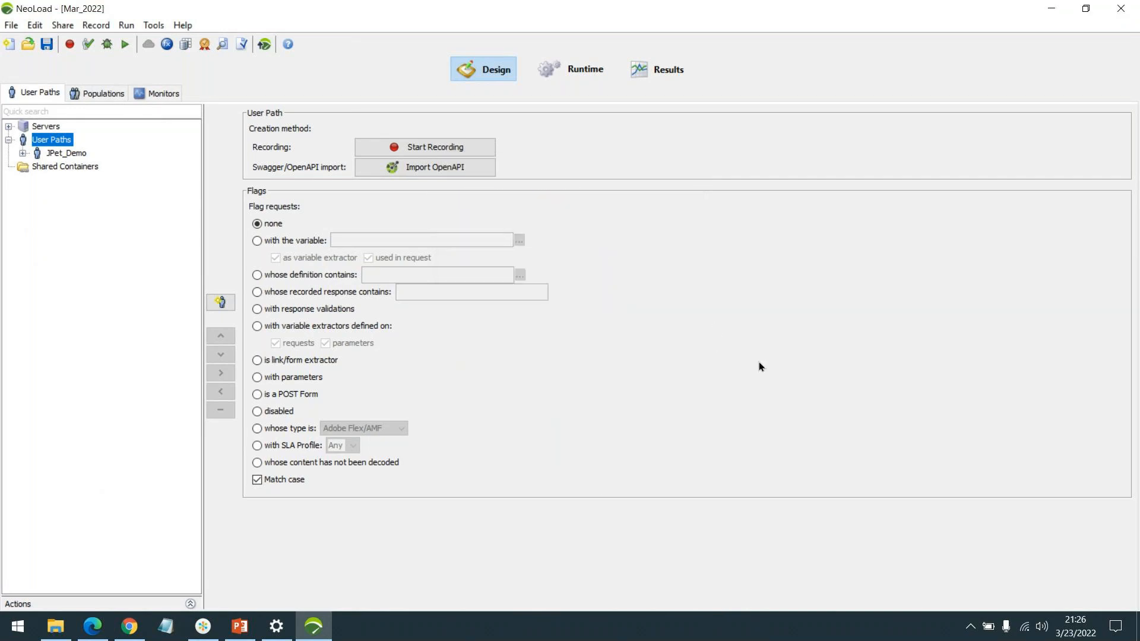
Step: Expand the JPet_Demo user path and its Actions container to view the recorded transactions
click(22, 153)
click(37, 180)
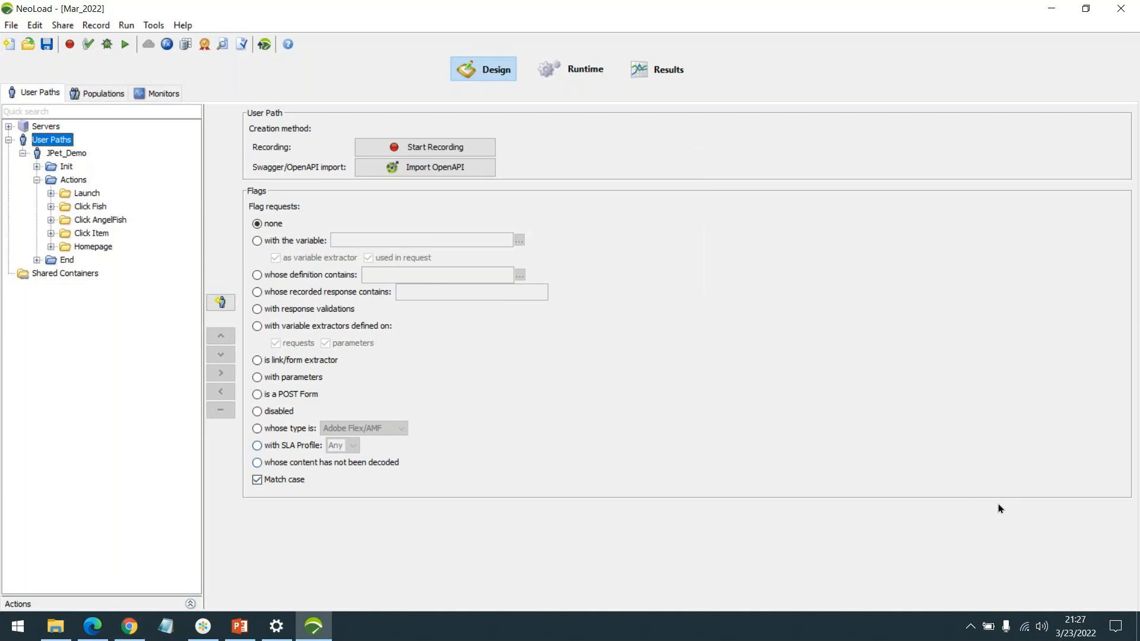
click(980, 527)
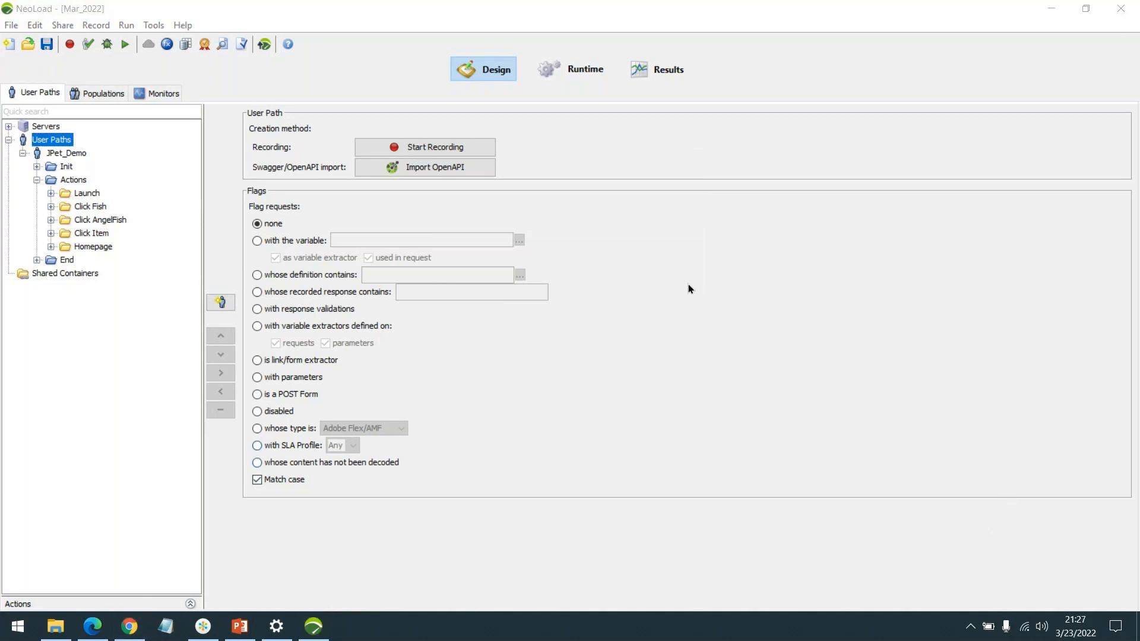
click(259, 537)
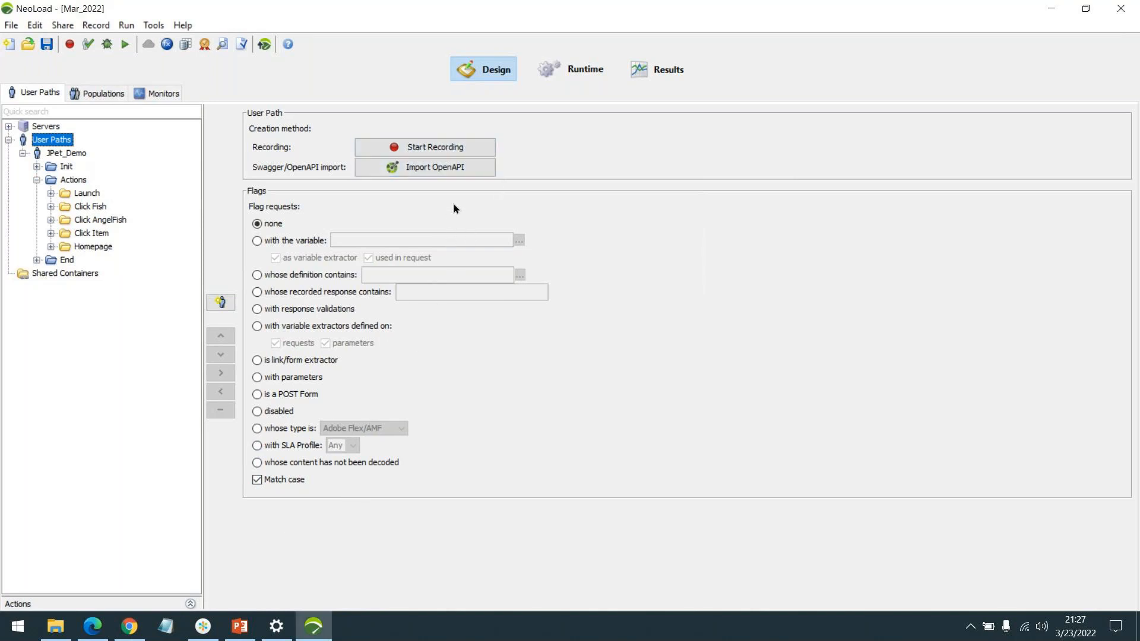
Step: Start recording a user path named Auth_JPet in Actions, with Internet Explorer as the client
click(435, 149)
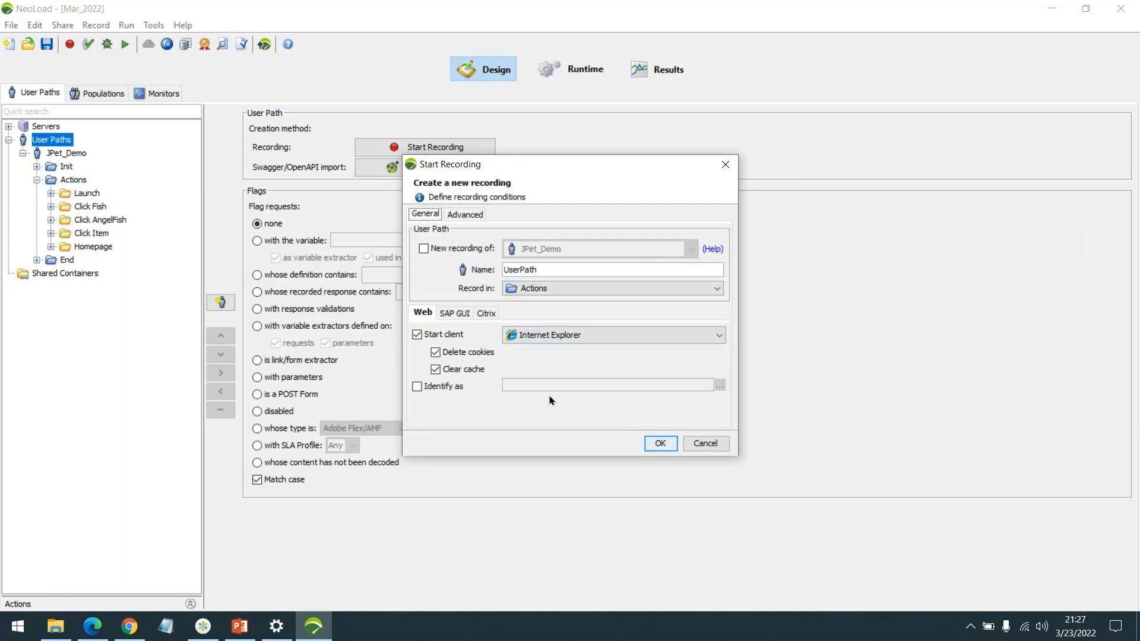
double_click(539, 265)
text(Auth_JPet)
click(558, 336)
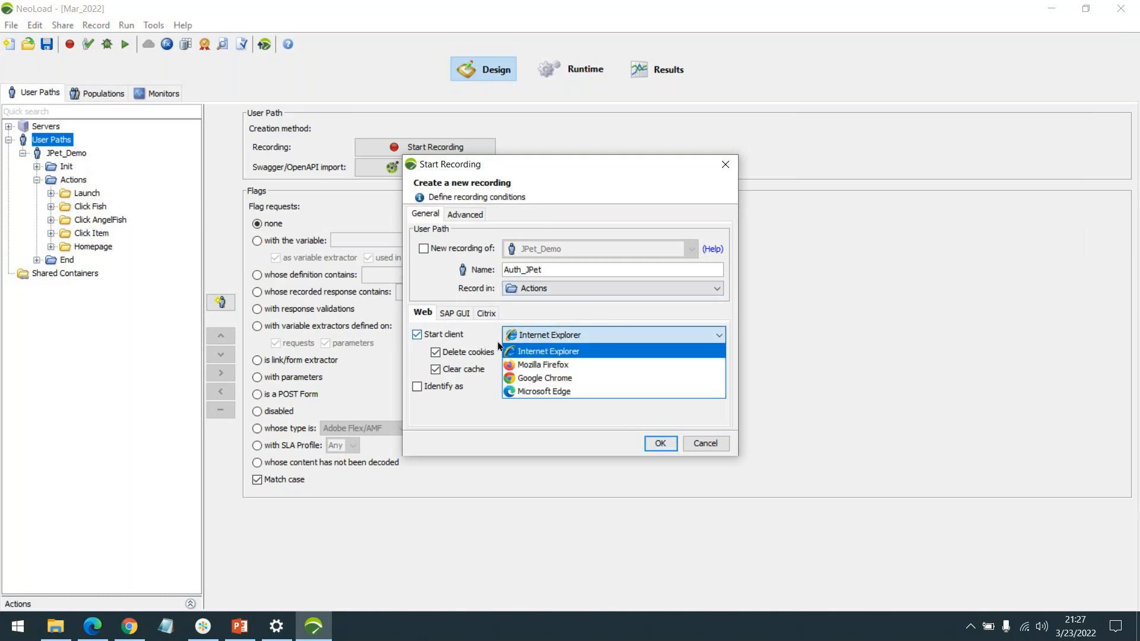
click(568, 351)
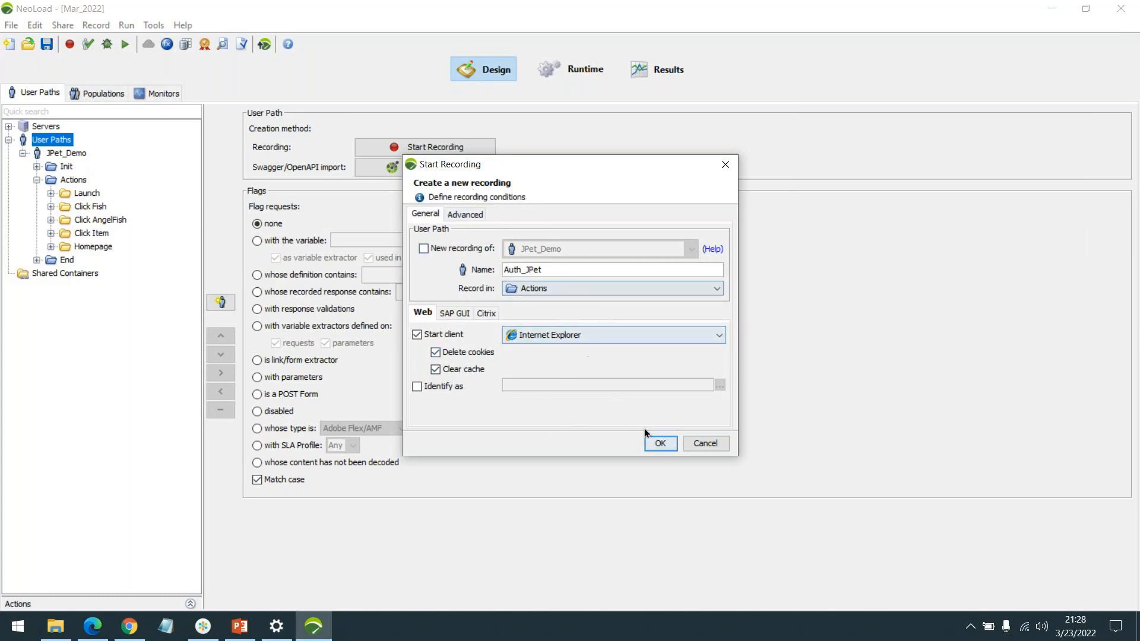
click(655, 443)
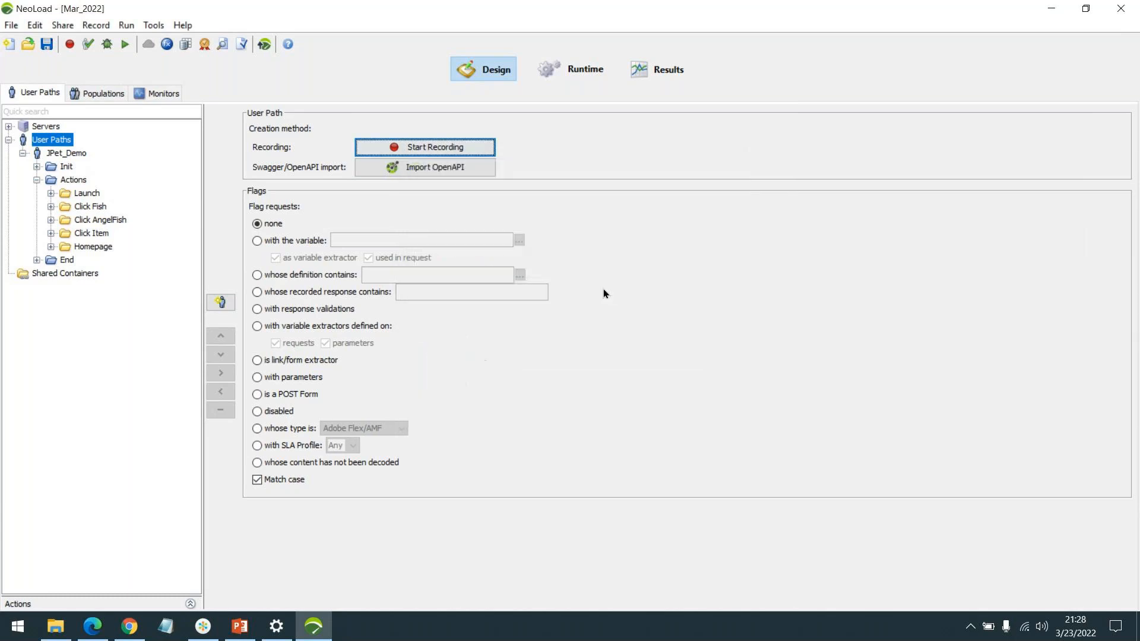
Step: Move the recording toolbar clear of the page text and set the transaction name to Launch
drag(594, 11, 909, 217)
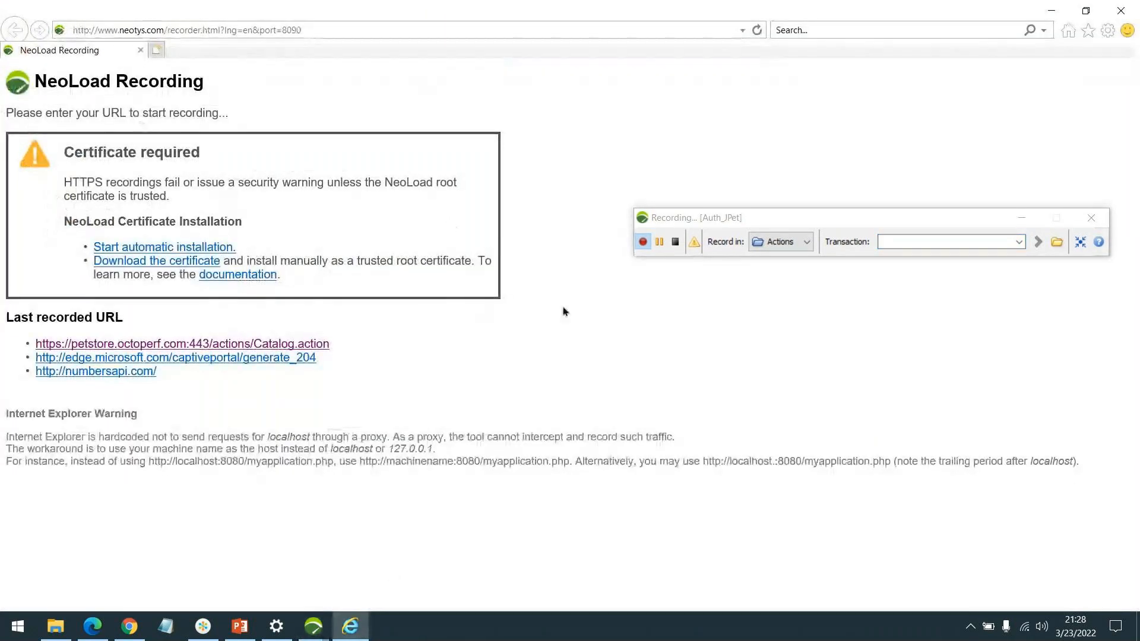
drag(800, 220, 775, 214)
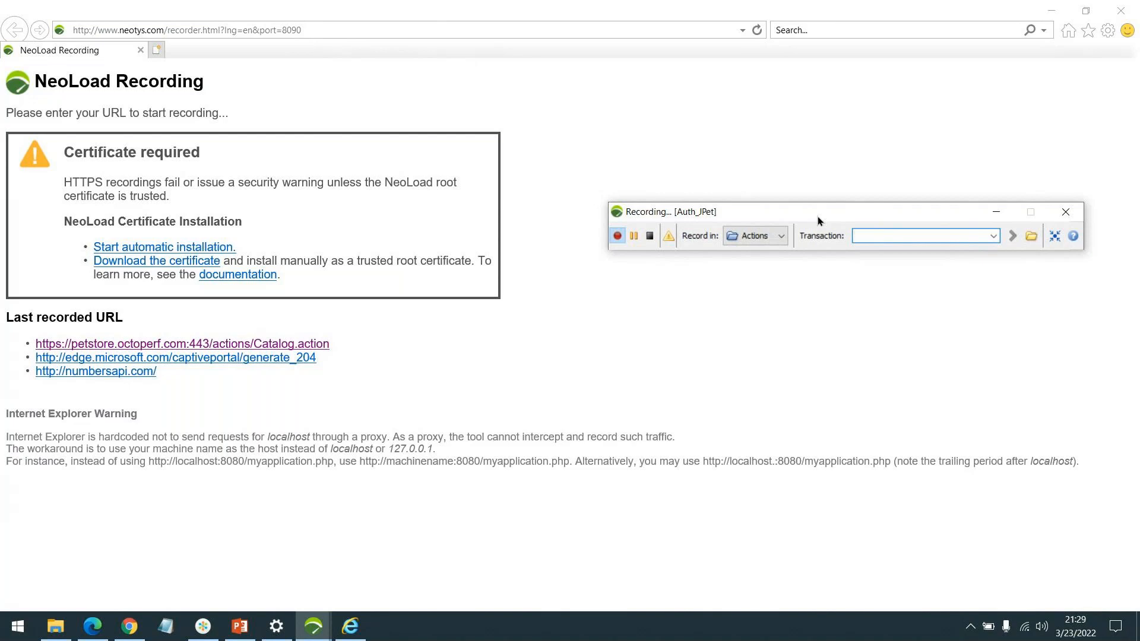
click(874, 239)
text(Launch)
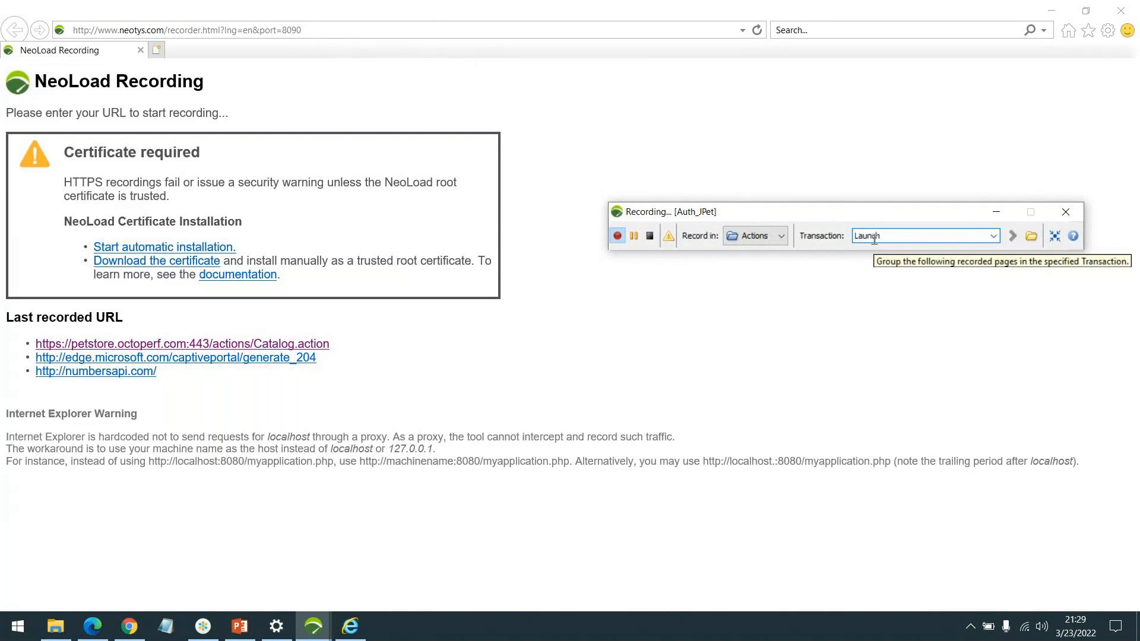
key(ctrl+a)
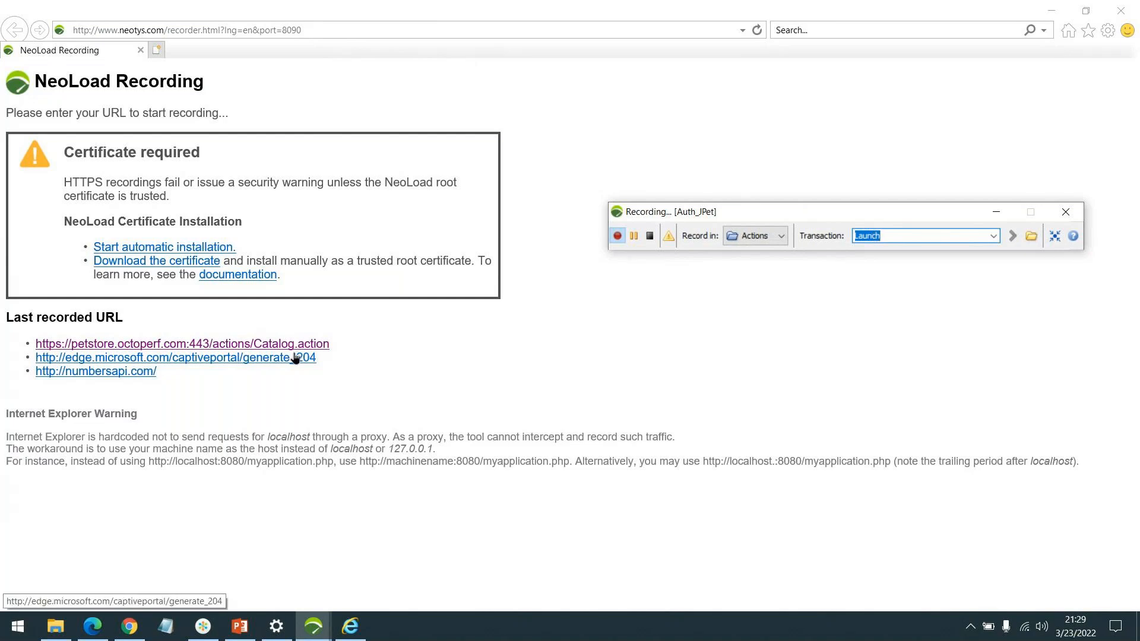
drag(359, 349, 36, 344)
key(ctrl+c)
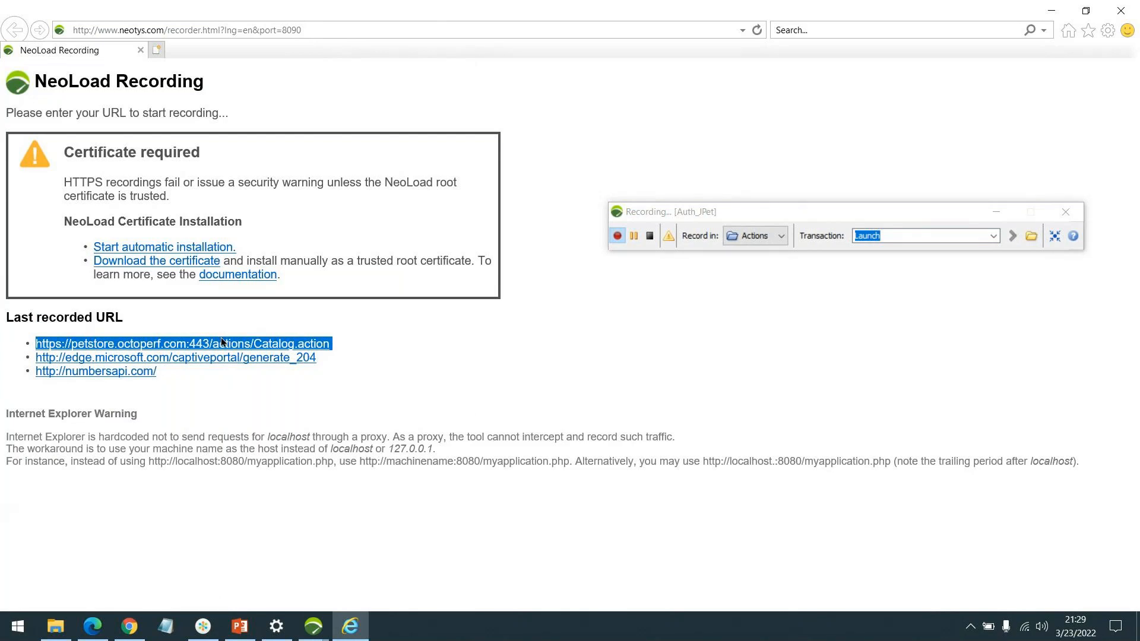
click(351, 345)
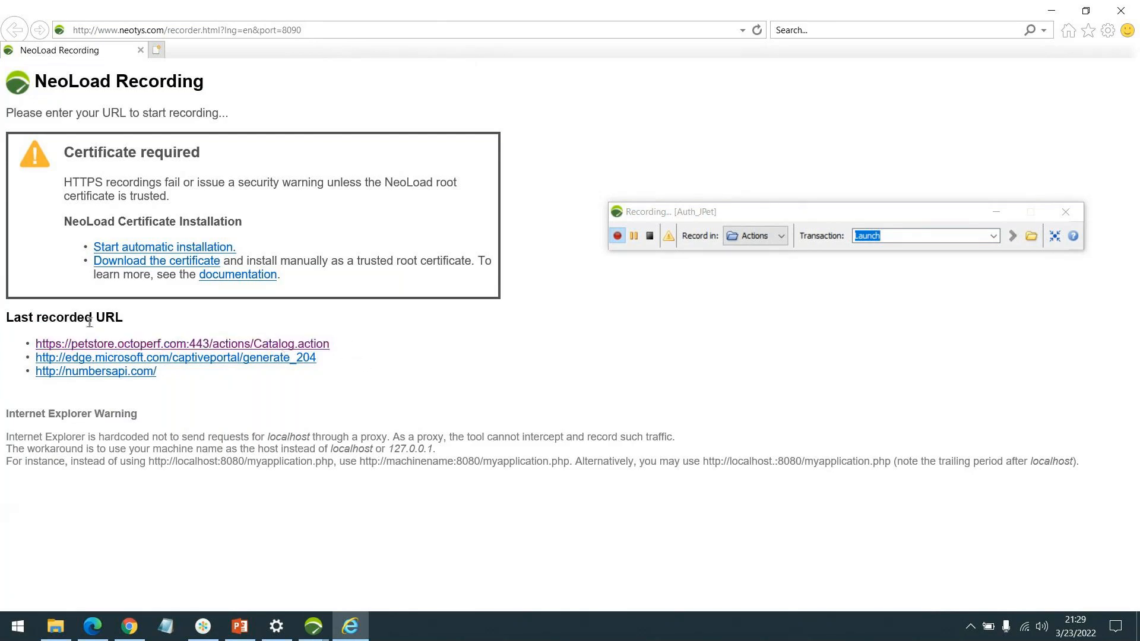
key(alt+d)
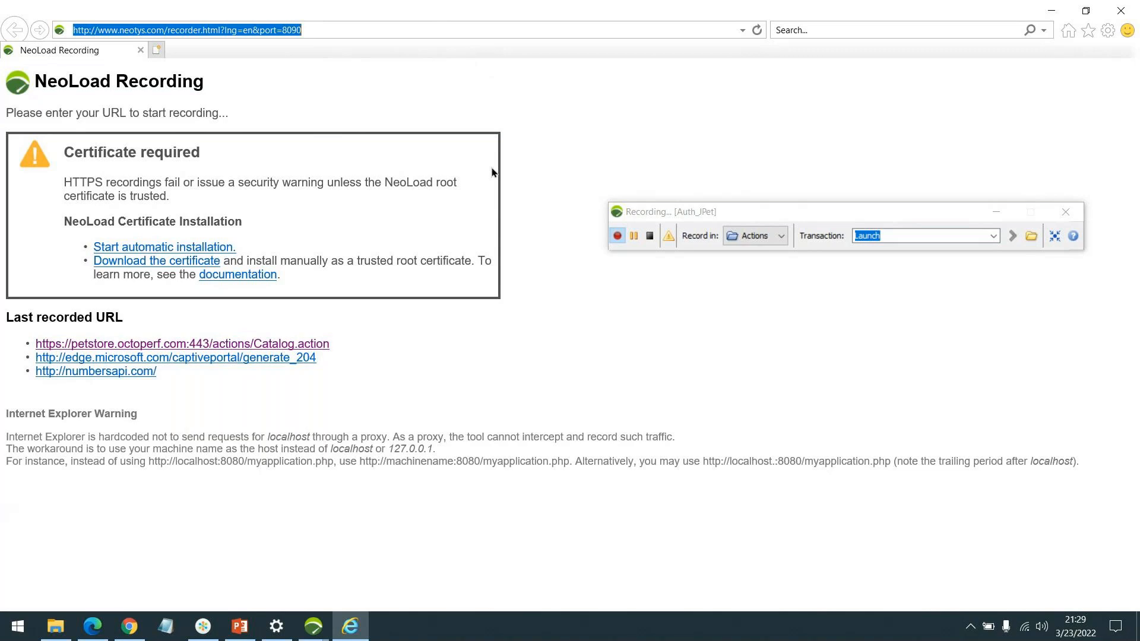
key(ctrl+v)
click(50, 23)
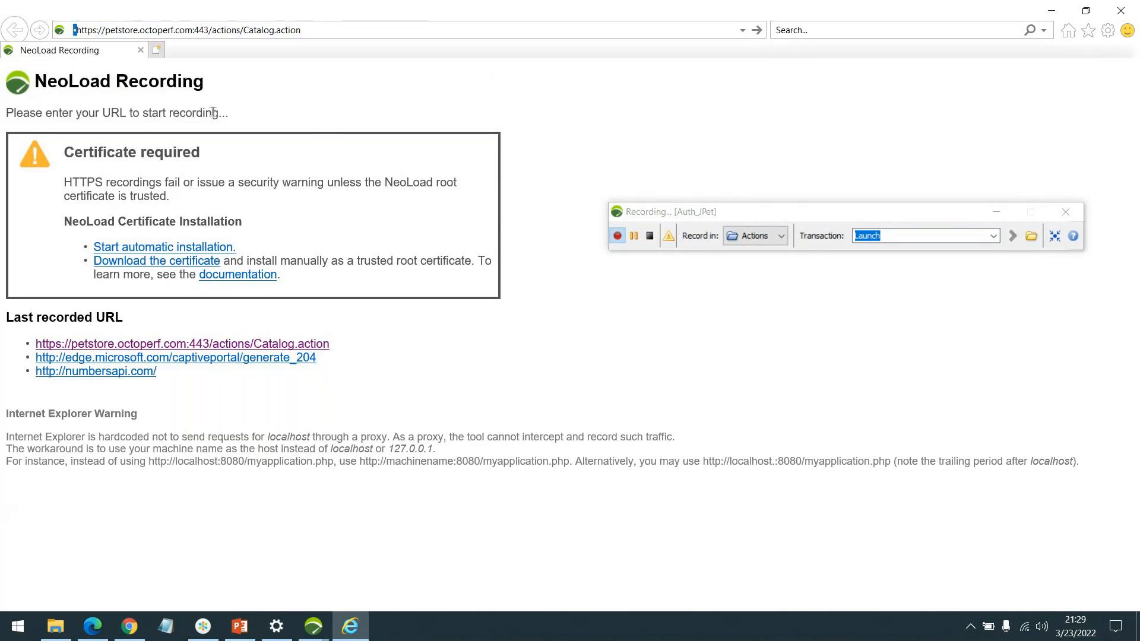
key(BackSpace)
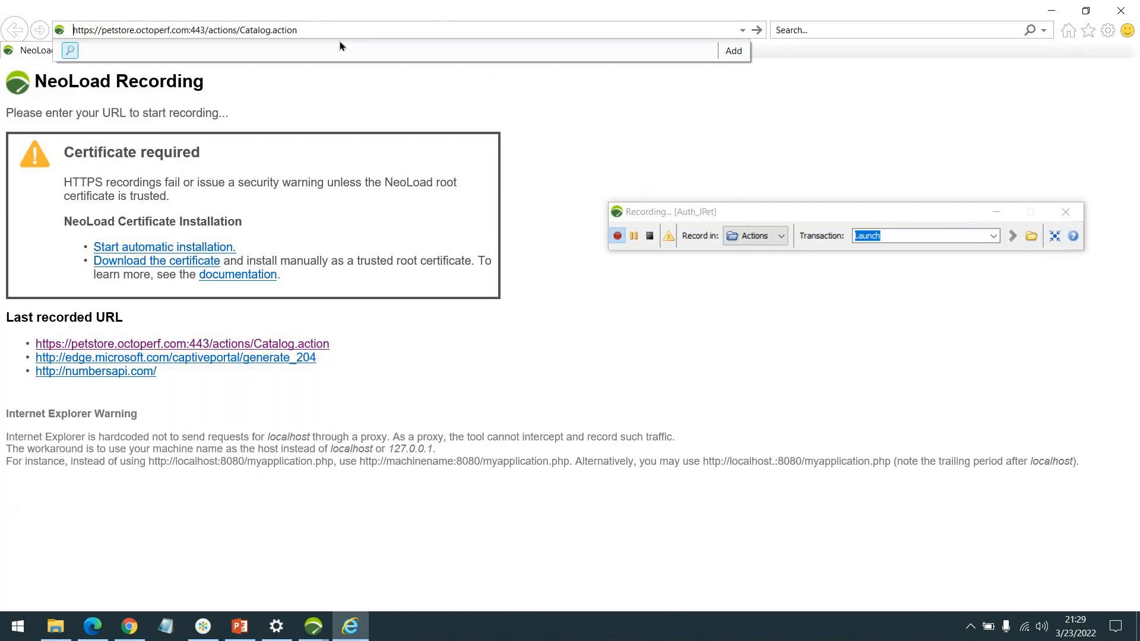
key(Return)
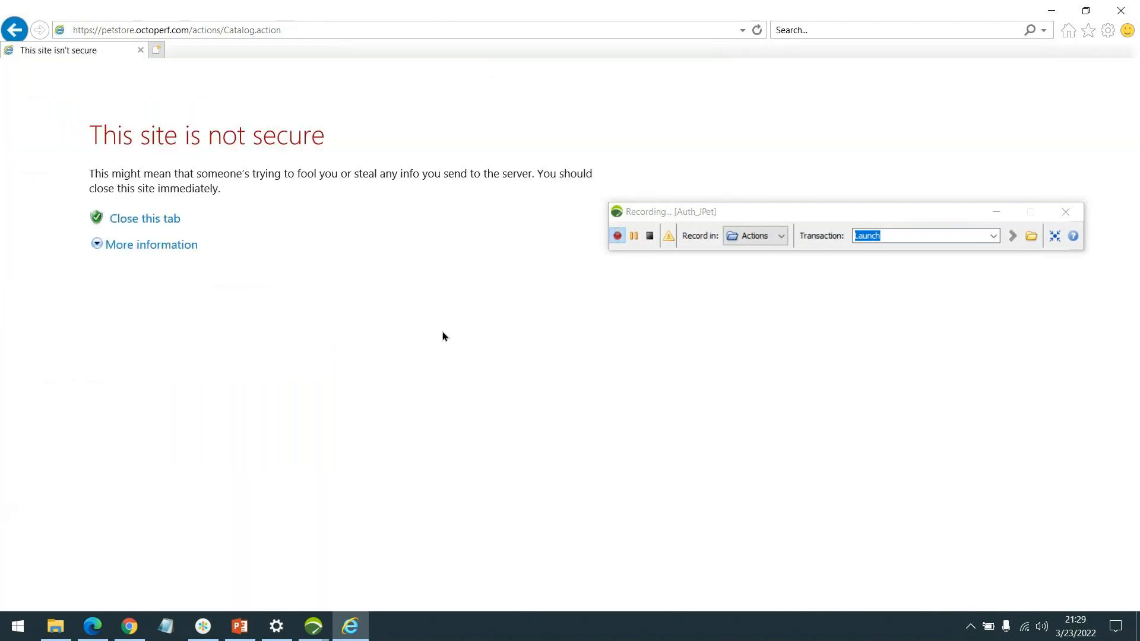
click(160, 248)
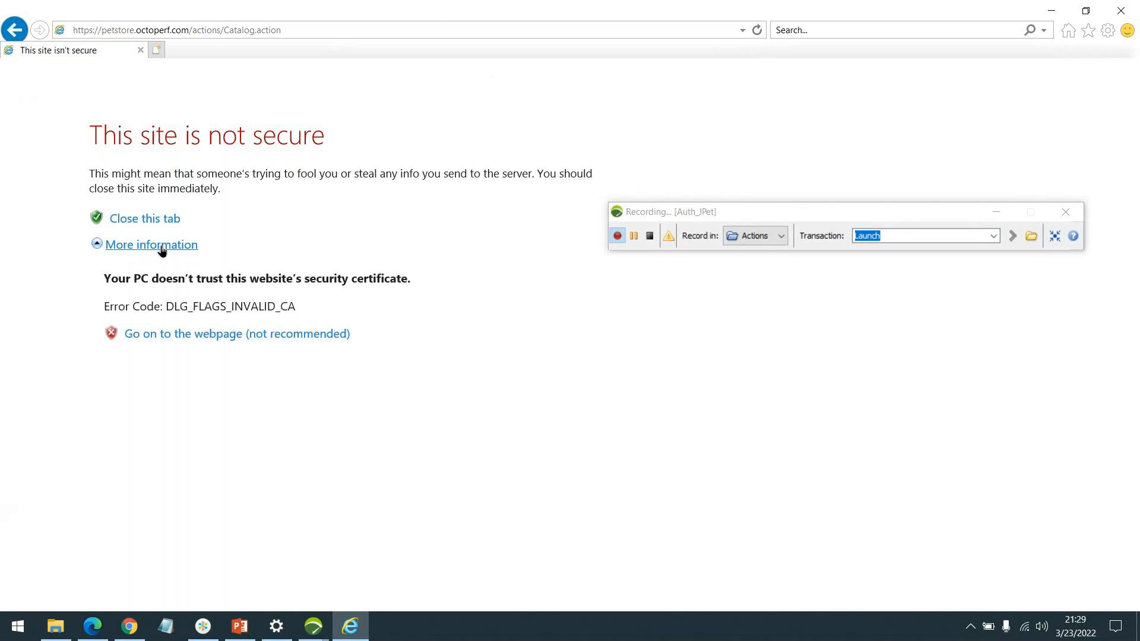
click(212, 335)
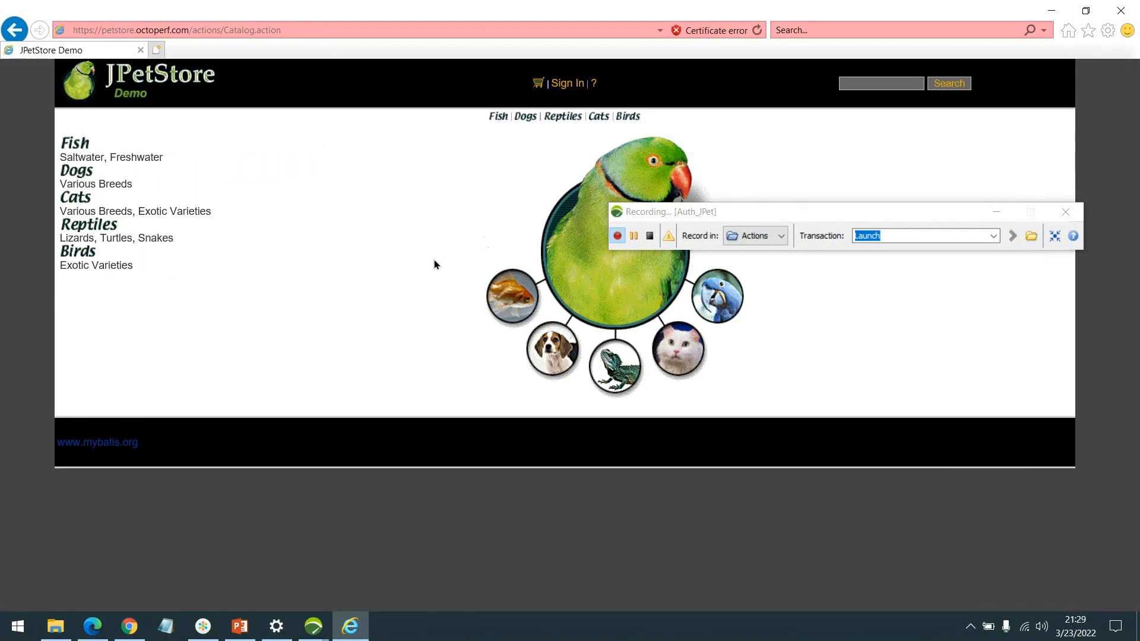
Step: Change the recording's transaction name to SignIn
click(898, 235)
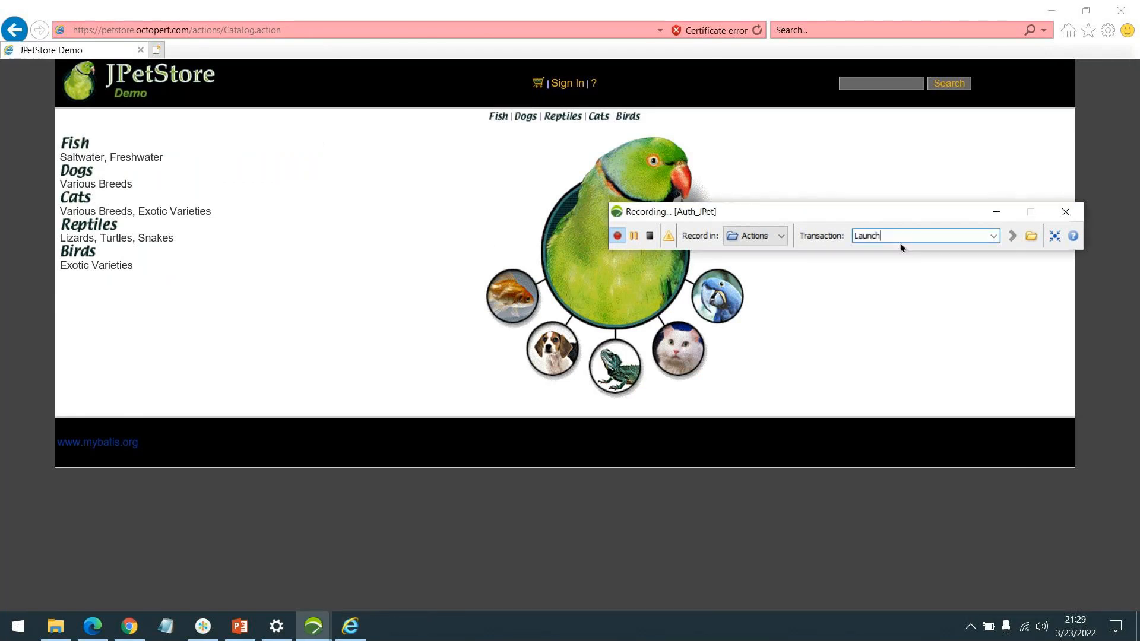
double_click(869, 236)
text(SIgn)
key(BackSpace)
key(BackSpace)
key(BackSpace)
text(ignIn)
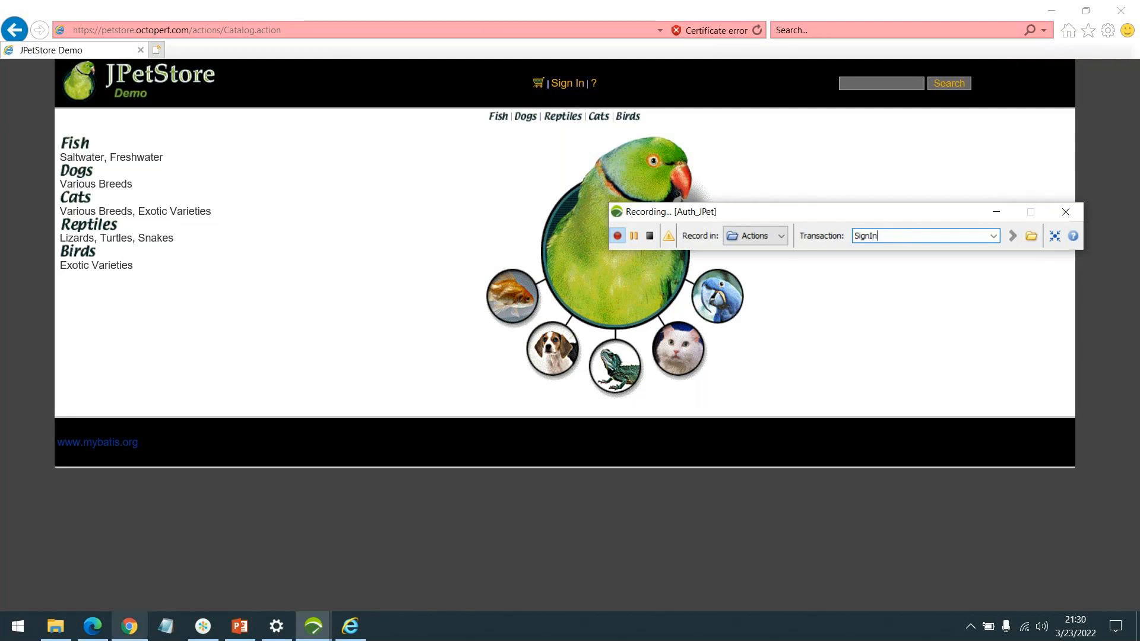
Step: Switch to Chrome, try to open the JPetStore catalog page in a new tab, and show the privacy error's advanced details
click(130, 626)
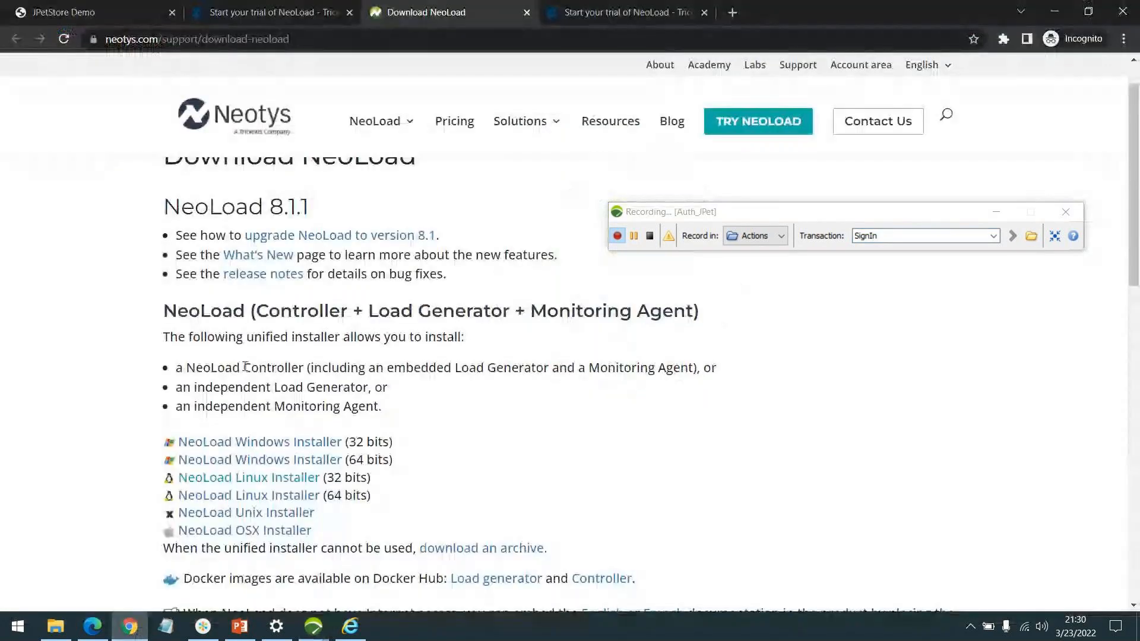
click(731, 17)
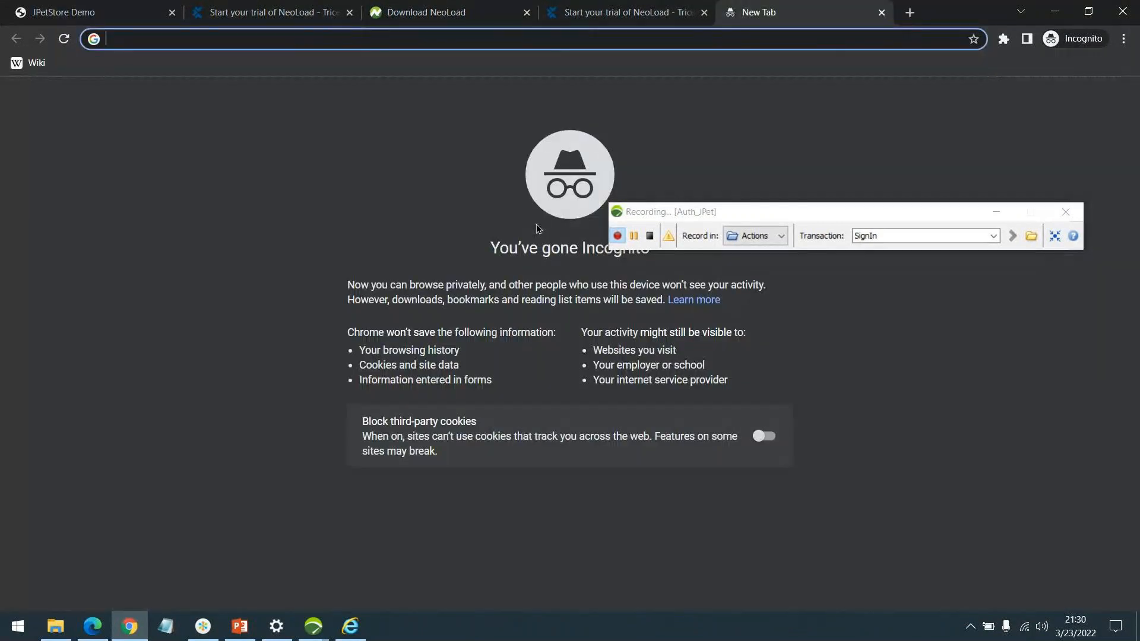
text(petstore)
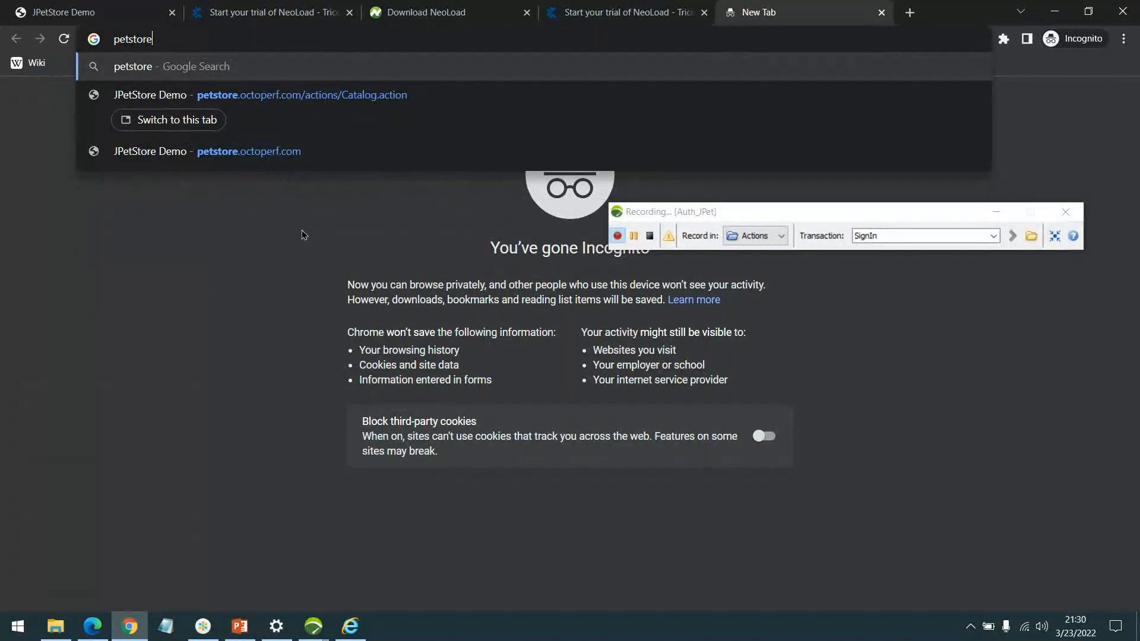
key(Down)
key(Return)
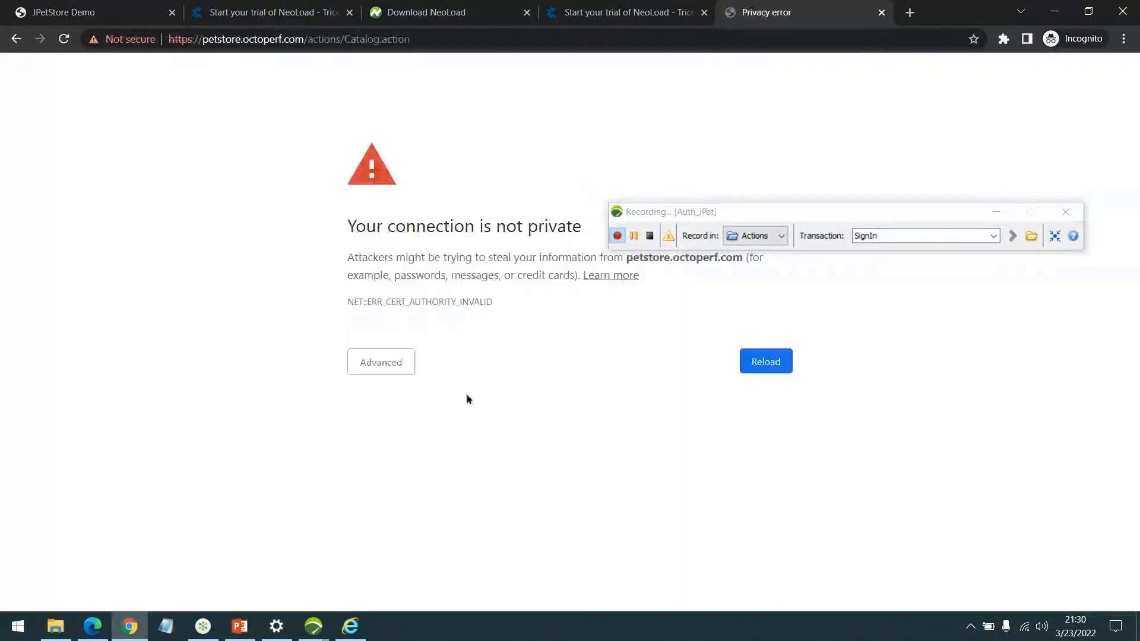
click(374, 367)
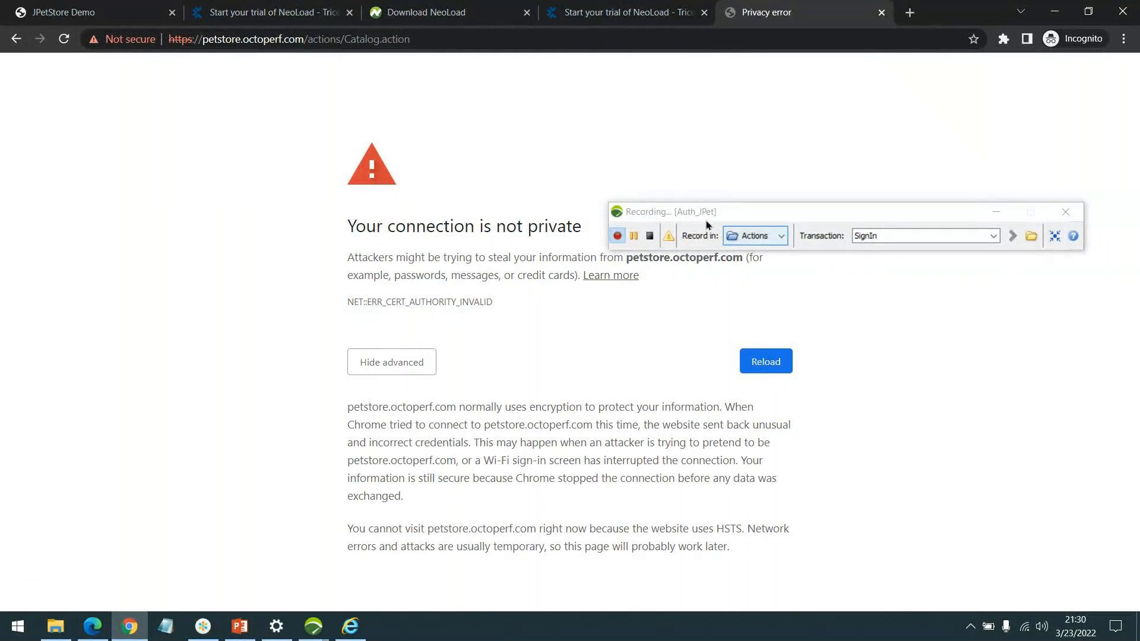
Step: Stop the Auth_JPet recording and close the Edge window with the NeoLoad trial form
click(651, 238)
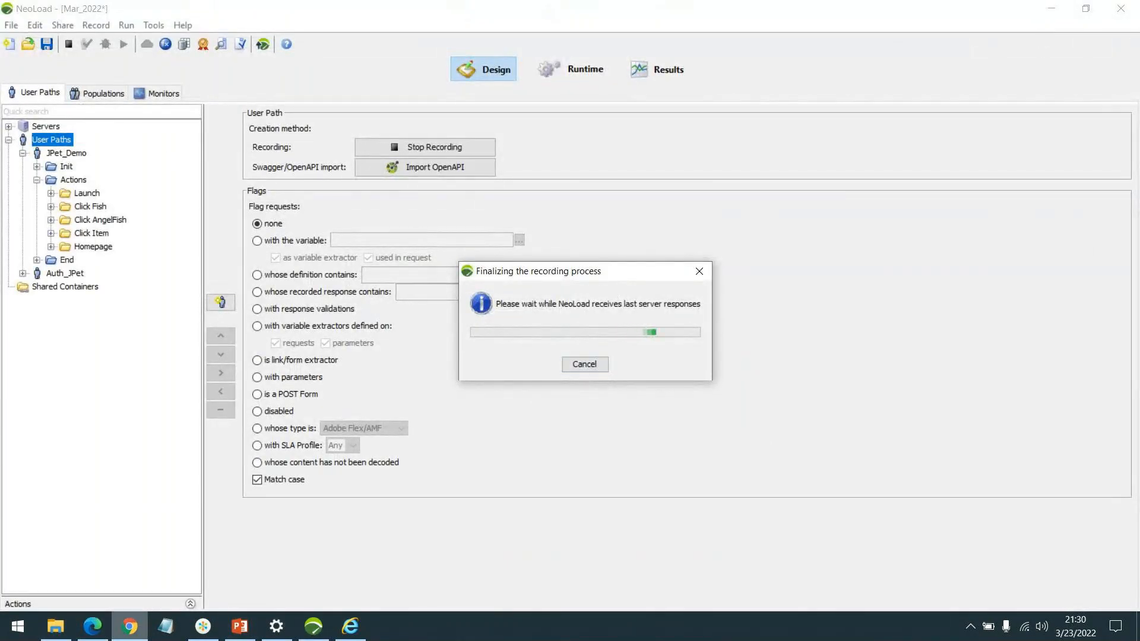
click(95, 634)
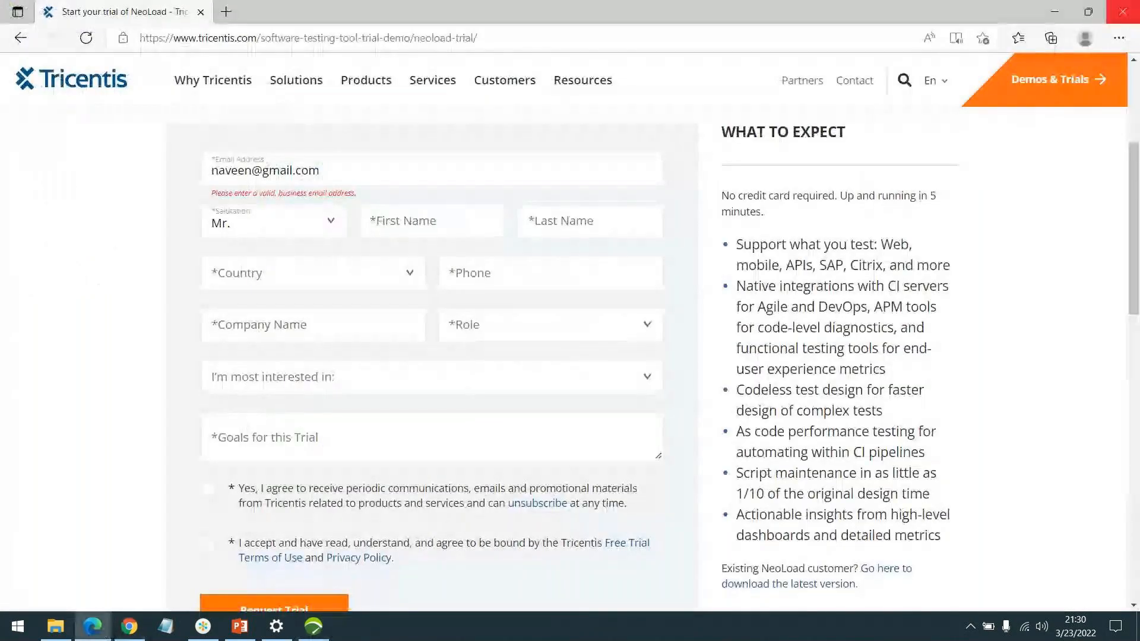
click(1124, 11)
click(873, 89)
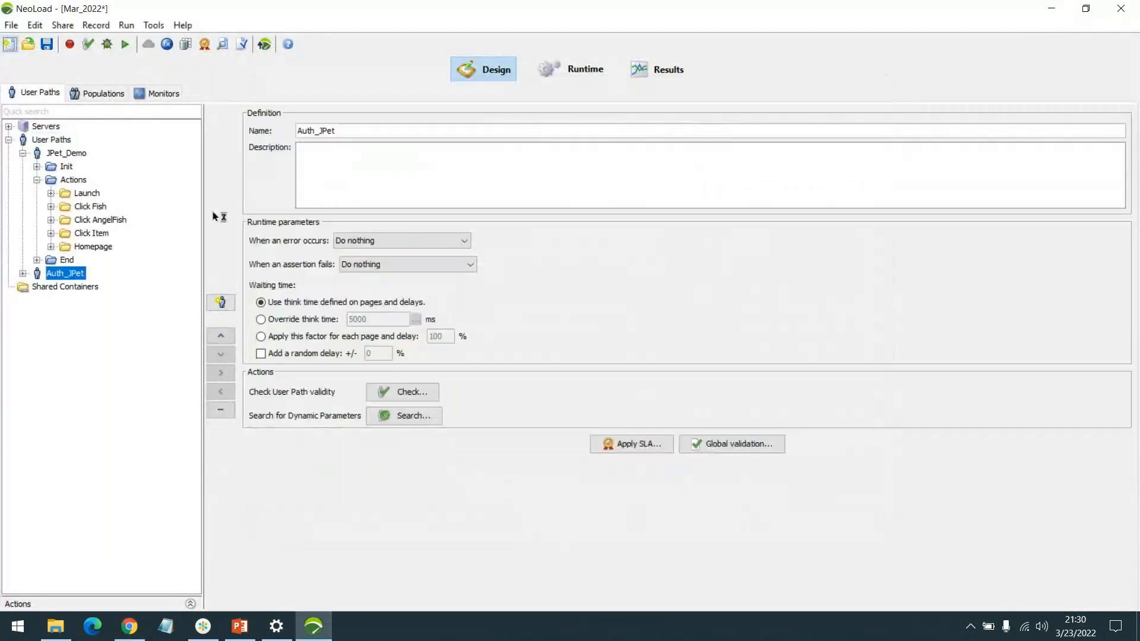
Step: Delete the Auth_JPet user path from the project
right_click(66, 273)
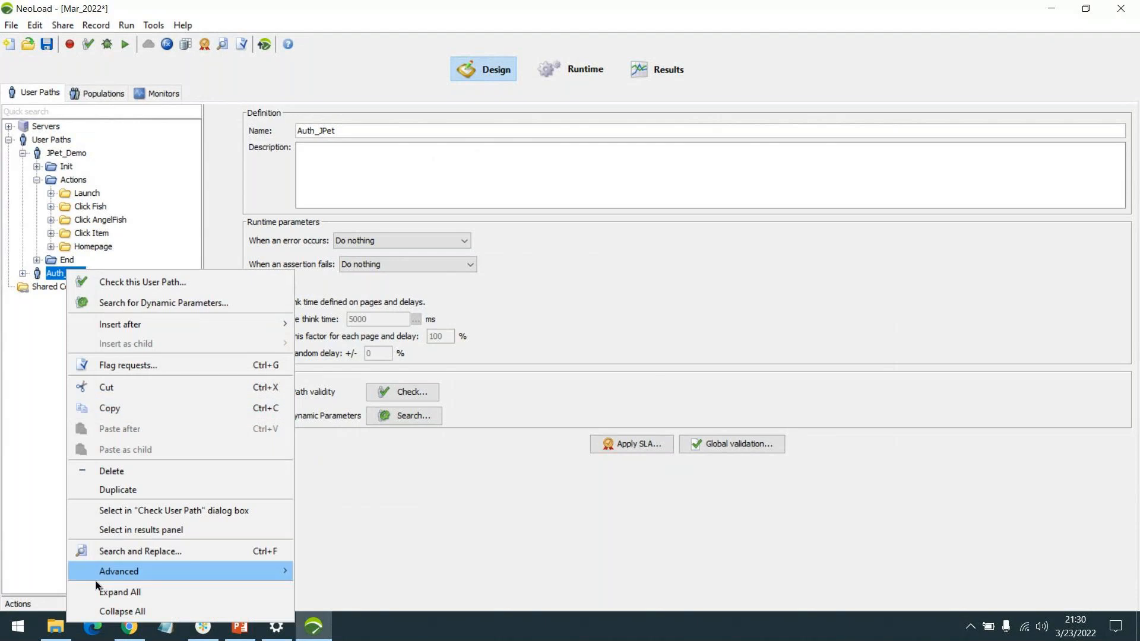
click(111, 472)
click(516, 383)
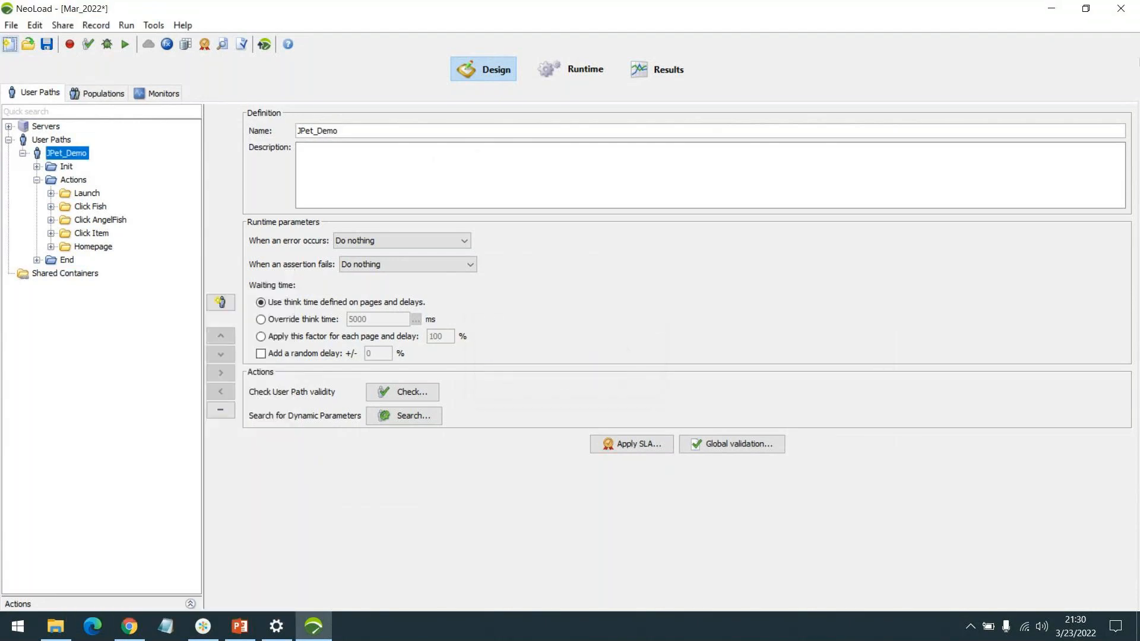
Step: Minimize NeoLoad and reload the JPetStore catalog address in Chrome
click(1052, 9)
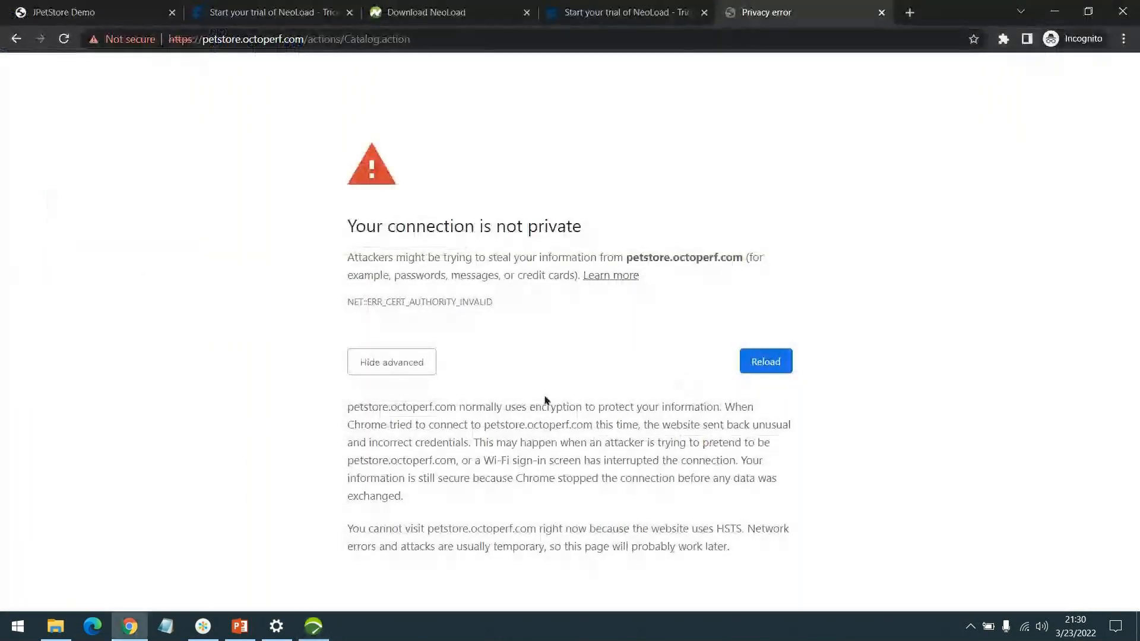
click(249, 38)
key(Return)
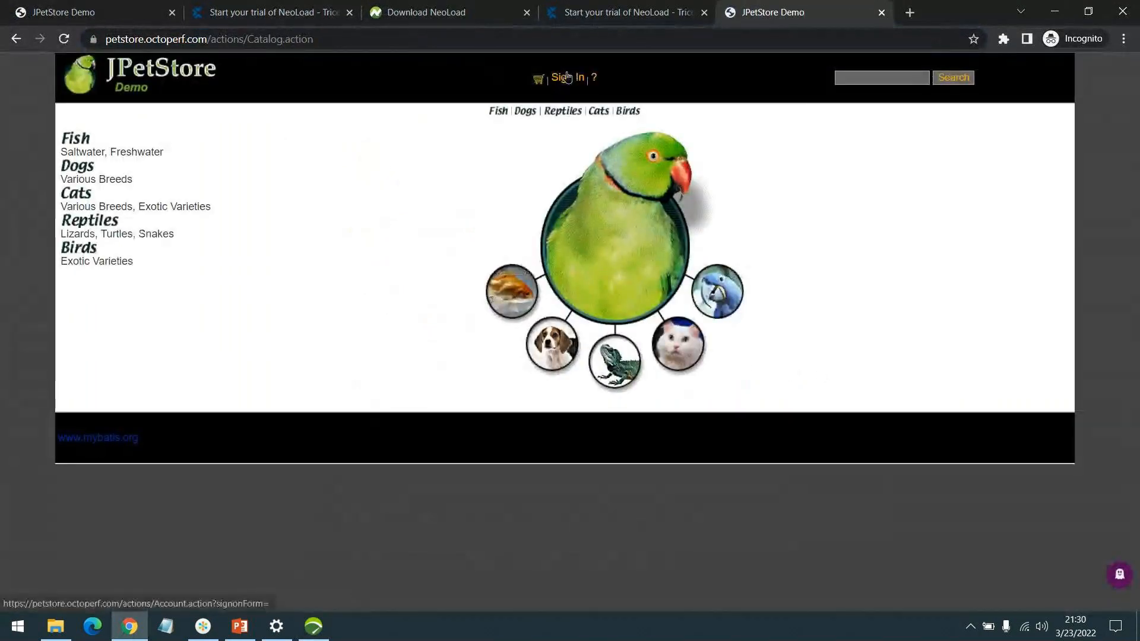
Step: Try to sign in to JPetStore with the username jpetnew1 and the account password
click(567, 76)
click(563, 185)
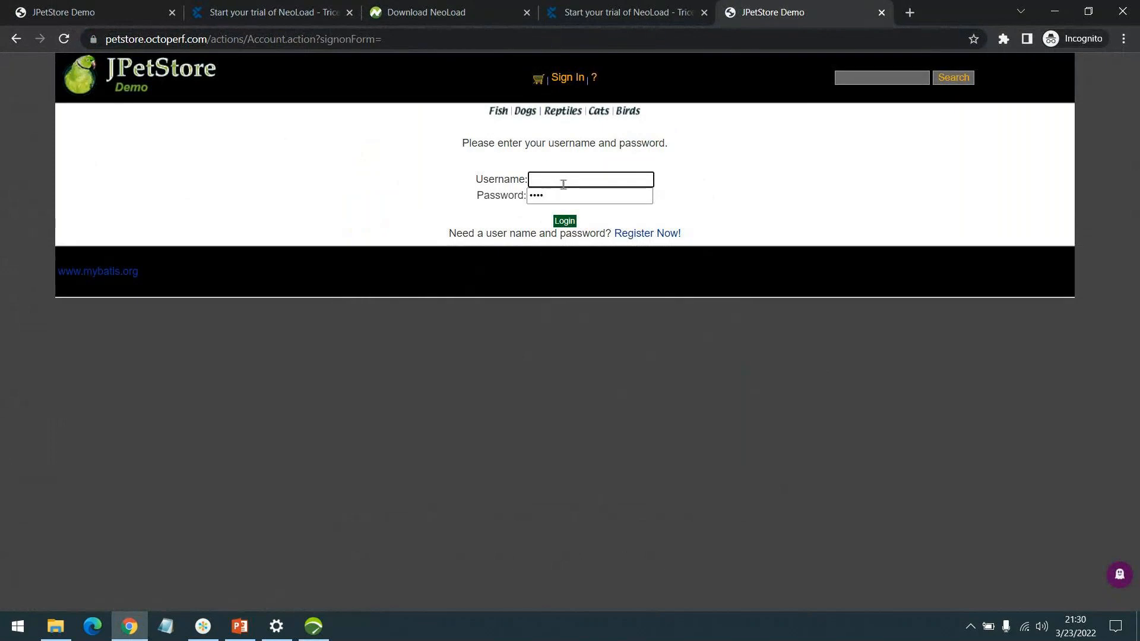
text(jpetnew1)
key(Tab)
text(••••)
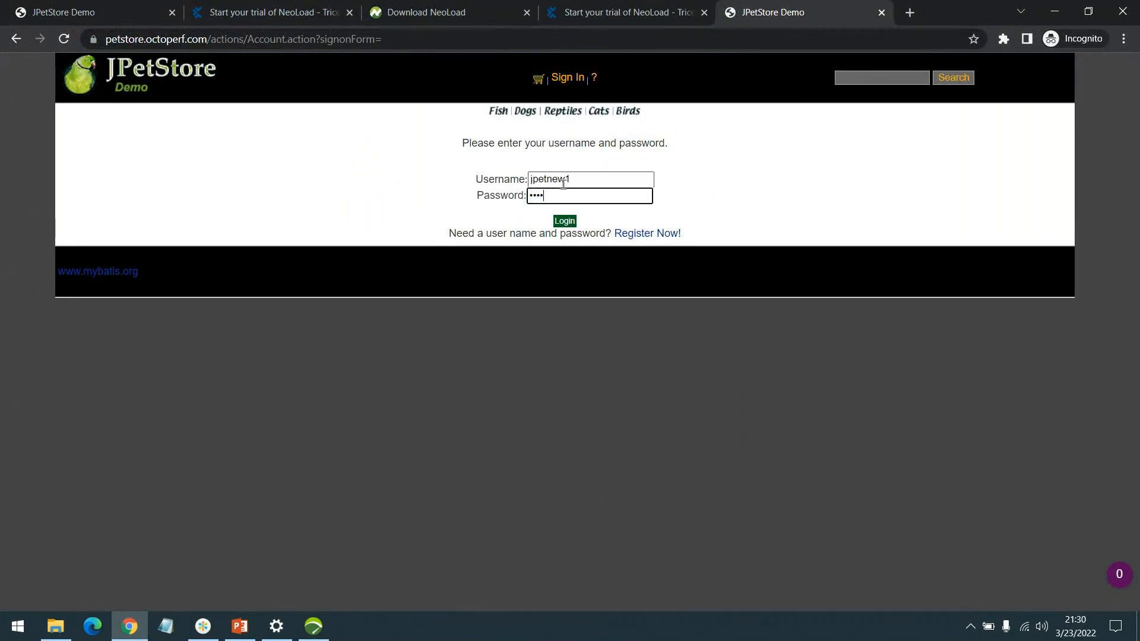
text(••••)
click(573, 220)
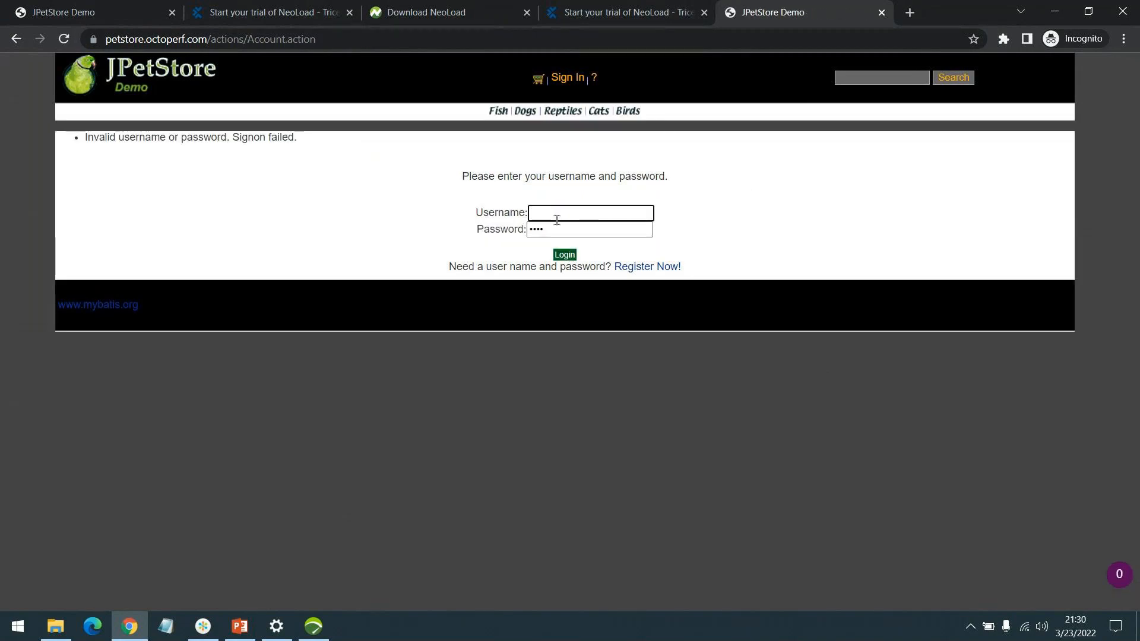
Step: Try to sign in to JPetStore as jpetuser with the account password
text(jpetuser)
key(Tab)
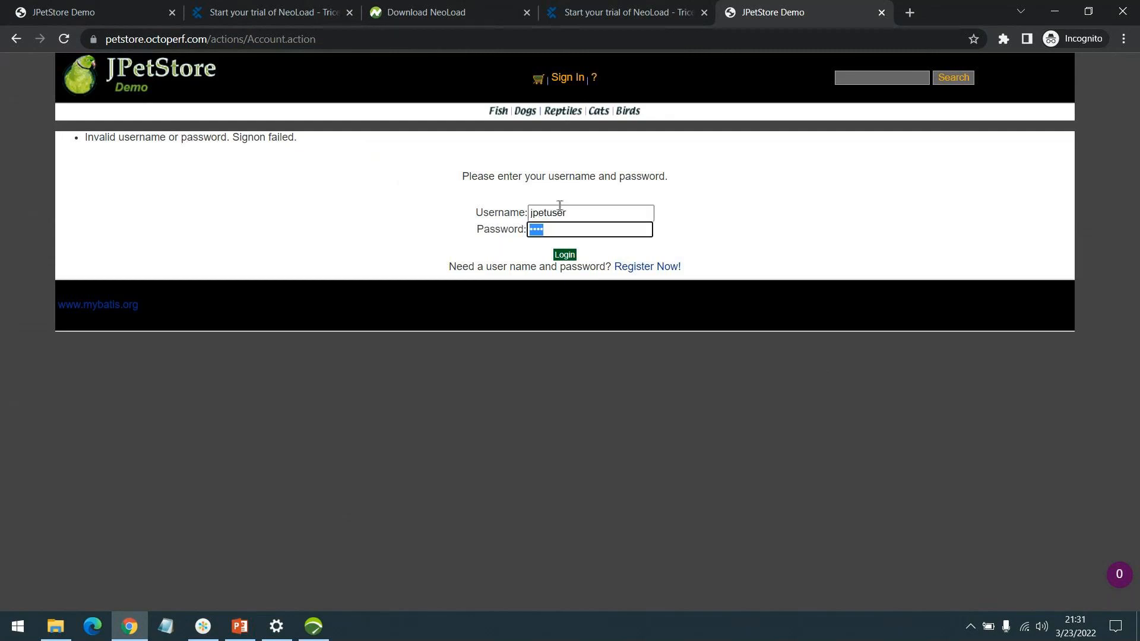
text(jpetuser)
key(Return)
Step: Open the JPetStore registration form, enter the user ID jpetuser, and fill in the new password and its repetition
click(635, 268)
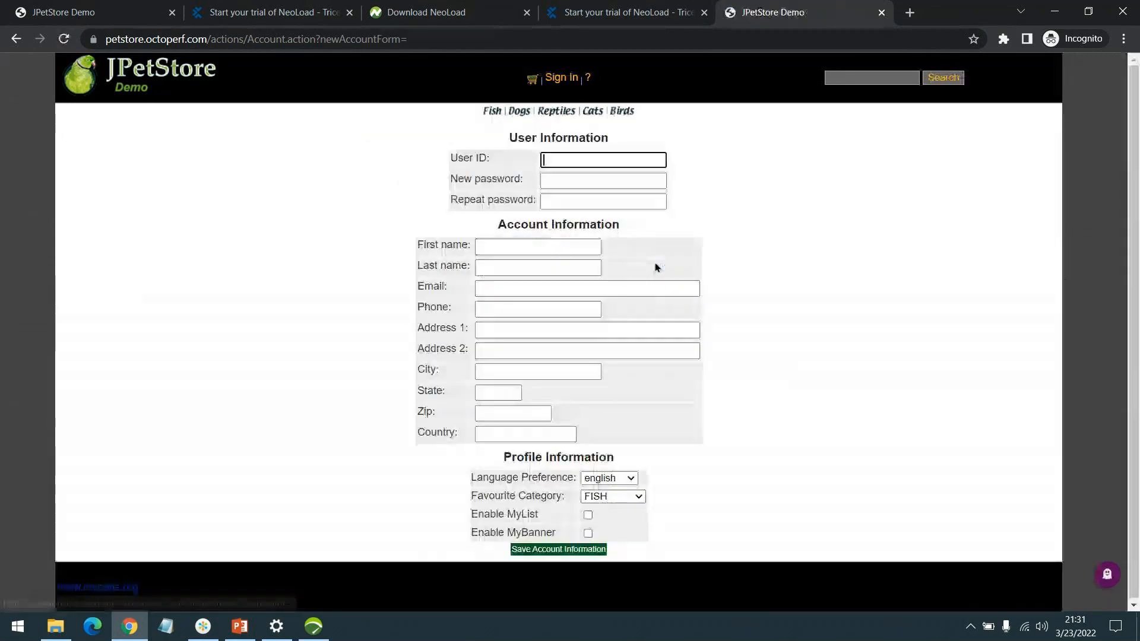
text(jpetuser)
key(ctrl+a)
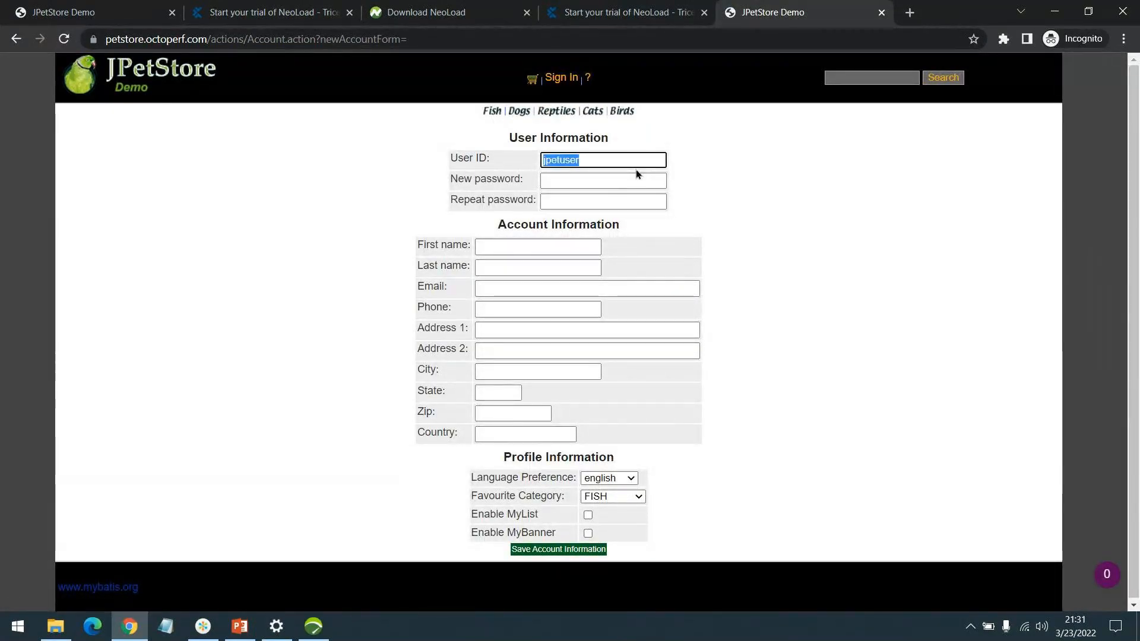
key(Tab)
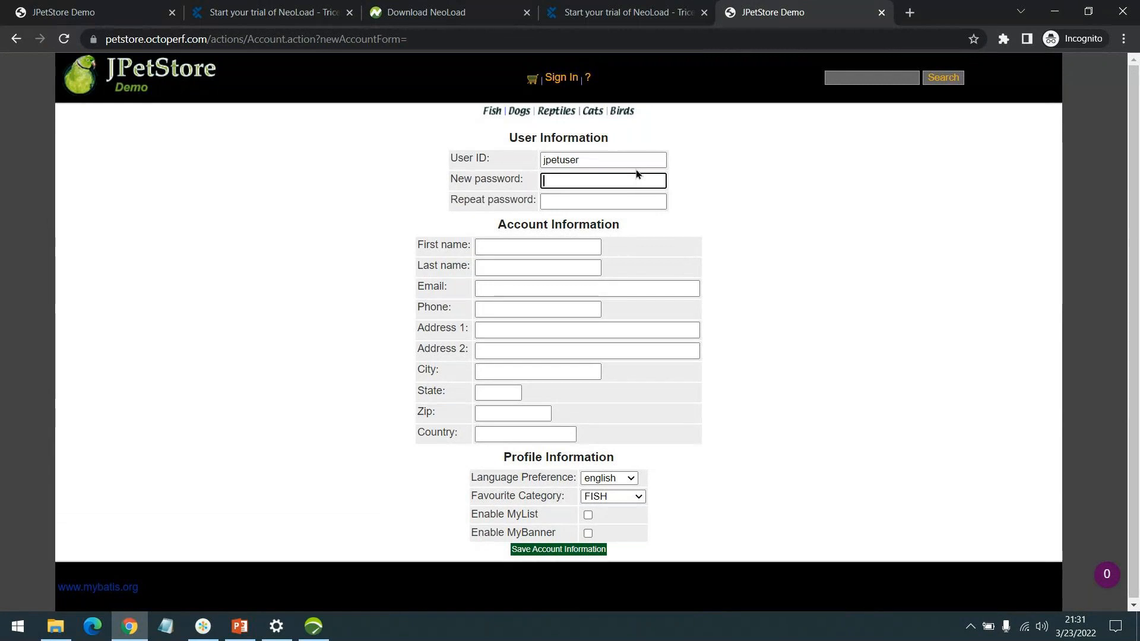
key(ctrl+v)
key(Tab)
key(ctrl+v)
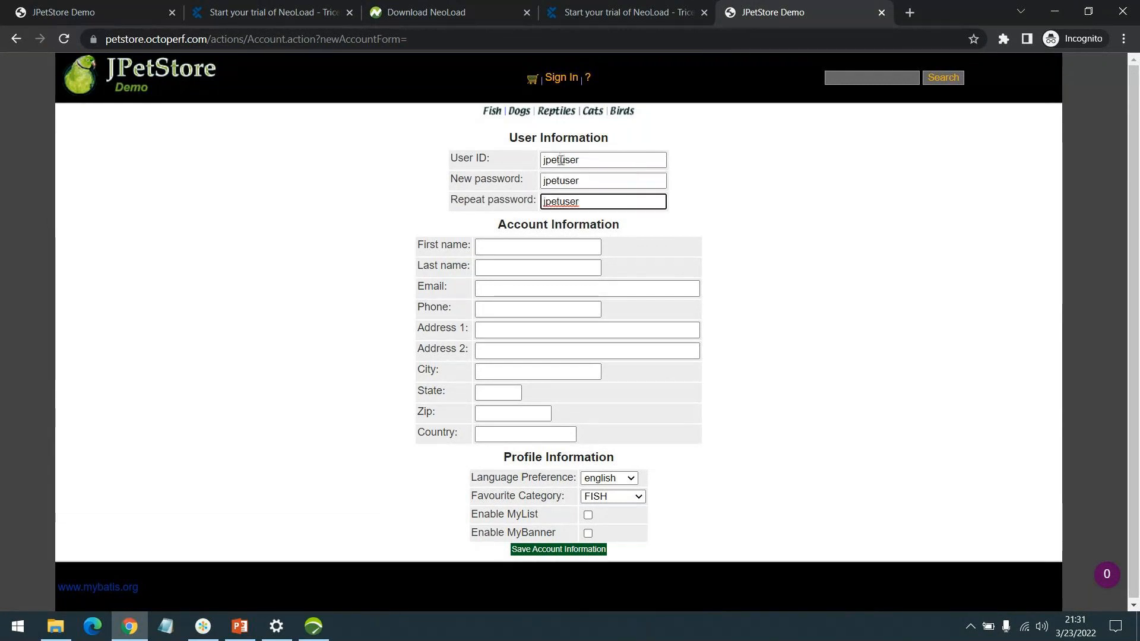
Step: Fill in the new account's first name, last name, email address, and phone number
click(516, 247)
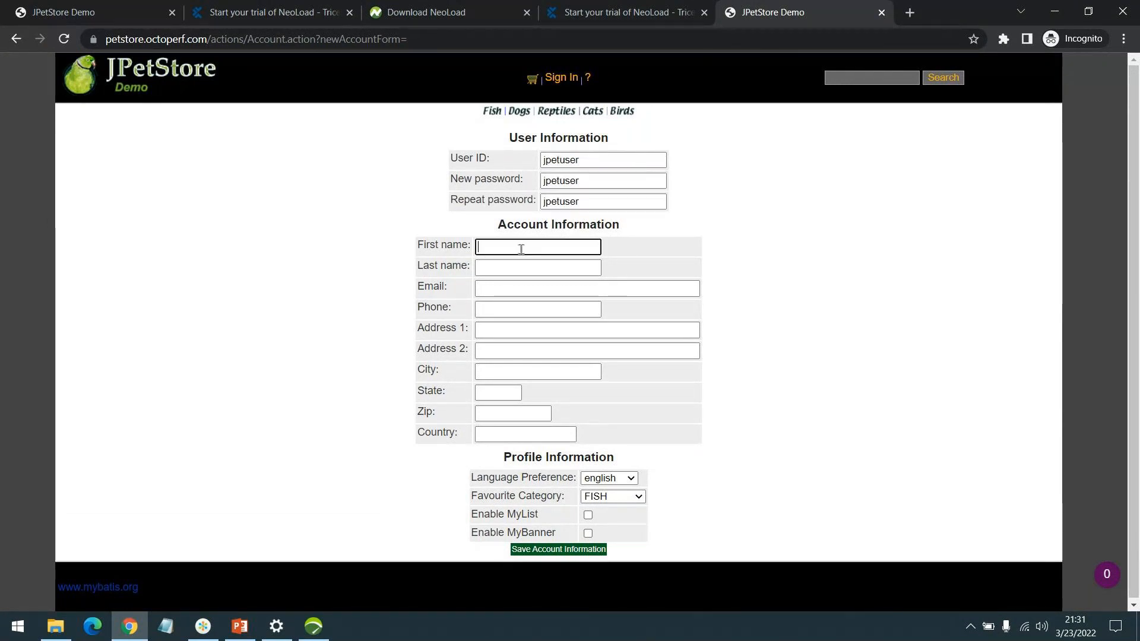
text(FName)
key(Tab)
text(LName)
key(Tab)
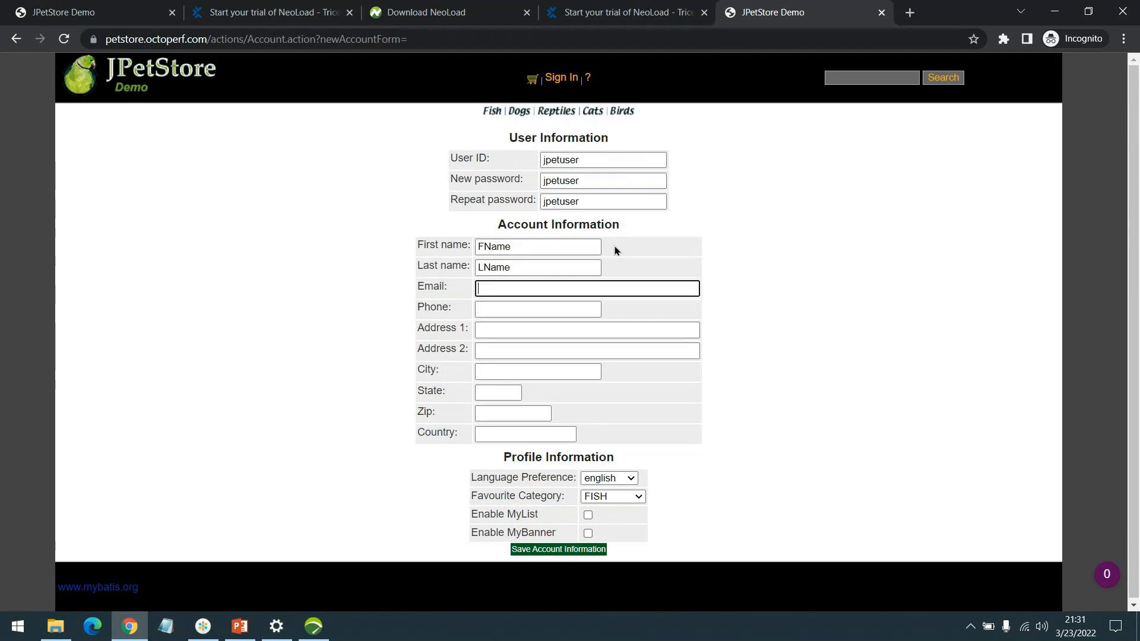
text(jpetuser@)
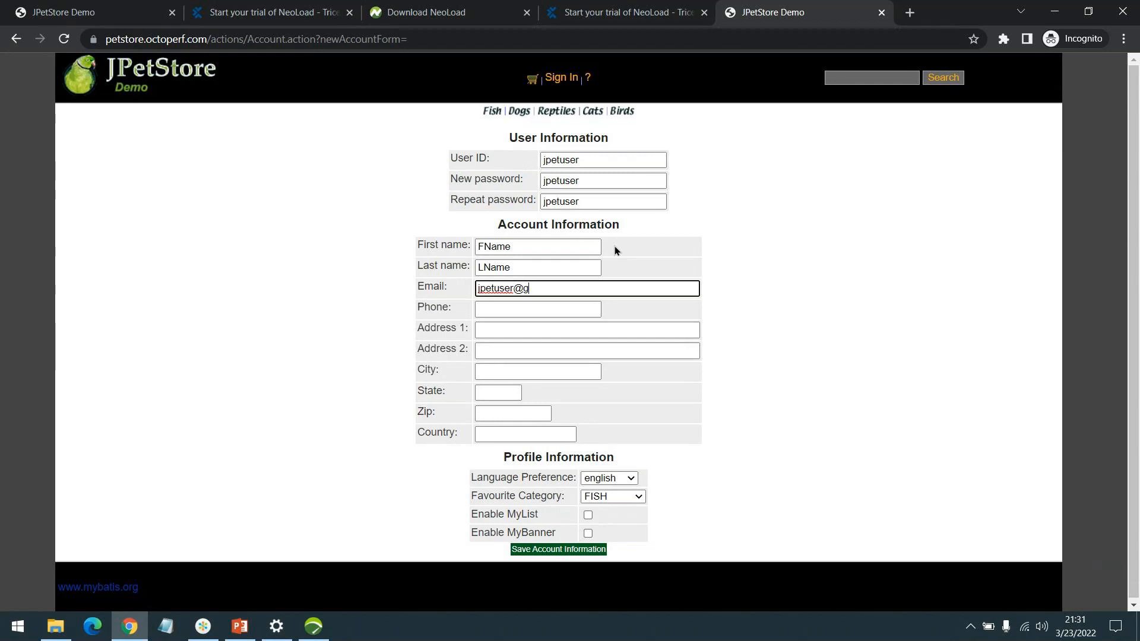
text(email.com)
key(Tab)
text(9876543210)
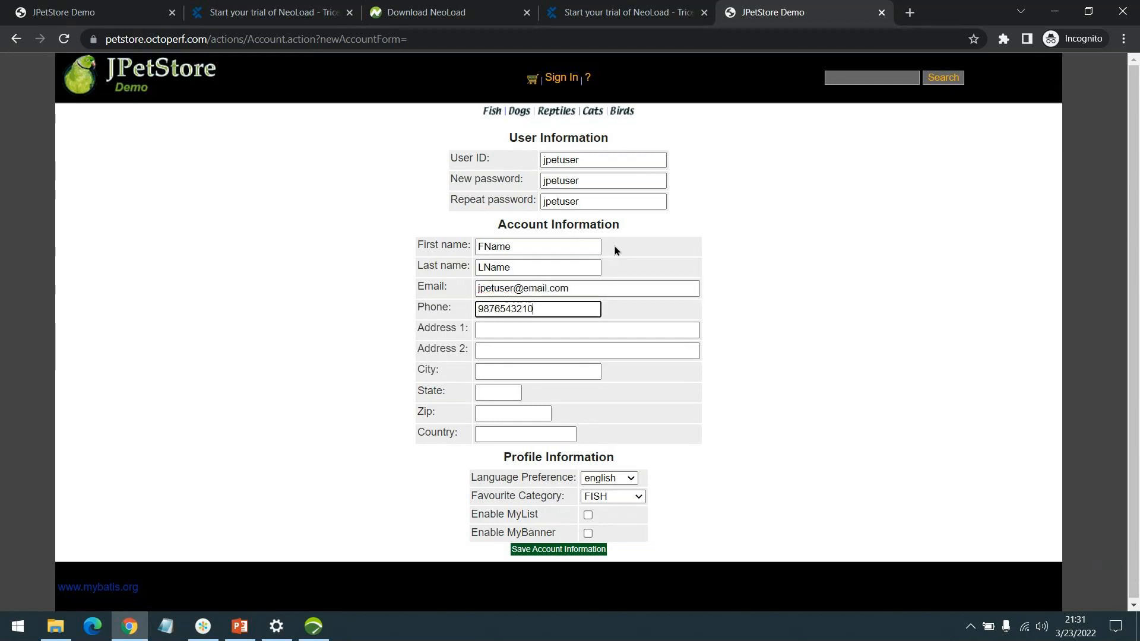
key(Tab)
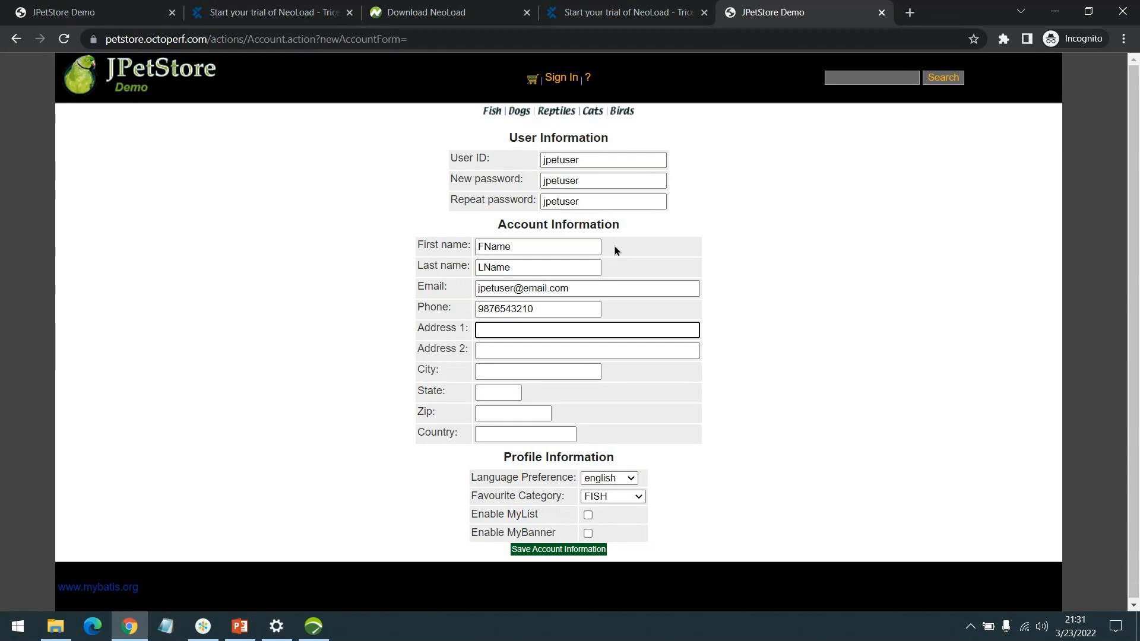
Step: Fill in the new account's first address line, city, and state, leaving the second address line empty
text(First)
key(BackSpace)
key(BackSpace)
key(BackSpace)
key(BackSpace)
key(BackSpace)
key(BackSpace)
text(1st st)
key(Tab)
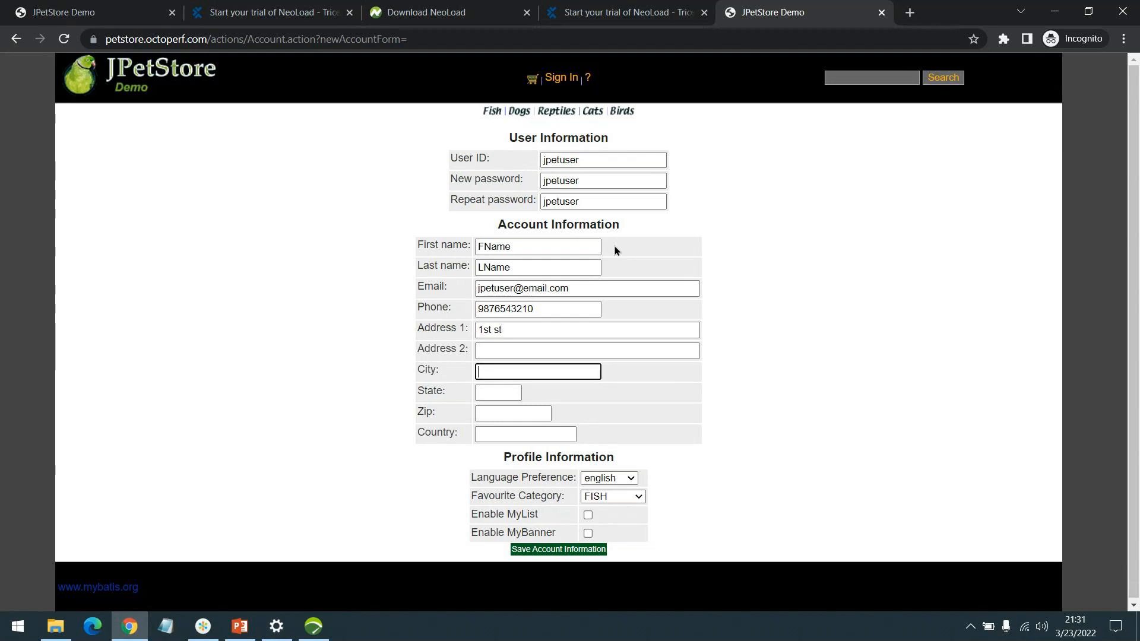
text(JCity)
key(Tab)
text(S)
key(BackSpace)
text(JState)
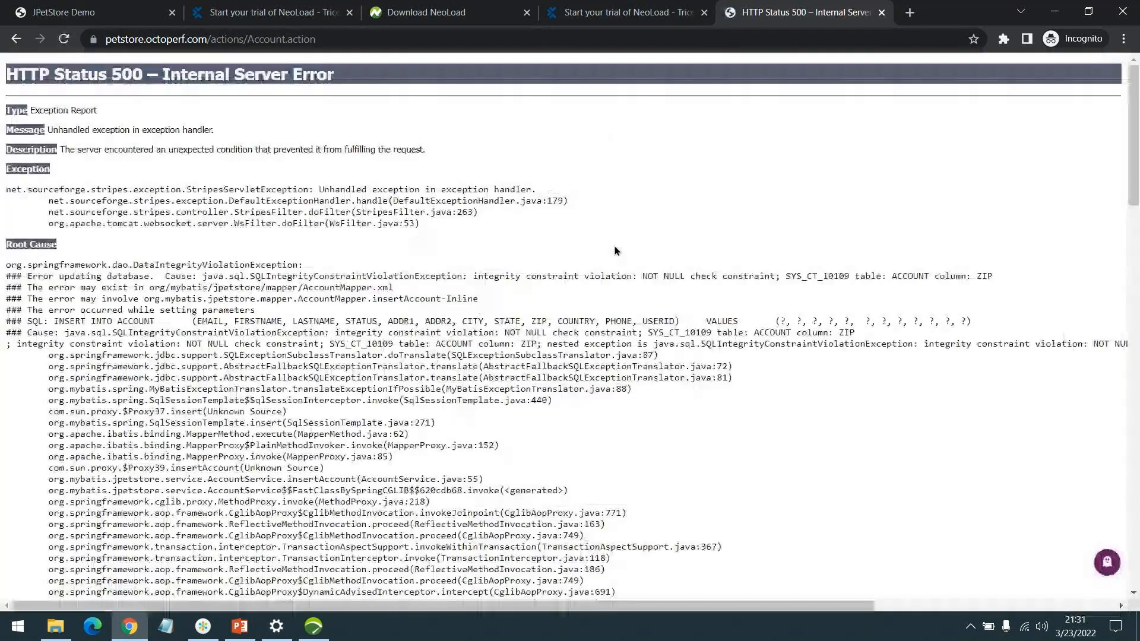
Step: Return to the registration form, fill in the zip code and country, and save the account information
click(16, 39)
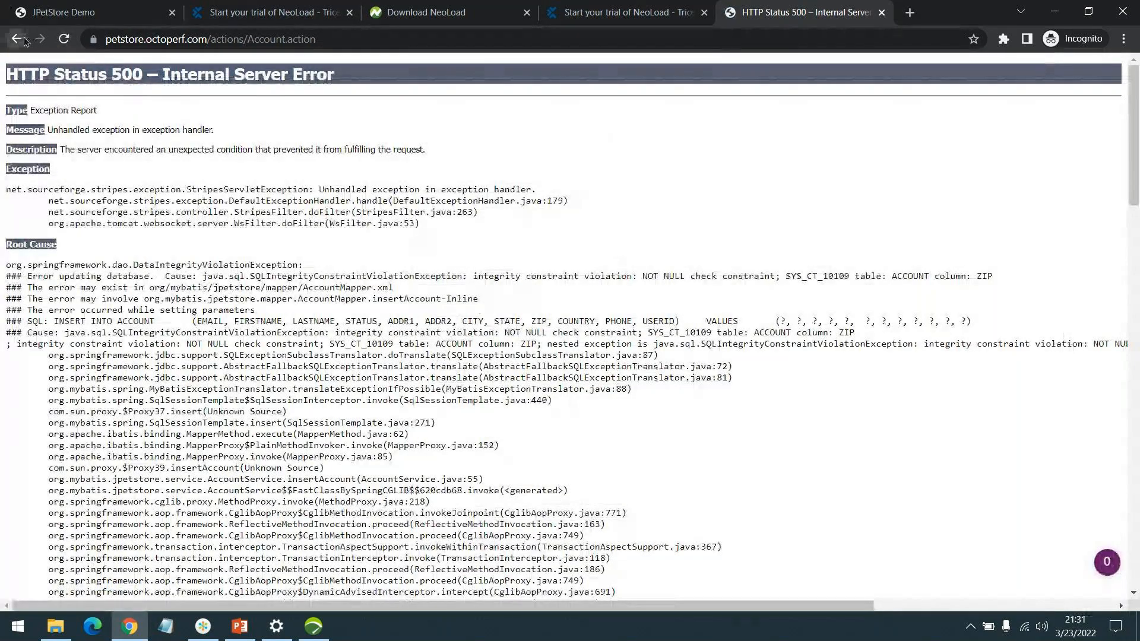
text(JZI)
key(BackSpace)
text(ip)
click(491, 434)
text(JCountry)
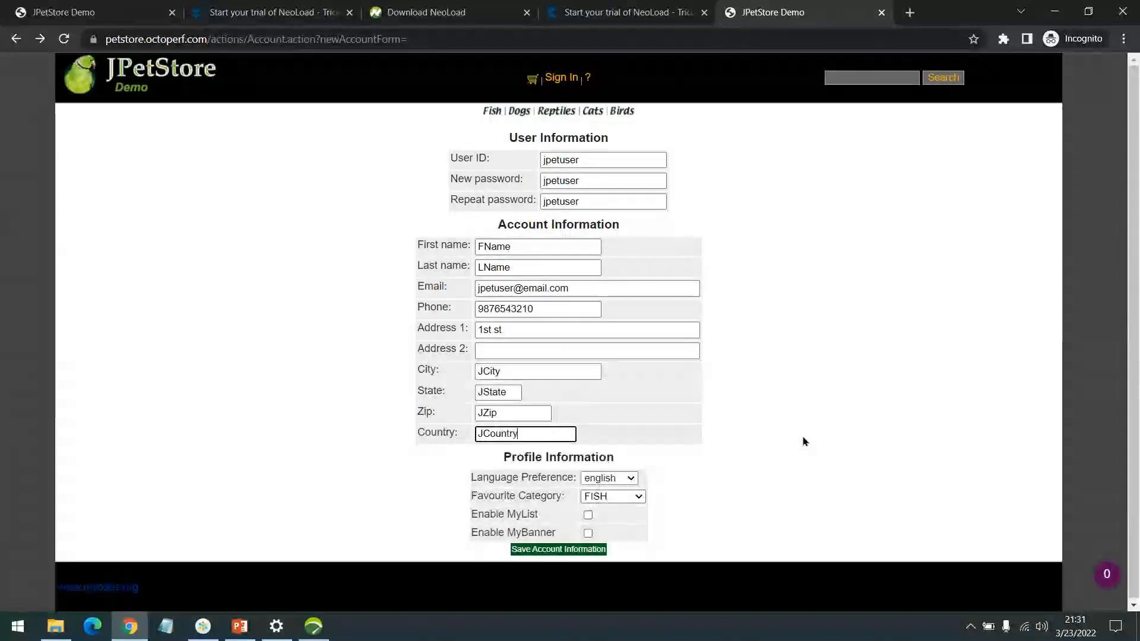
scroll(623, 523, down, 1)
click(536, 547)
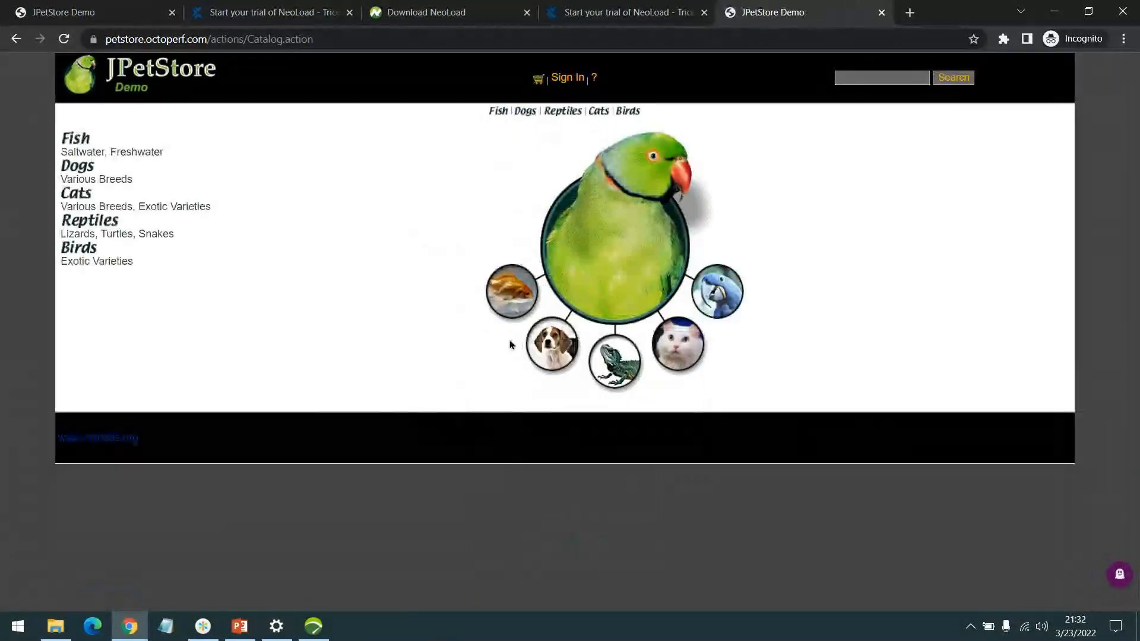
Step: Sign in to JPetStore as the registered user jpetuser with the account password
click(567, 78)
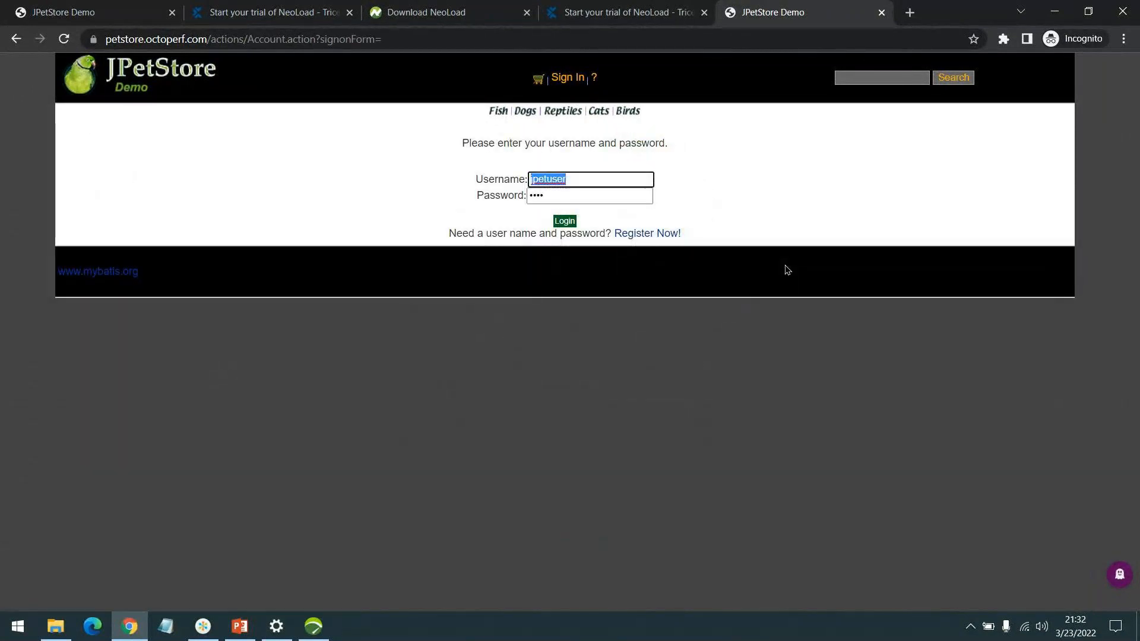
key(Tab)
text(password)
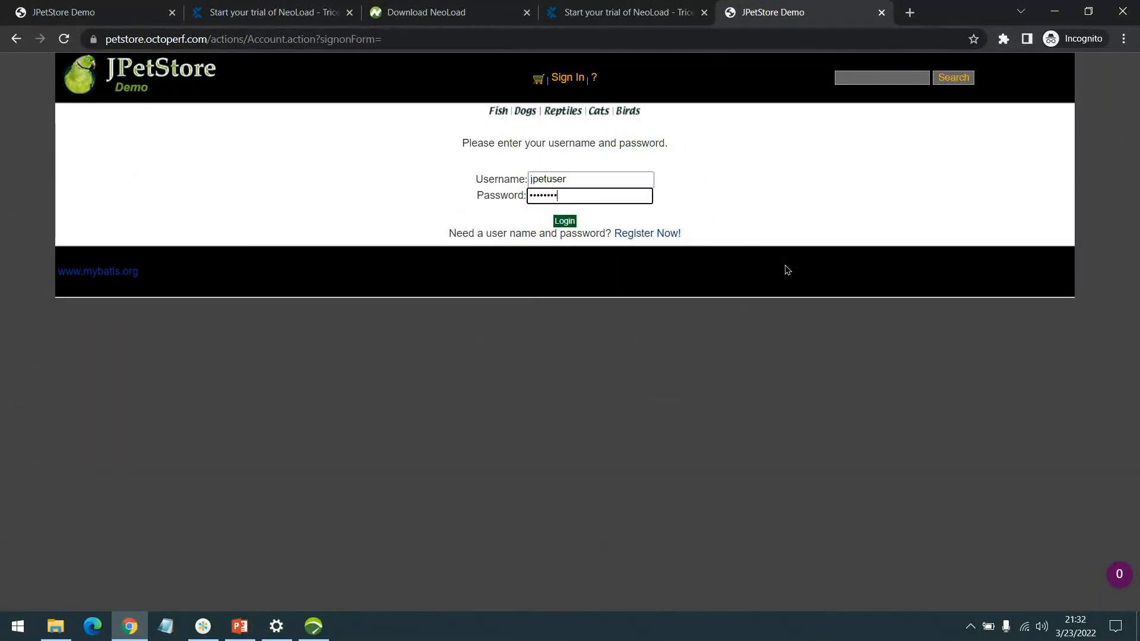
click(565, 221)
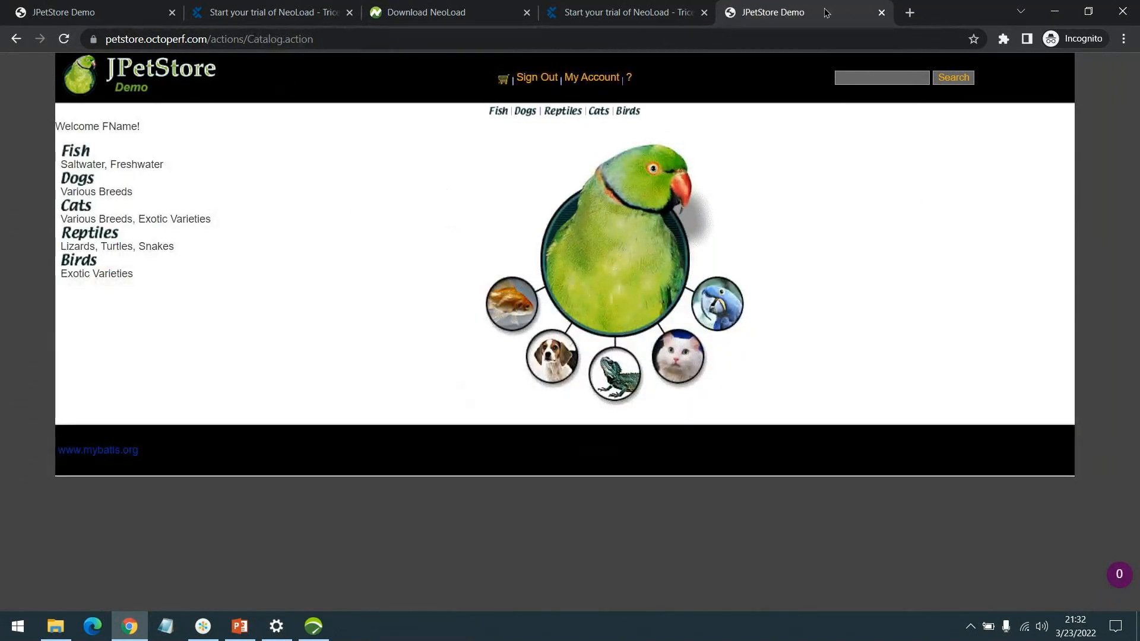
Step: Close the JPetStore tab, switch to NeoLoad, and select the project's User Paths node
middle_click(795, 16)
click(314, 625)
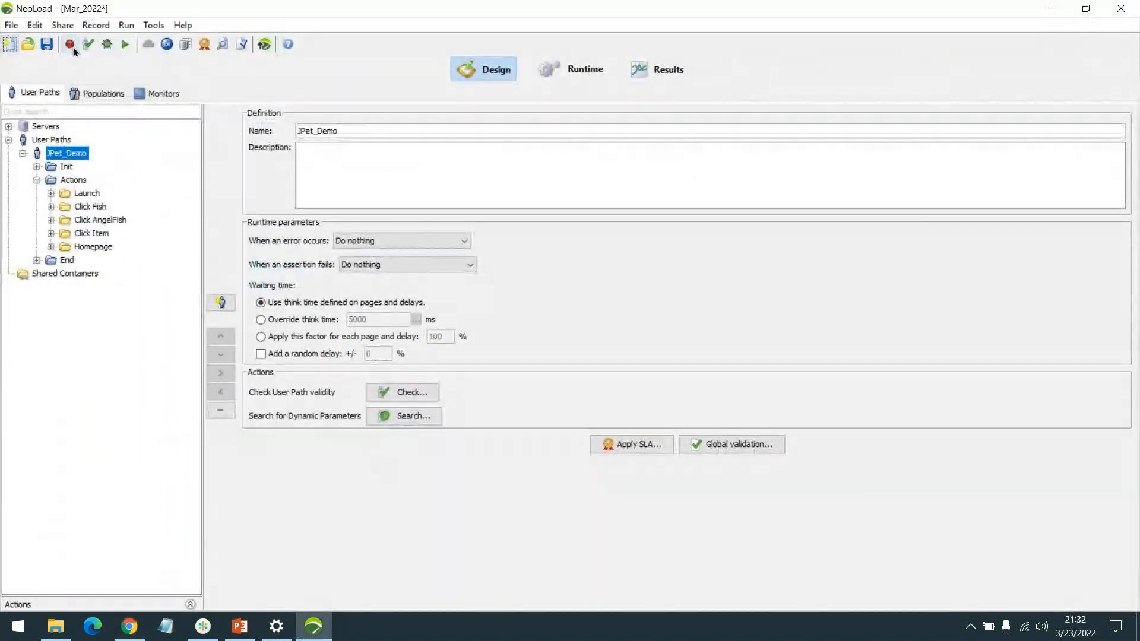
click(54, 140)
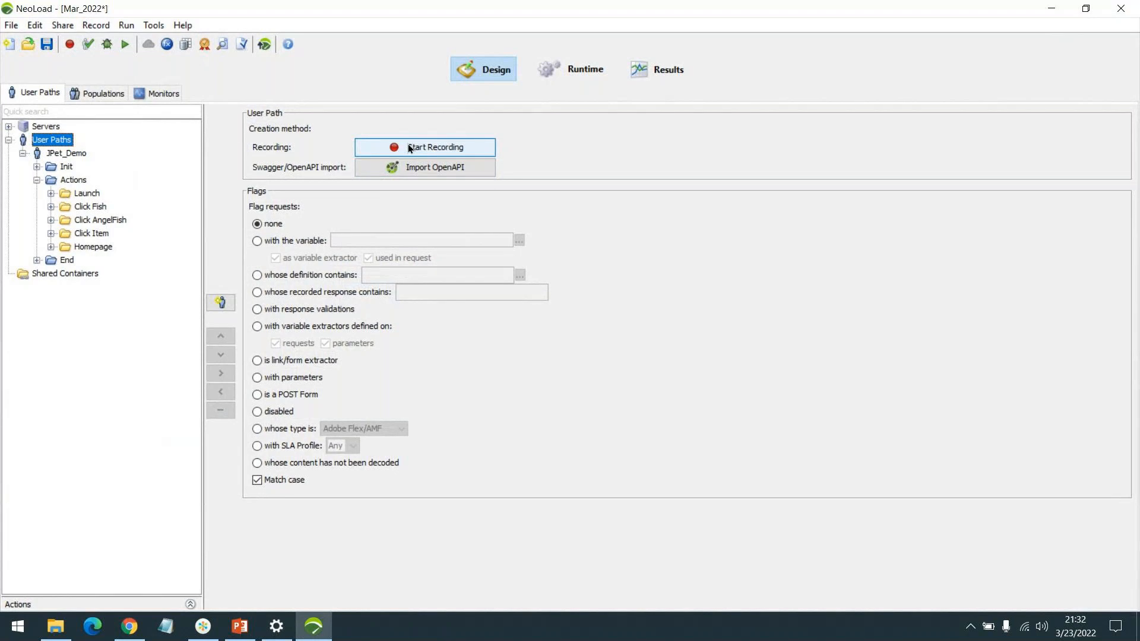
Step: Start a new recording into Actions with the user path named Auth_JPet
click(72, 48)
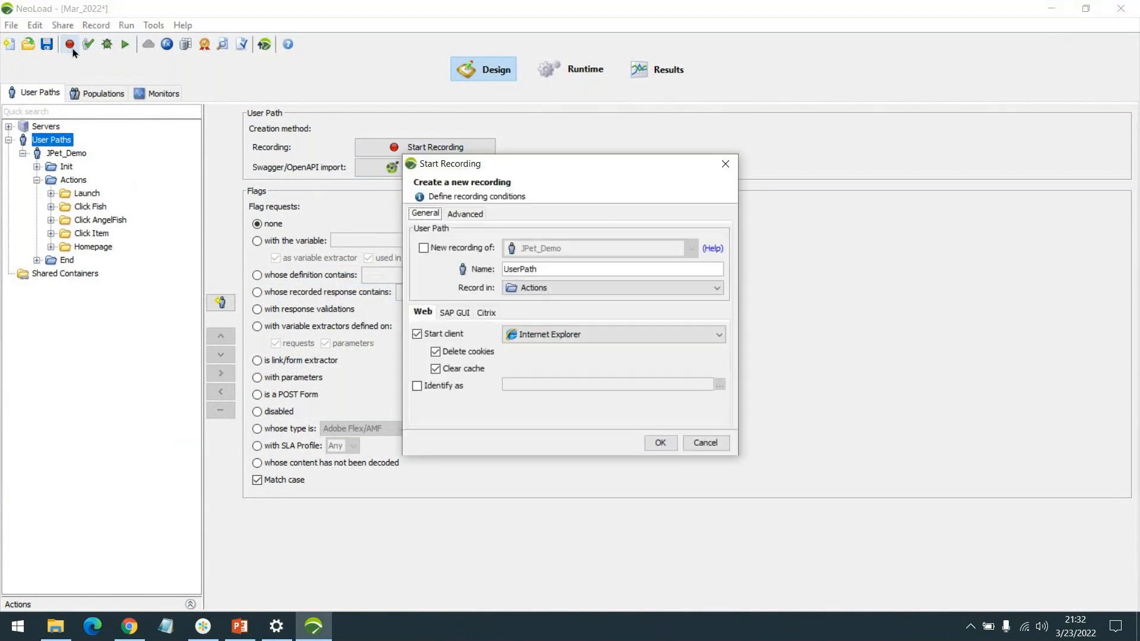
double_click(566, 268)
text(Jpet)
key(BackSpace)
key(BackSpace)
key(BackSpace)
key(BackSpace)
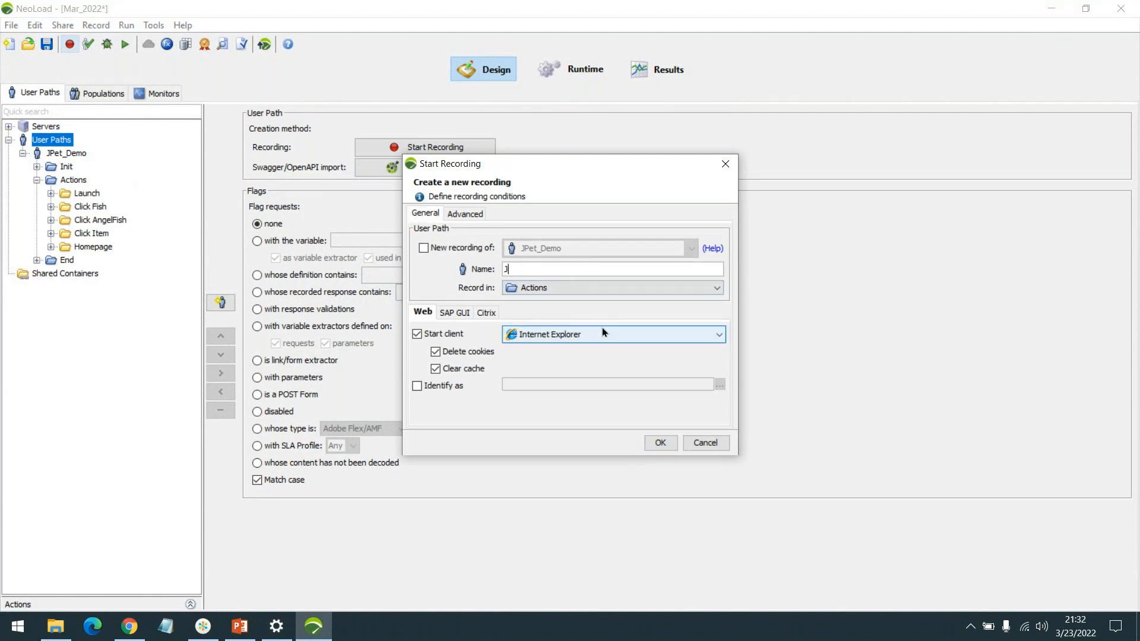
text(J)
key(BackSpace)
text(Auth_JPet)
click(662, 442)
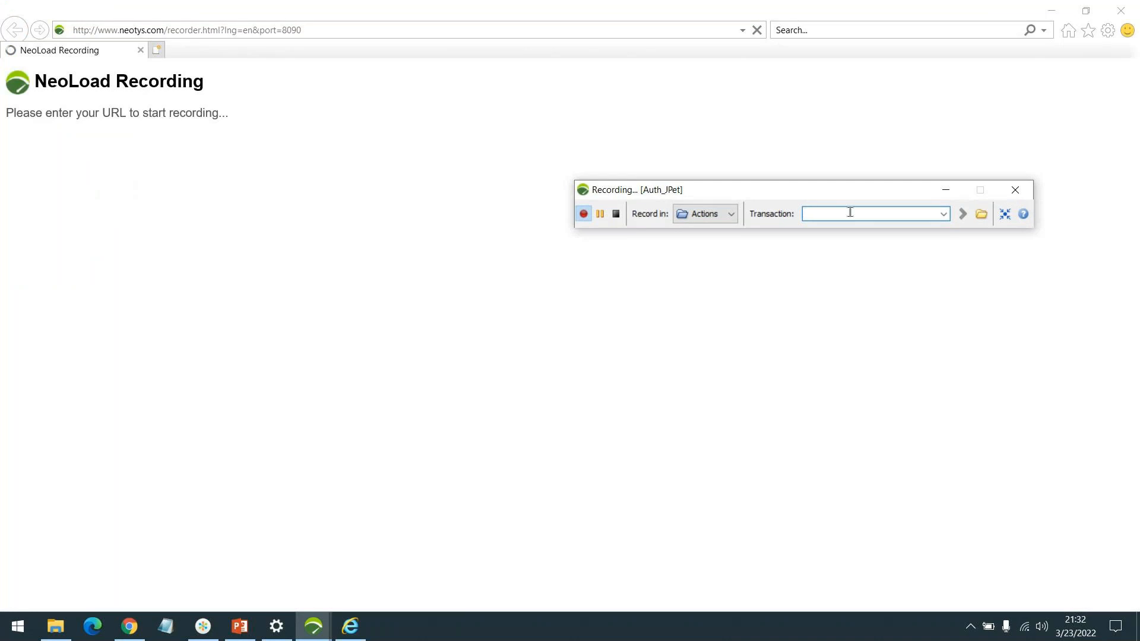
Step: Set the transaction name to Launch and open the last recorded petstore.octoperf.com catalog address, continuing past the security warning
click(845, 215)
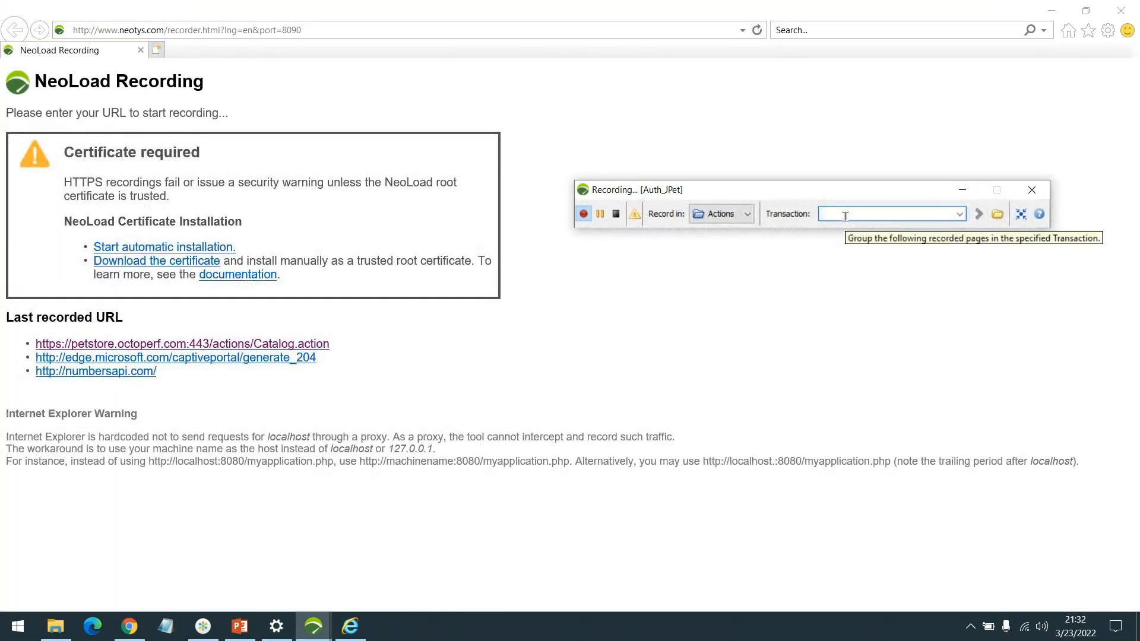
text(Launch)
key(Return)
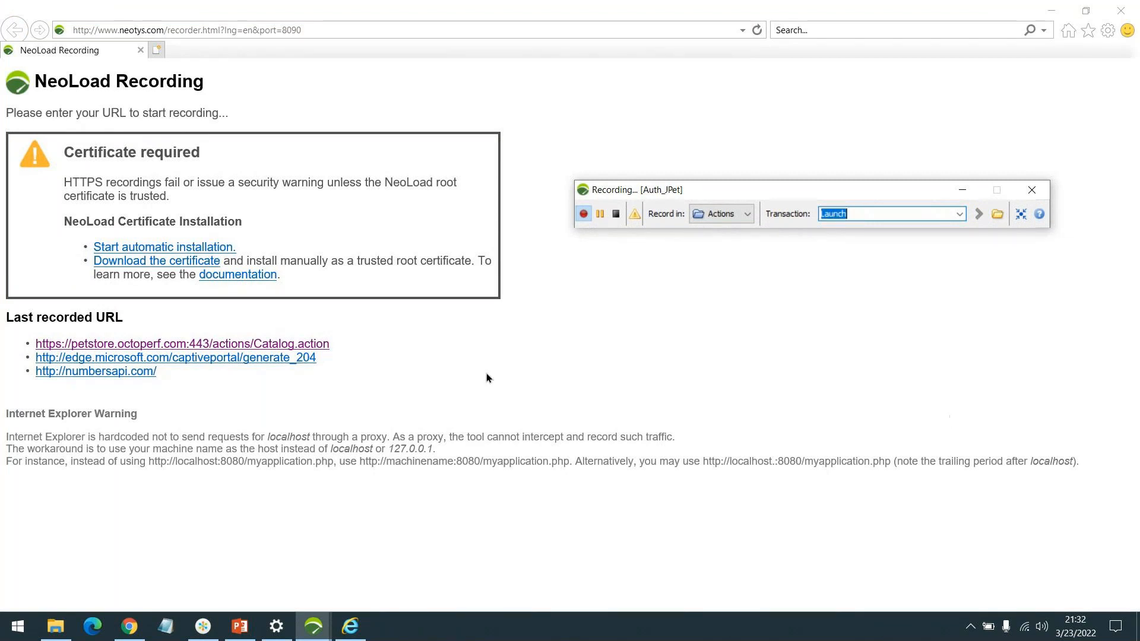
click(300, 345)
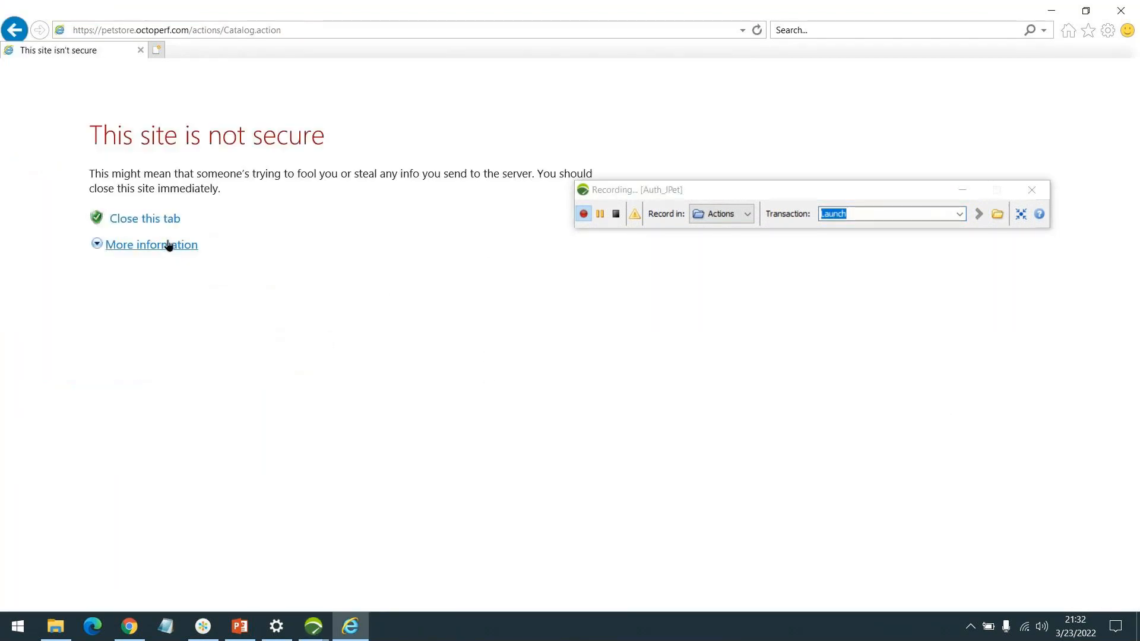
click(168, 246)
click(212, 335)
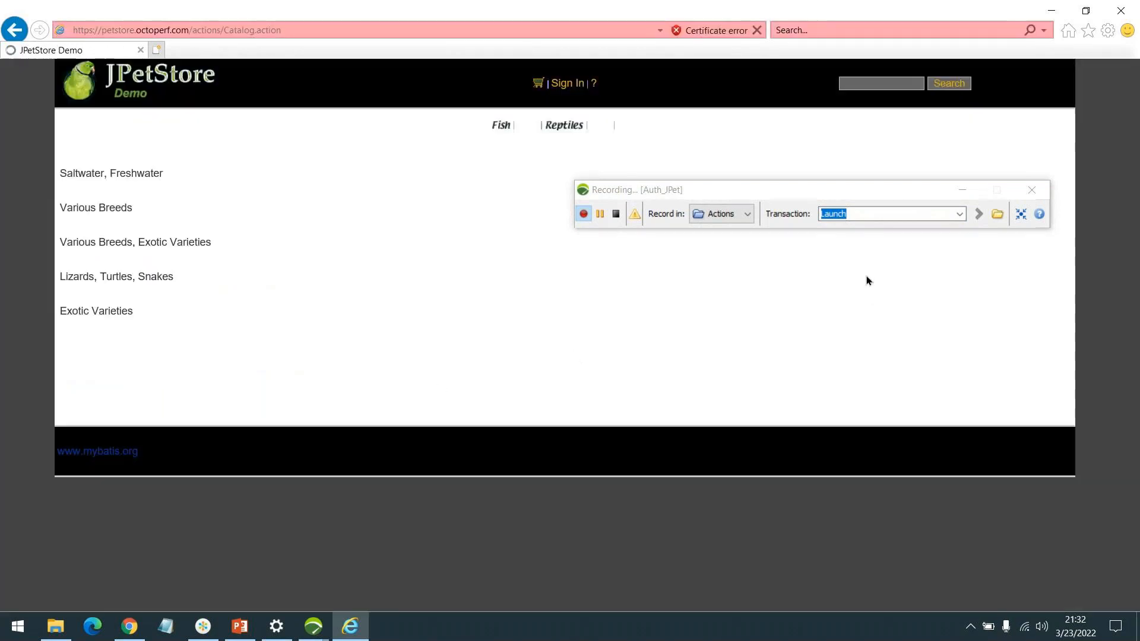
Step: Set the transaction name to SignIn and open the JPetStore sign-in page
mouse_move(837, 202)
mouse_down()
mouse_move(870, 193)
mouse_move(852, 198)
mouse_up()
click(890, 217)
key(BackSpace)
key(BackSpace)
key(BackSpace)
key(BackSpace)
key(BackSpace)
key(BackSpace)
text(SignIn)
key(Return)
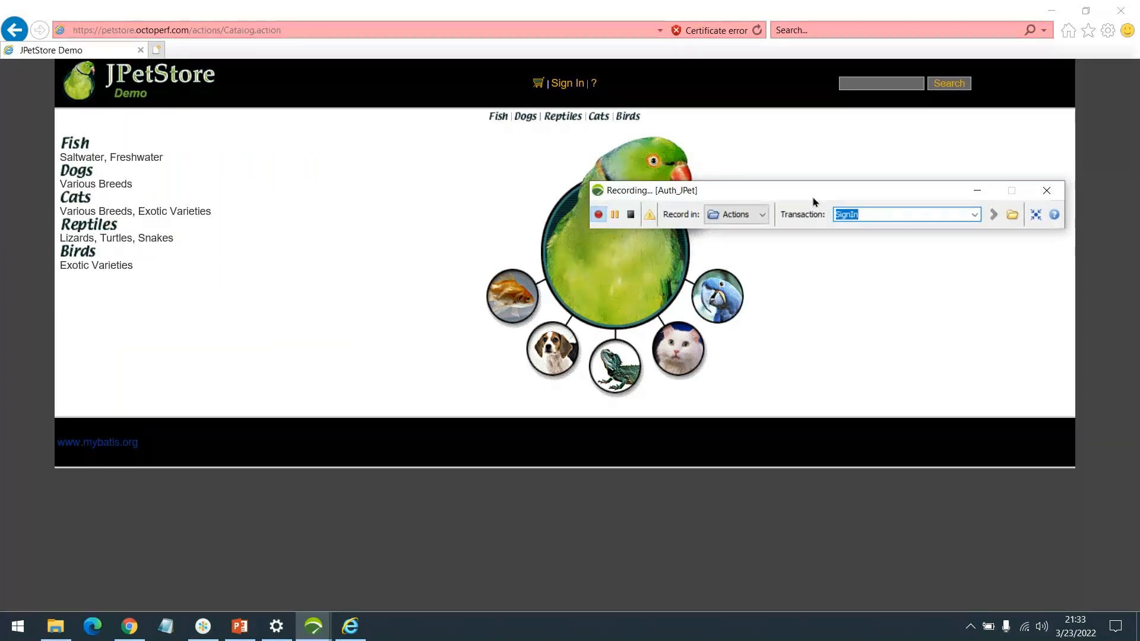
click(564, 85)
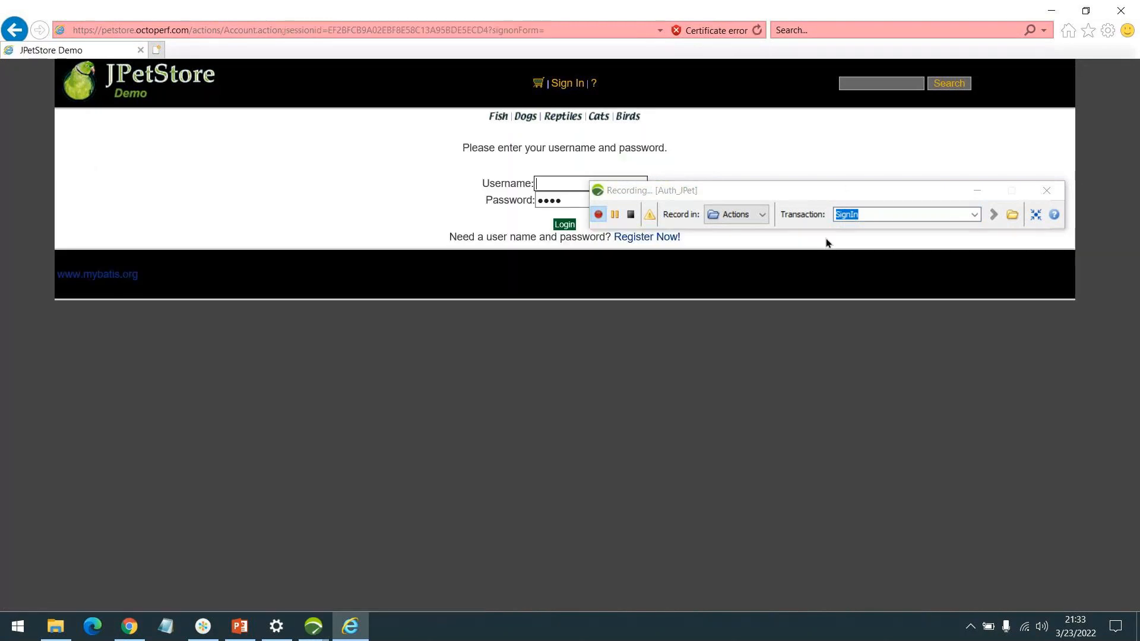
Step: Move the recording bar clear of the login form, then enter the username jpetuser and the account password
drag(823, 191, 827, 331)
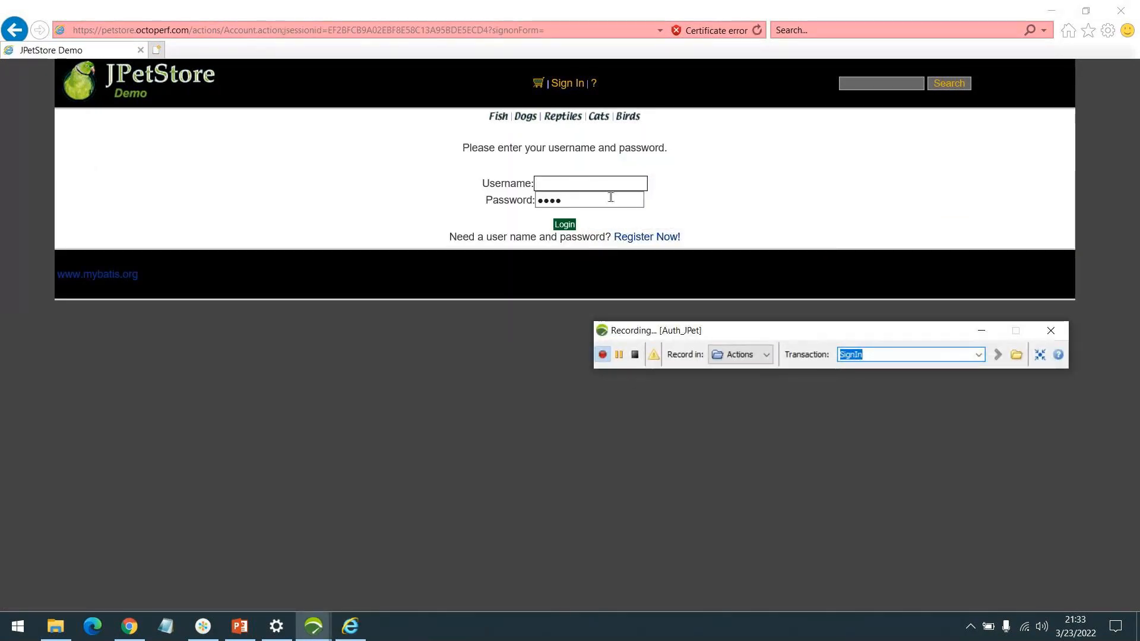
click(594, 185)
text(jpetuser)
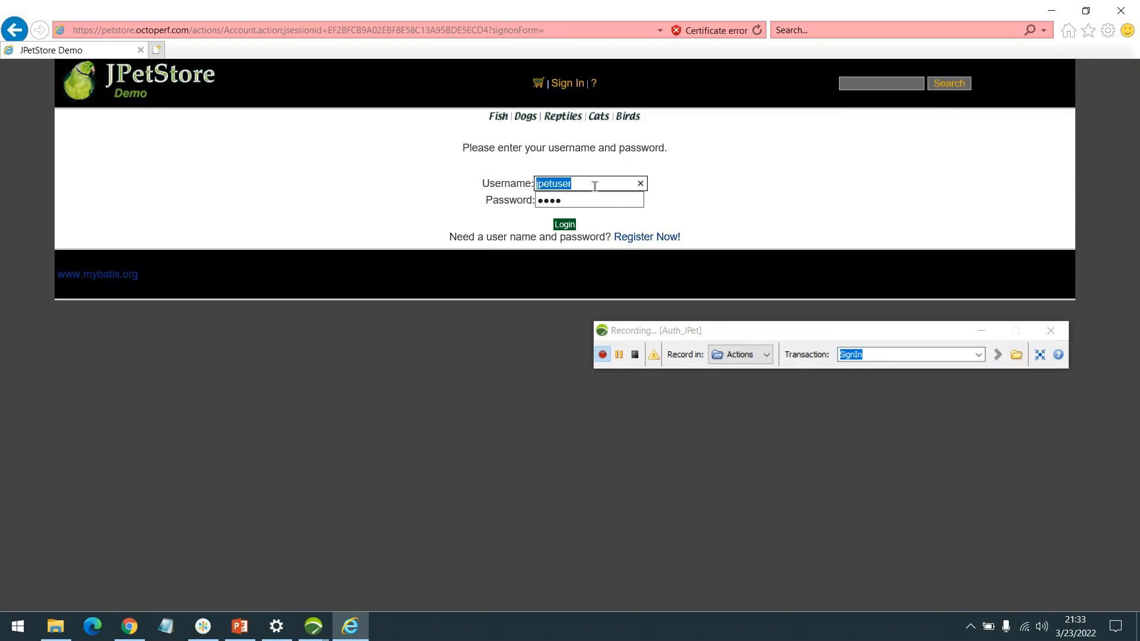
key(Tab)
key(ctrl+v)
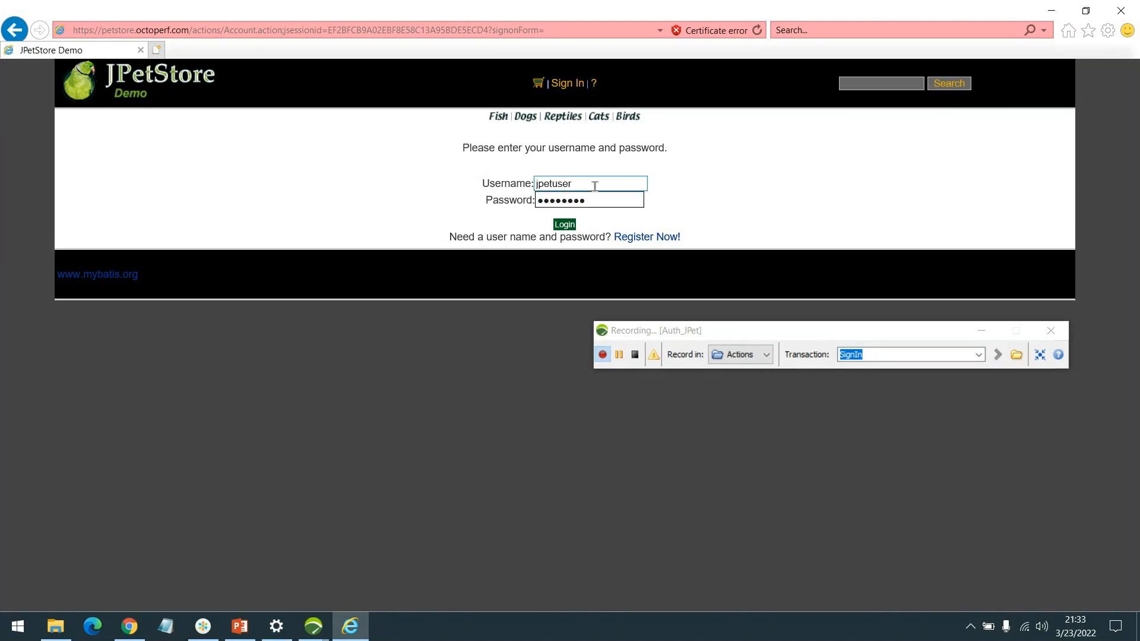
Step: Set the recording's transaction name to Click Login
click(893, 357)
text(Click Login)
key(Return)
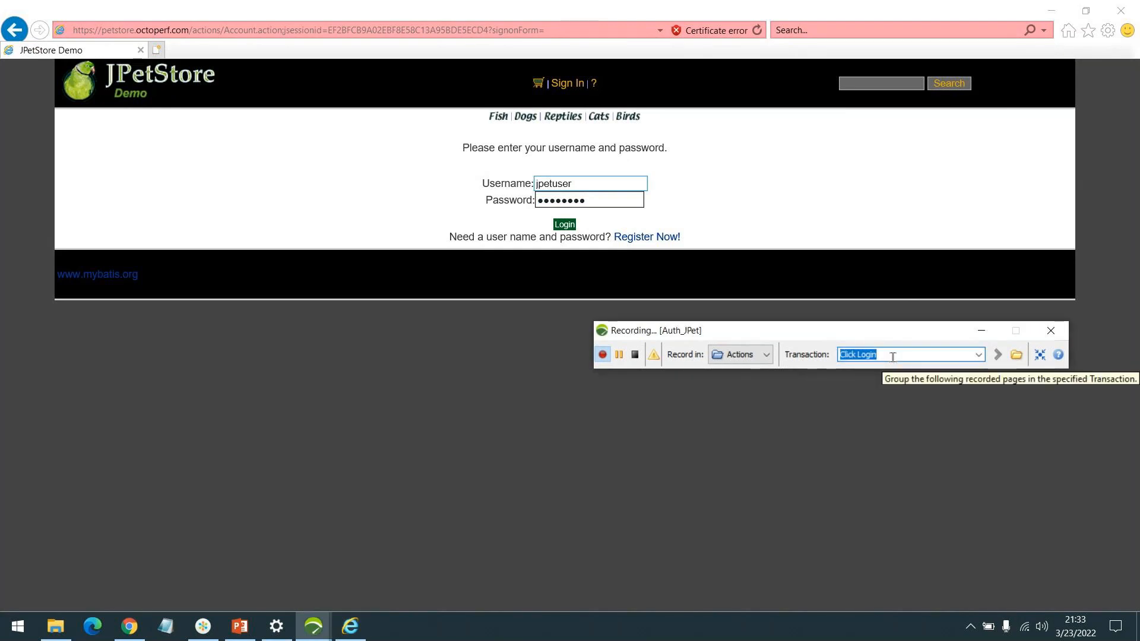
Step: Submit the JPetStore login form and decline to store the password for octoperf.com
click(560, 229)
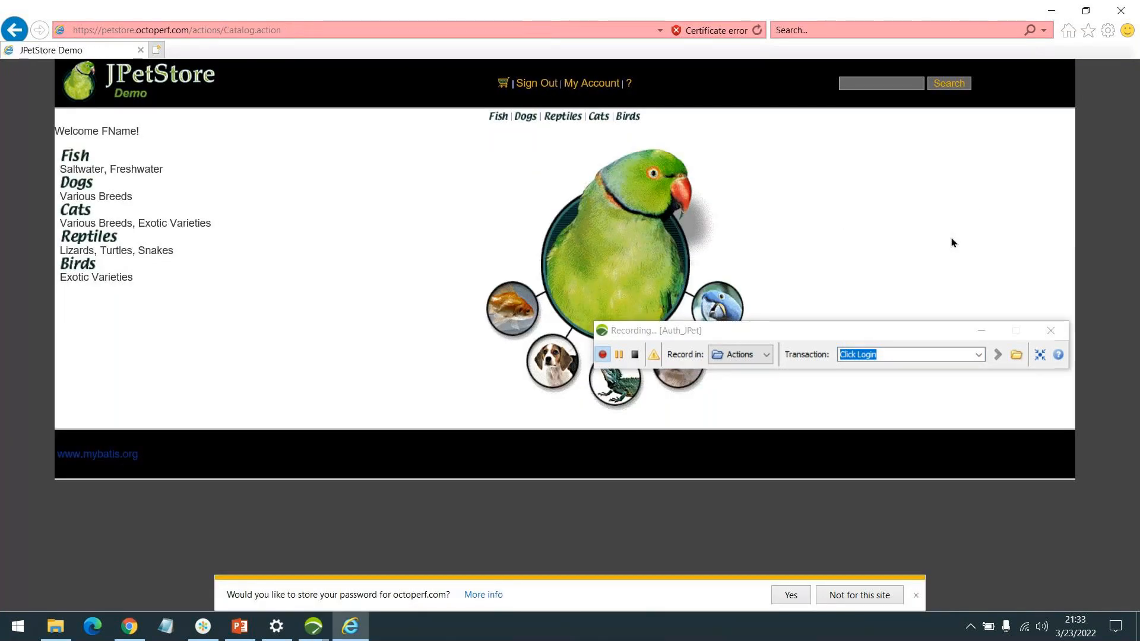
click(859, 593)
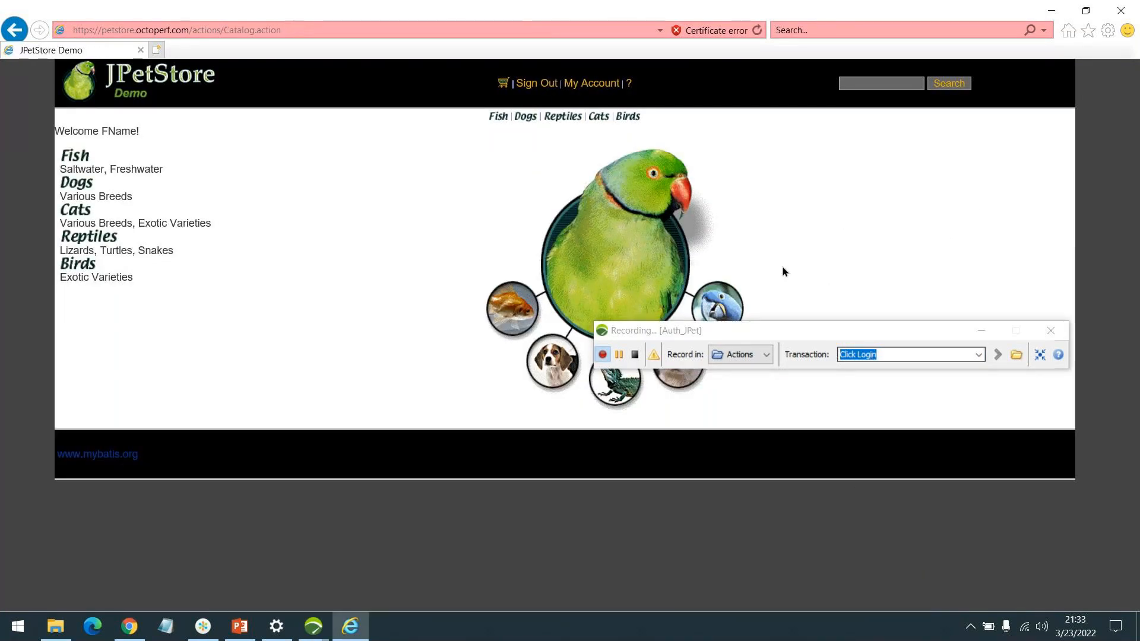
Step: Set the recording's transaction name to SignOut and sign out of JPetStore
click(882, 358)
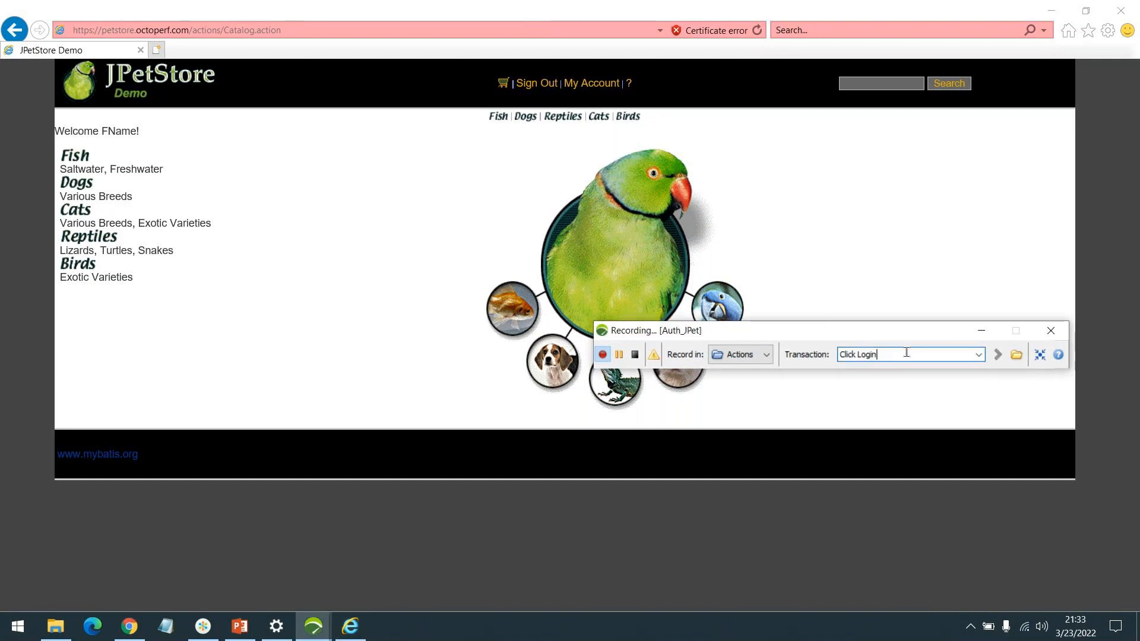
text(Signo)
text(ut)
key(Return)
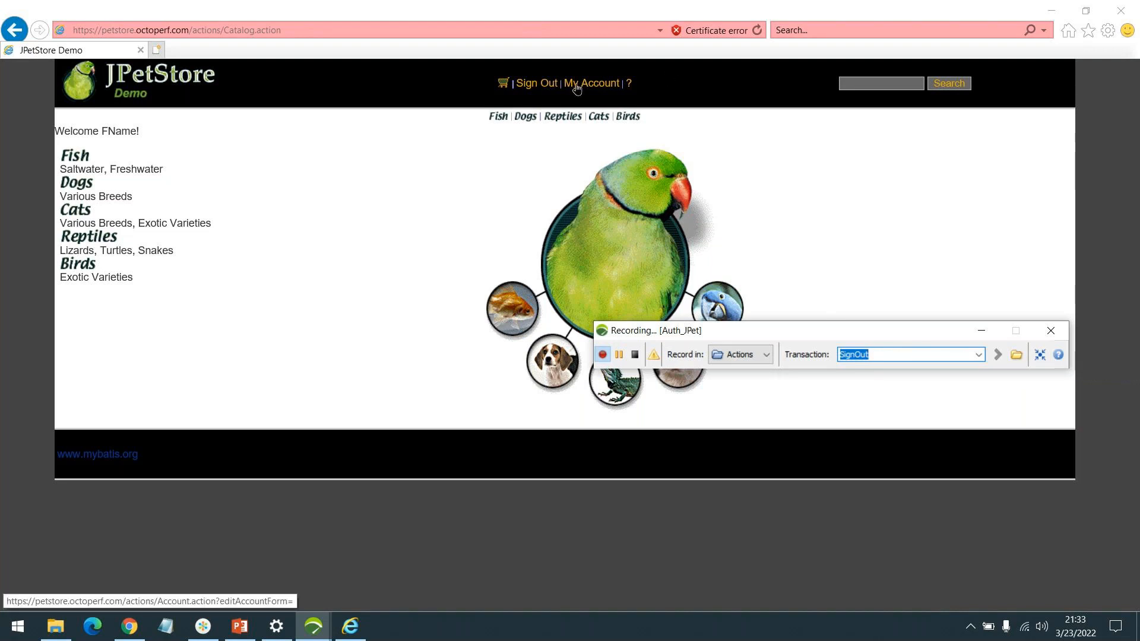
click(526, 84)
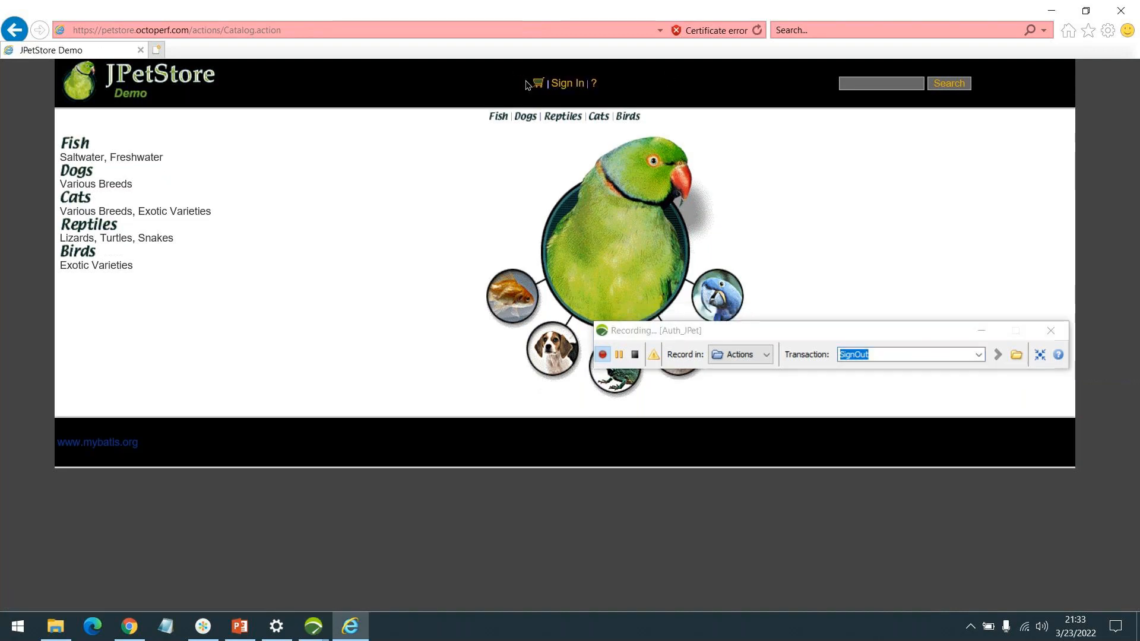
Step: Reposition the recording bar and stop recording the Auth_JPet user path
click(641, 360)
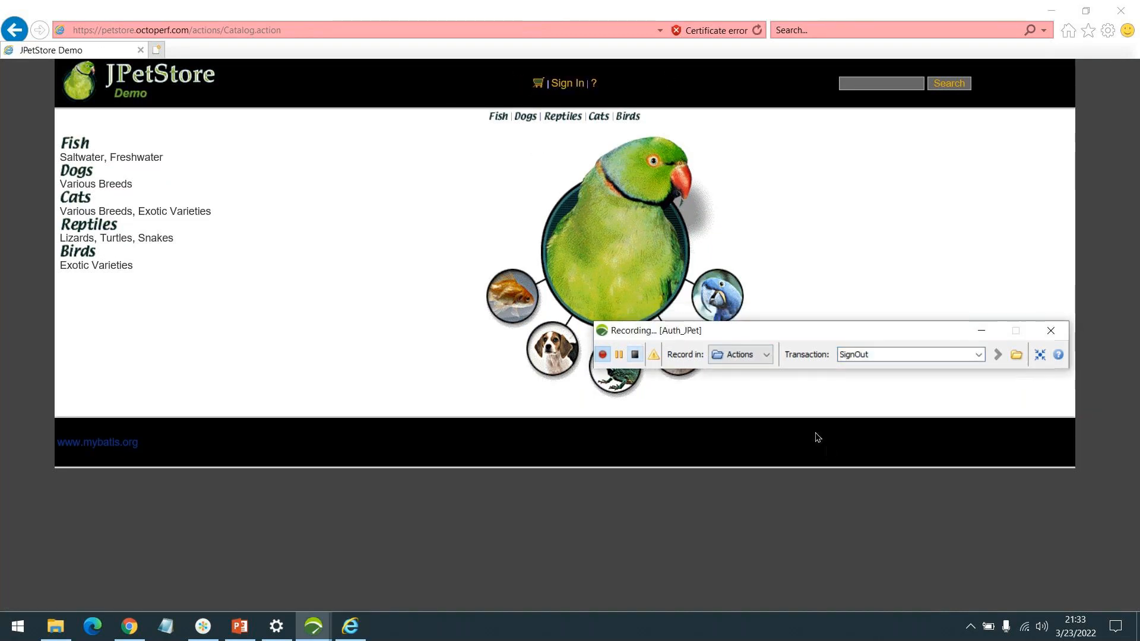
drag(786, 331, 730, 164)
click(578, 191)
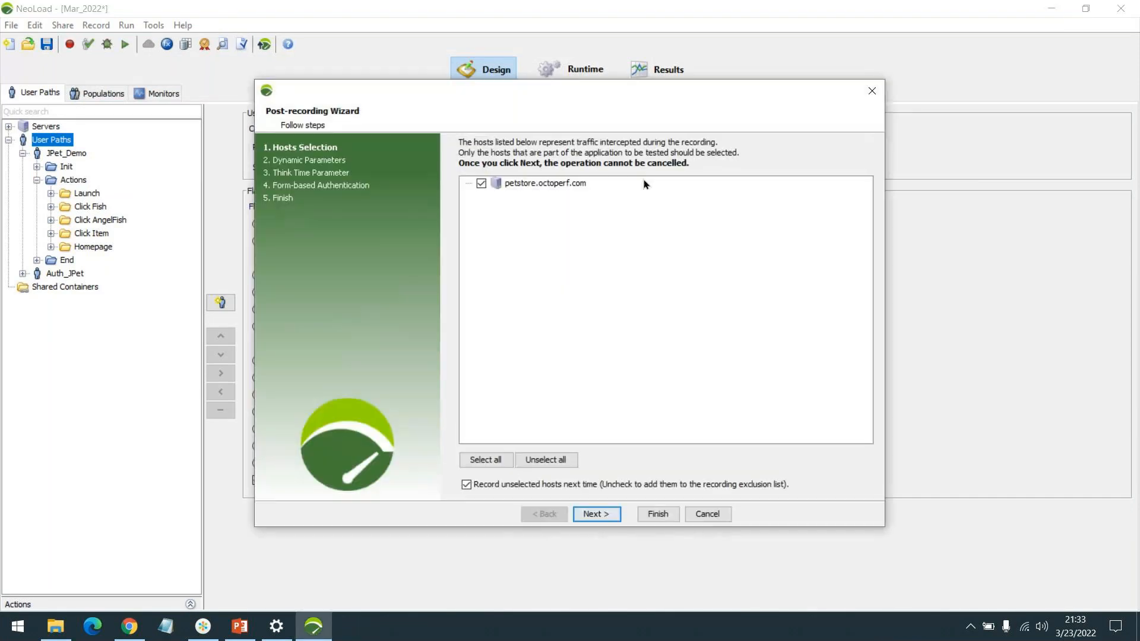
Step: Keep petstore.octoperf.com as the tested host and skip the dynamic parameter search in the post-recording wizard
click(587, 514)
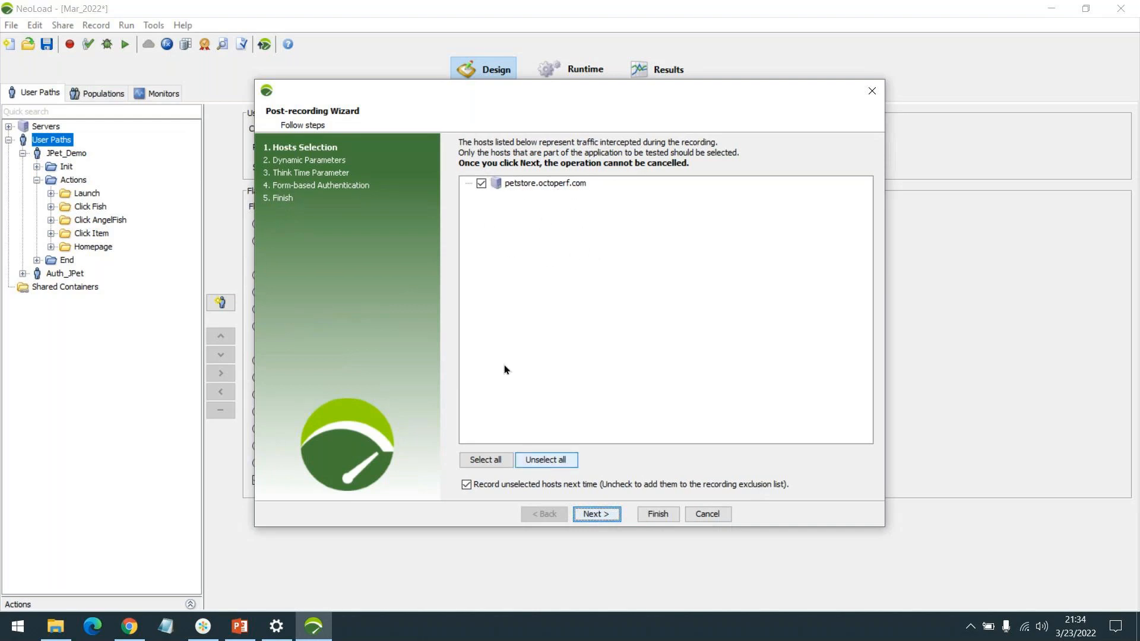
click(584, 514)
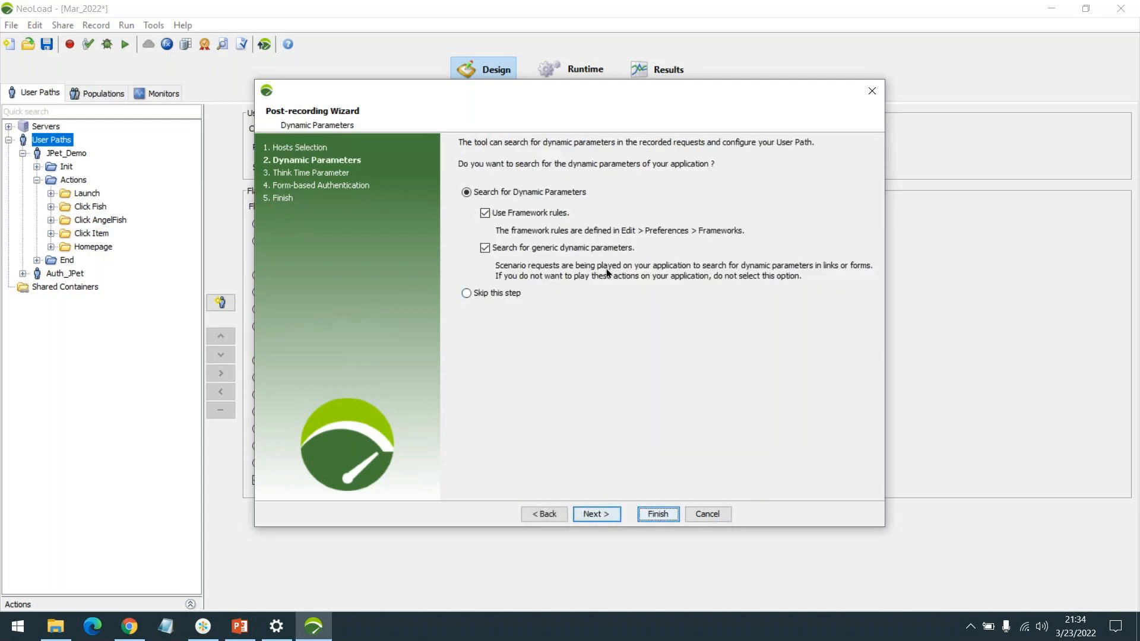
click(492, 292)
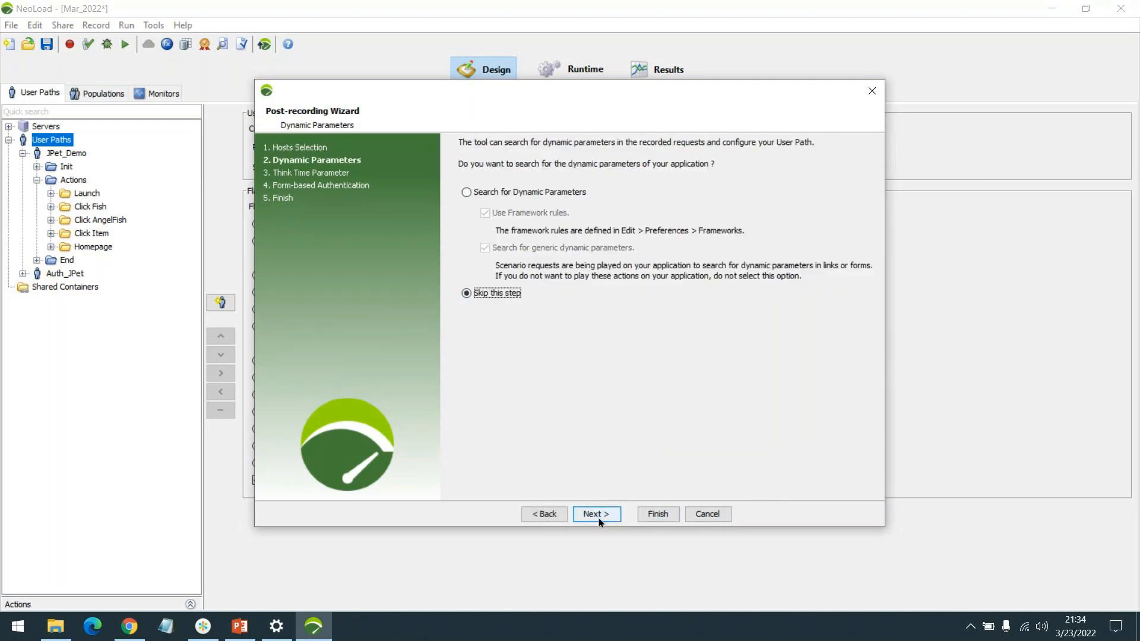
click(596, 515)
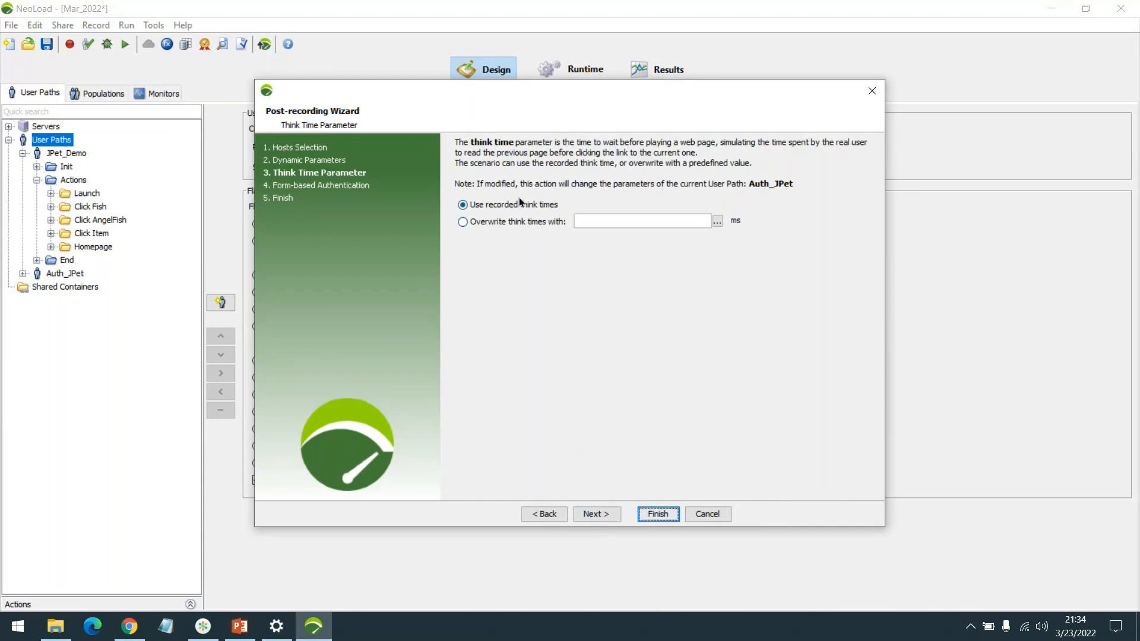
Step: Look ahead at the wizard's form-based authentication page and return to the hosts selection
click(596, 514)
click(561, 514)
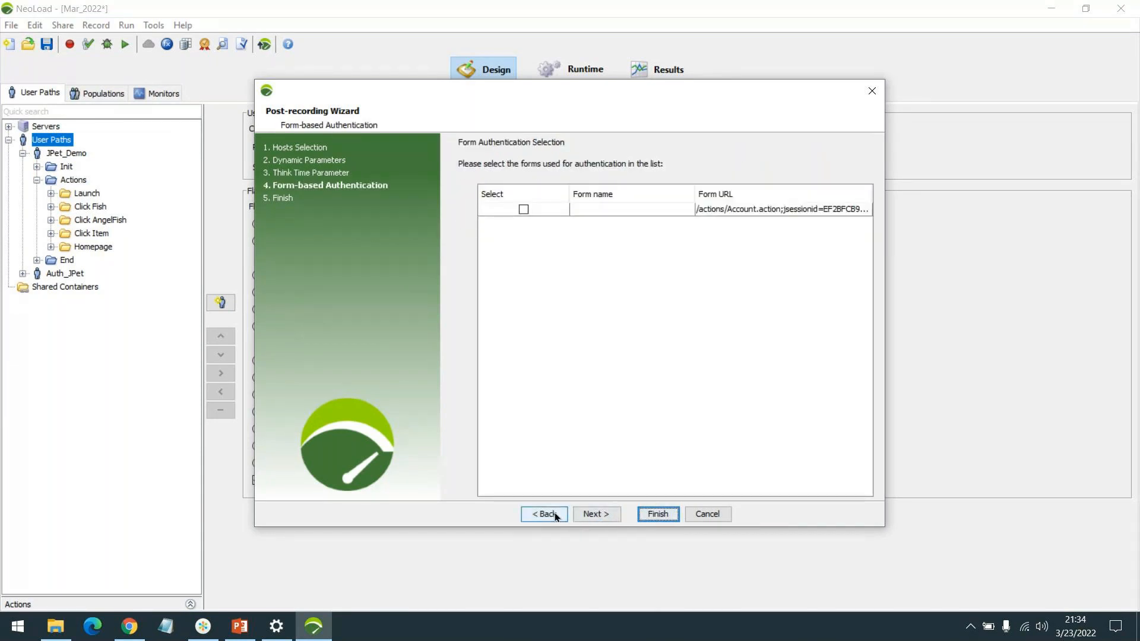
click(557, 515)
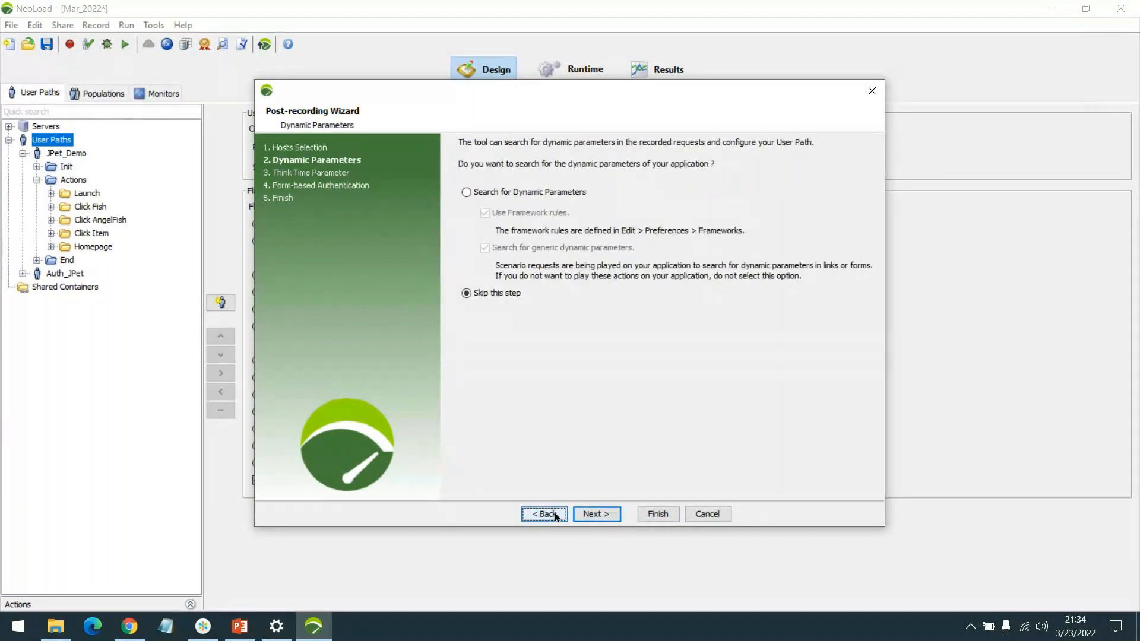
click(550, 514)
Step: Finish the post-recording wizard with dynamic parameters skipped, recorded think times kept and no authentication form selected
click(594, 513)
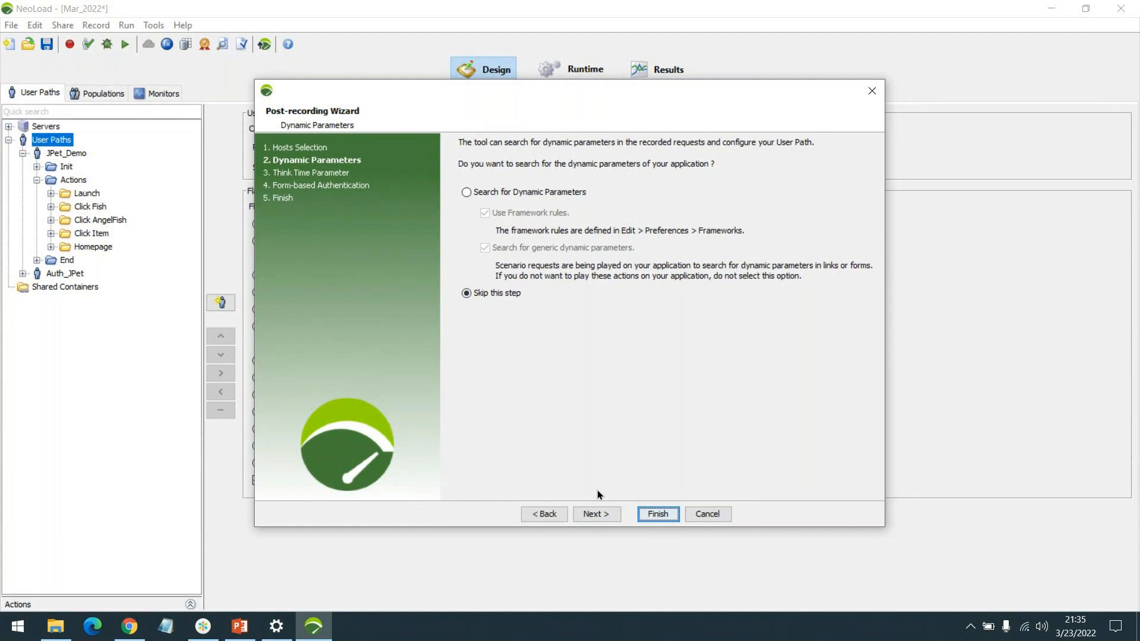
click(601, 514)
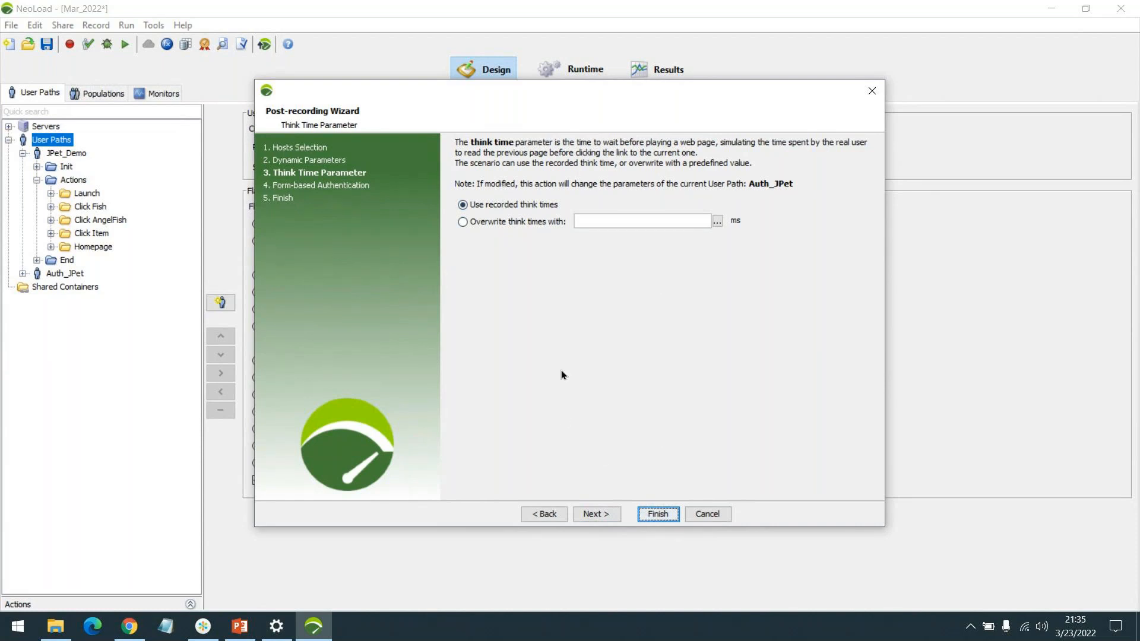
click(594, 514)
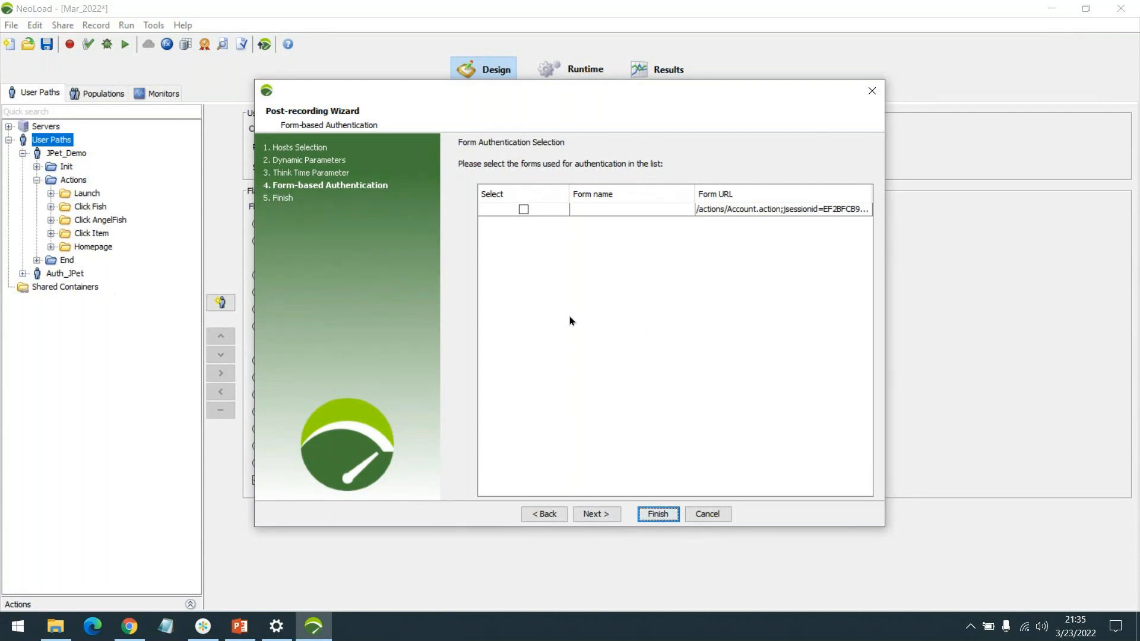
click(592, 515)
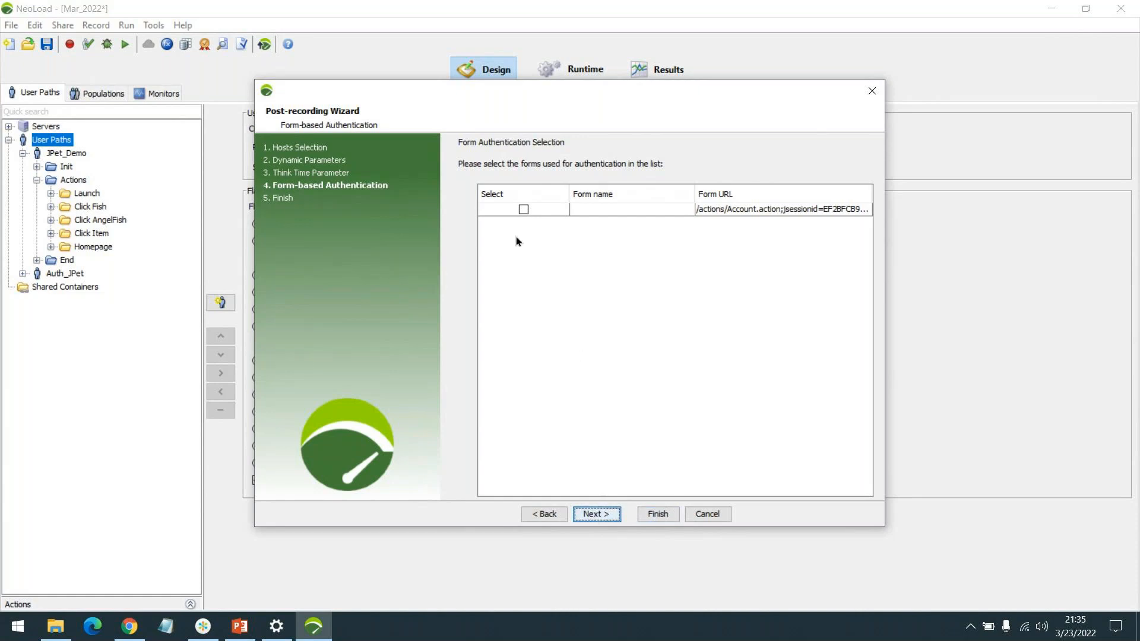
click(606, 515)
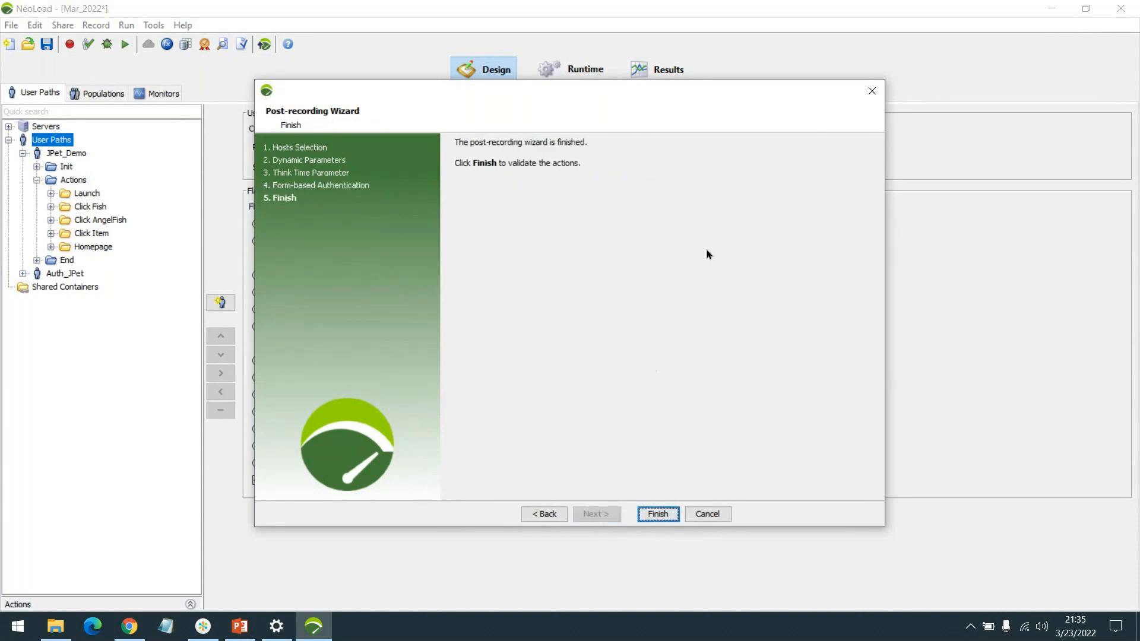
click(671, 514)
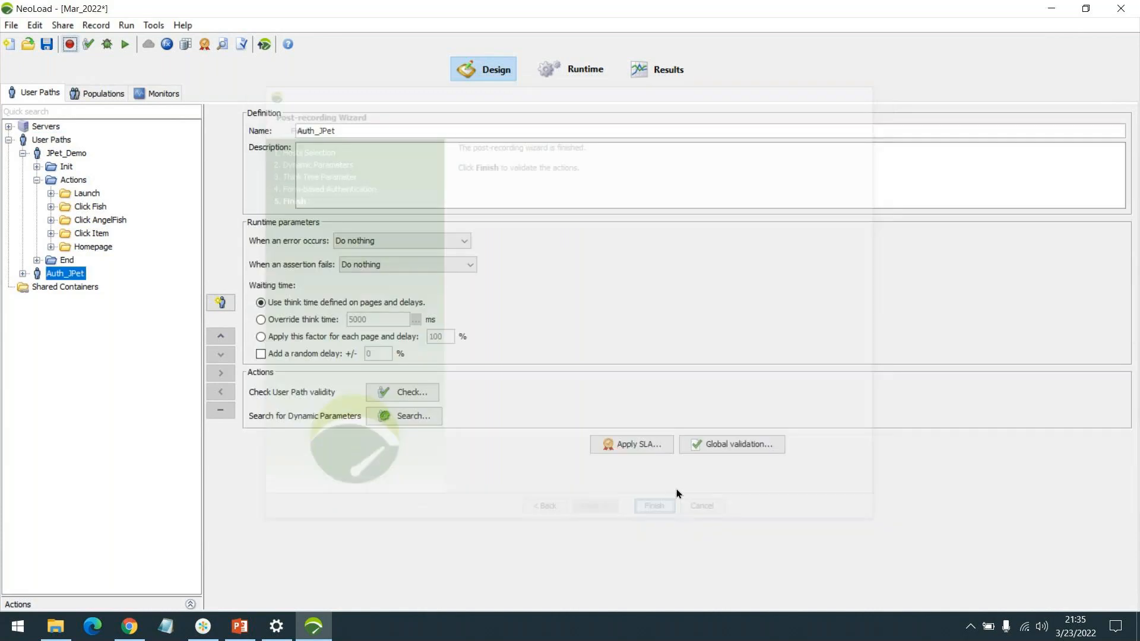
Step: Collapse JPet_Demo and expand the Launch, SignIn, Click Login and SignOut transactions under the Auth_JPet actions
double_click(74, 276)
double_click(73, 301)
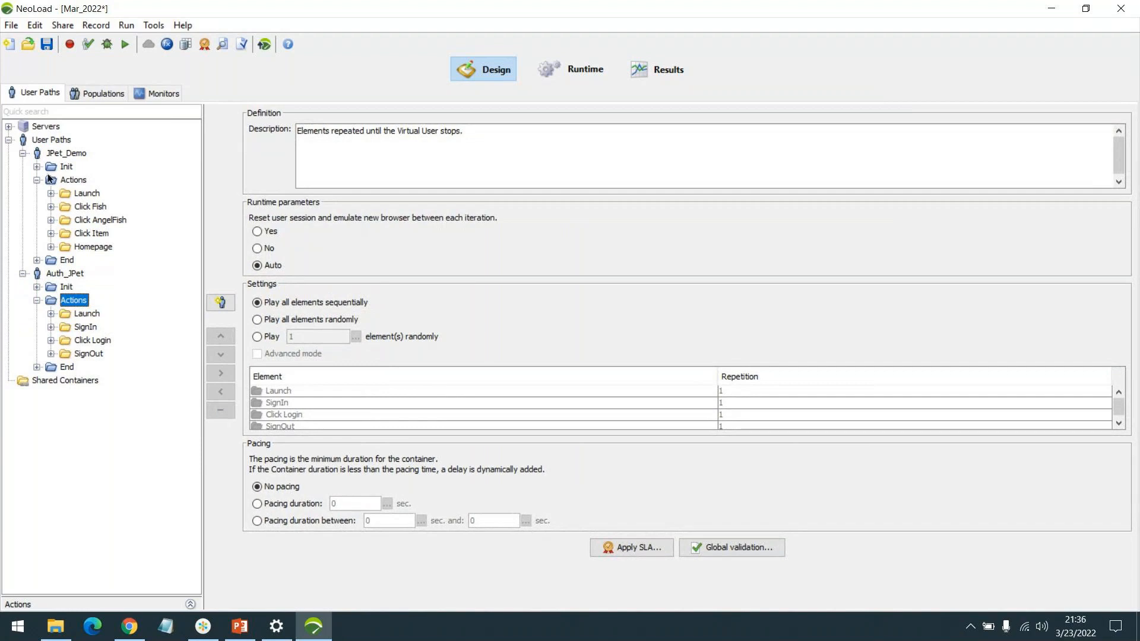
click(23, 153)
click(89, 208)
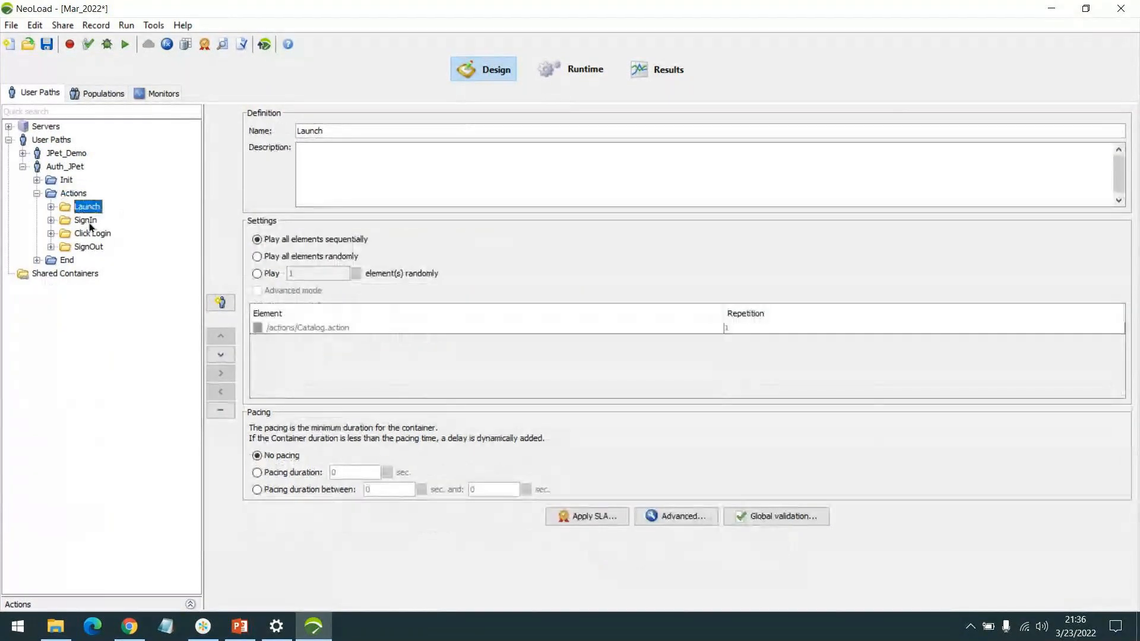
double_click(86, 220)
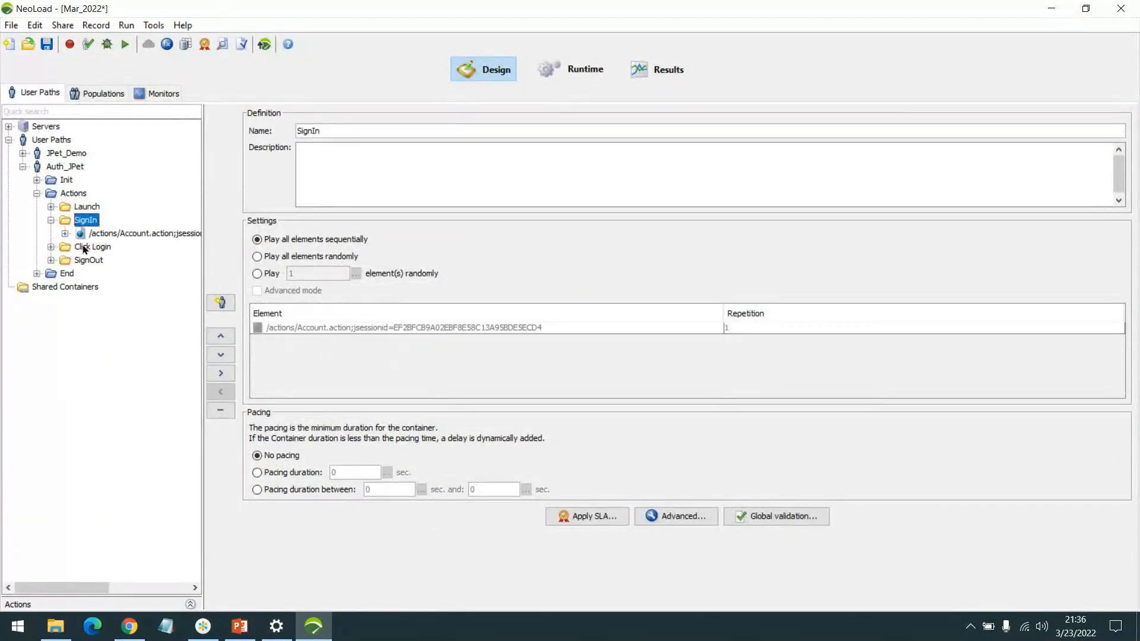
double_click(90, 246)
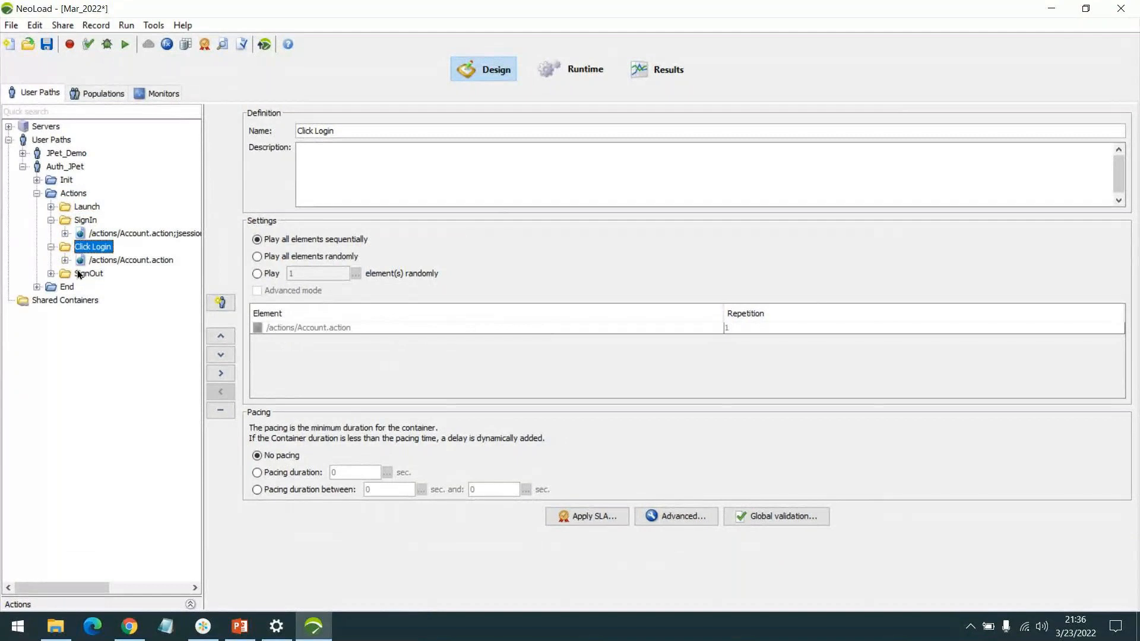
double_click(86, 274)
click(85, 206)
double_click(85, 207)
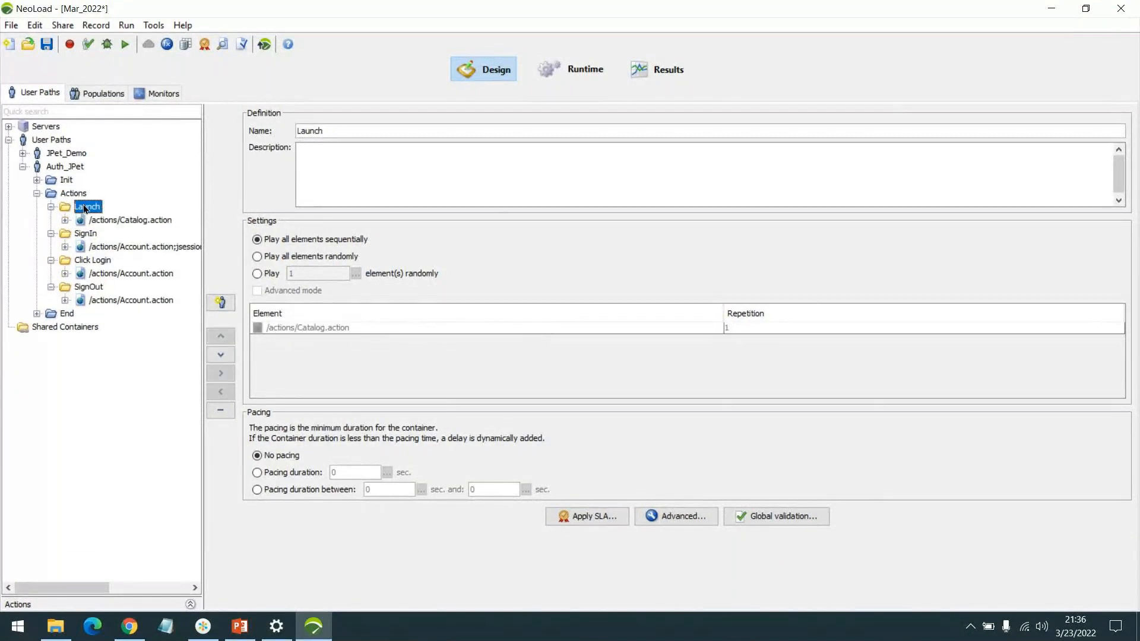
Step: Expand the recorded pages in all four transactions and examine the Launch catalog request and the SignIn account request
click(64, 220)
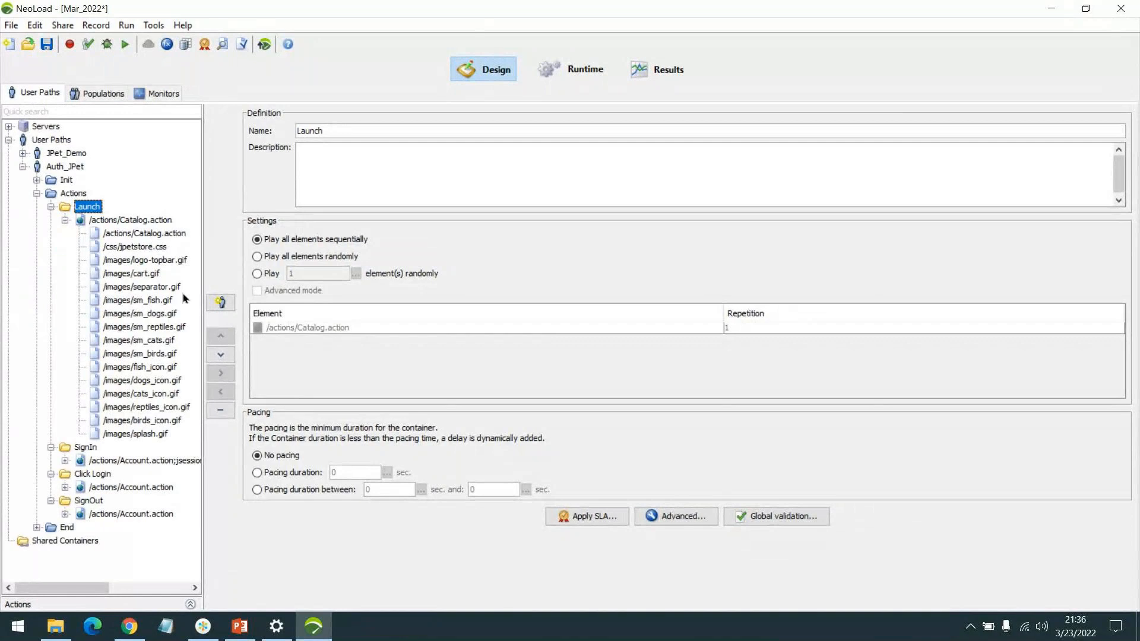
click(142, 234)
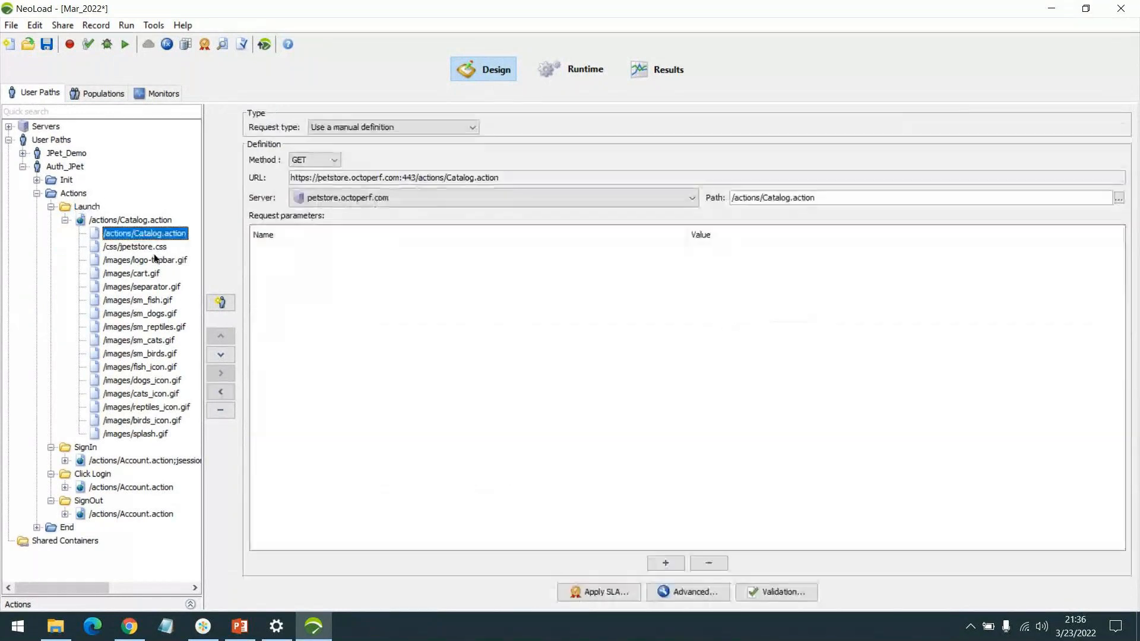
click(65, 461)
scroll(142, 343, right, 1)
scroll(141, 343, left, 1)
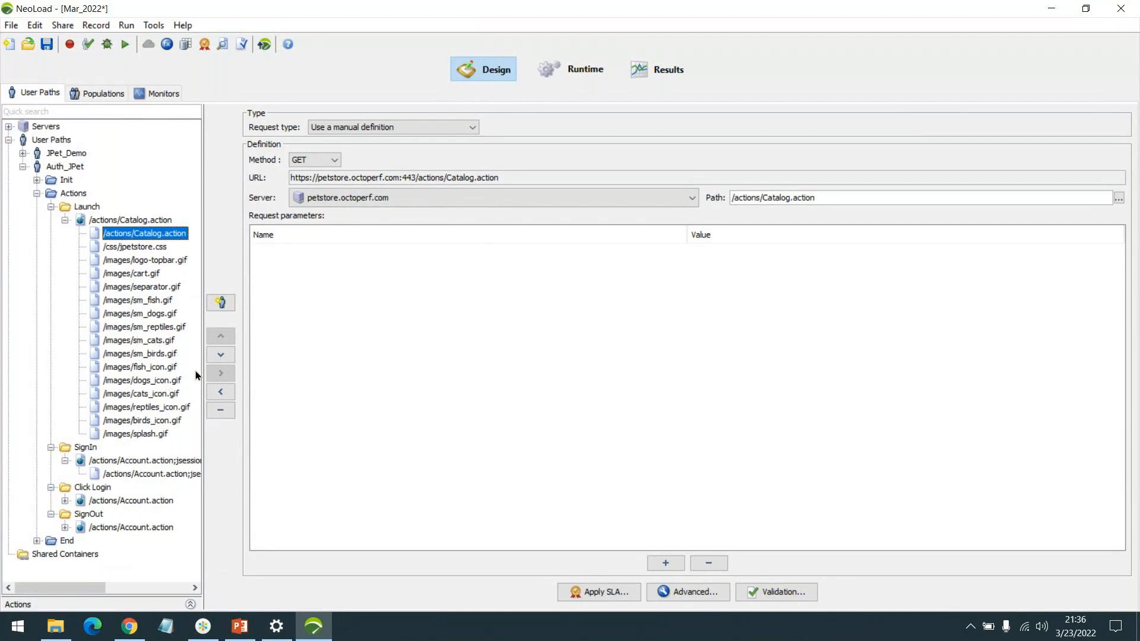
click(65, 500)
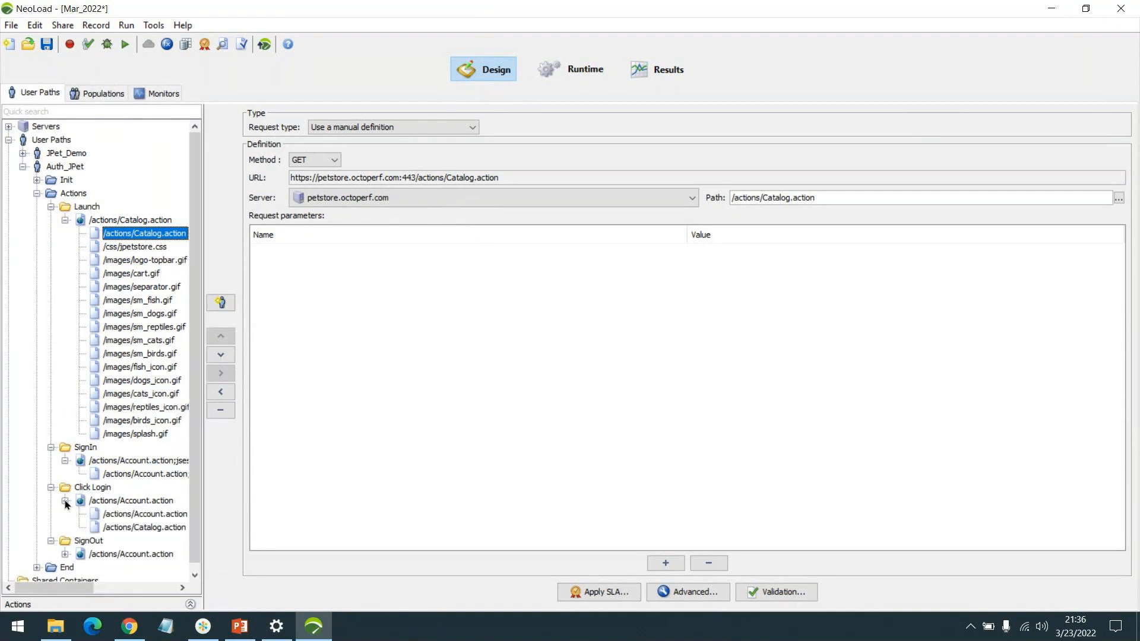
click(66, 554)
click(143, 471)
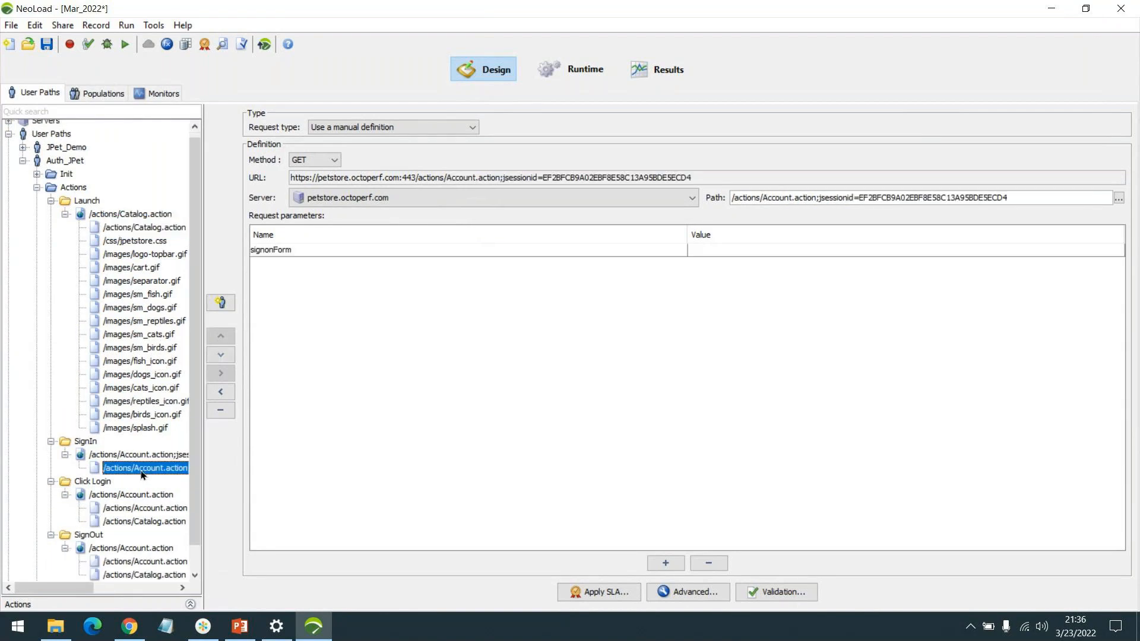
Step: Examine the username and password POST parameters of the Account.action request under Click Login
click(144, 509)
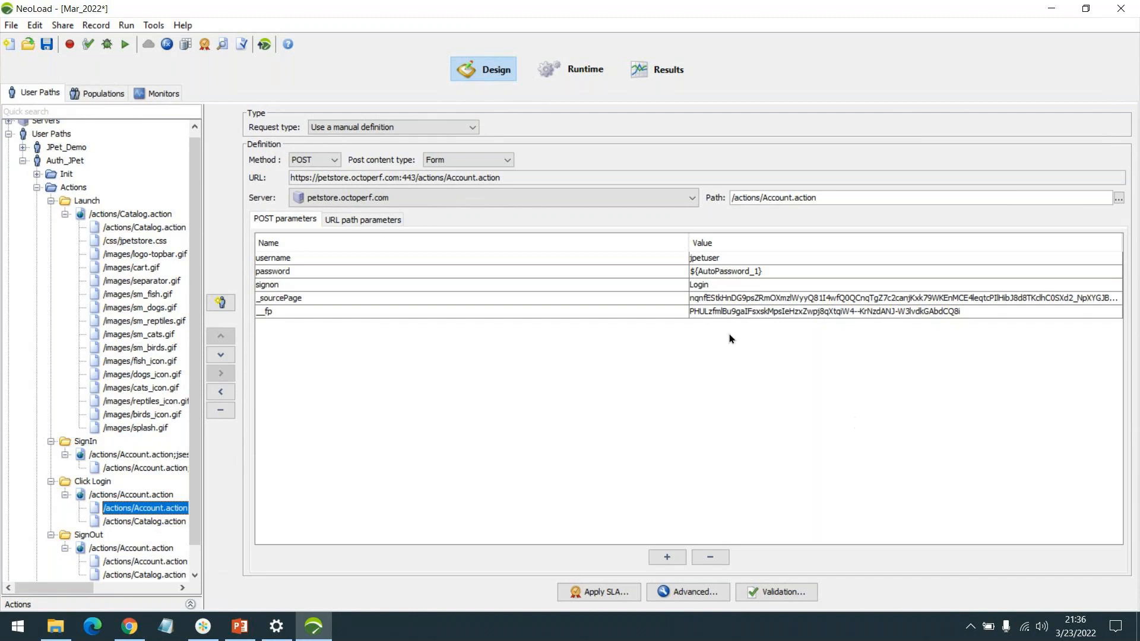
click(743, 255)
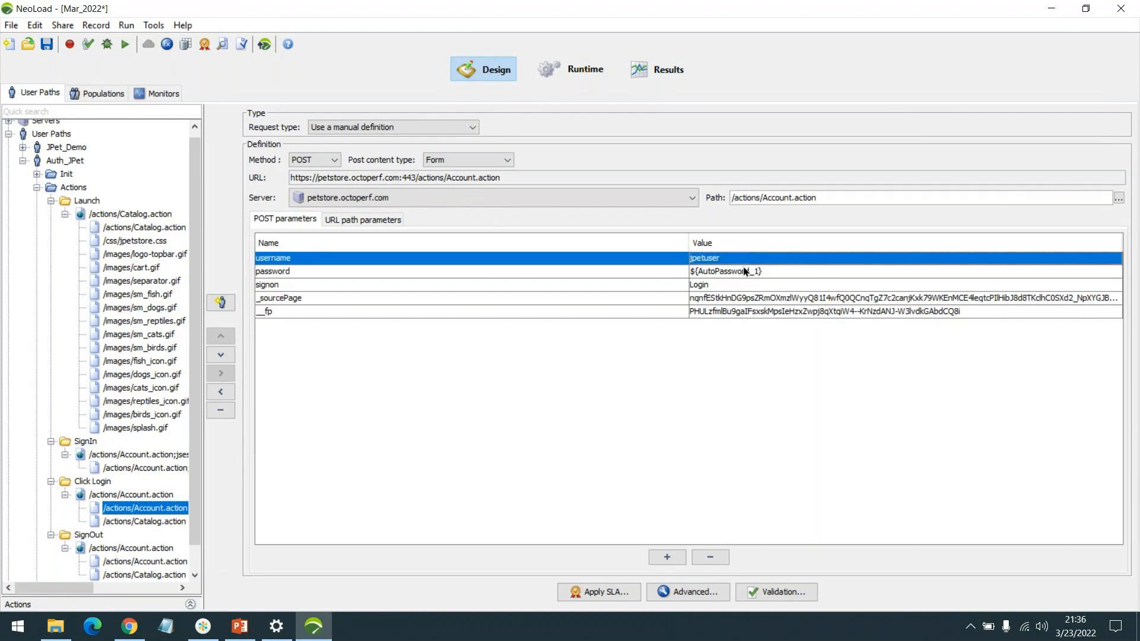
click(742, 272)
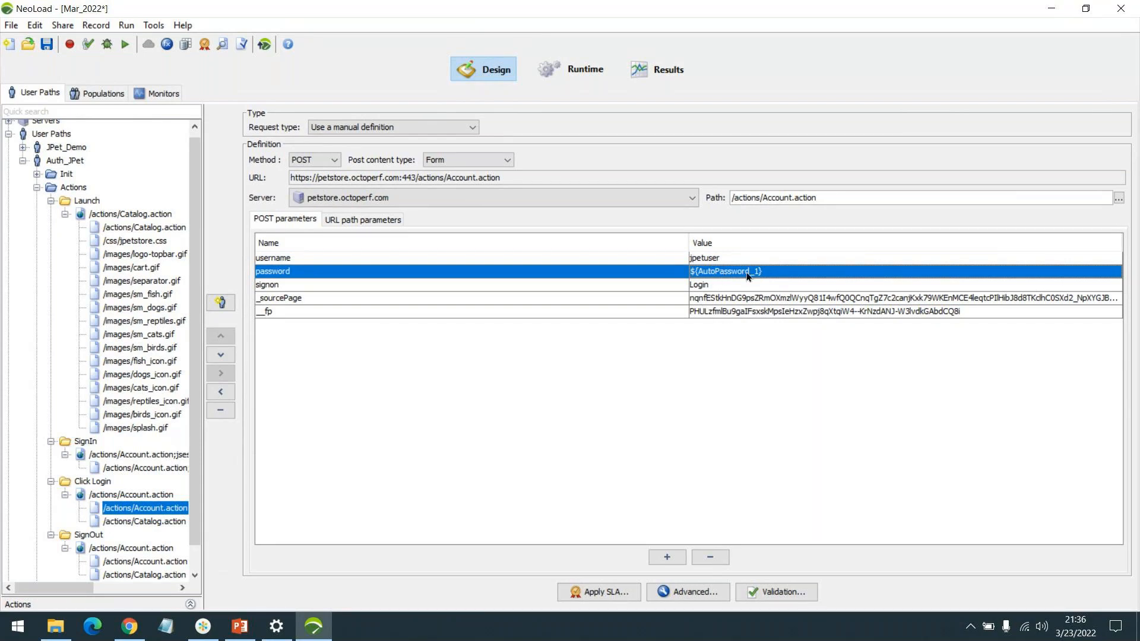
Step: Open the project's variables beside the request parameters and reveal the value of the AutoPassword_1 password variable
click(167, 45)
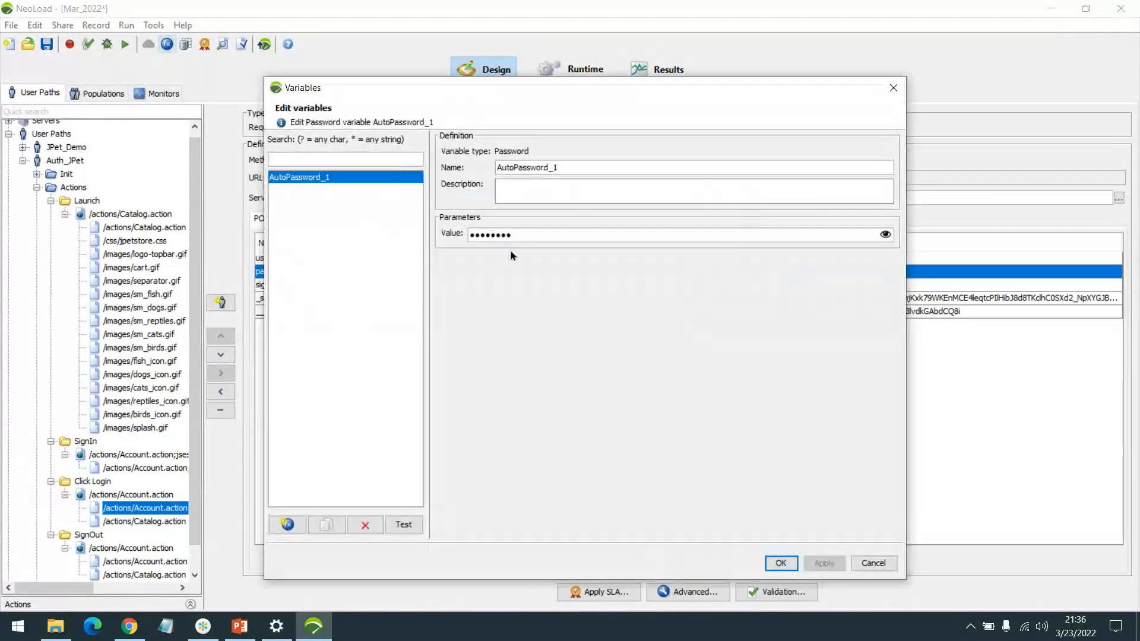
drag(522, 76, 542, 450)
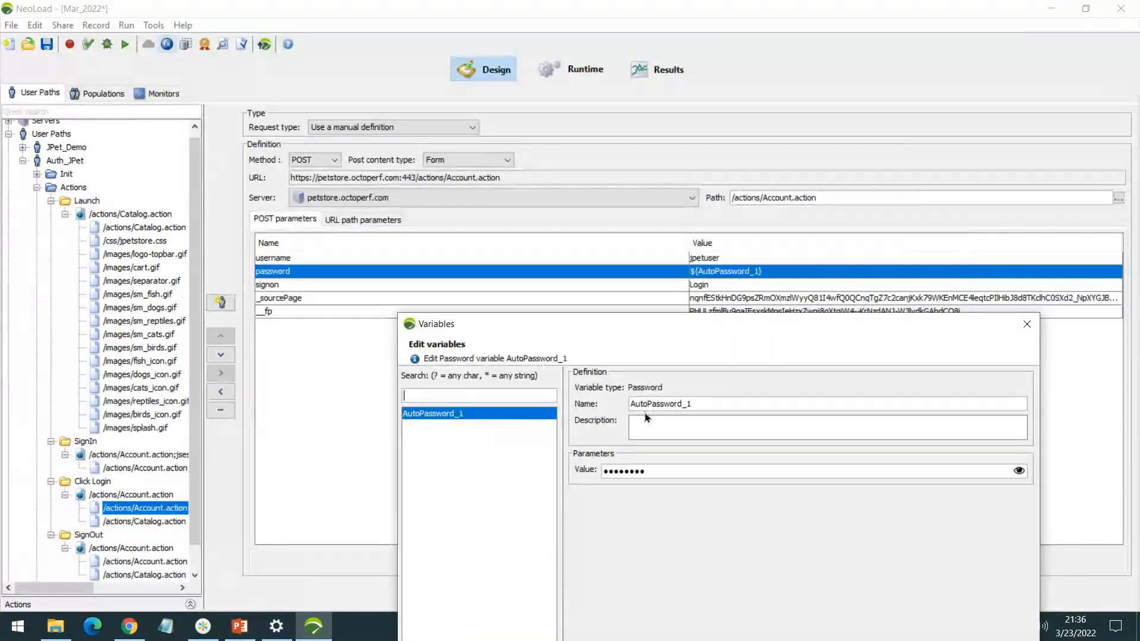
click(1018, 472)
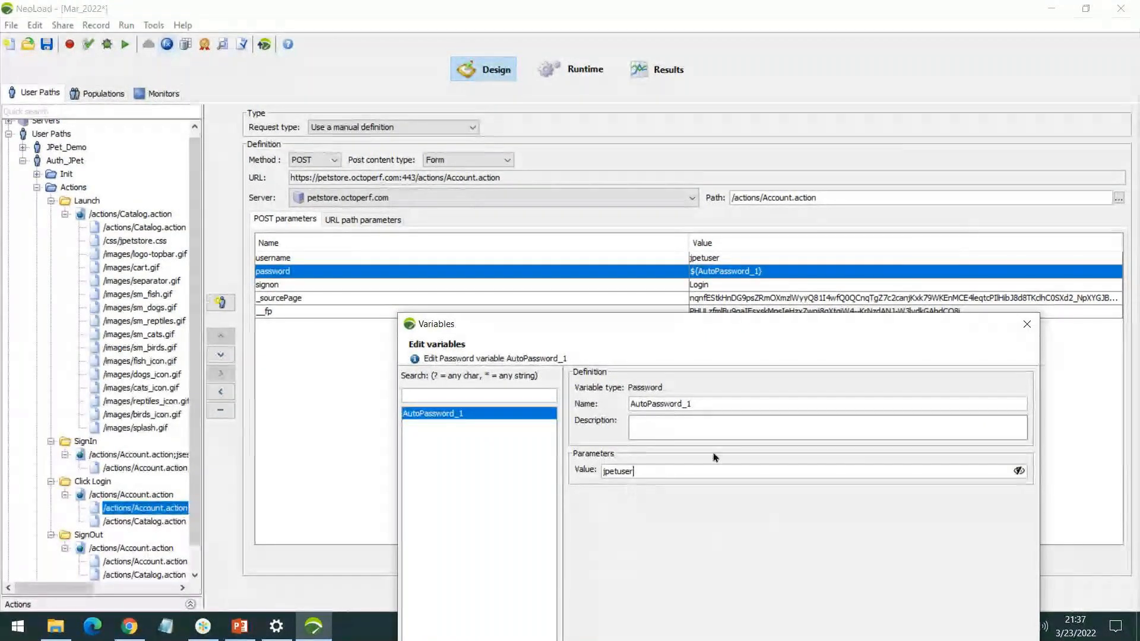
Step: Close the variables window and replace the password parameter's variable expression in the Click Login request with the literal account password
click(1027, 324)
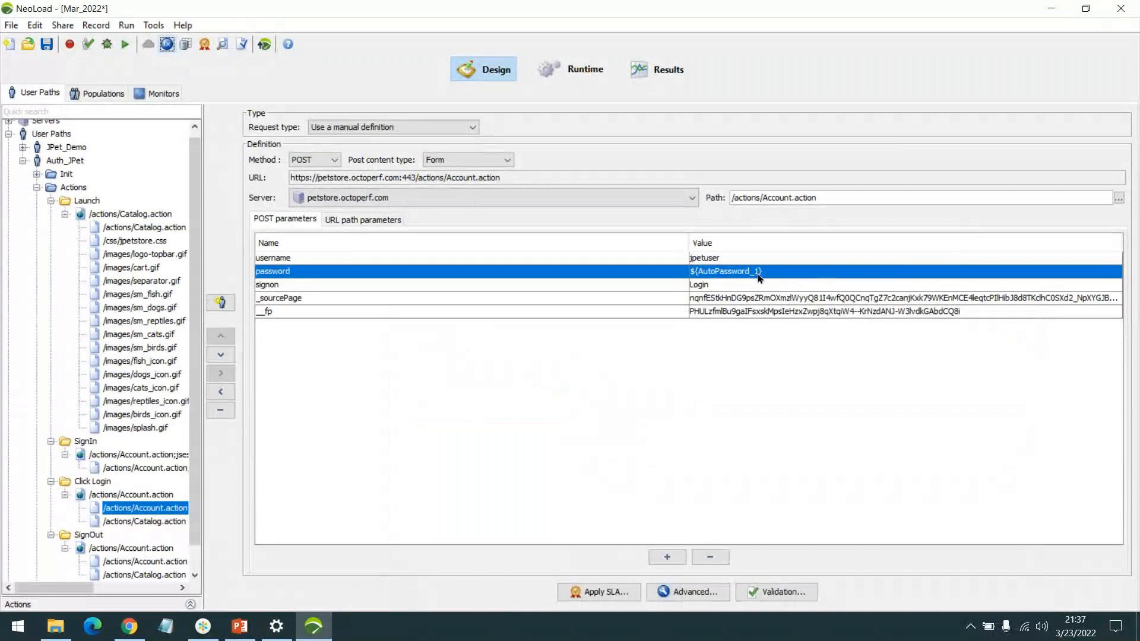
double_click(780, 271)
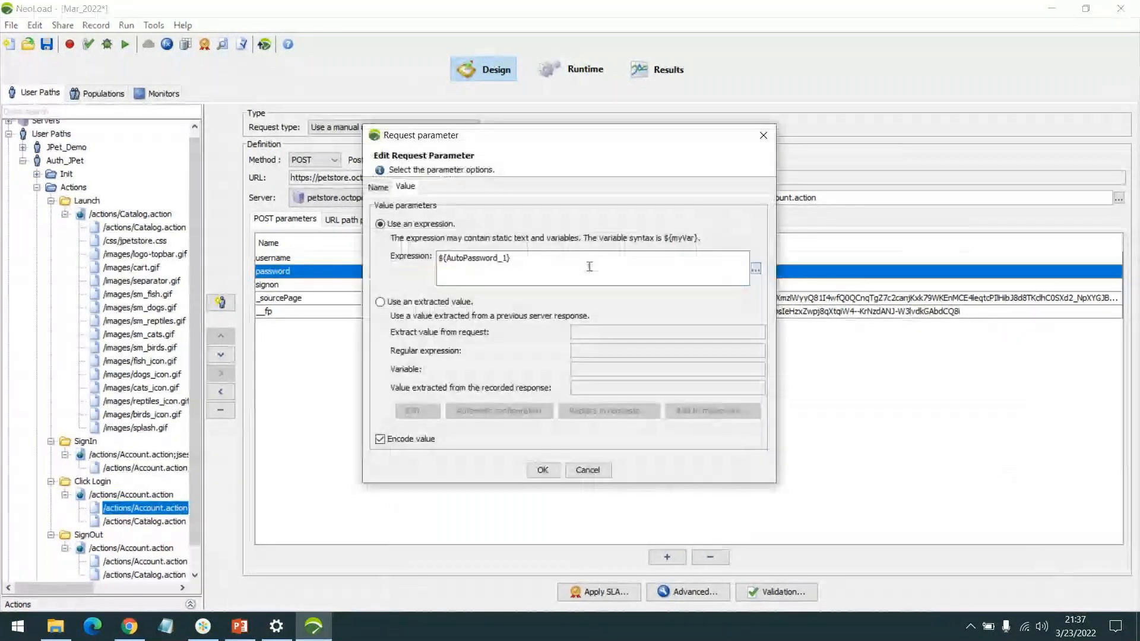
text(jpetuser)
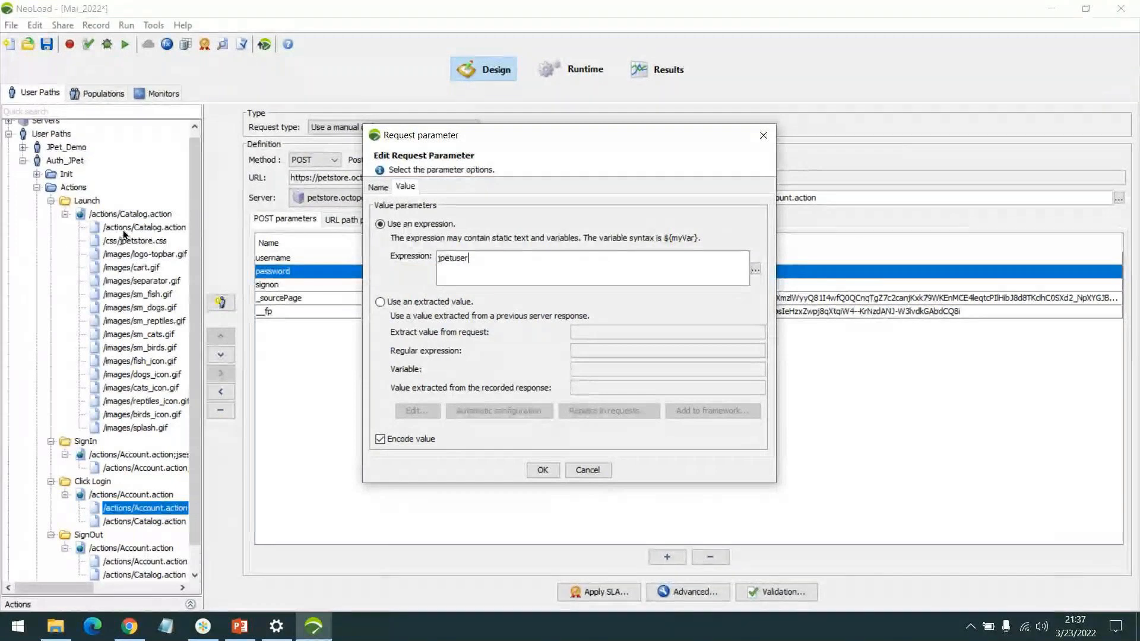
click(546, 470)
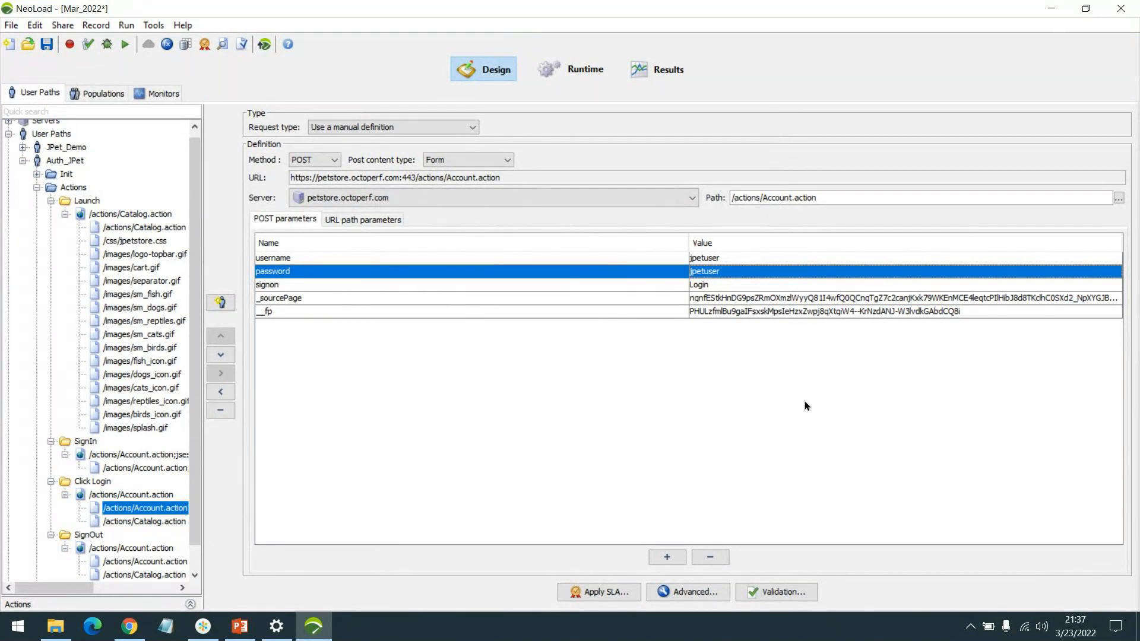
Step: Review the username, password, _sourcePage and __fp POST parameters of the Account.action login request
click(724, 262)
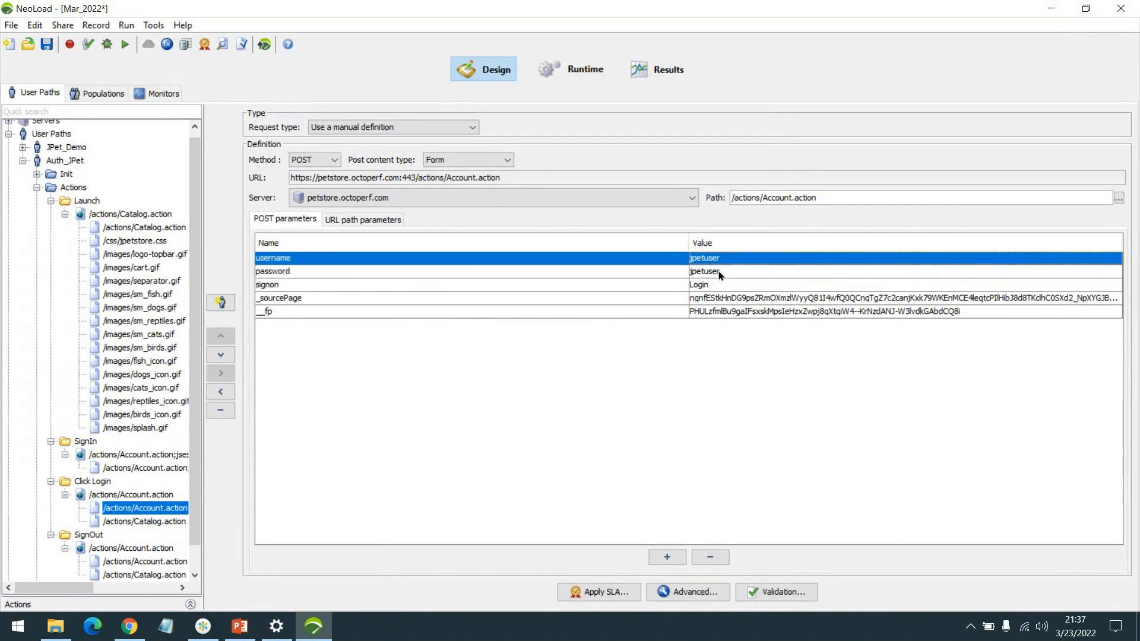
click(713, 272)
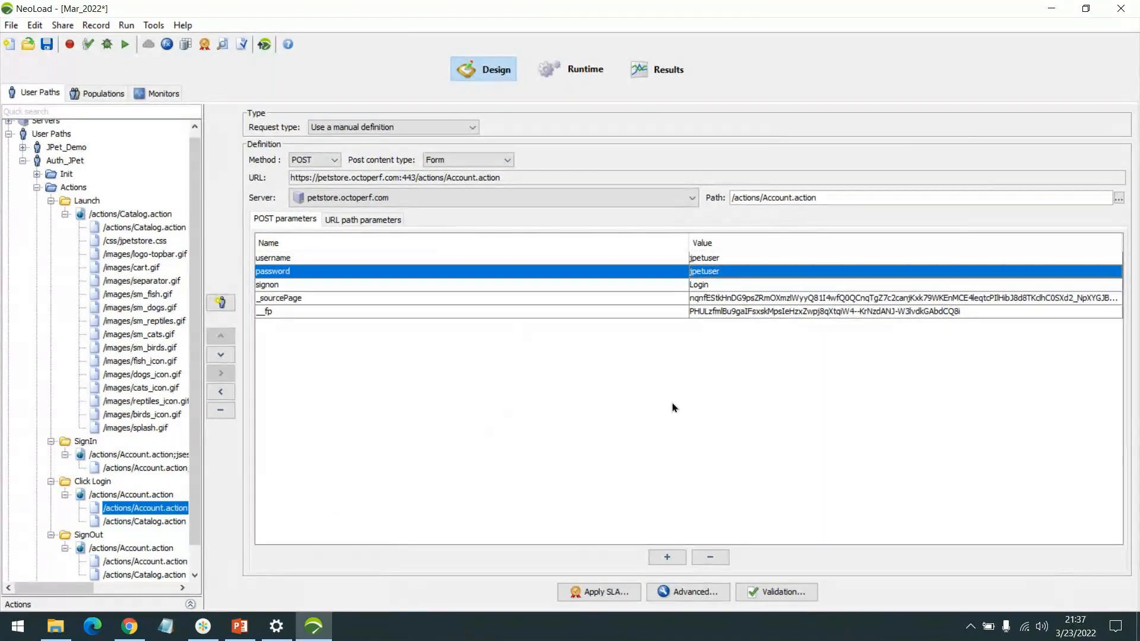
click(747, 299)
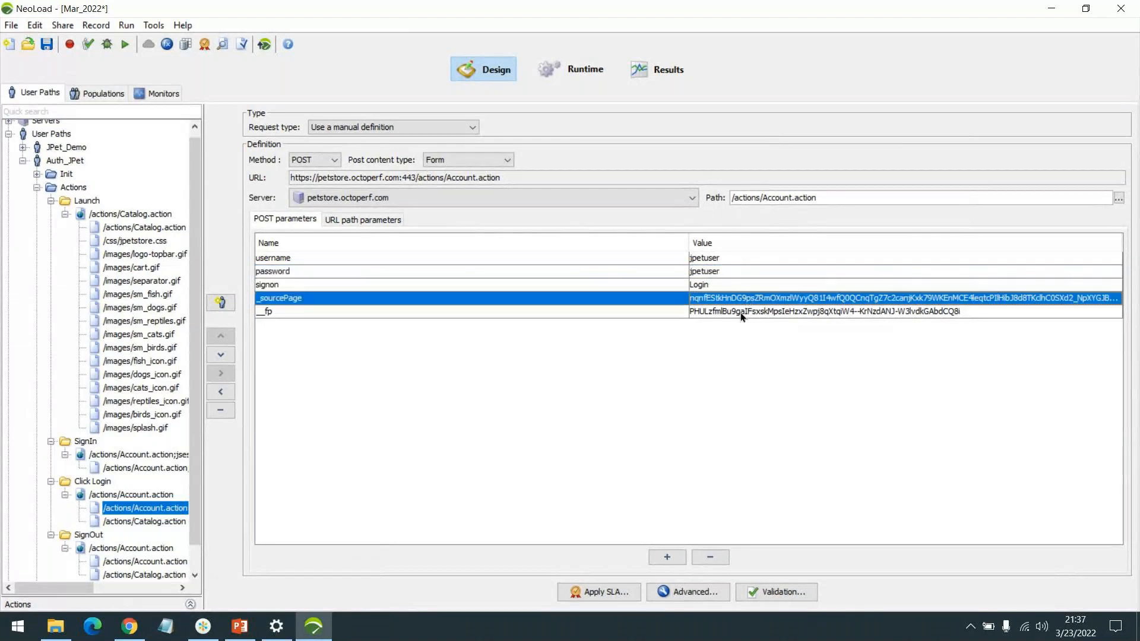
click(741, 314)
click(747, 300)
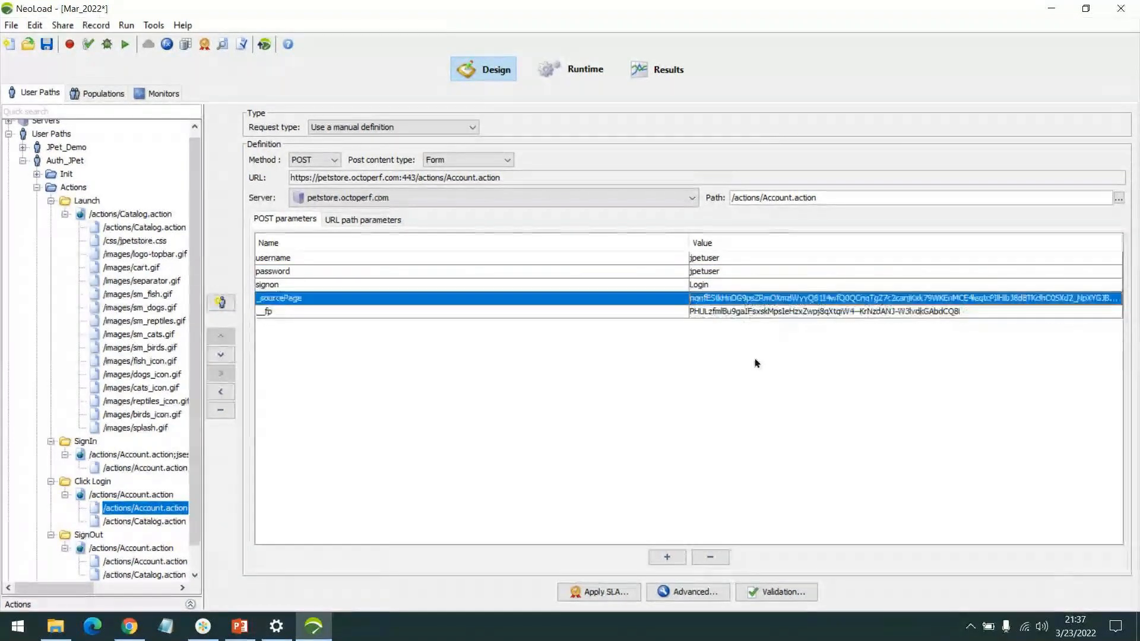
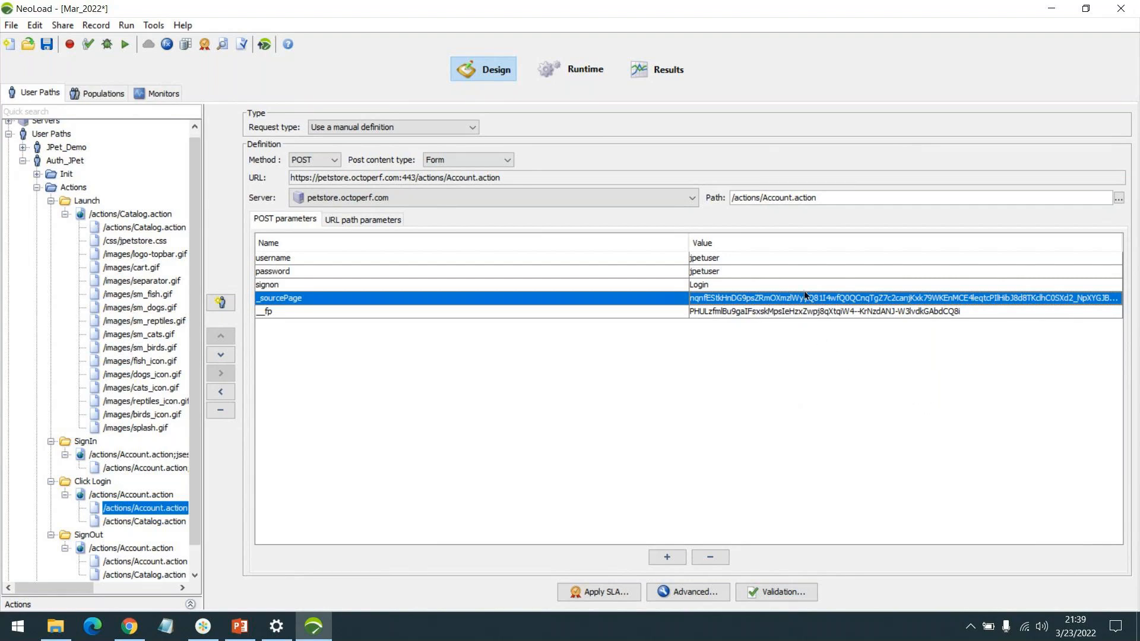
Step: Duplicate the Auth_JPet user path and name the copy Auth_JPet_AC
scroll(150, 471, down, 1)
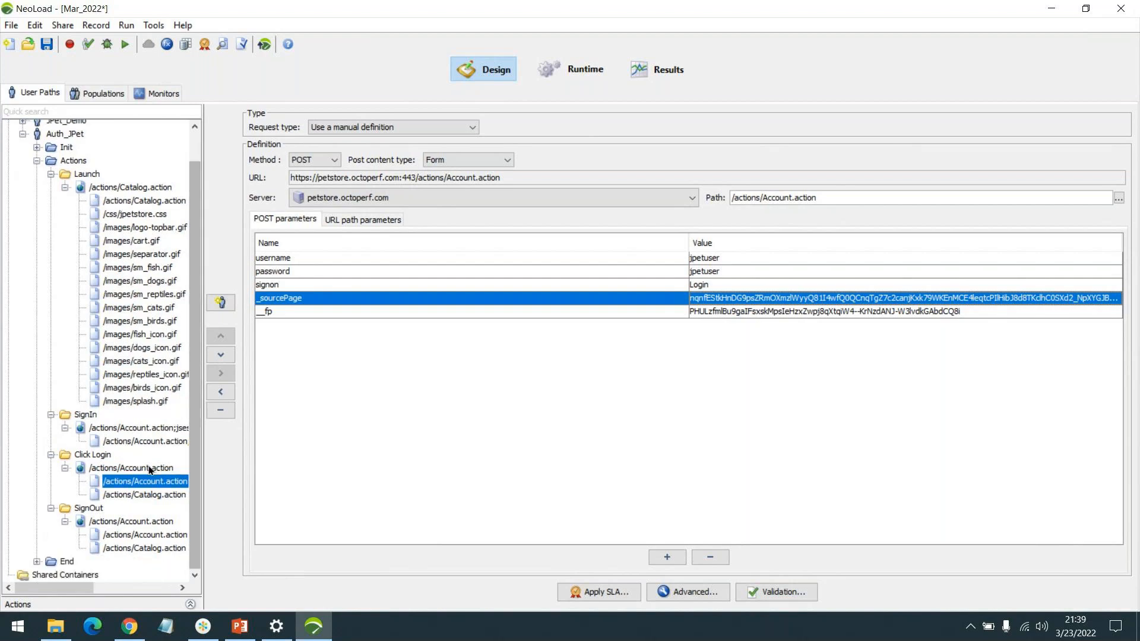
scroll(150, 471, up, 1)
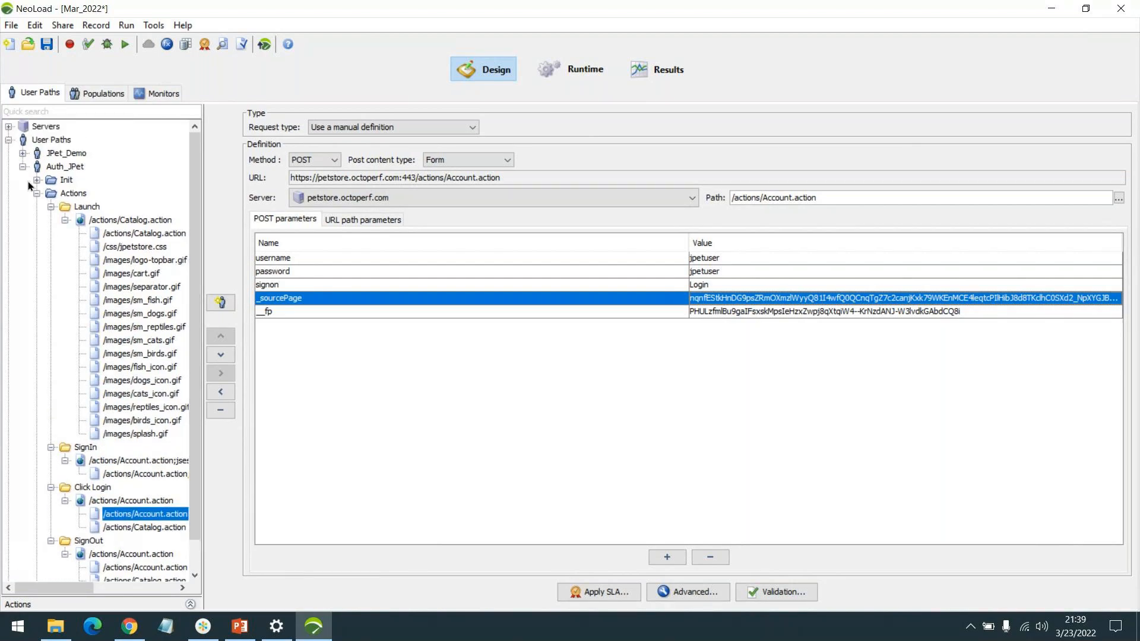
click(37, 194)
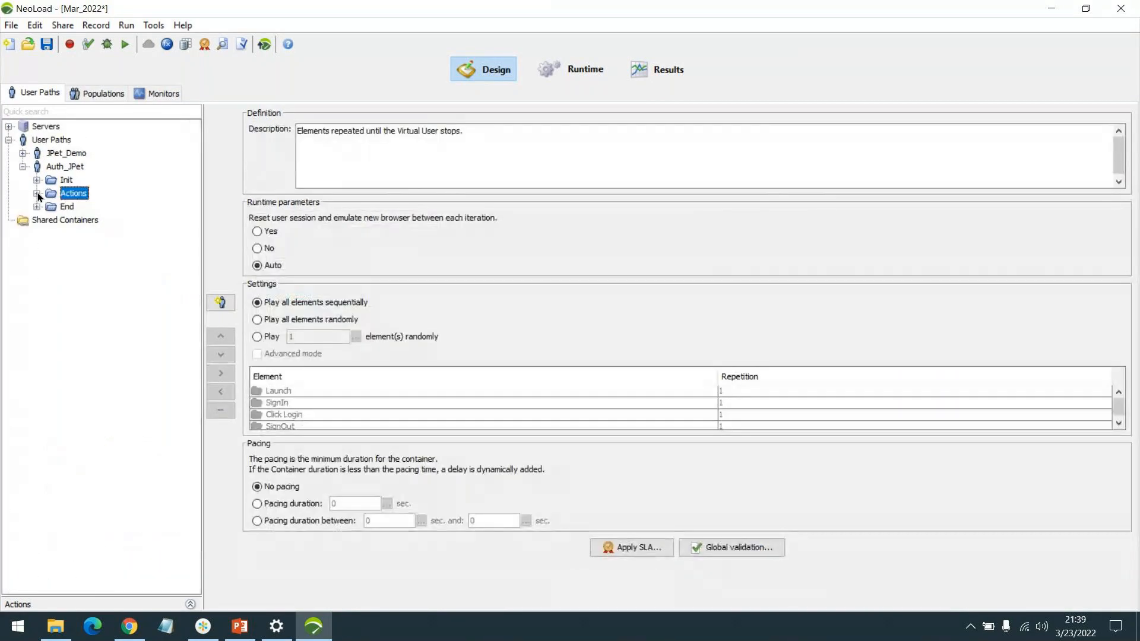
click(23, 167)
right_click(60, 168)
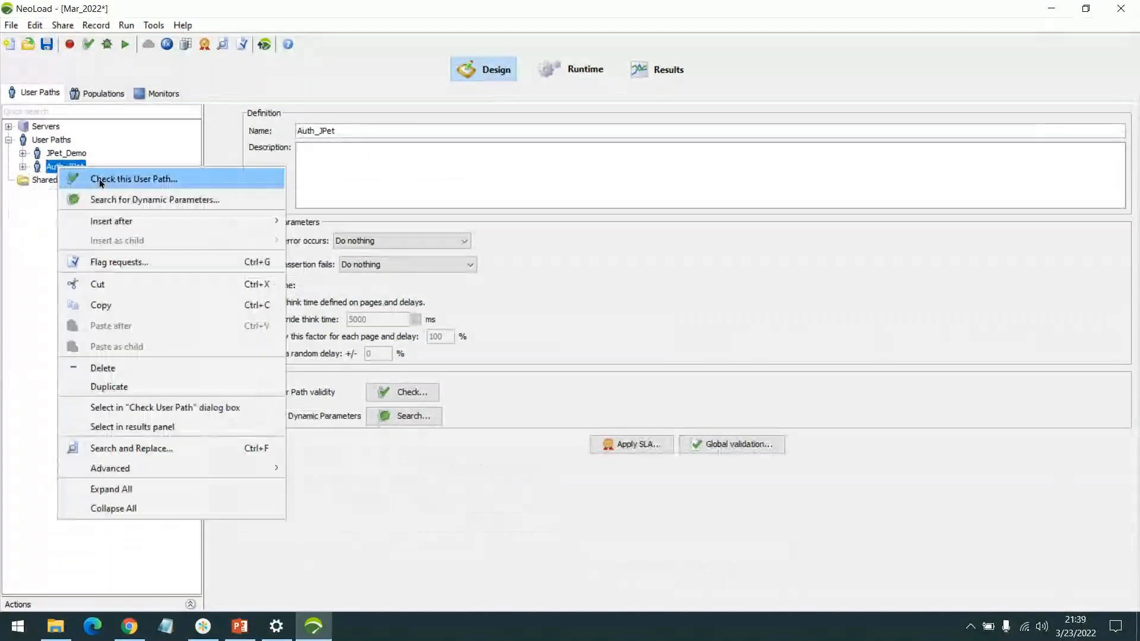
click(158, 386)
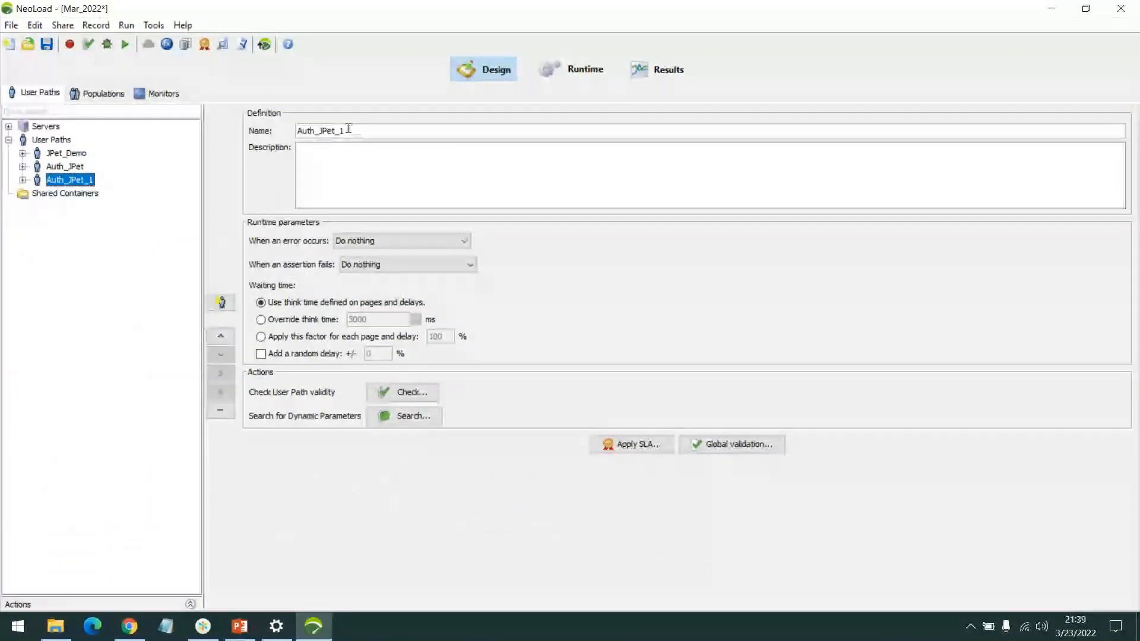
key(BackSpace)
text(AC)
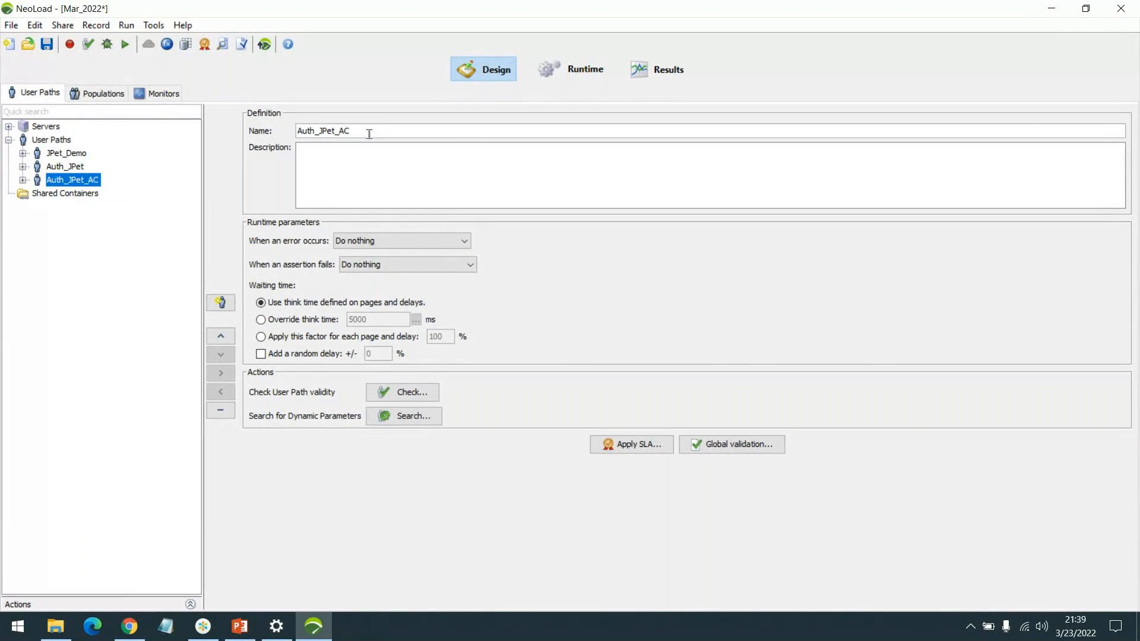
Step: Search the Auth_JPet_AC user path for framework and generic dynamic parameters, allowing firewall access, and apply the changes to the Account.action request
double_click(76, 182)
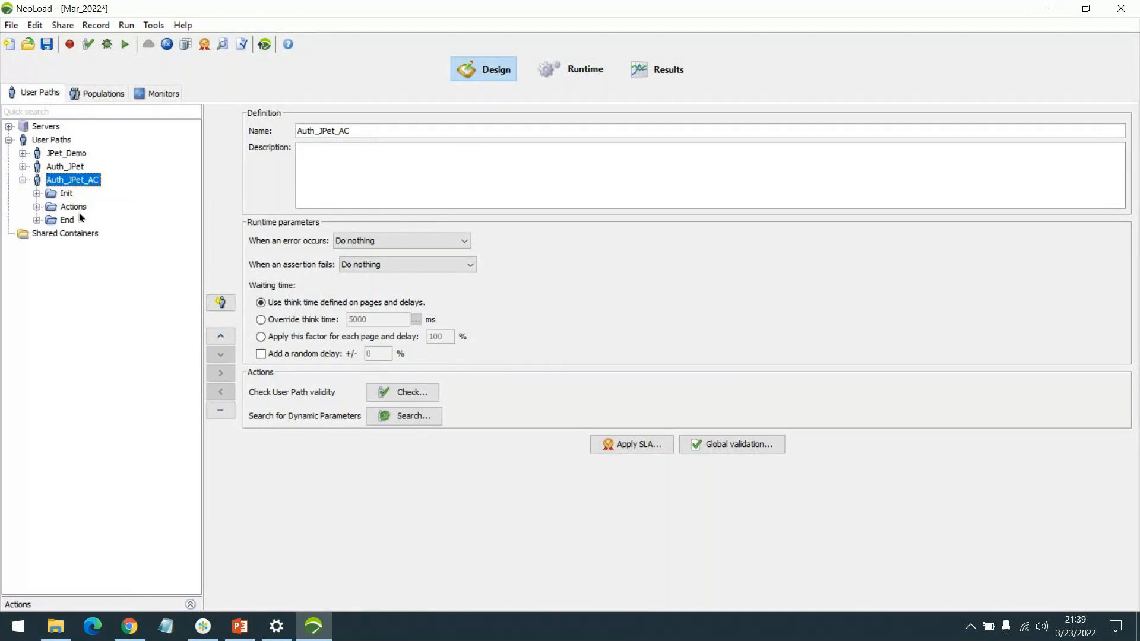
click(76, 207)
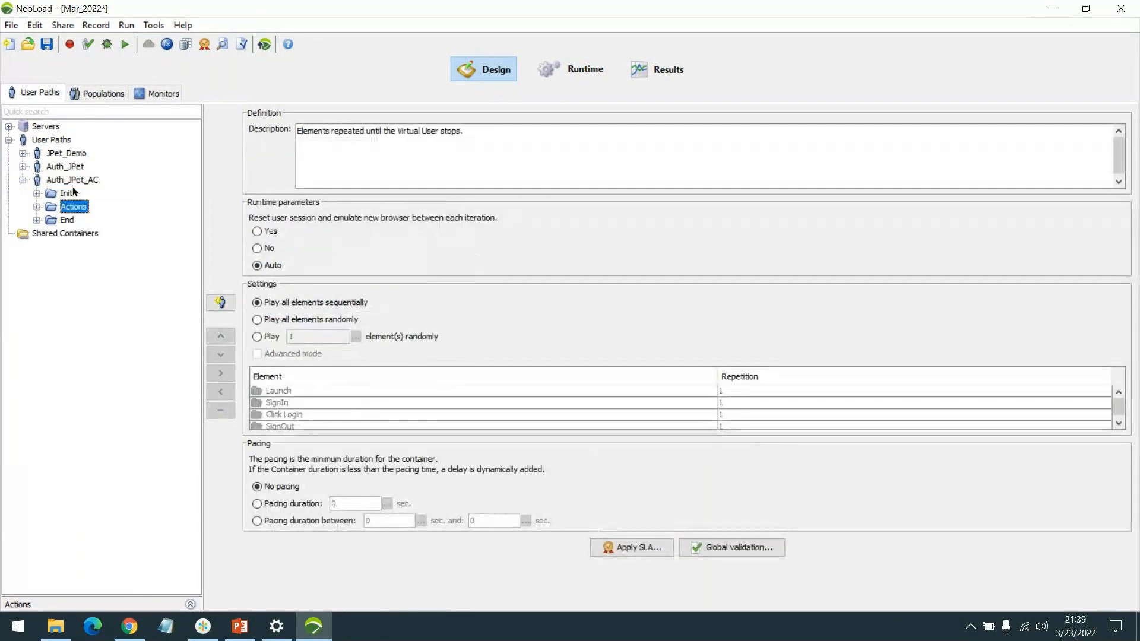
click(75, 181)
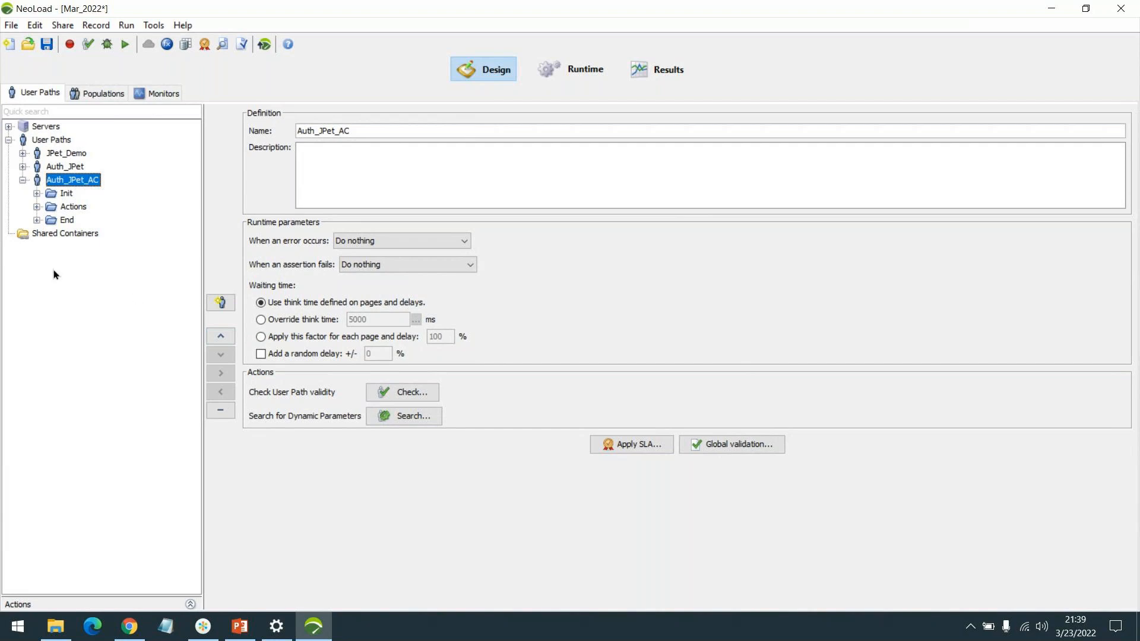
click(38, 207)
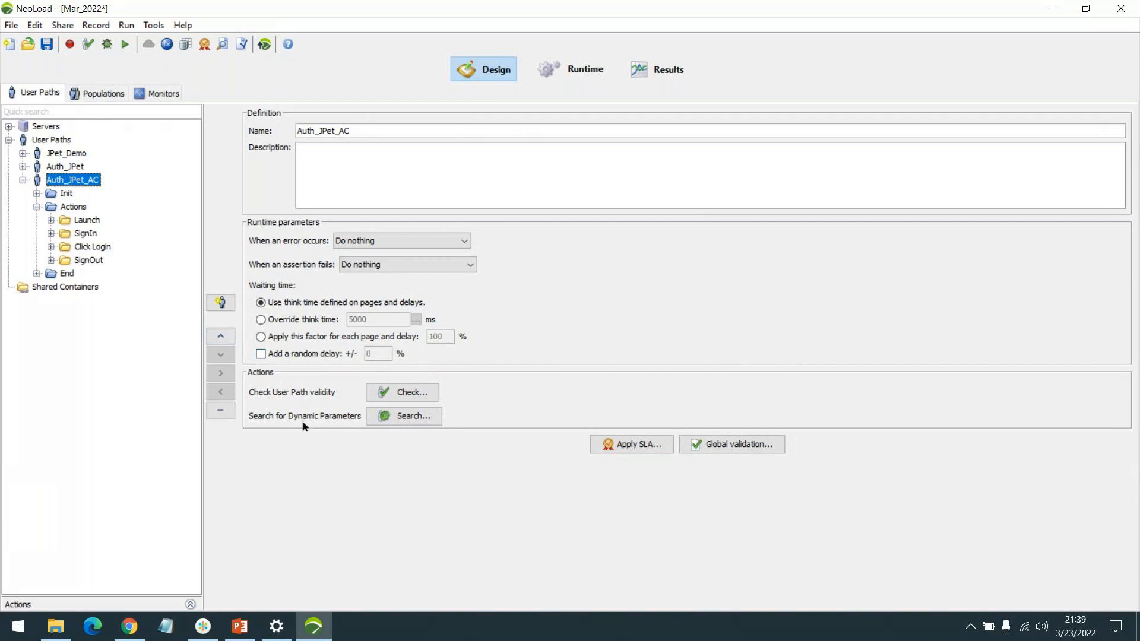
click(404, 421)
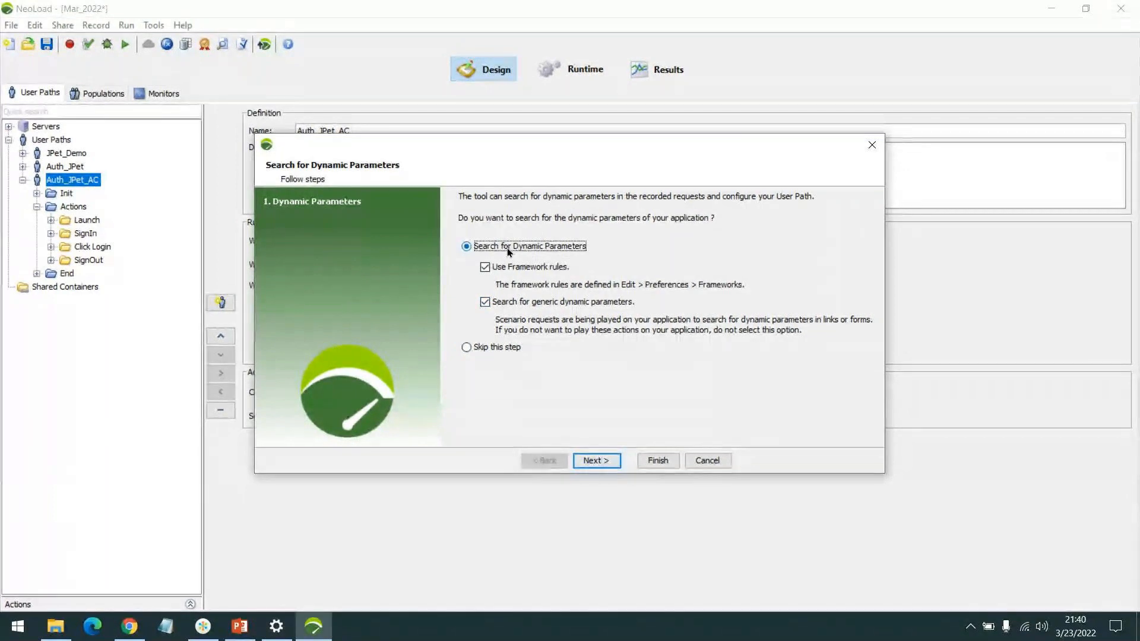
click(596, 460)
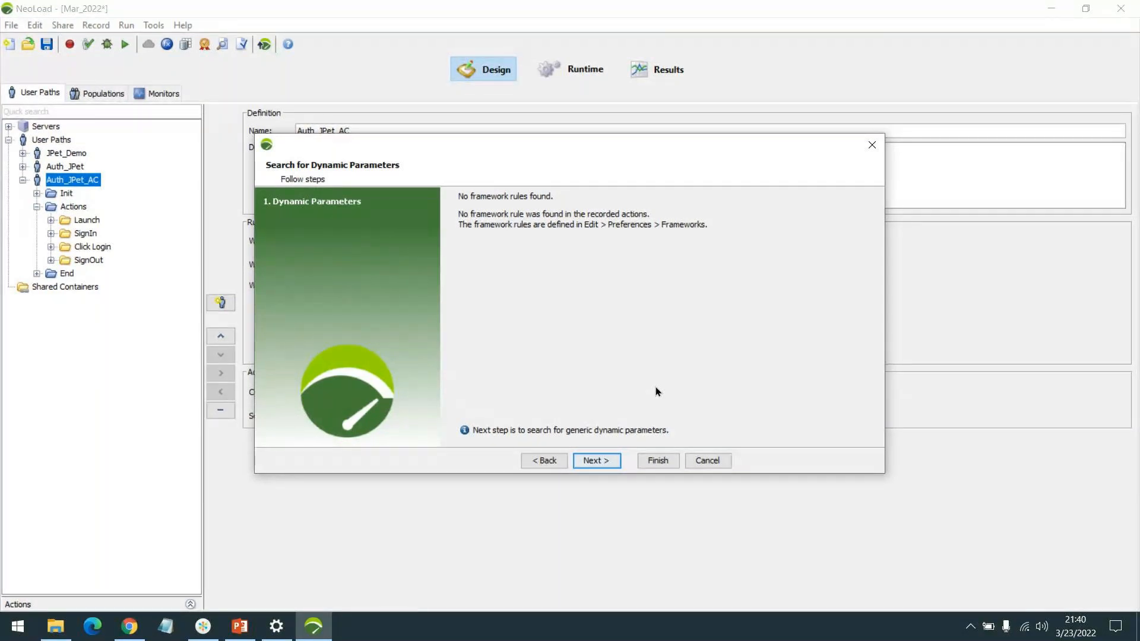
click(597, 460)
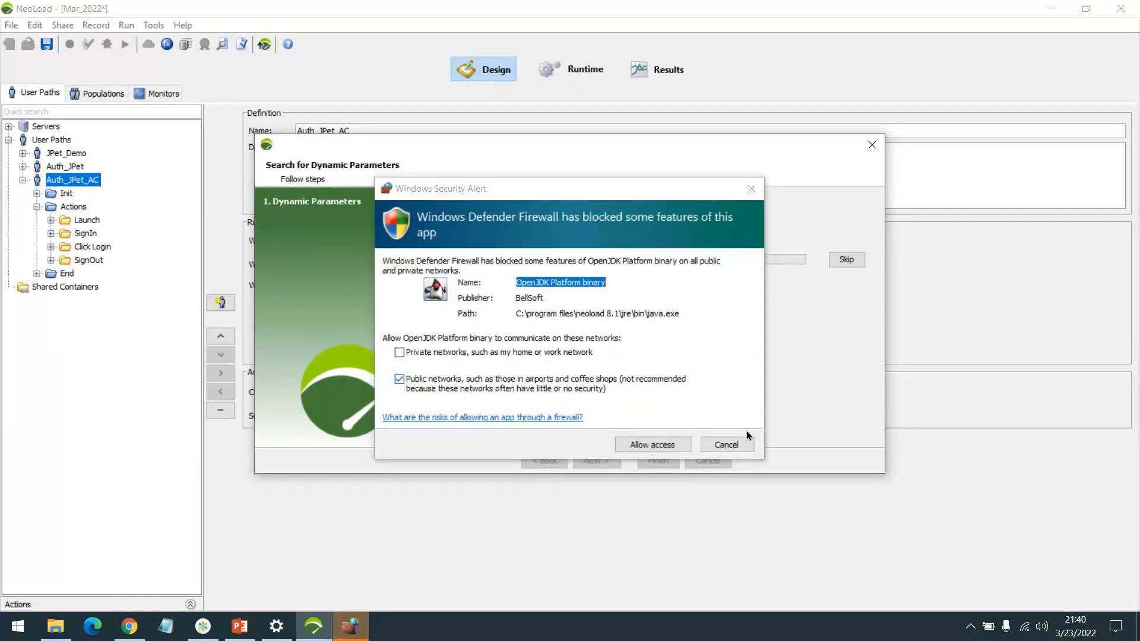
click(664, 454)
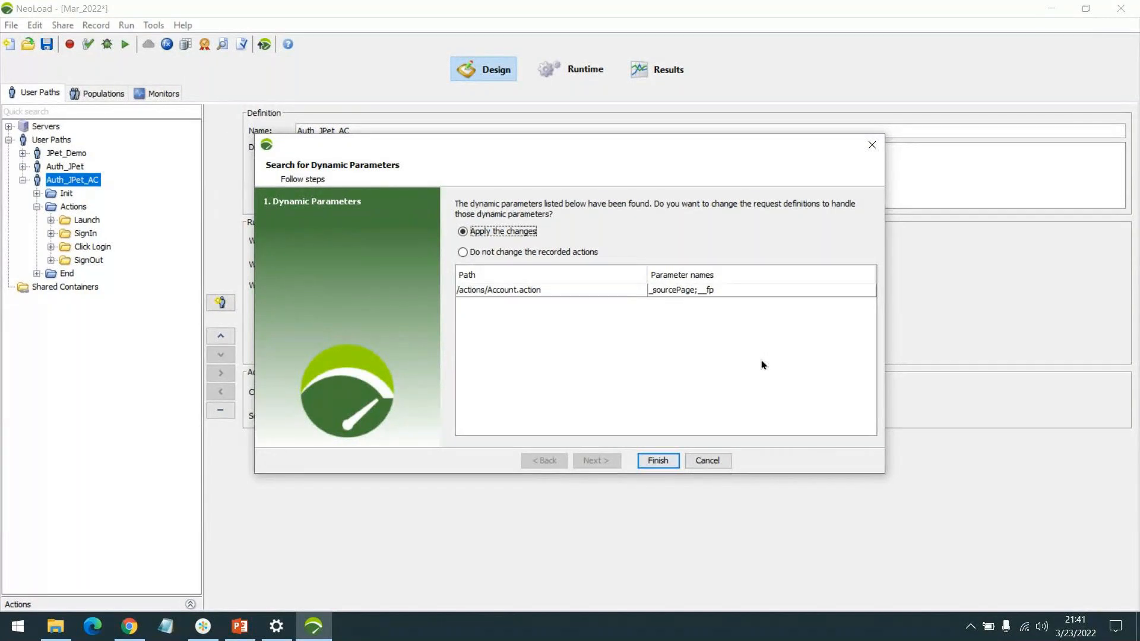
click(496, 290)
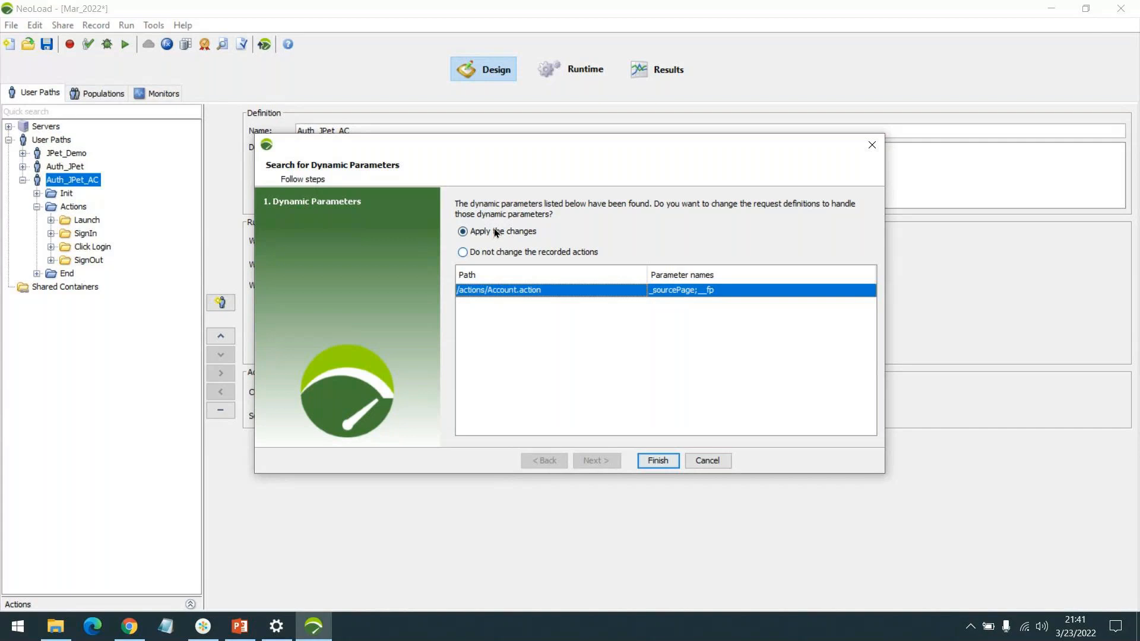
click(658, 462)
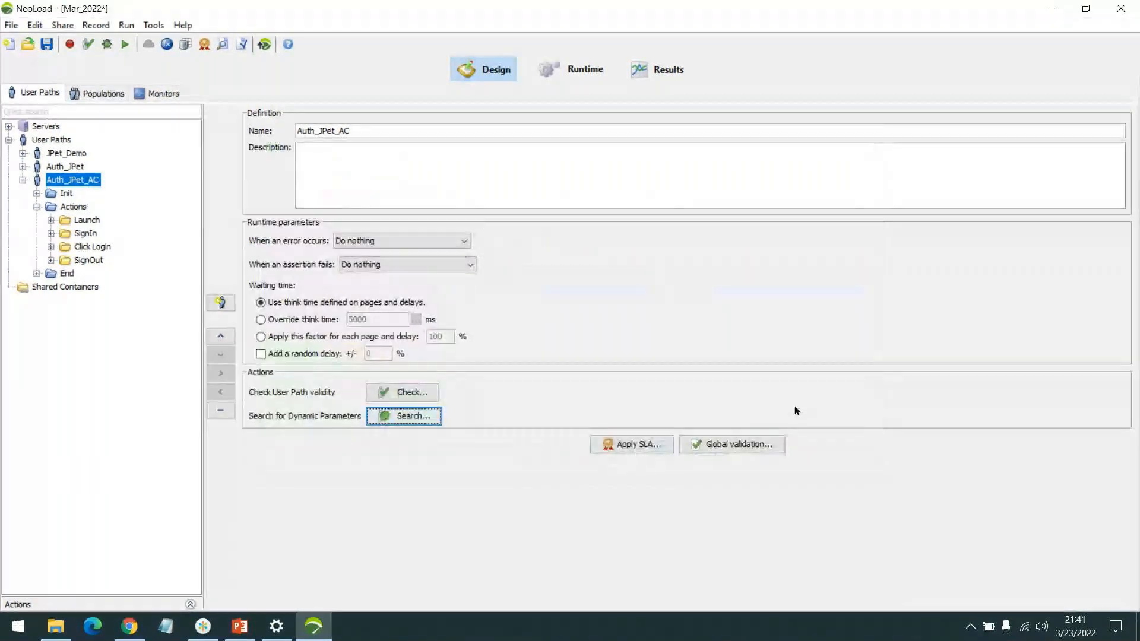
Step: Compare the POST parameters of the Click Login Account.action request in Auth_JPet with those in Auth_JPet_AC
click(51, 247)
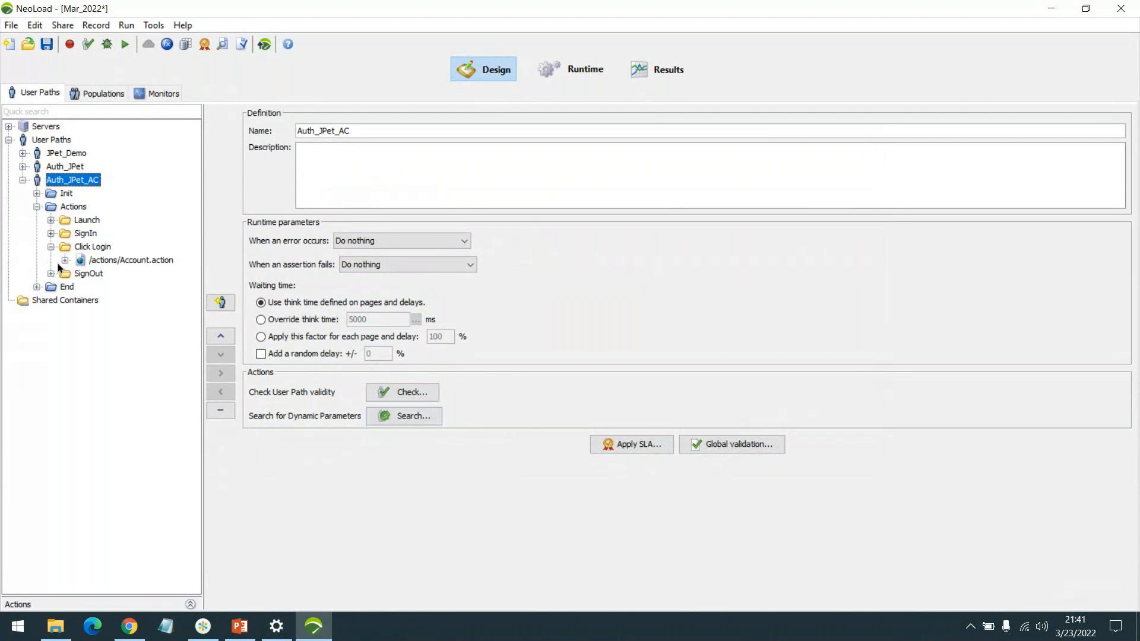
click(66, 261)
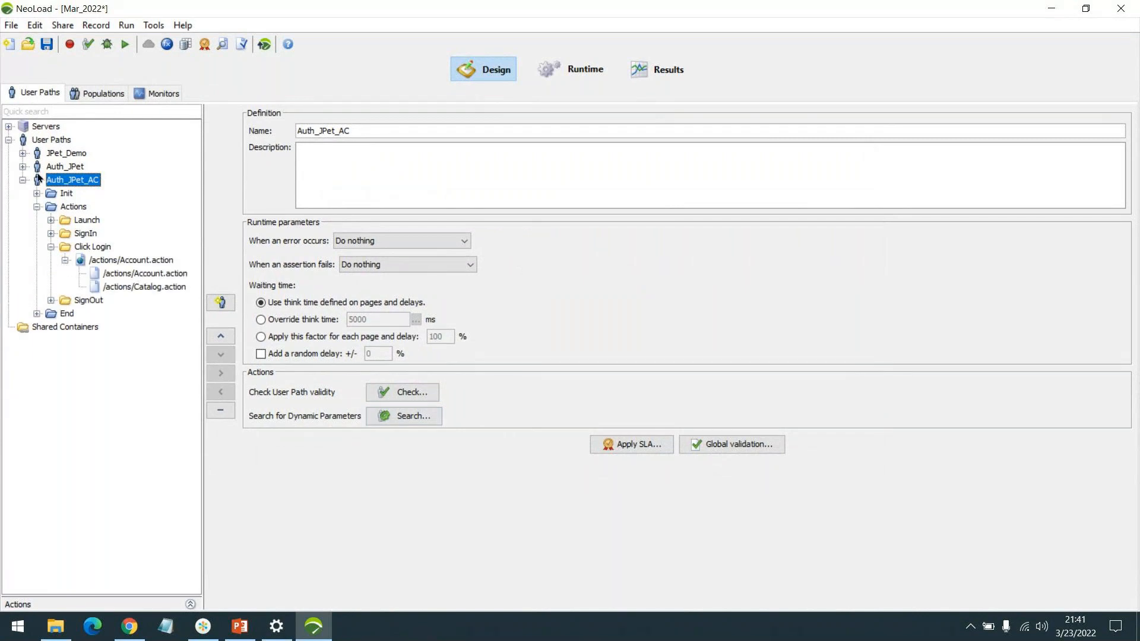
click(22, 167)
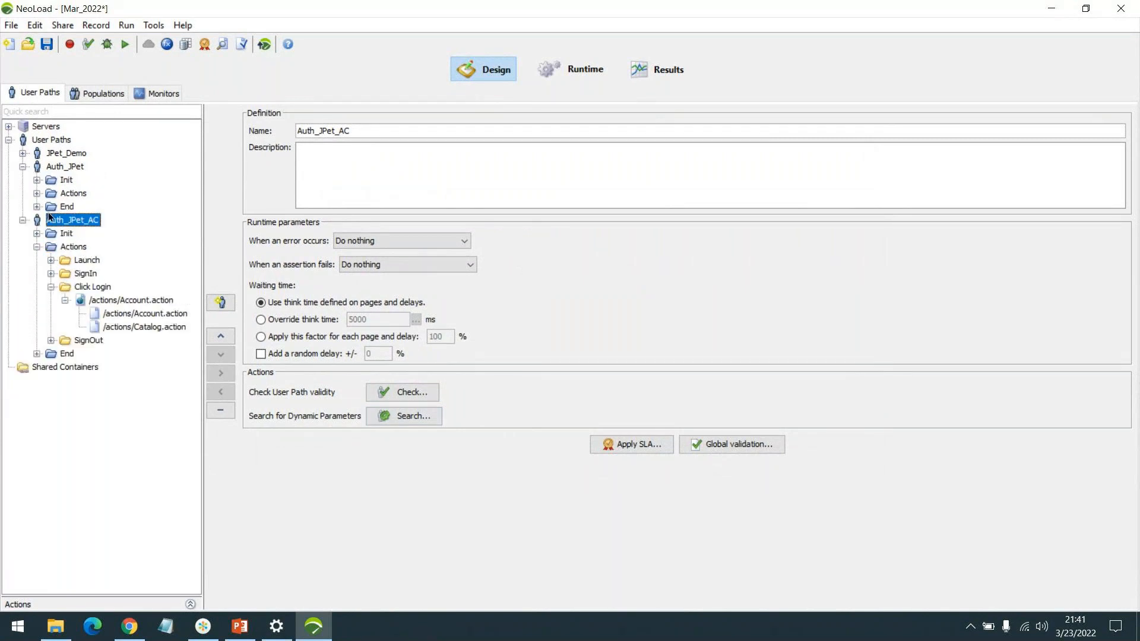
click(37, 194)
click(51, 233)
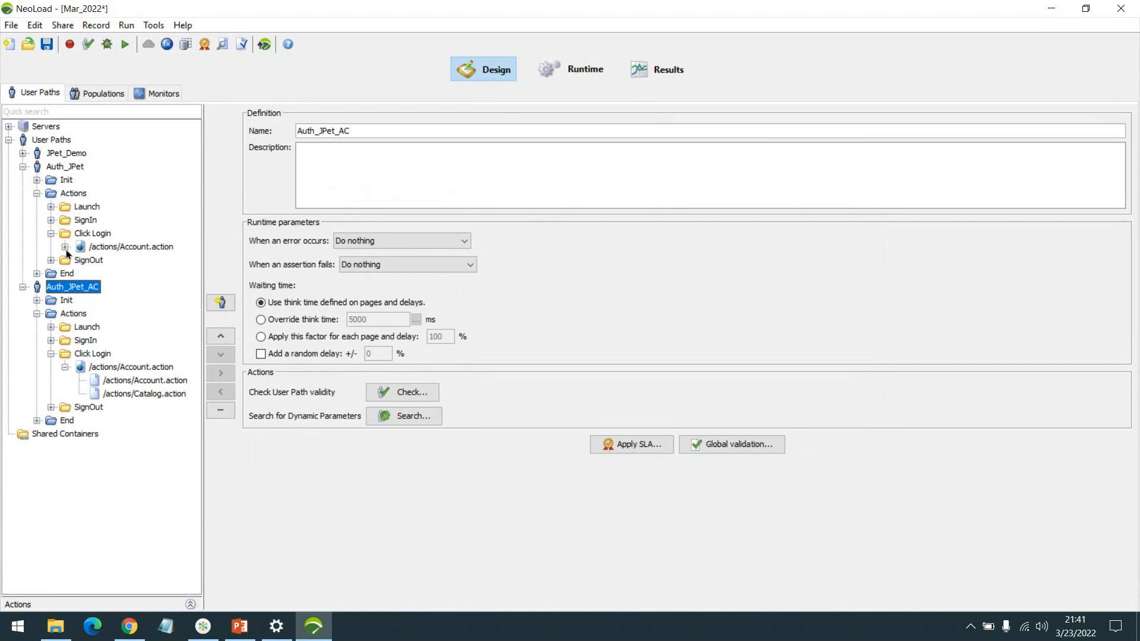
click(65, 246)
click(146, 260)
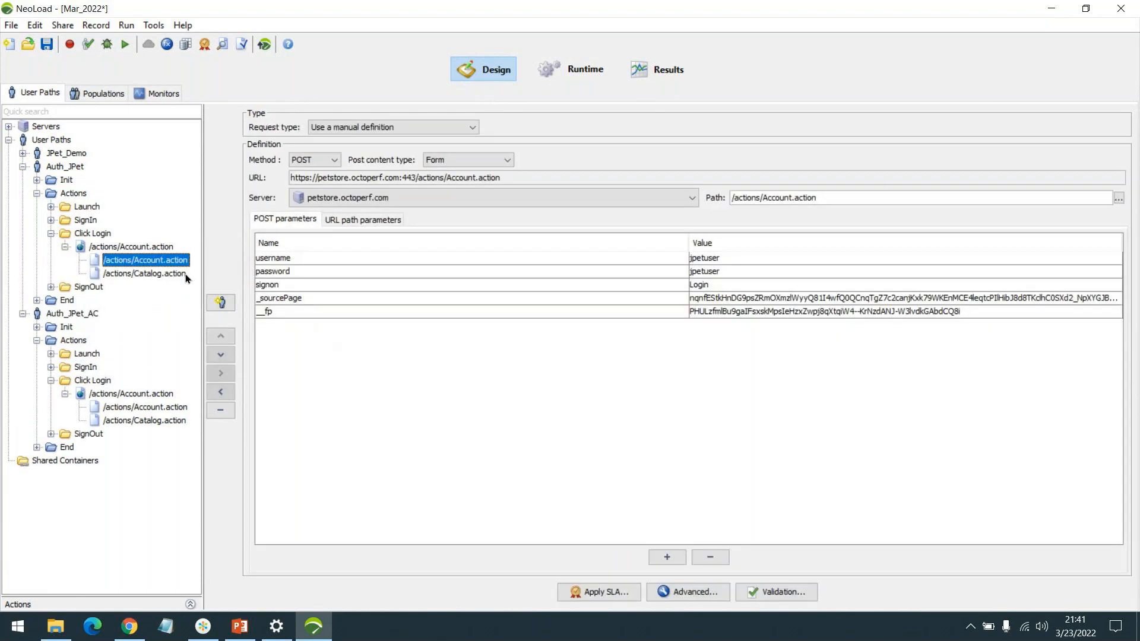
click(131, 409)
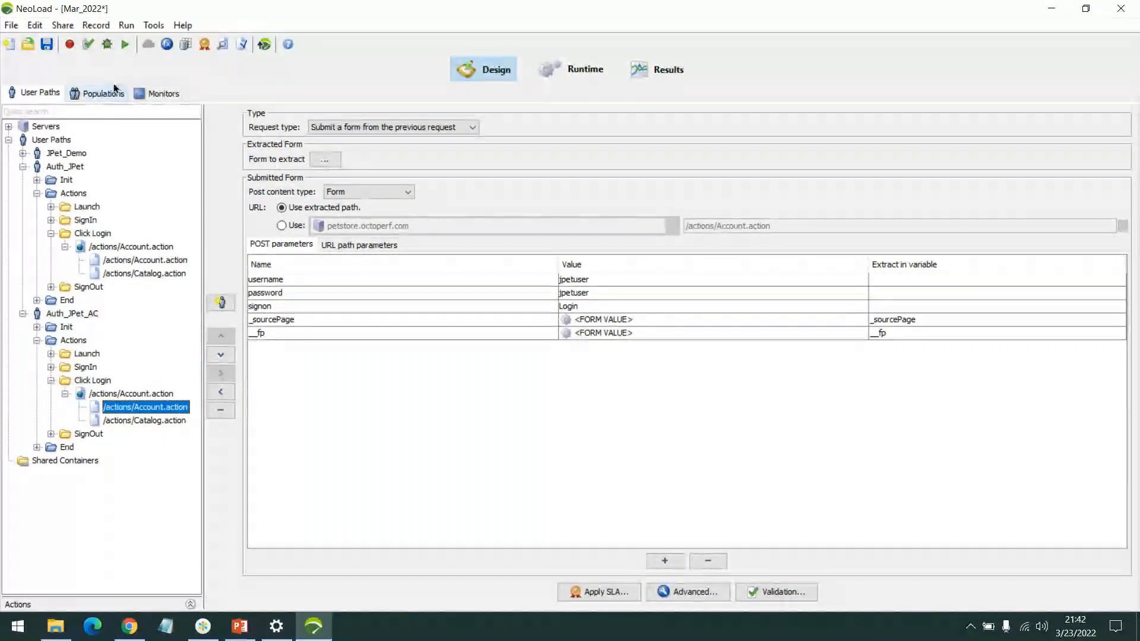
click(87, 46)
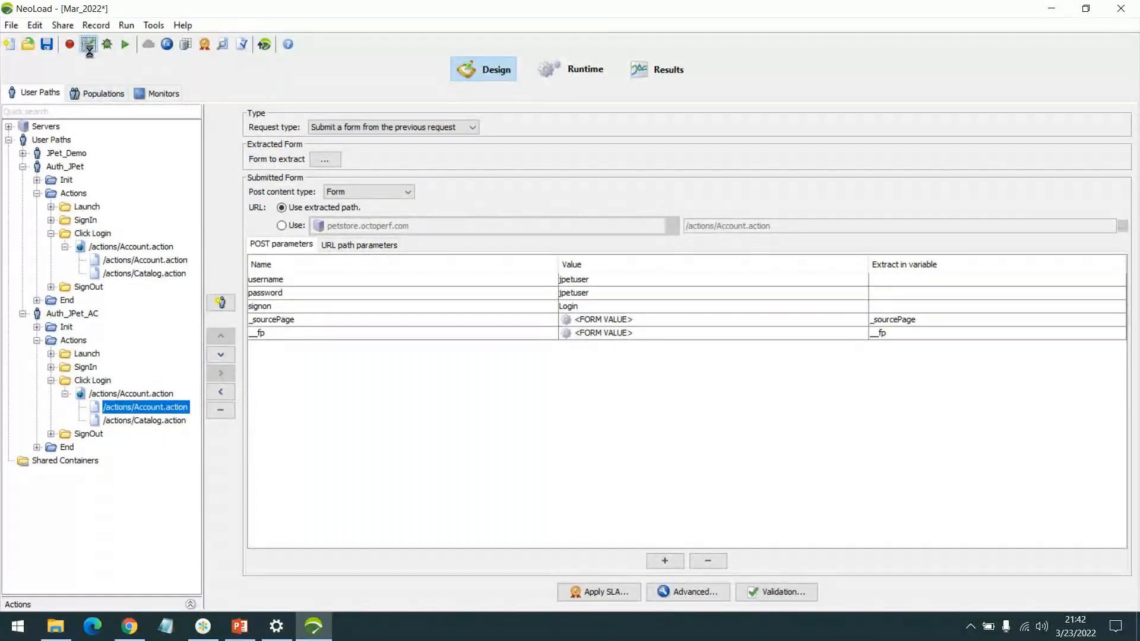
click(618, 101)
click(718, 202)
click(717, 176)
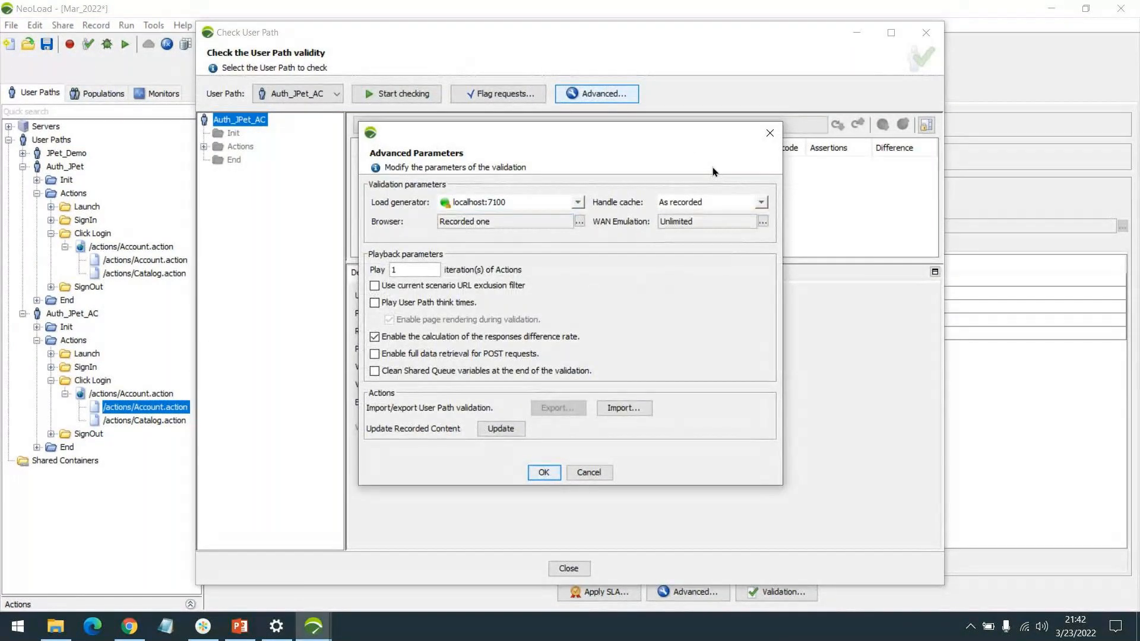
click(770, 133)
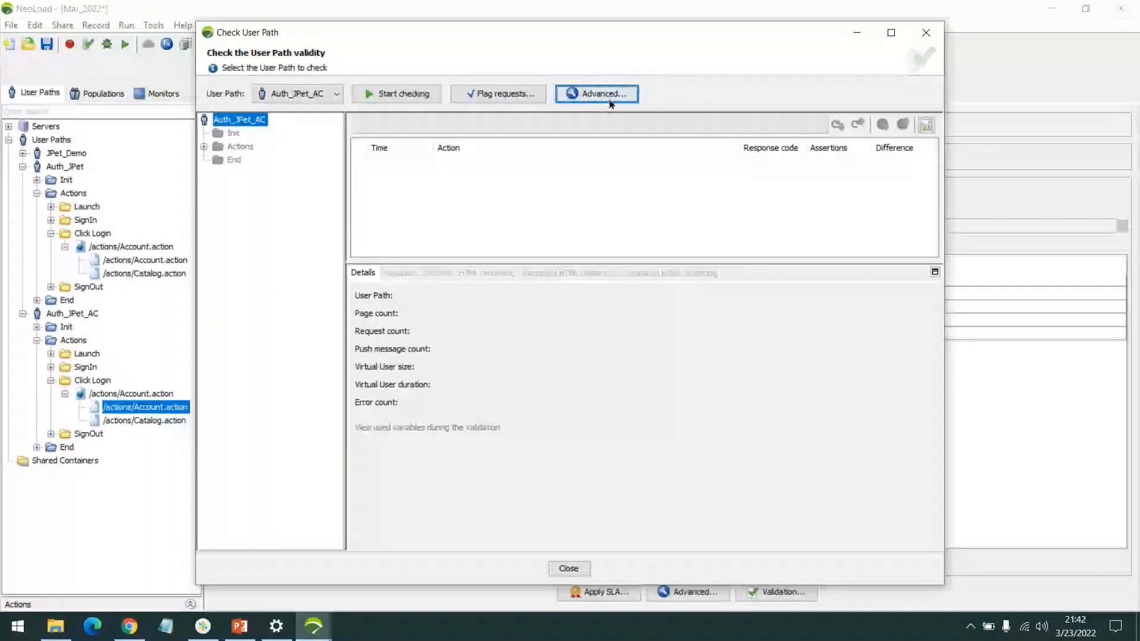
click(926, 32)
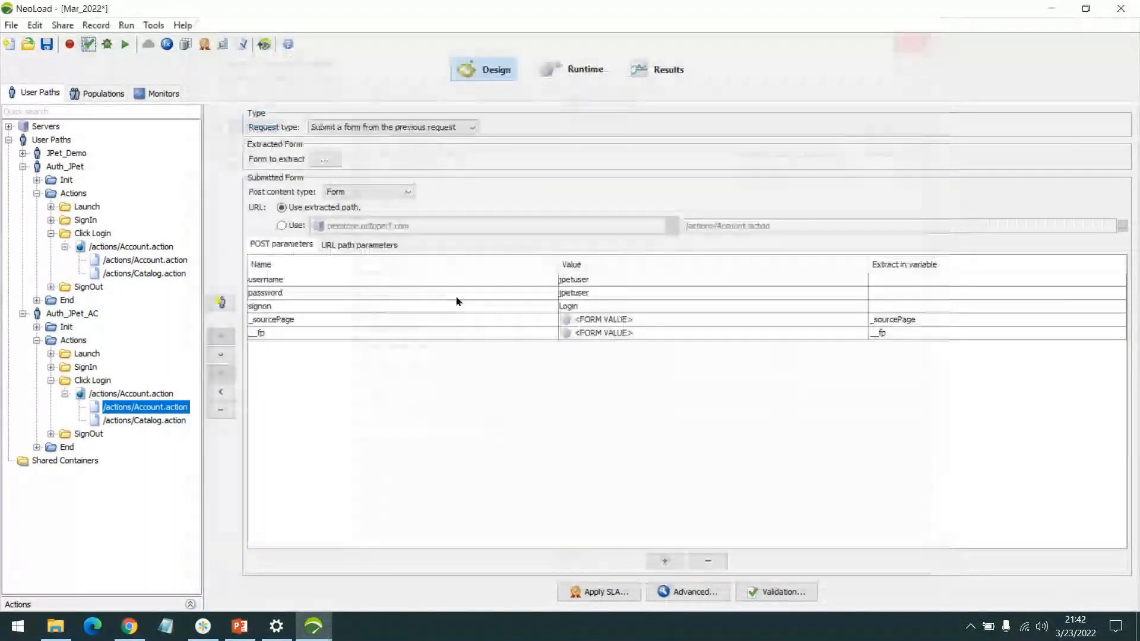
Step: Check the validity of the Auth_JPet_AC user path with cache handling set to New user, in a maximized check window
click(87, 45)
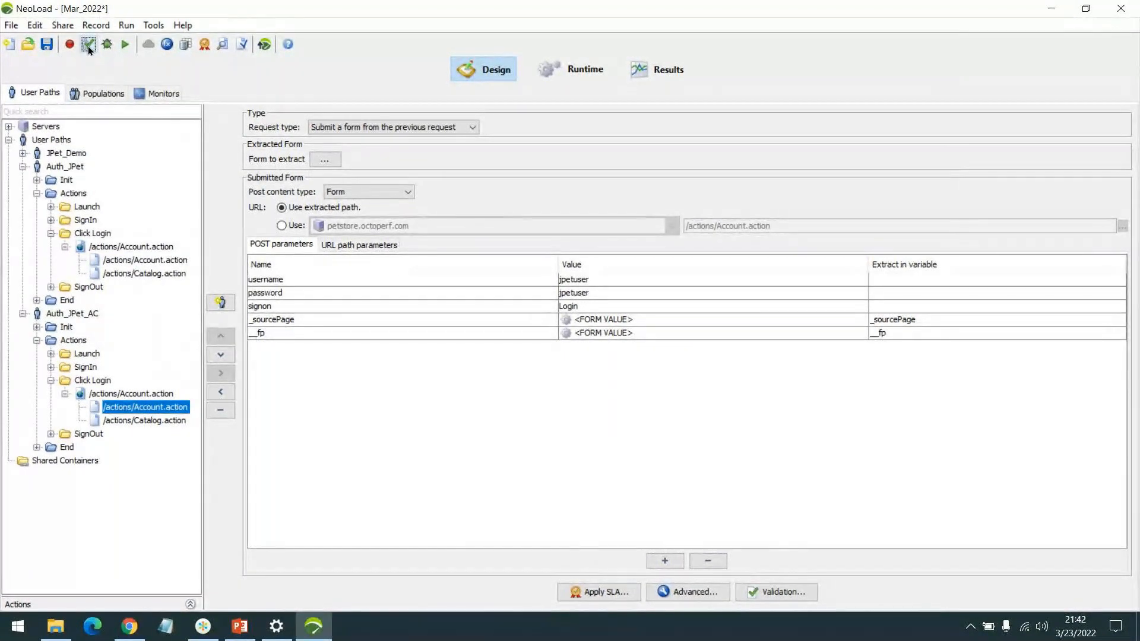
click(88, 45)
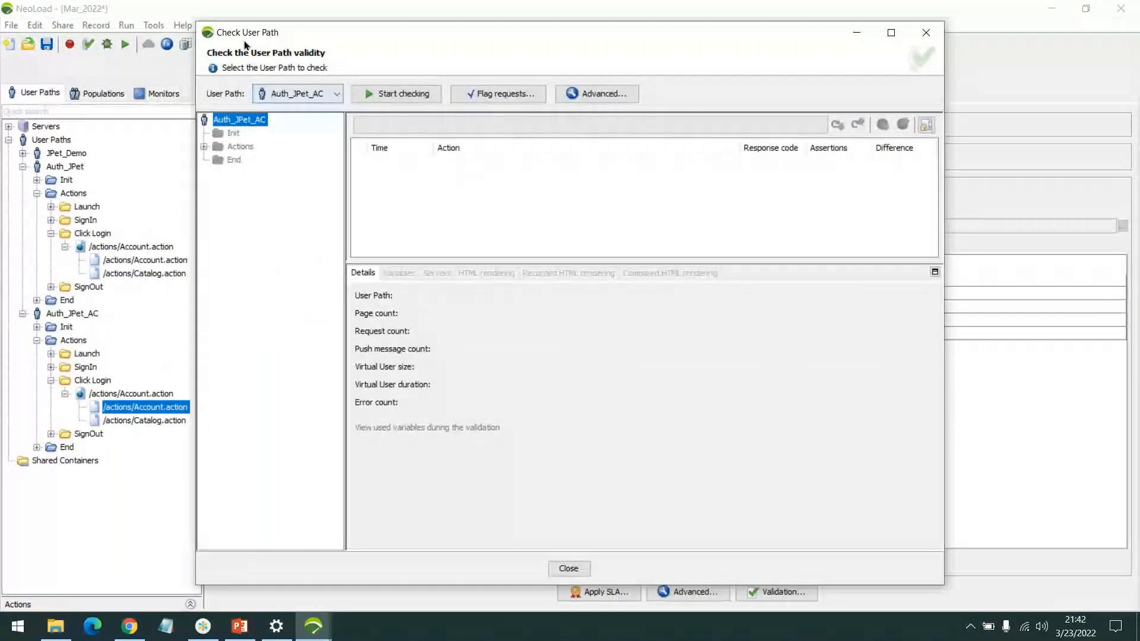
click(897, 33)
drag(684, 234, 689, 321)
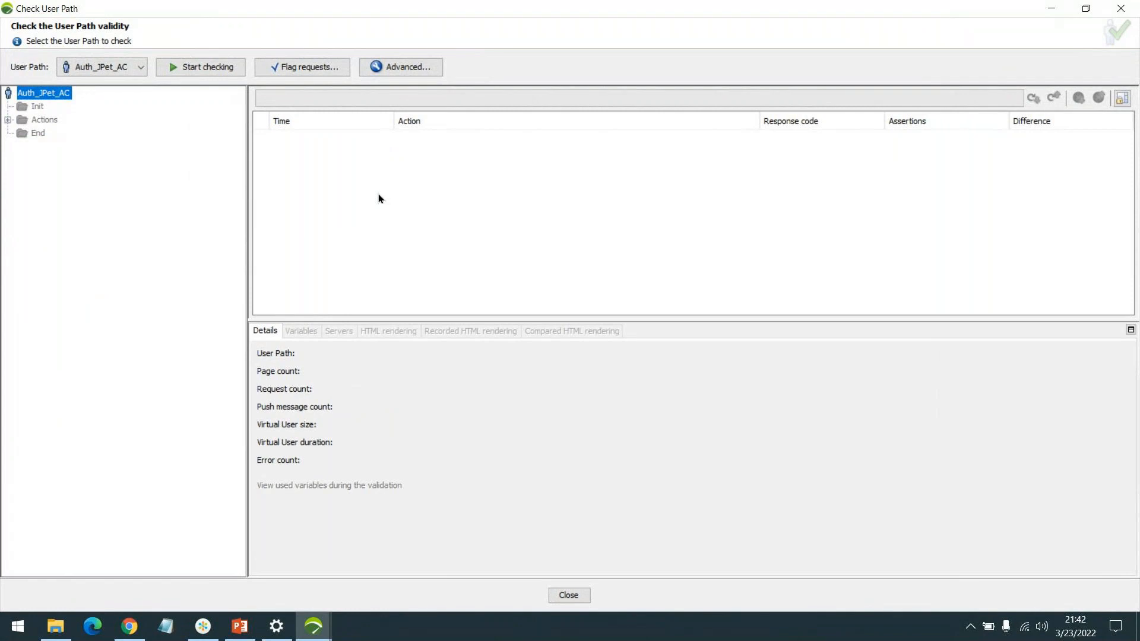
click(392, 75)
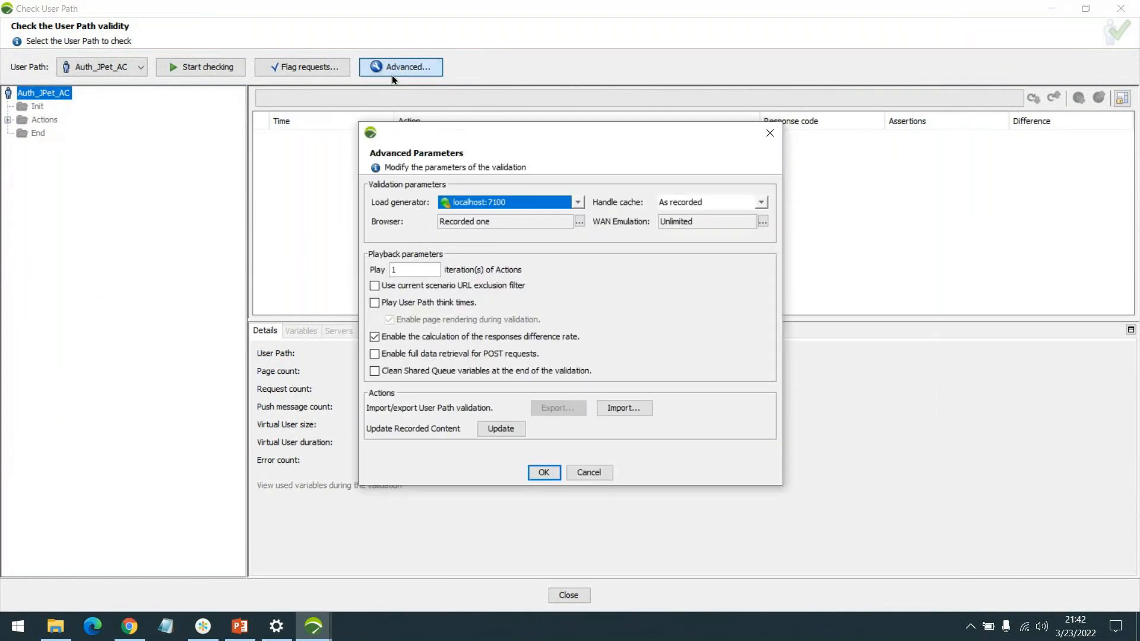
click(698, 207)
click(704, 228)
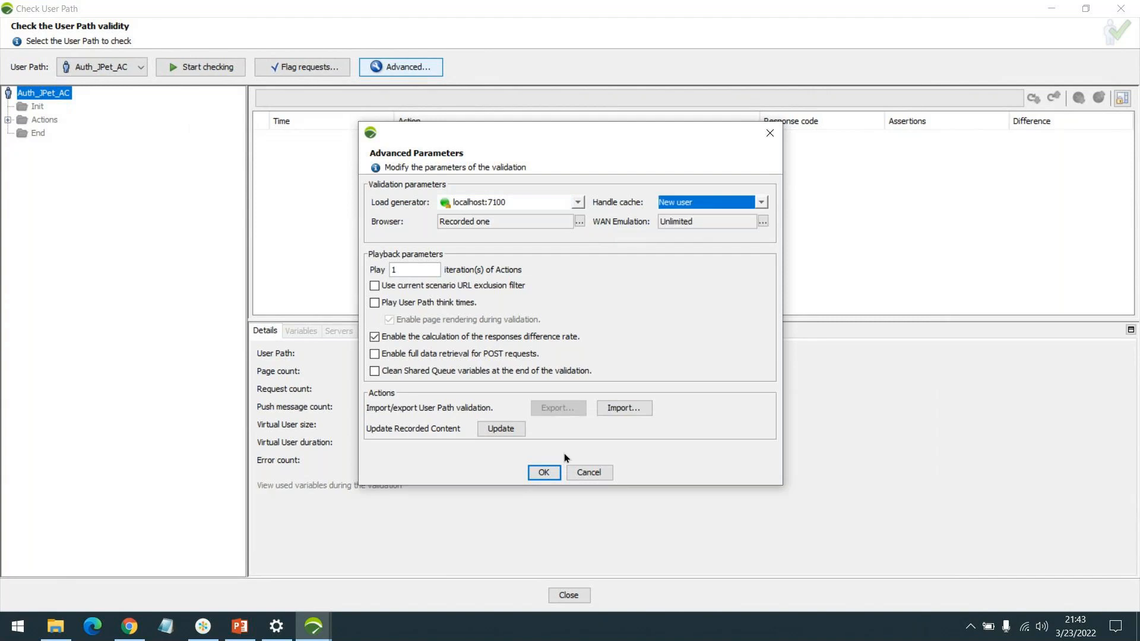
click(539, 475)
click(221, 69)
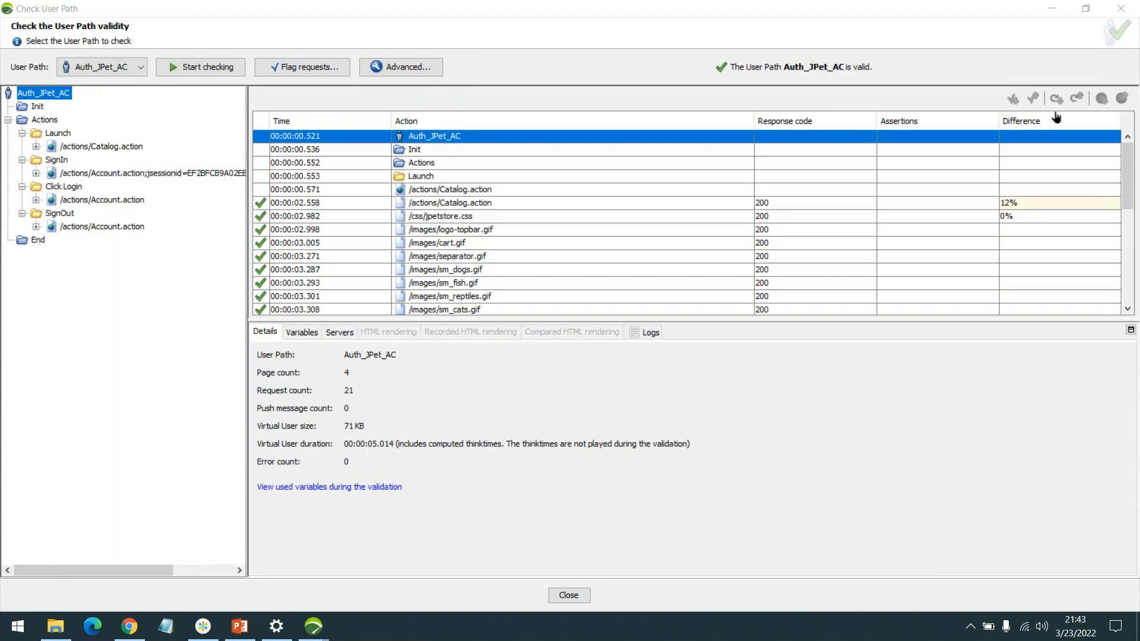
Step: Examine the _sourcePage and __fp variables extracted during validation for the Account.action request under Click Login
scroll(610, 248, down, 5)
click(472, 228)
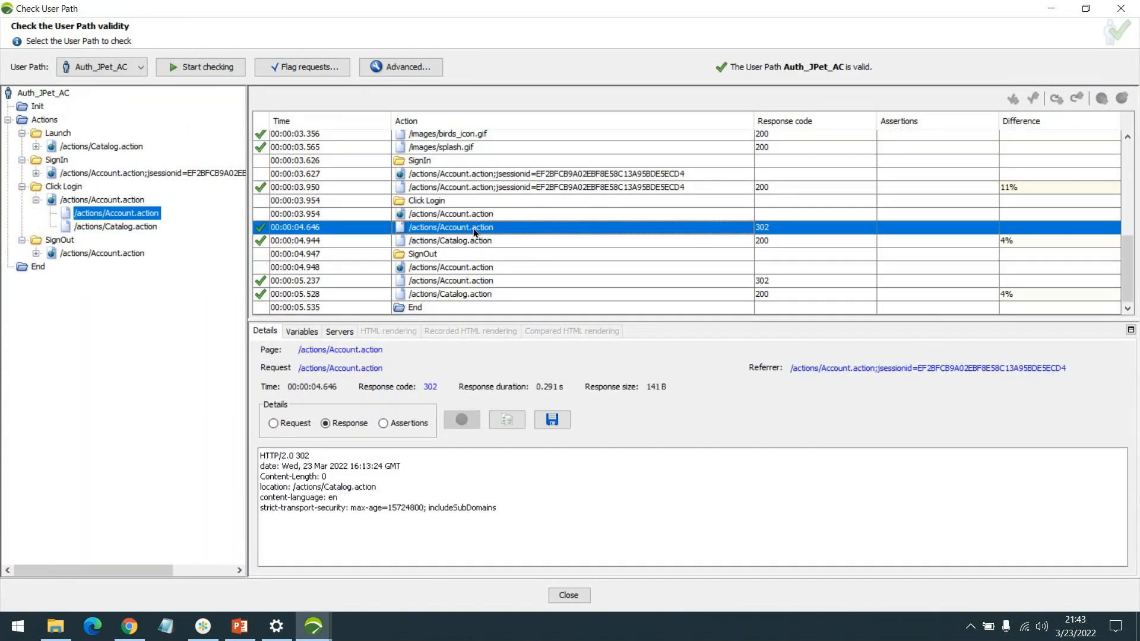
click(303, 332)
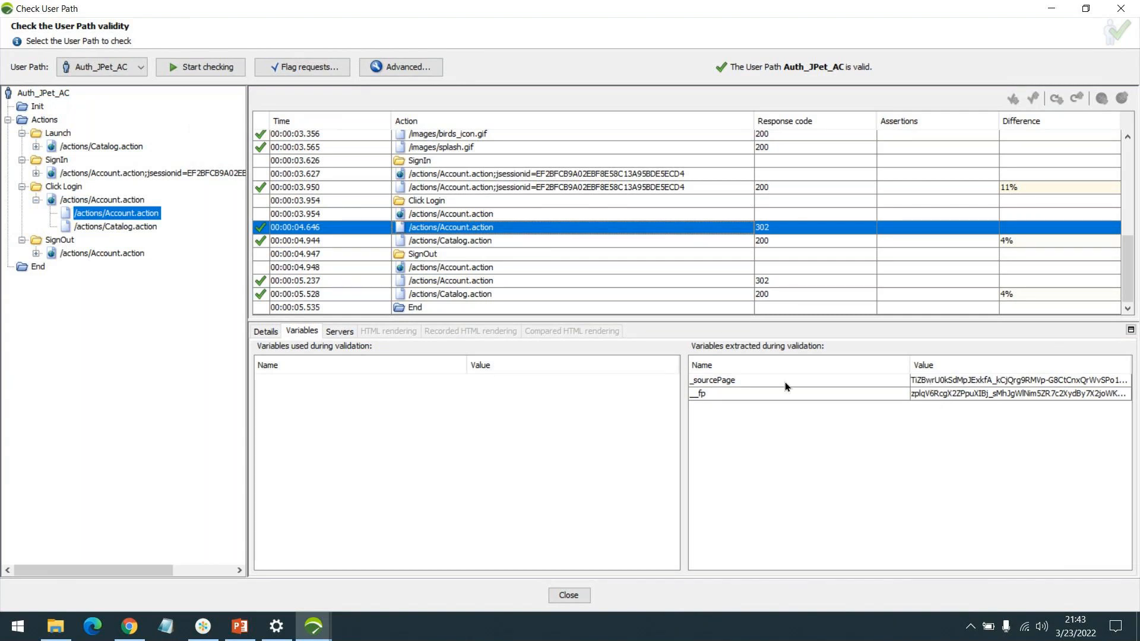
click(944, 385)
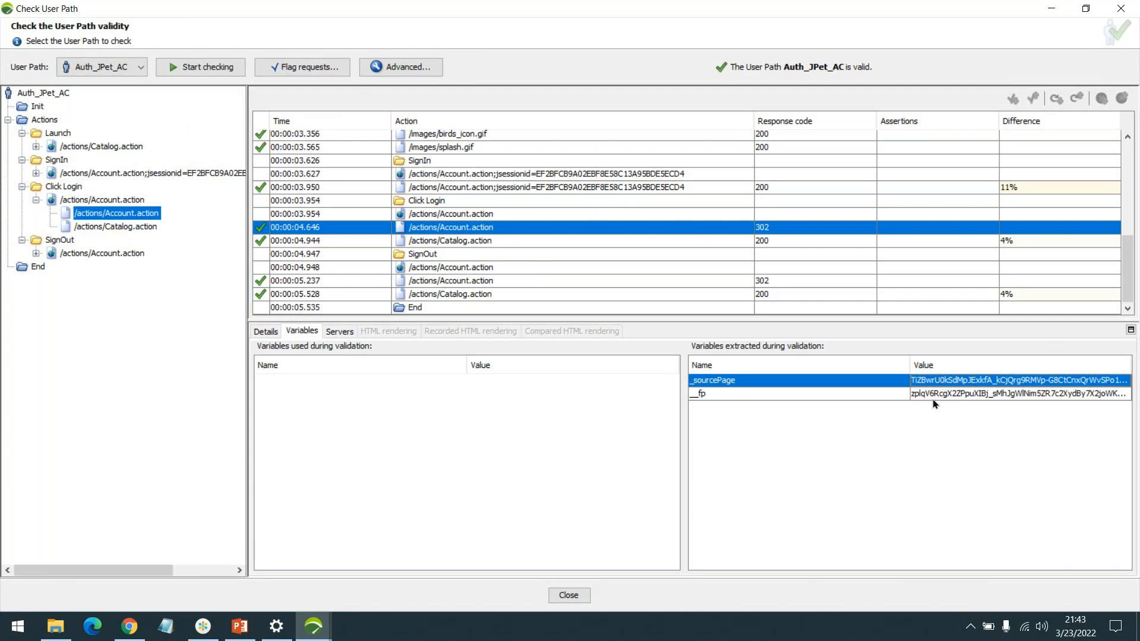
Step: Recheck the Auth_JPet_AC user path with 3 iterations of Actions, and review the variables extracted during validation before closing the check window
click(937, 399)
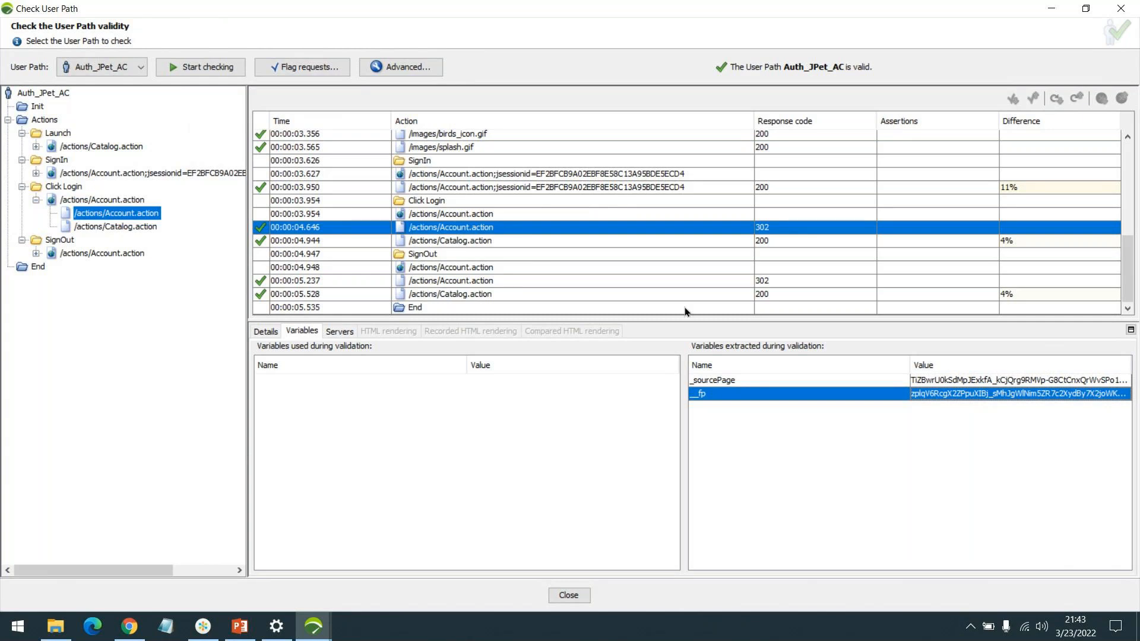
click(401, 66)
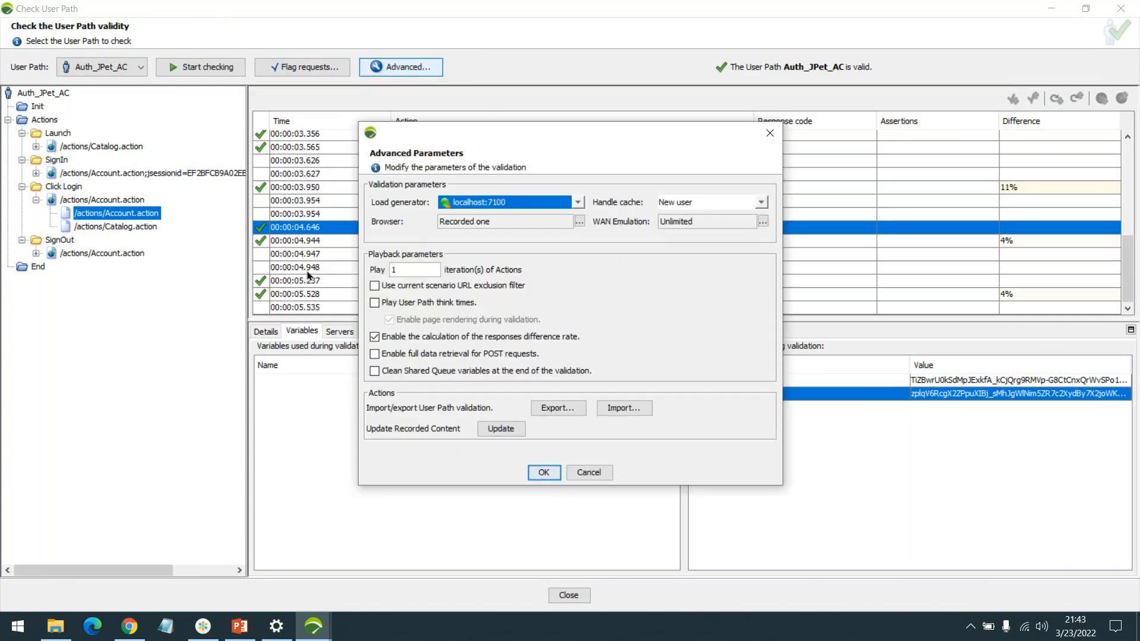
double_click(394, 270)
text(3)
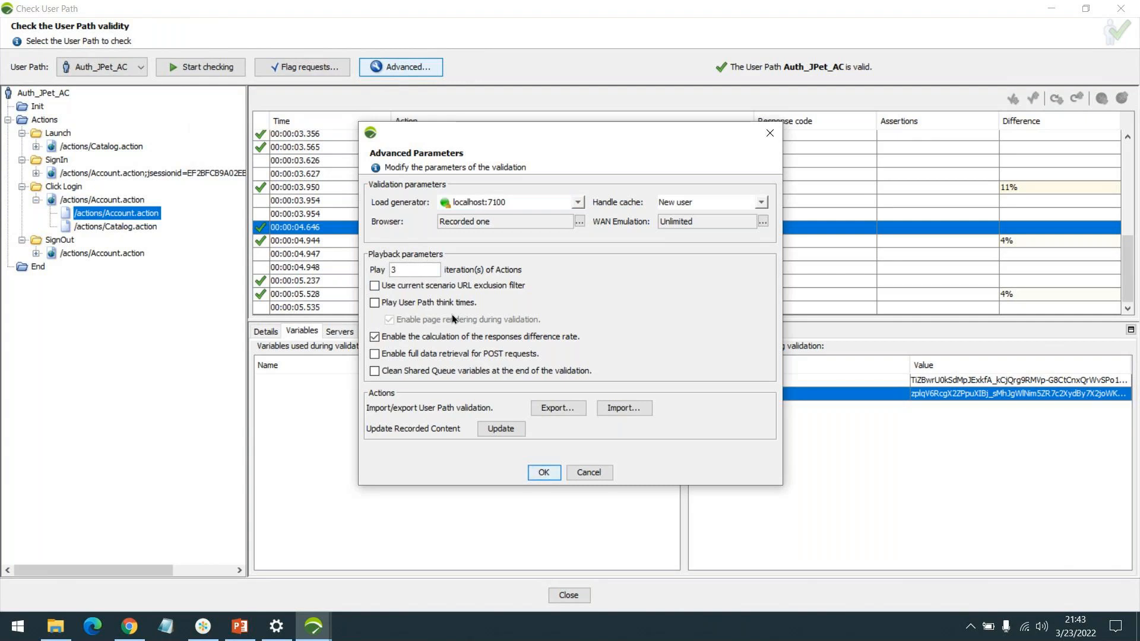
click(537, 472)
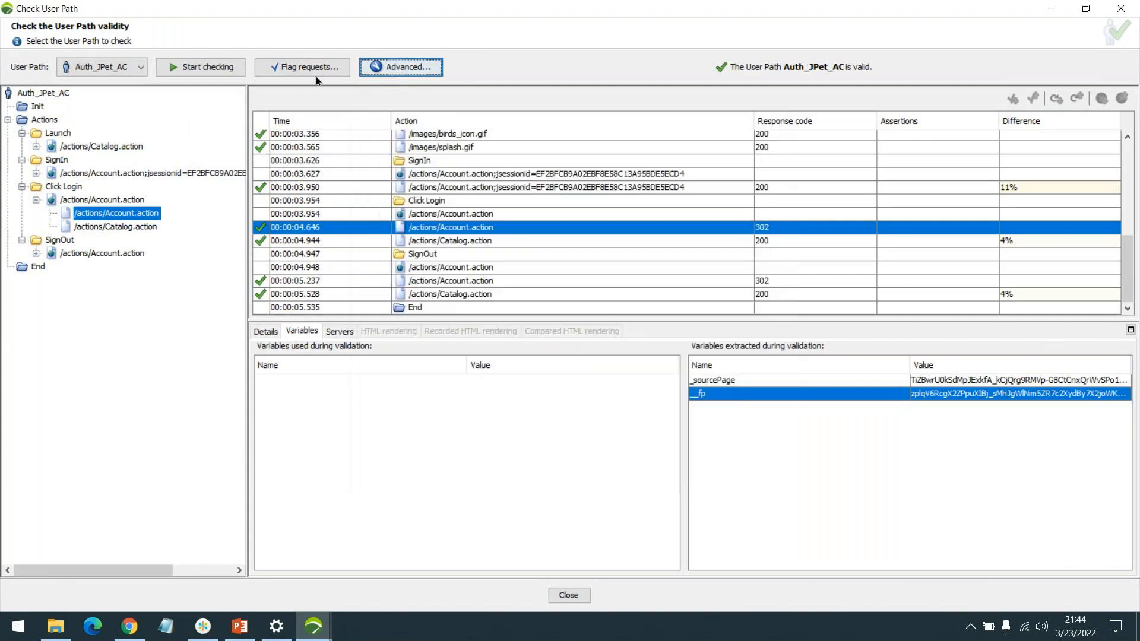
click(202, 66)
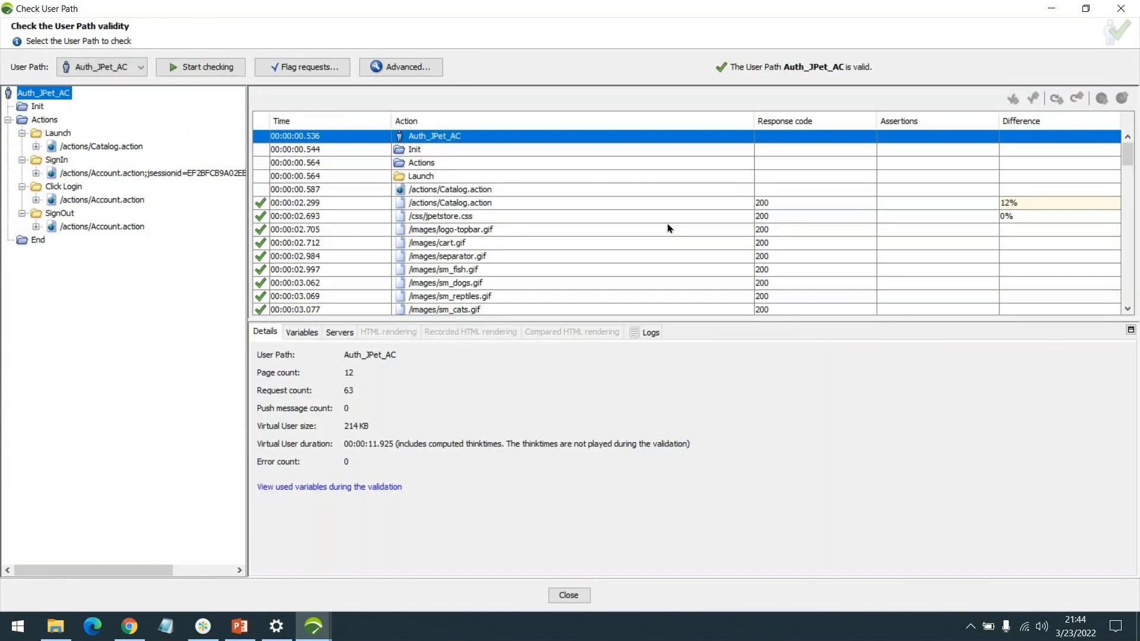
click(304, 334)
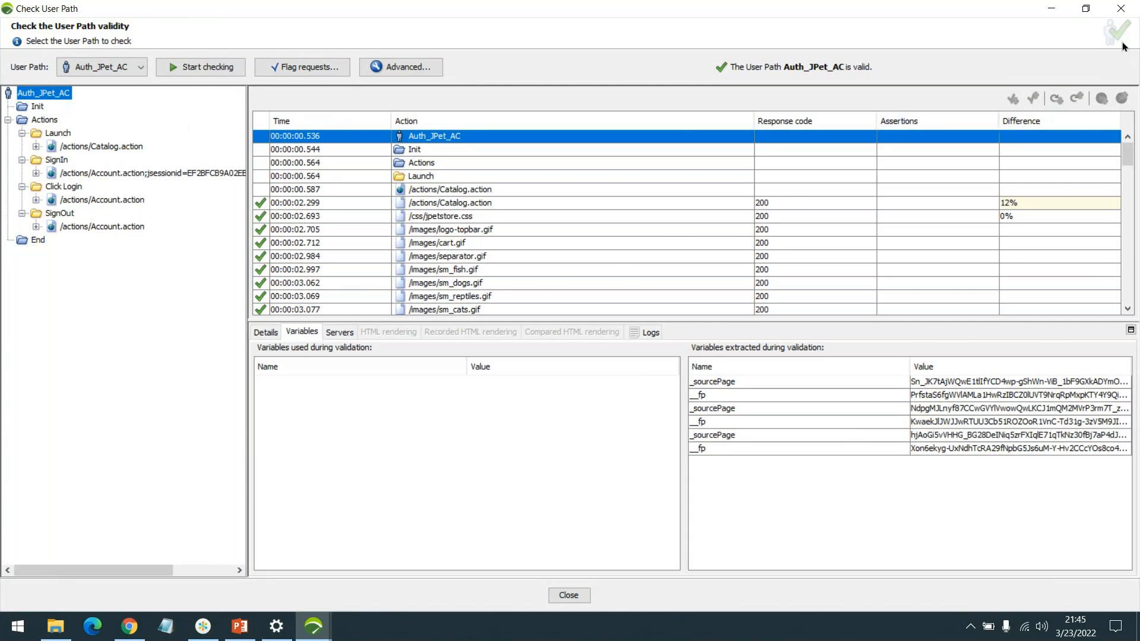
click(1121, 12)
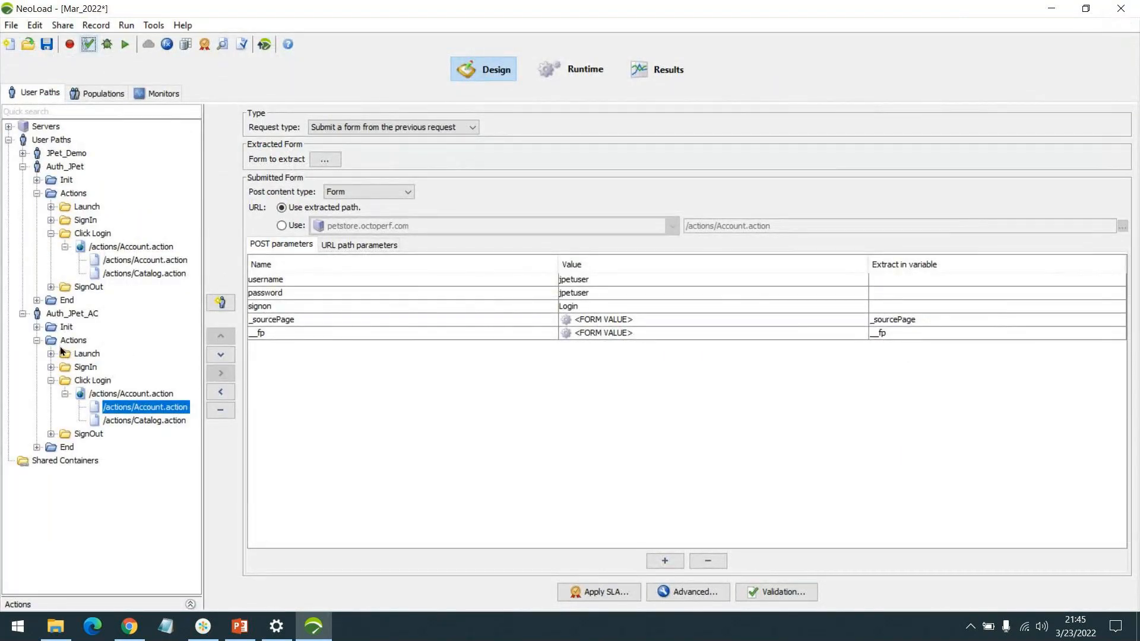
Step: Collapse the Auth_JPet user path and the Click Login transaction of Auth_JPet_AC in the user path tree
click(36, 193)
click(23, 166)
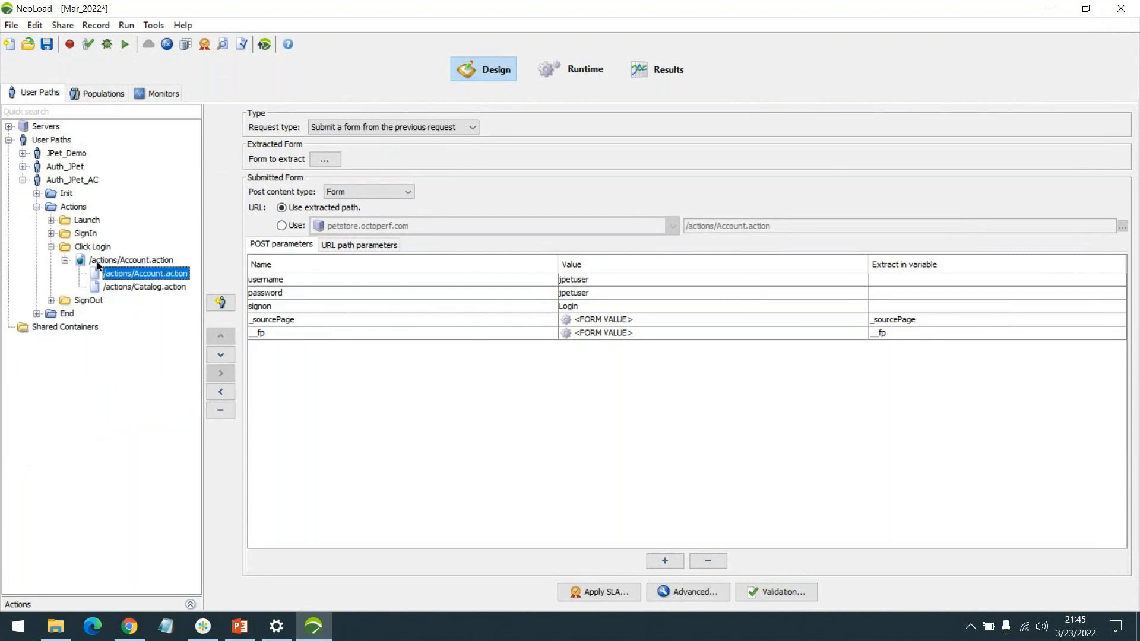
click(66, 261)
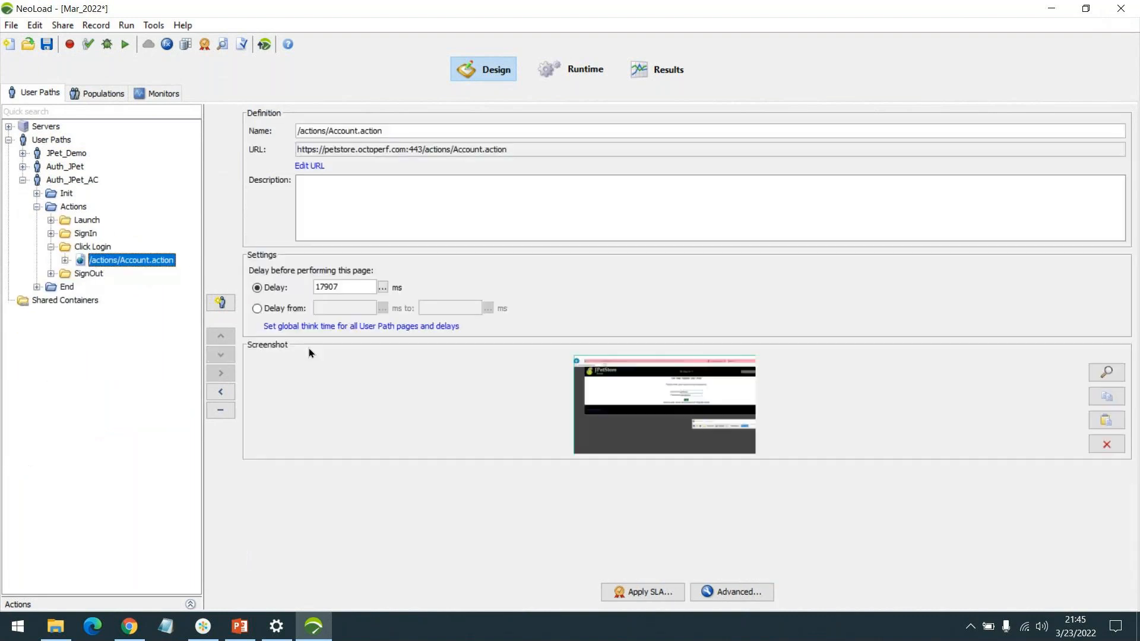
click(50, 247)
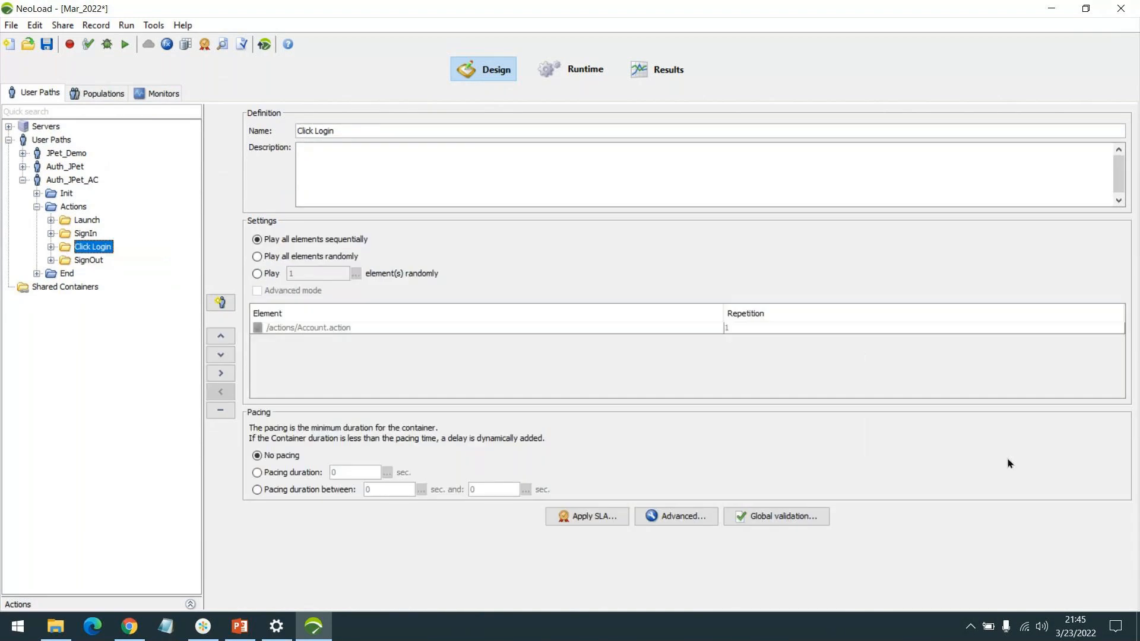
click(934, 568)
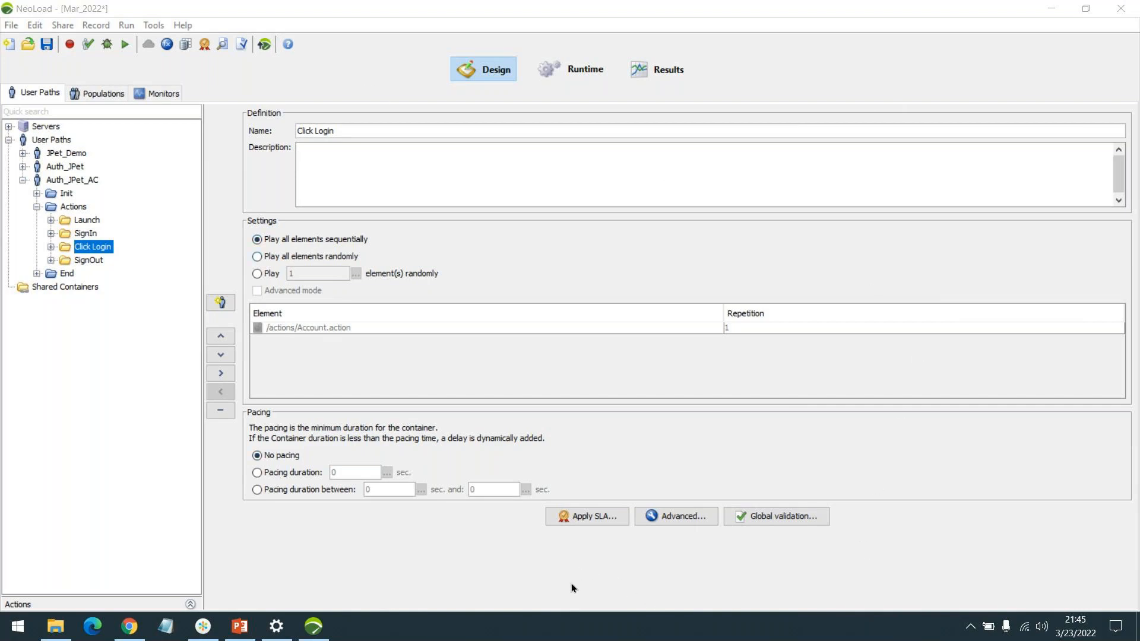
Step: Switch to the NeoLoad mm1 project on the other desktop, select its mm1 user path and maximize the window
click(405, 72)
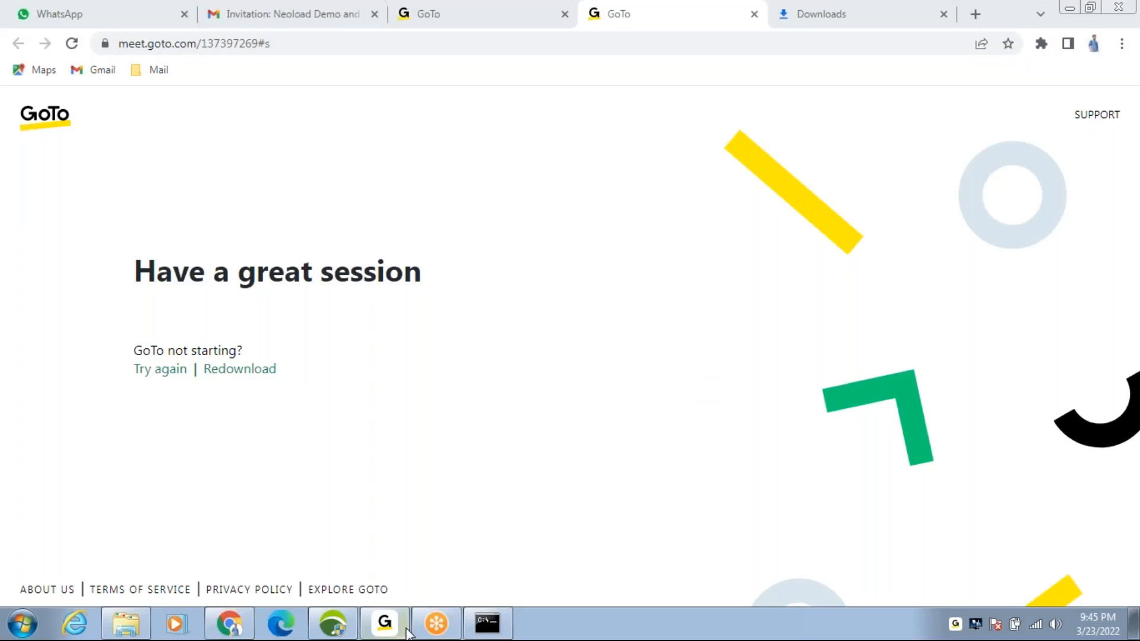
click(332, 623)
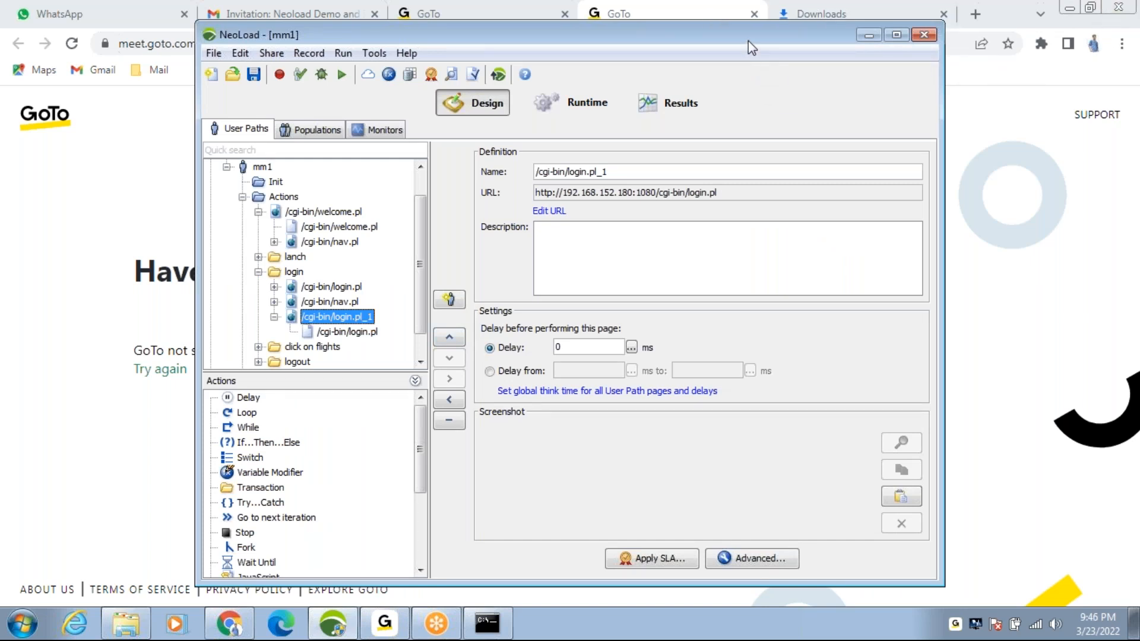
click(841, 390)
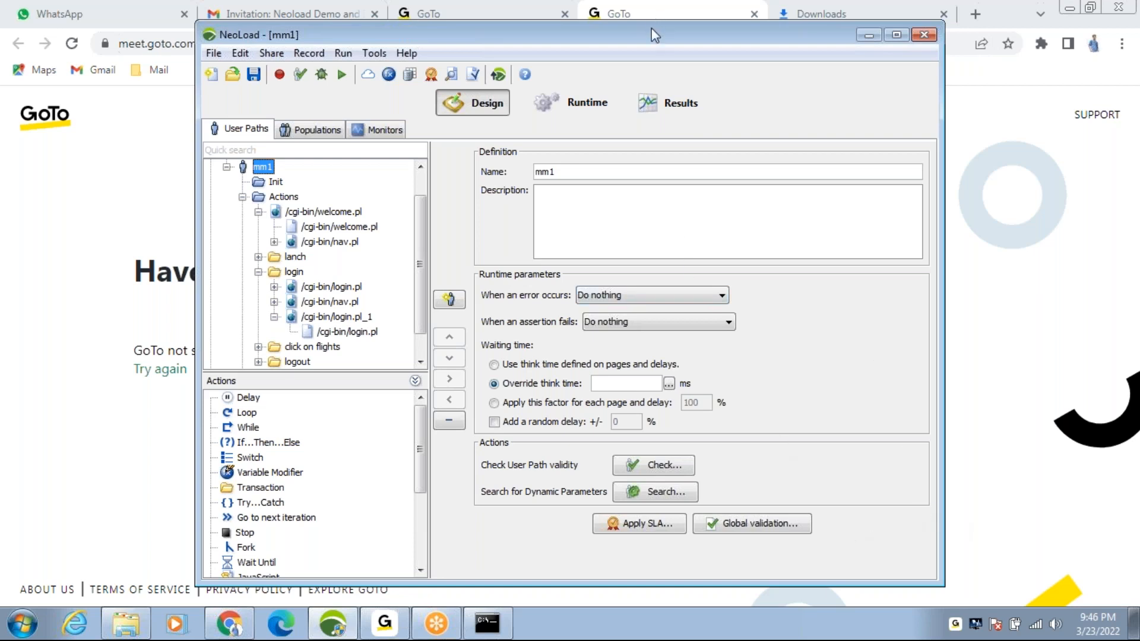
drag(652, 28, 516, 50)
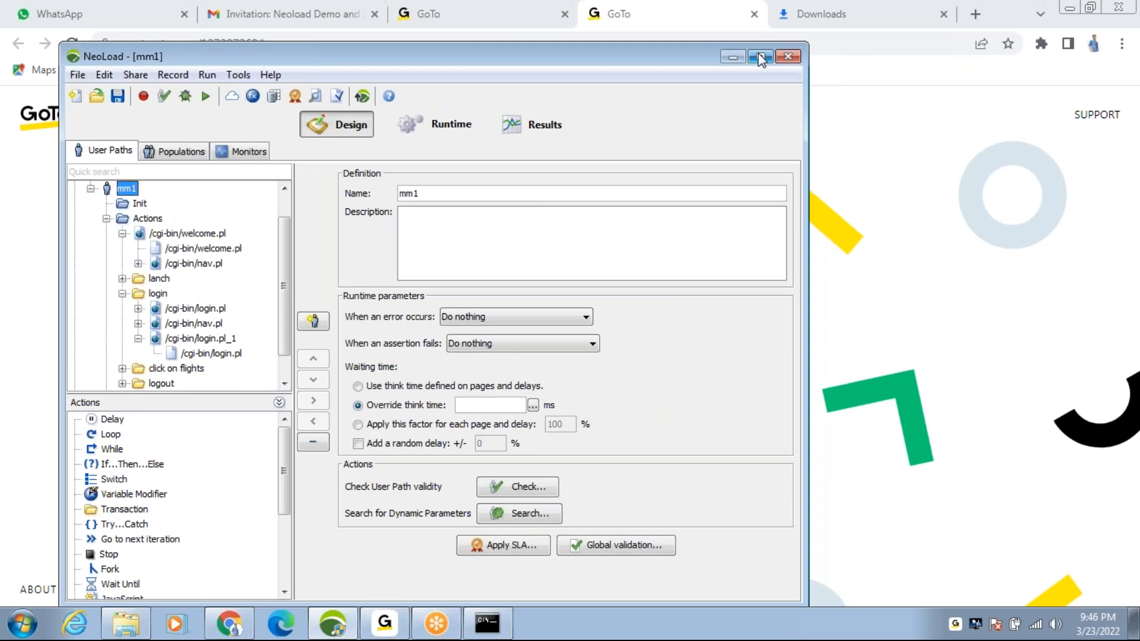
click(760, 57)
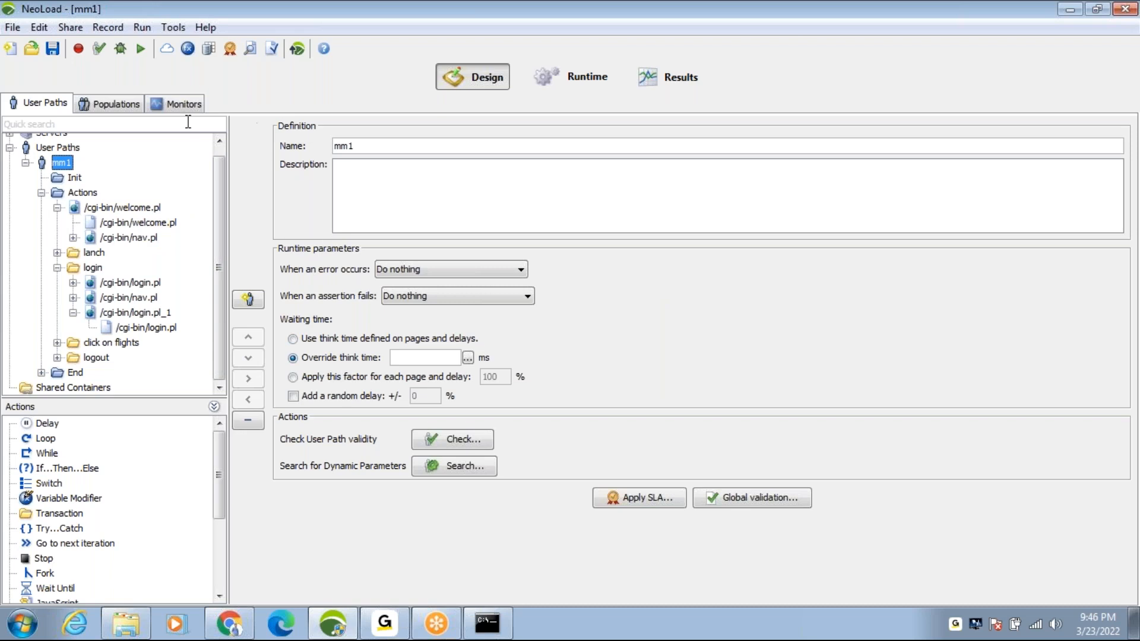
Step: Try to run scenario1 of the mm1 project and dismiss the execution sanity check
click(142, 52)
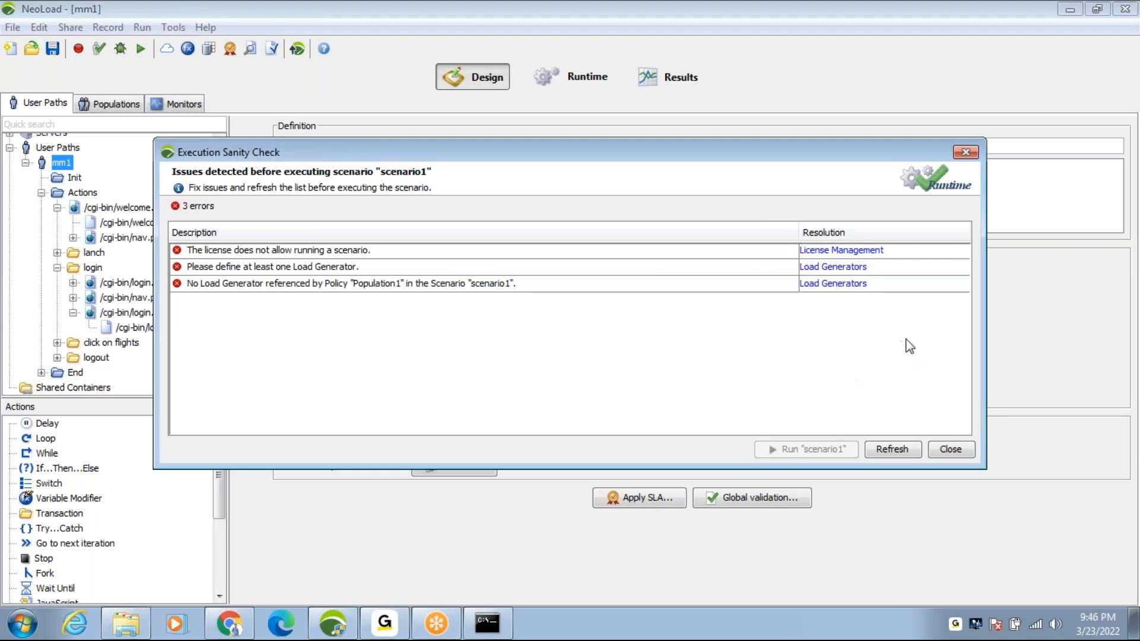
click(1084, 106)
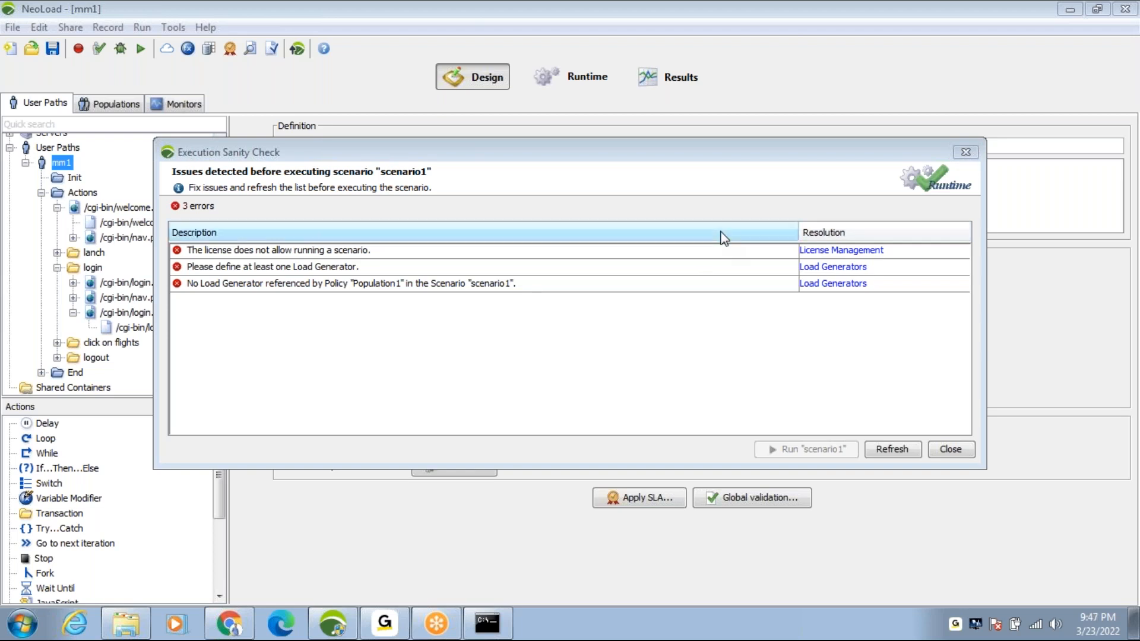
click(965, 153)
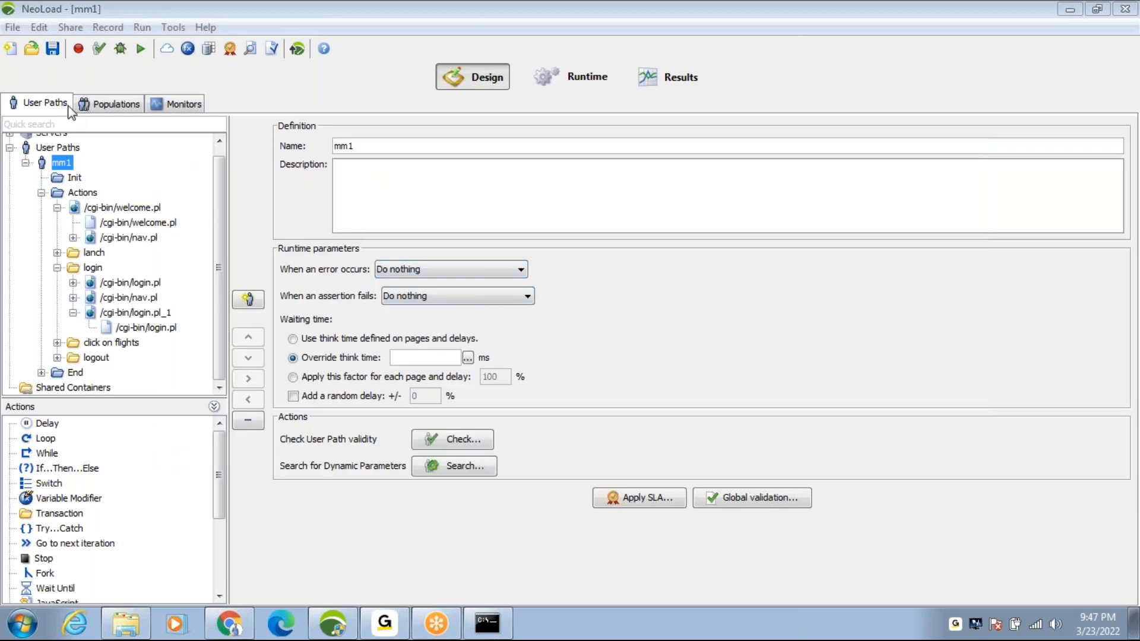
Step: Try to check the validity of the mm1 user path with cache handling set to New user
click(99, 48)
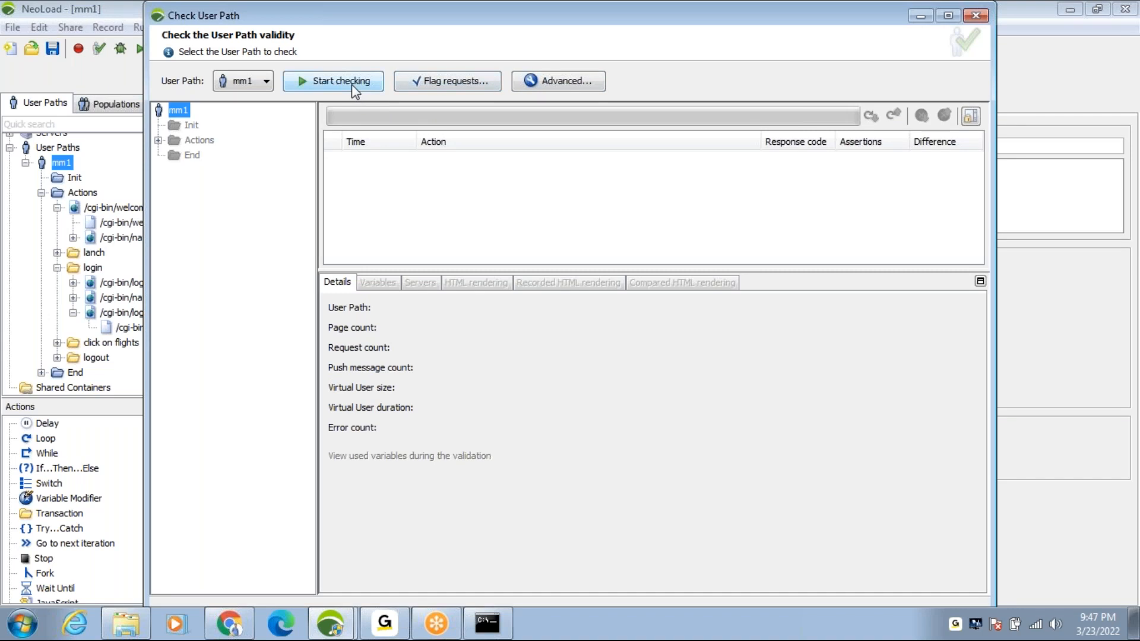
click(540, 80)
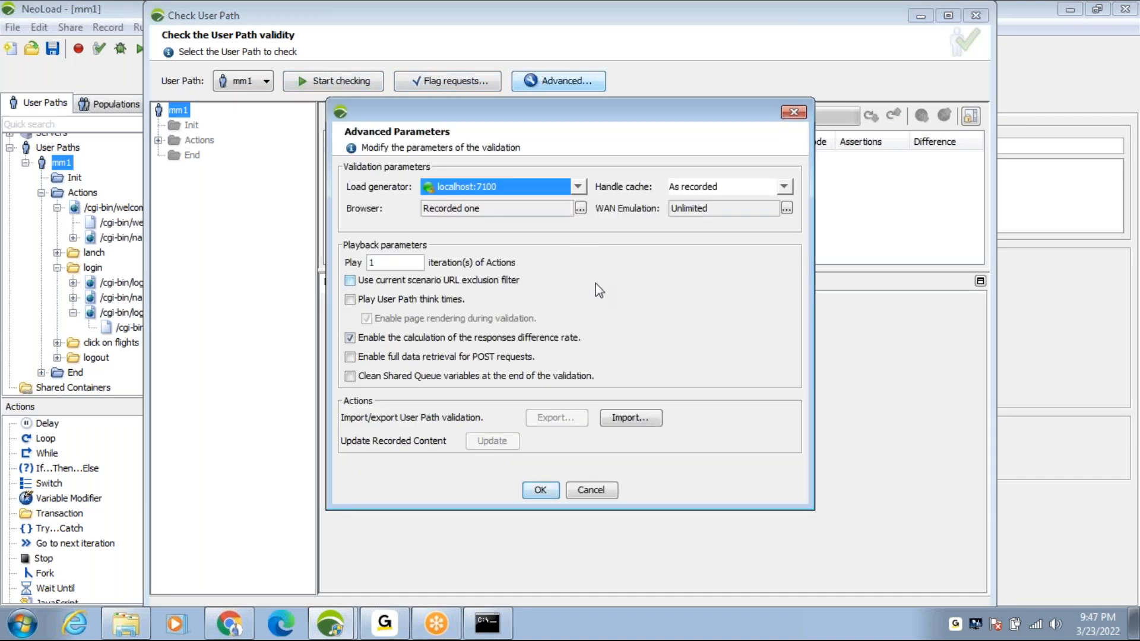
click(753, 189)
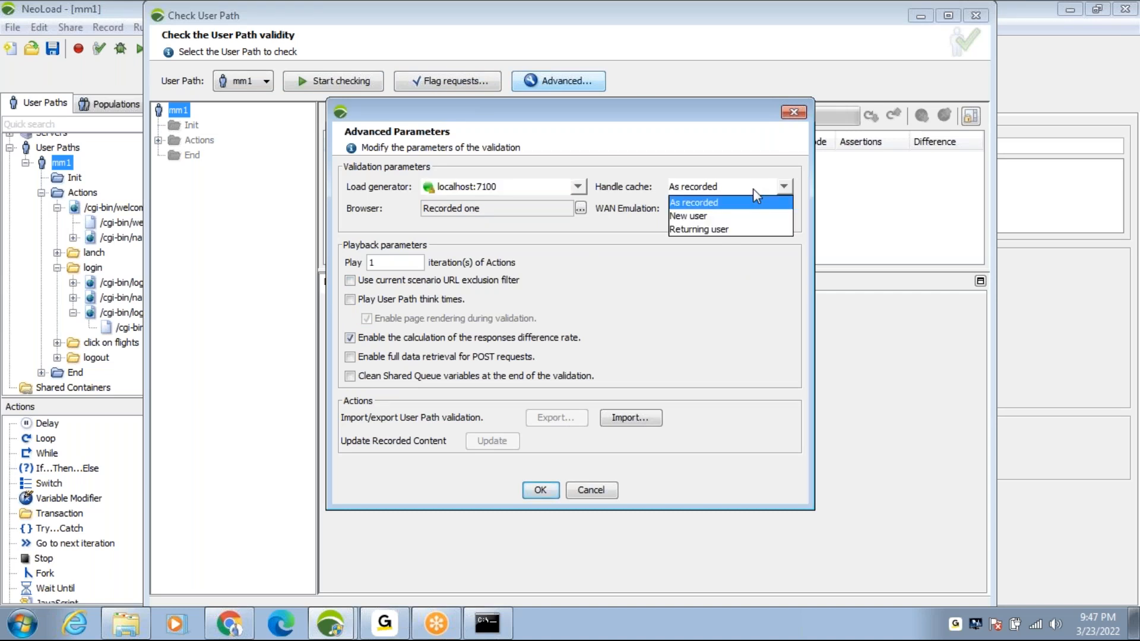
click(708, 221)
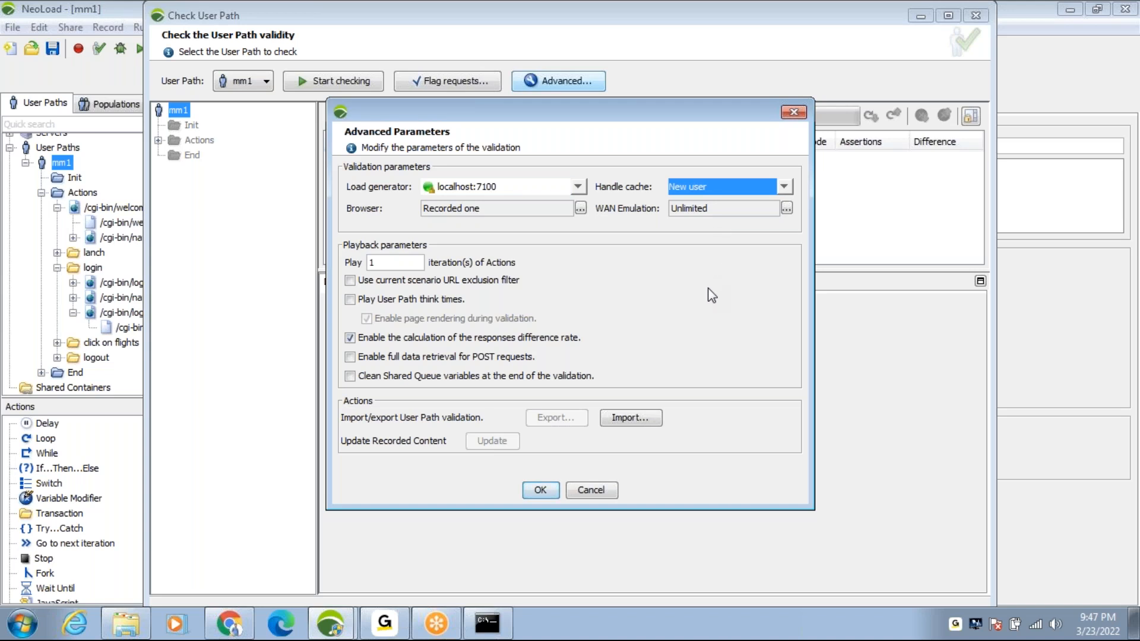
click(540, 491)
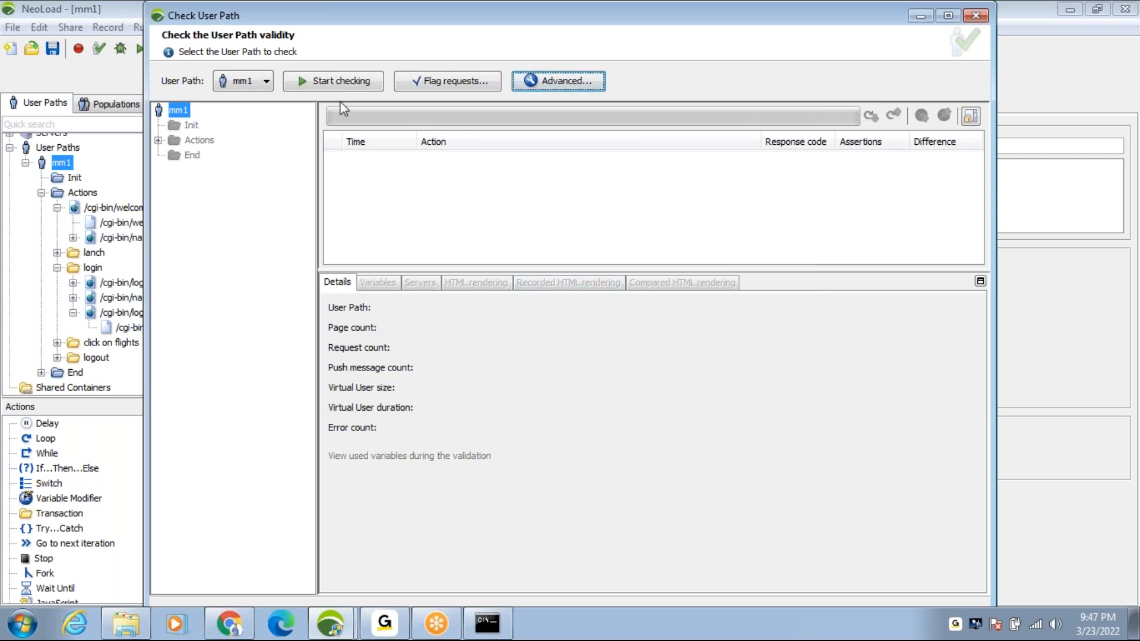
click(340, 85)
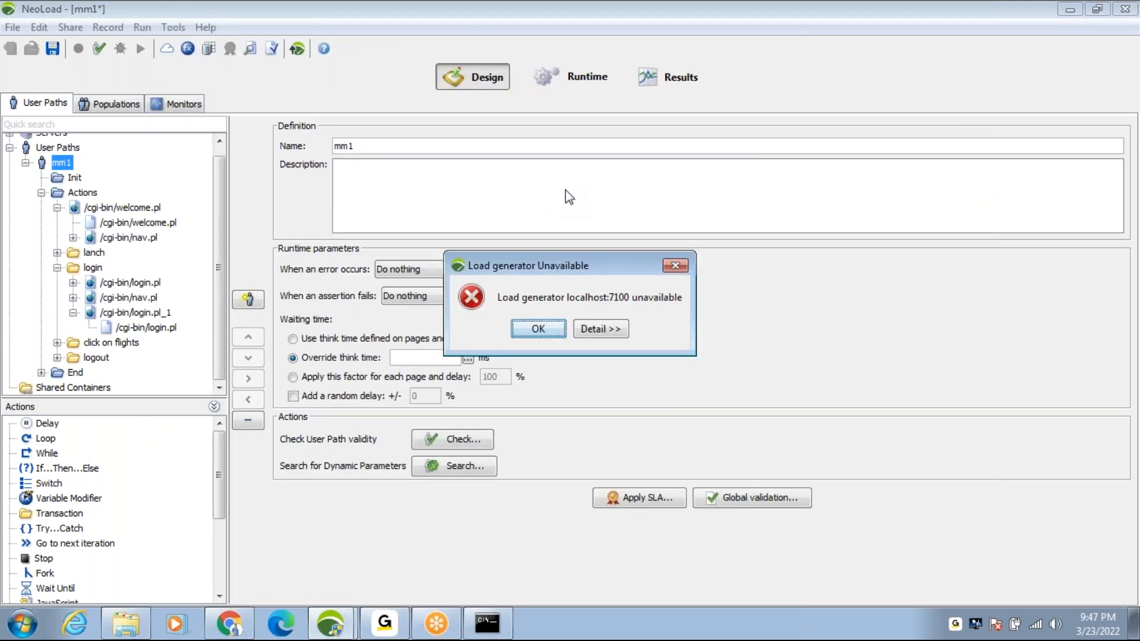
click(539, 334)
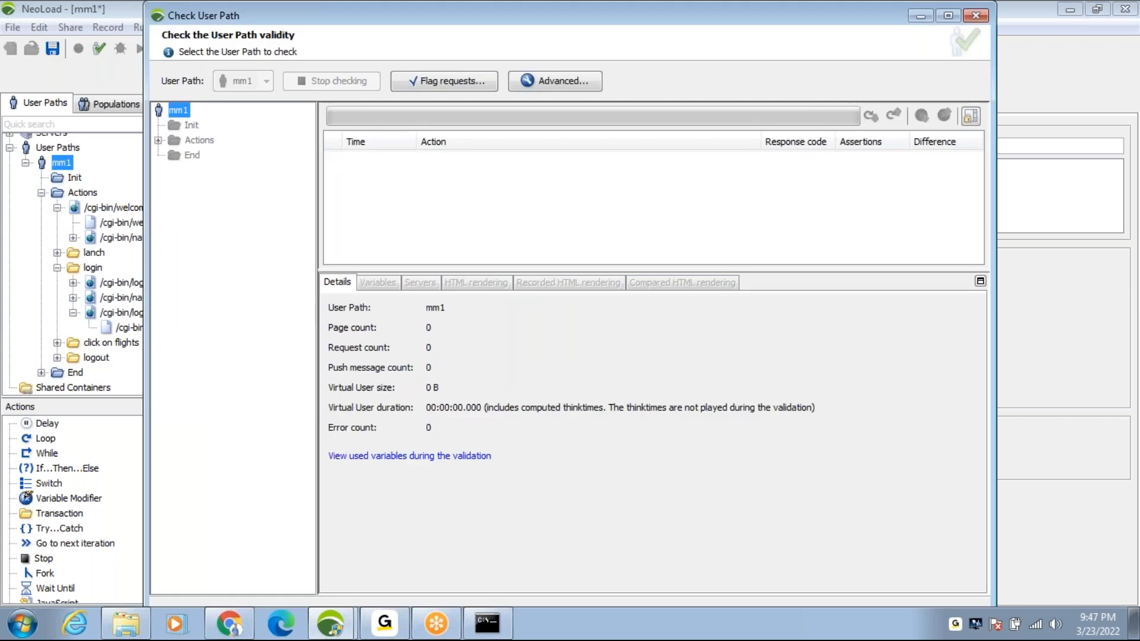
click(22, 623)
text(tas)
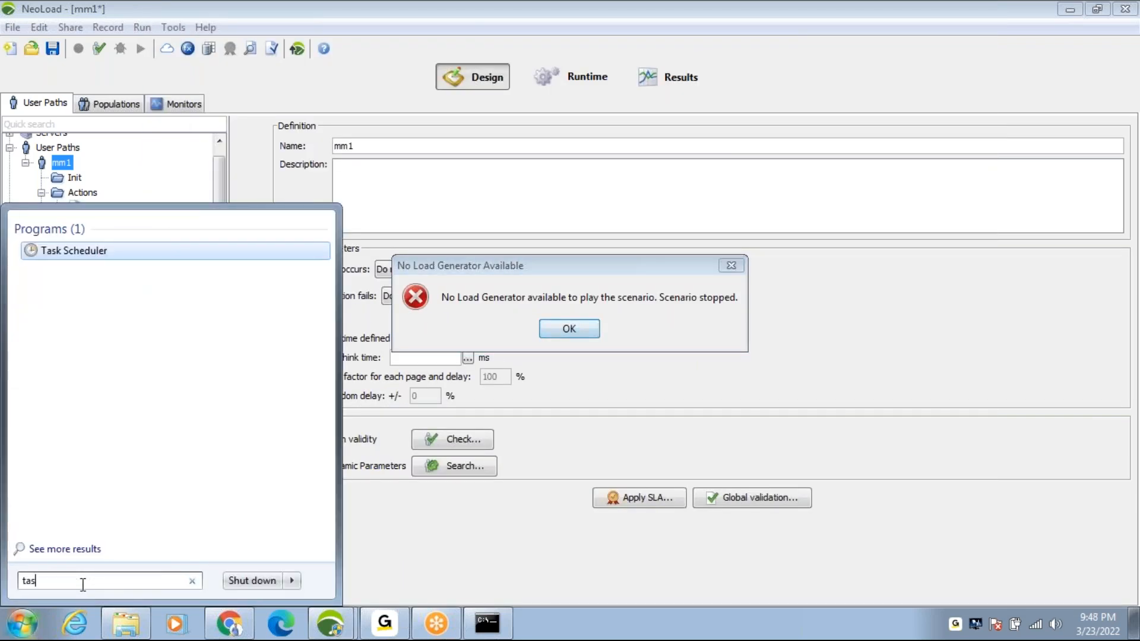
text(k)
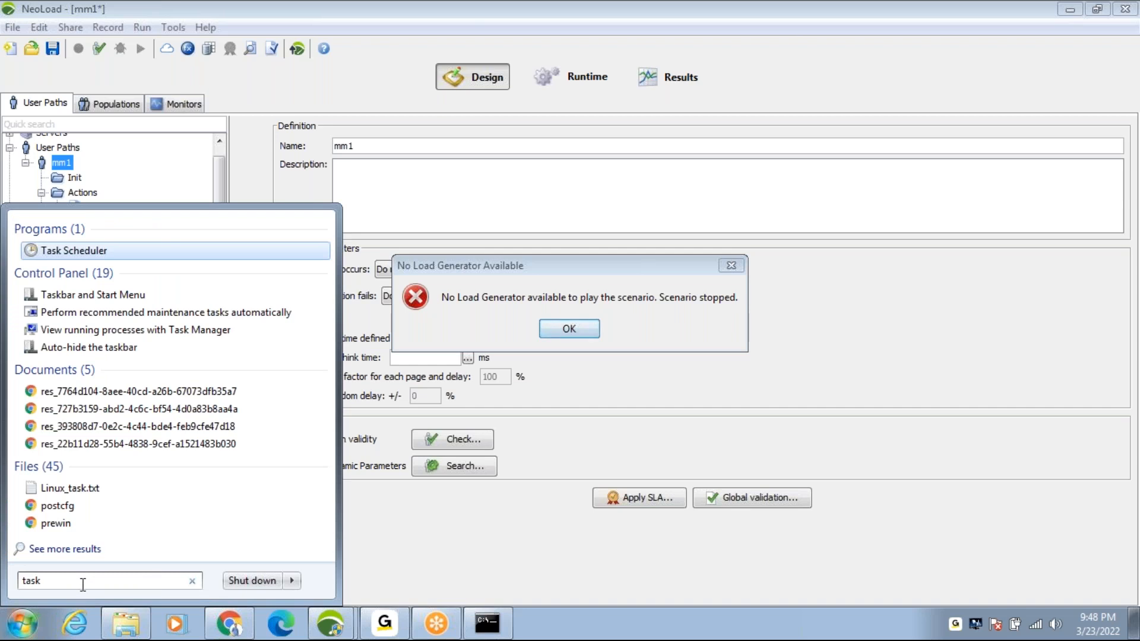
text( m)
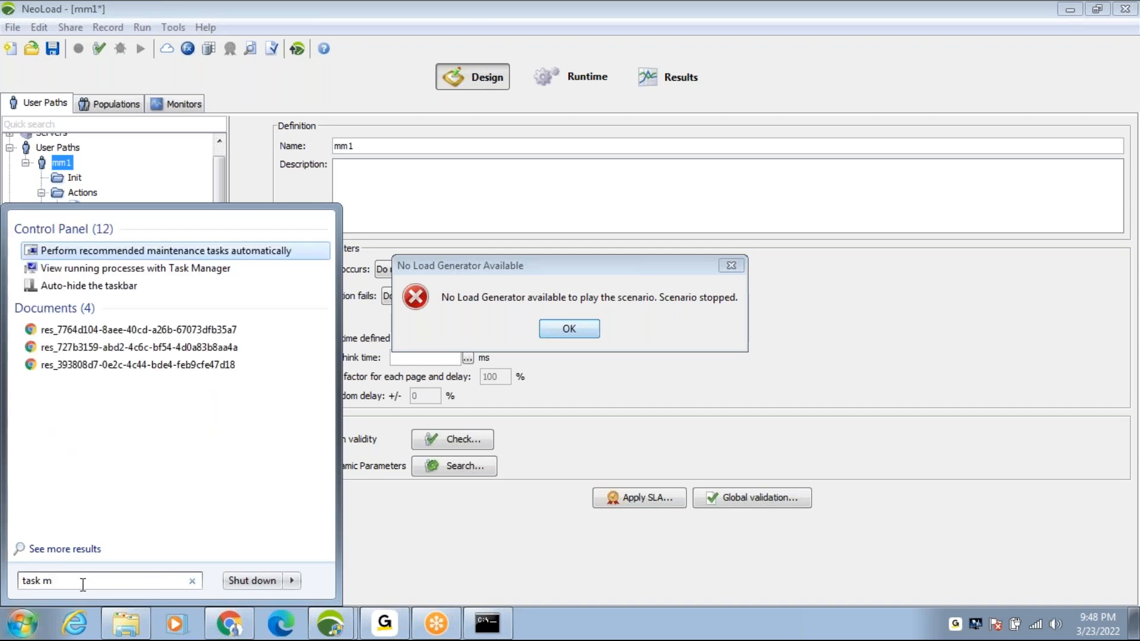
text(a)
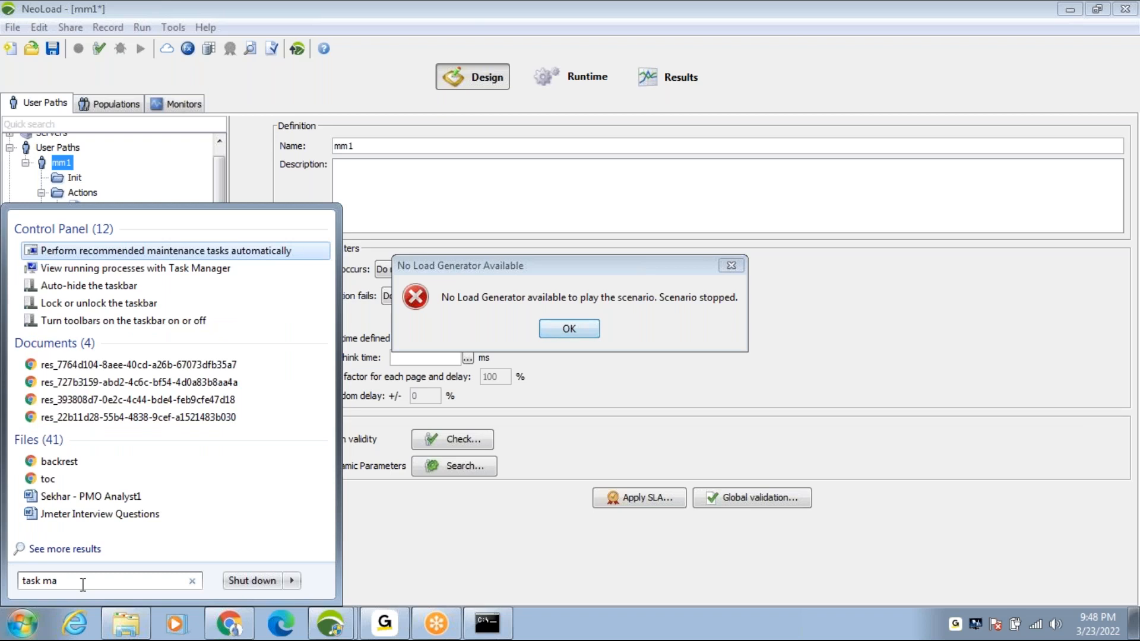
text(ne)
key(BackSpace)
text(a)
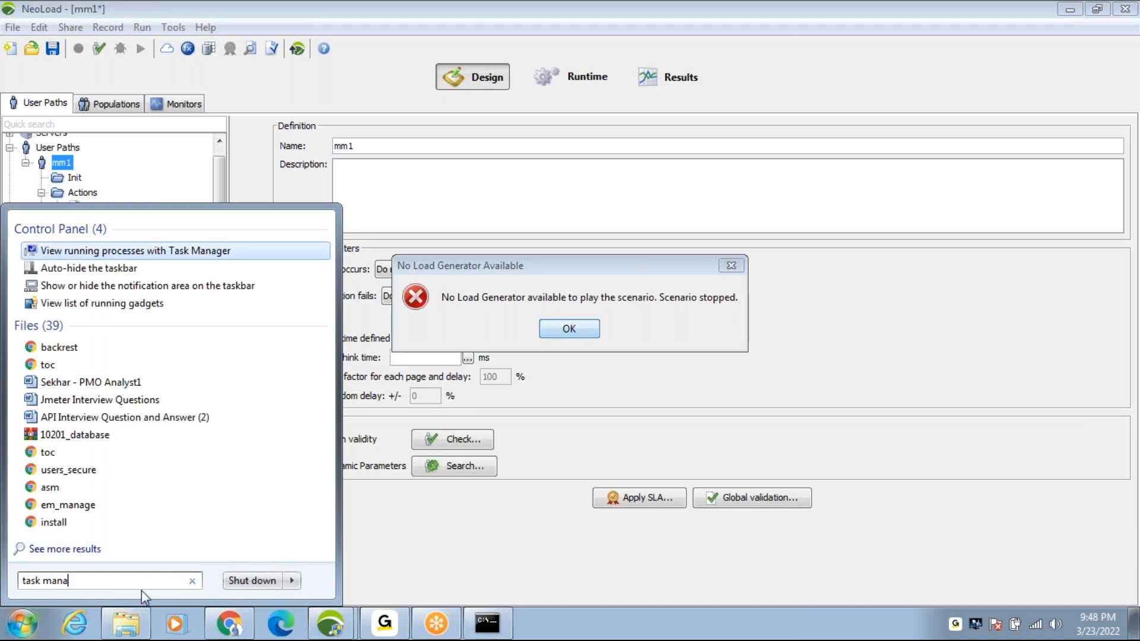
key(BackSpace)
key(BackSpace)
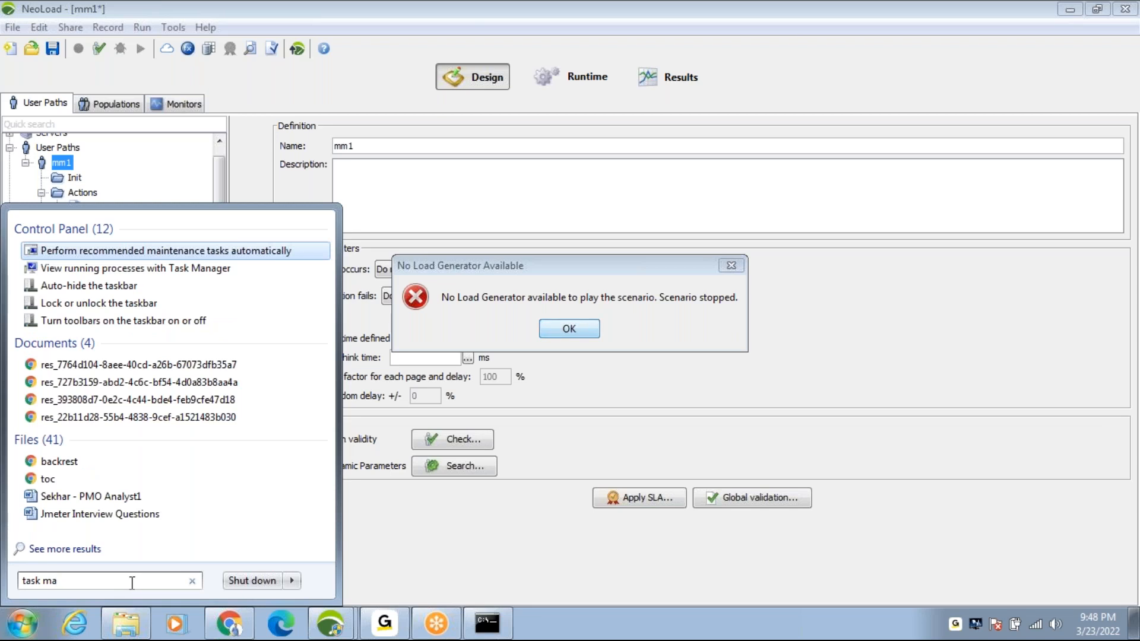
key(BackSpace)
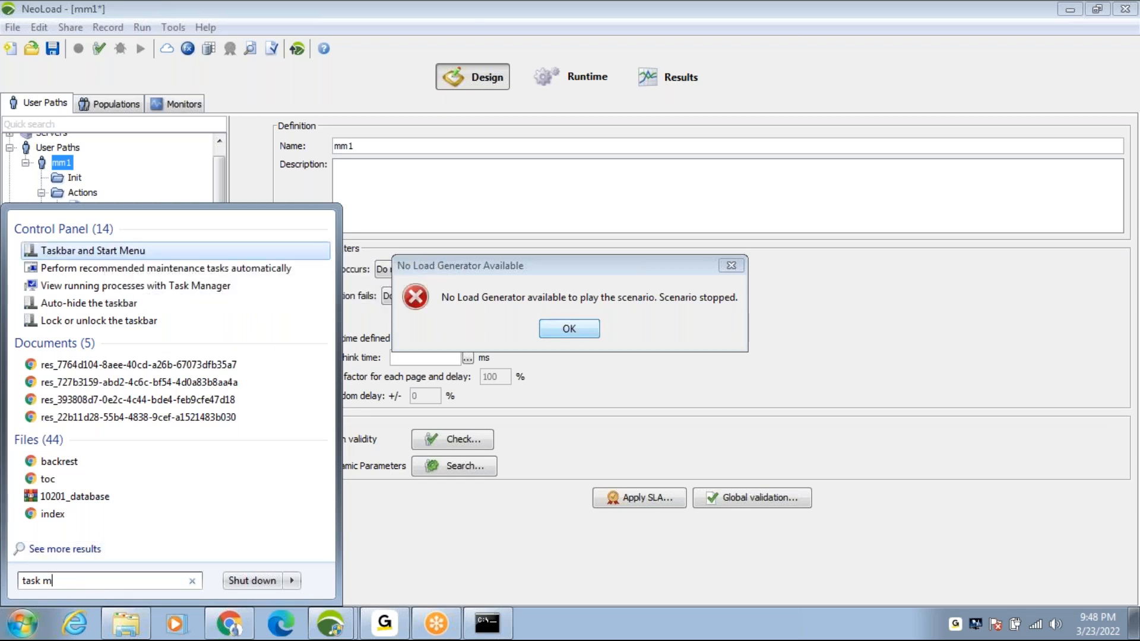
text(an)
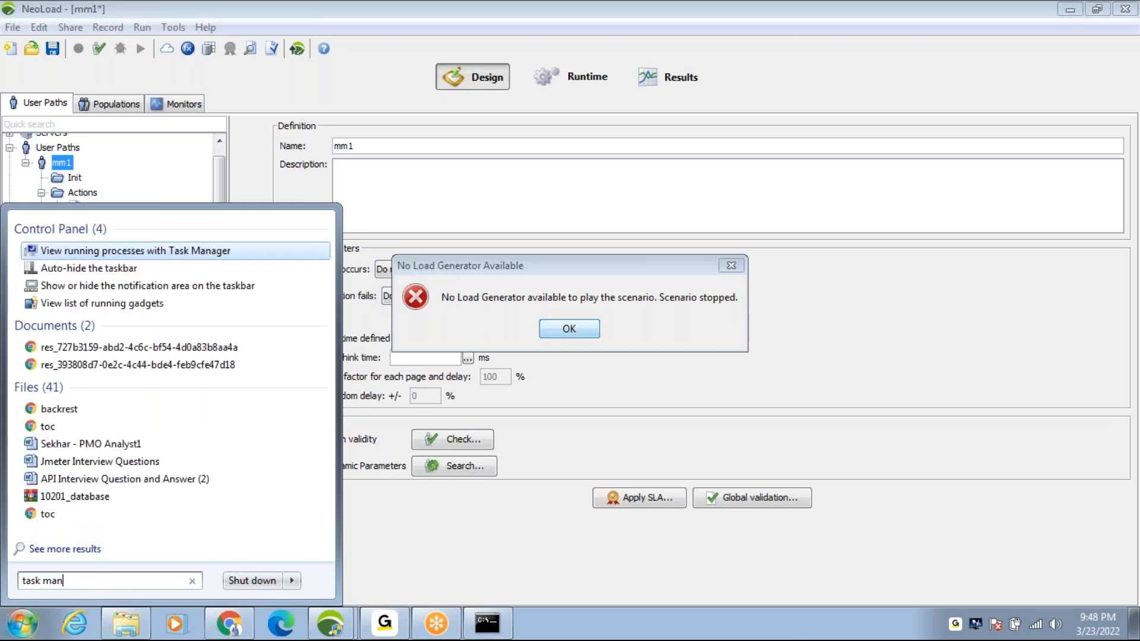
key(BackSpace)
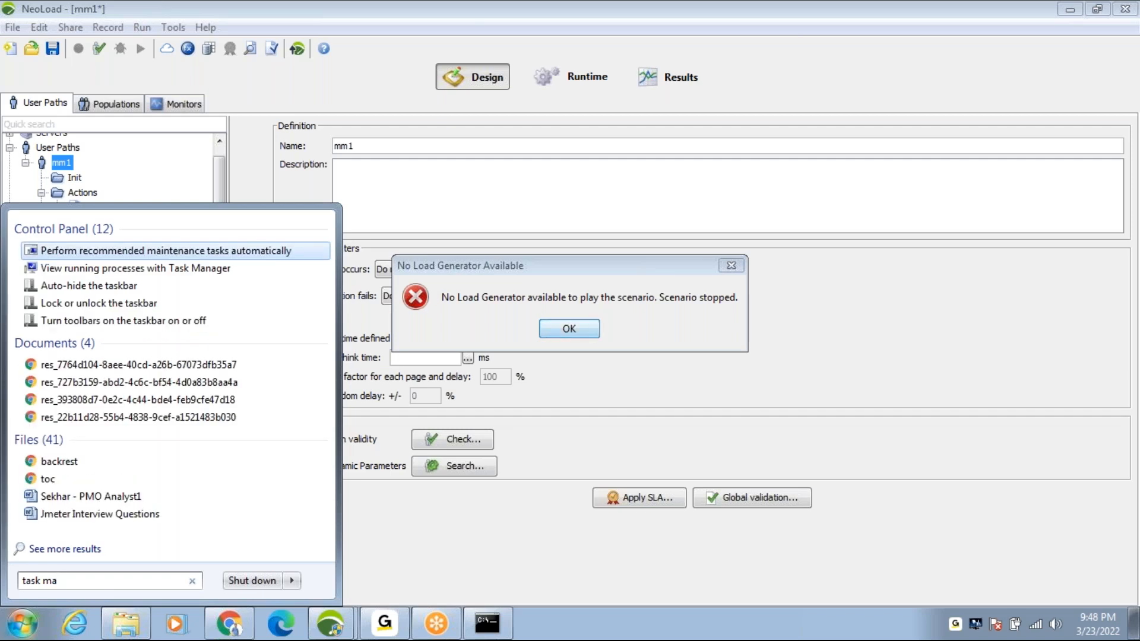
click(393, 547)
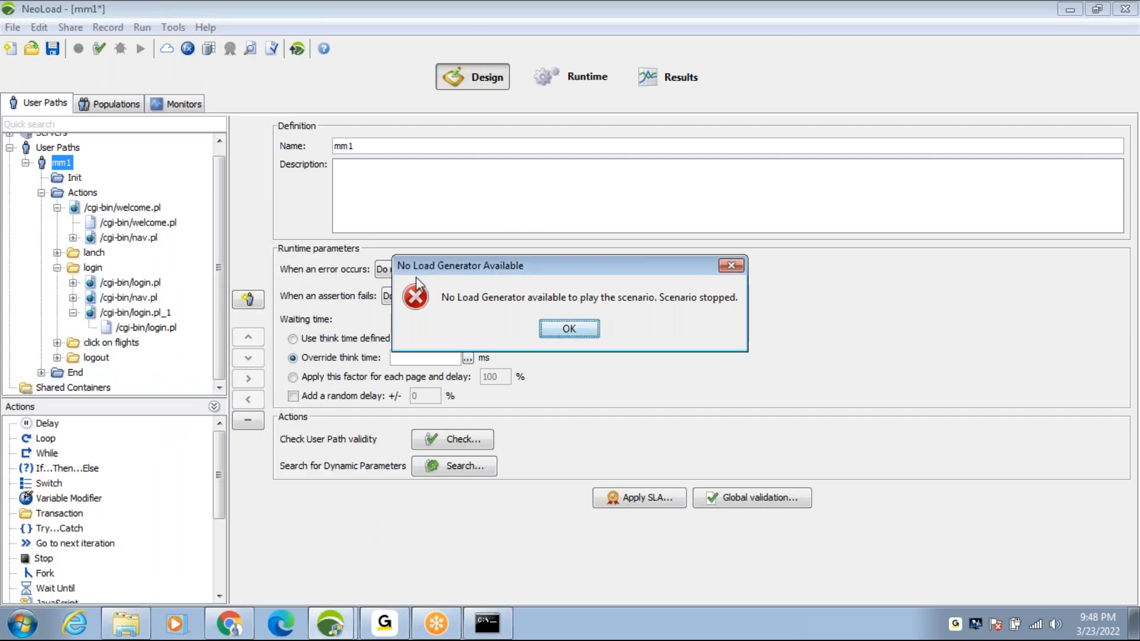
click(18, 629)
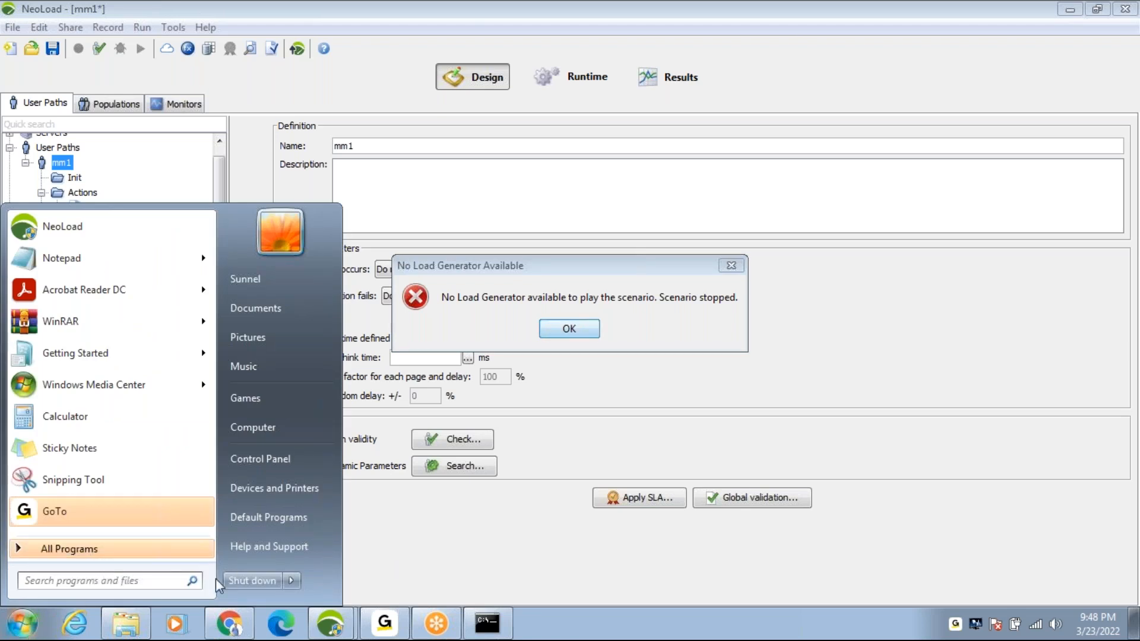
click(436, 570)
click(586, 608)
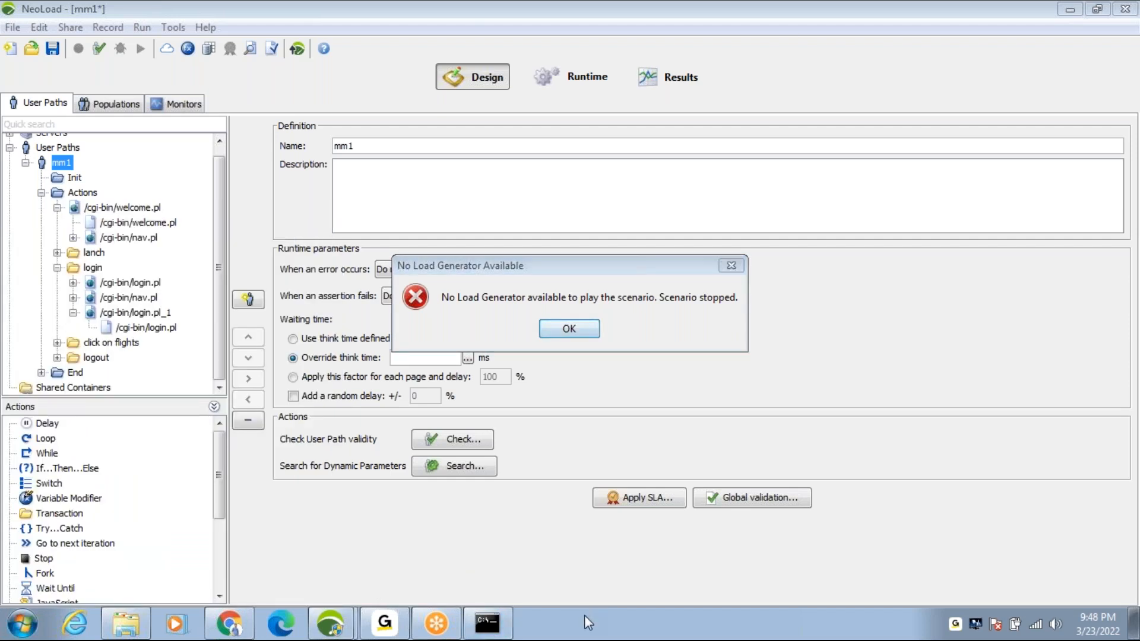
Step: Open Windows Task Manager in a maximized window and view the running processes and the CPU and memory performance graphs
right_click(588, 623)
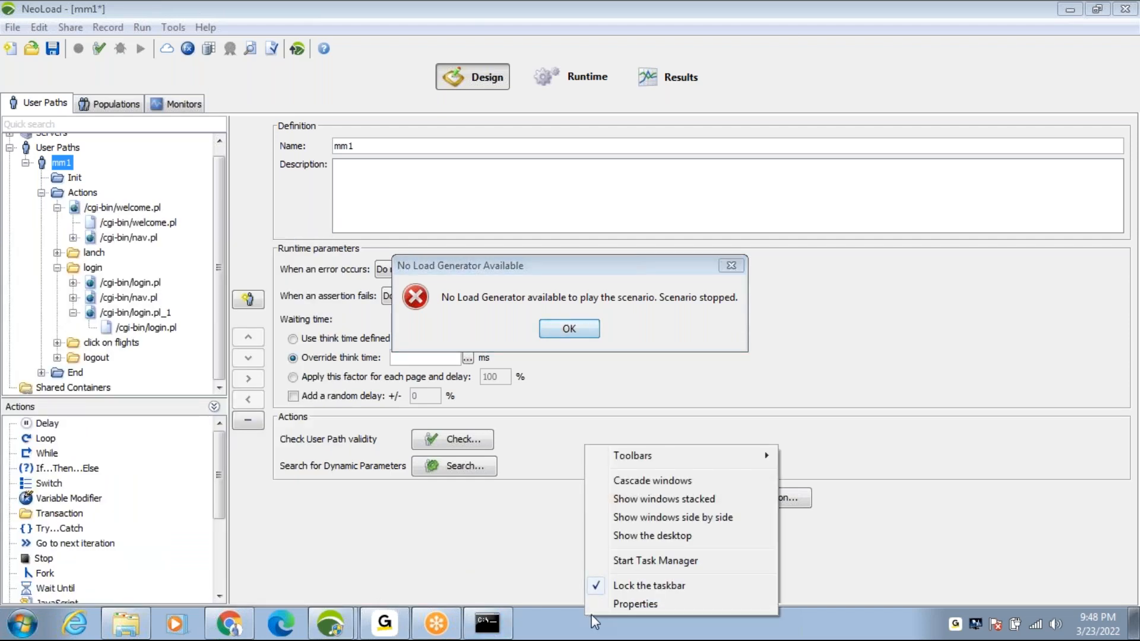
click(651, 560)
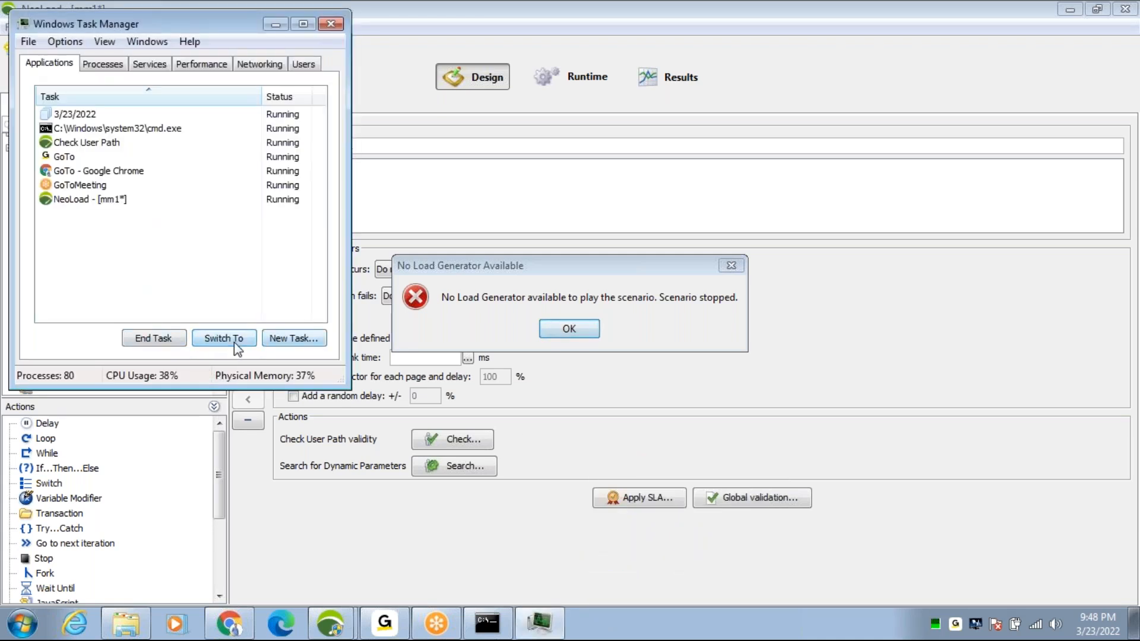
click(114, 64)
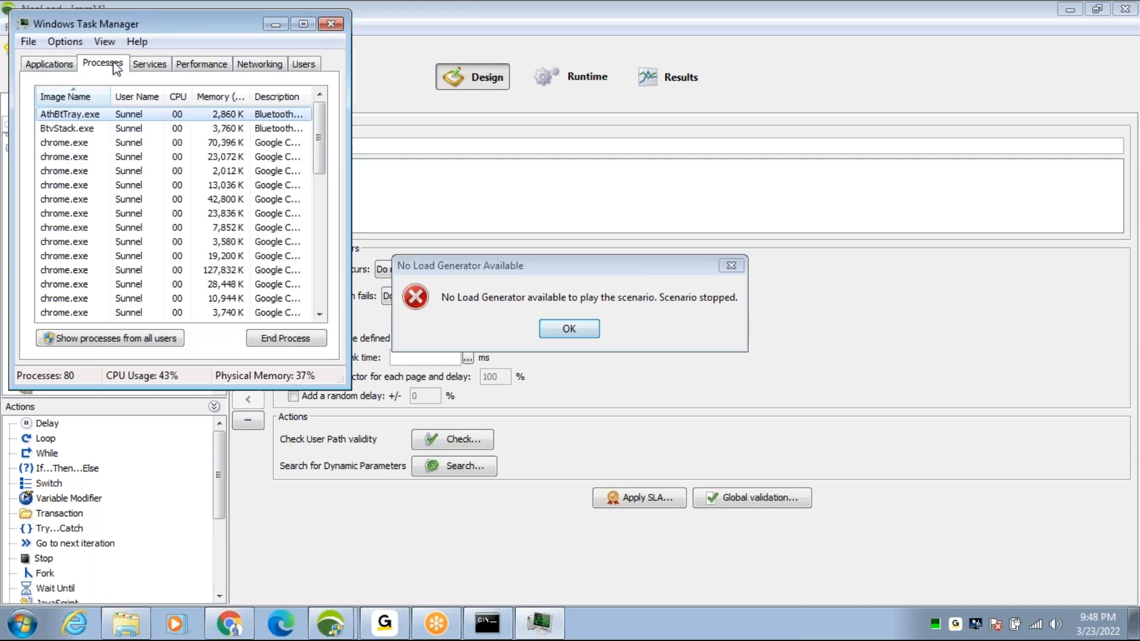
click(304, 25)
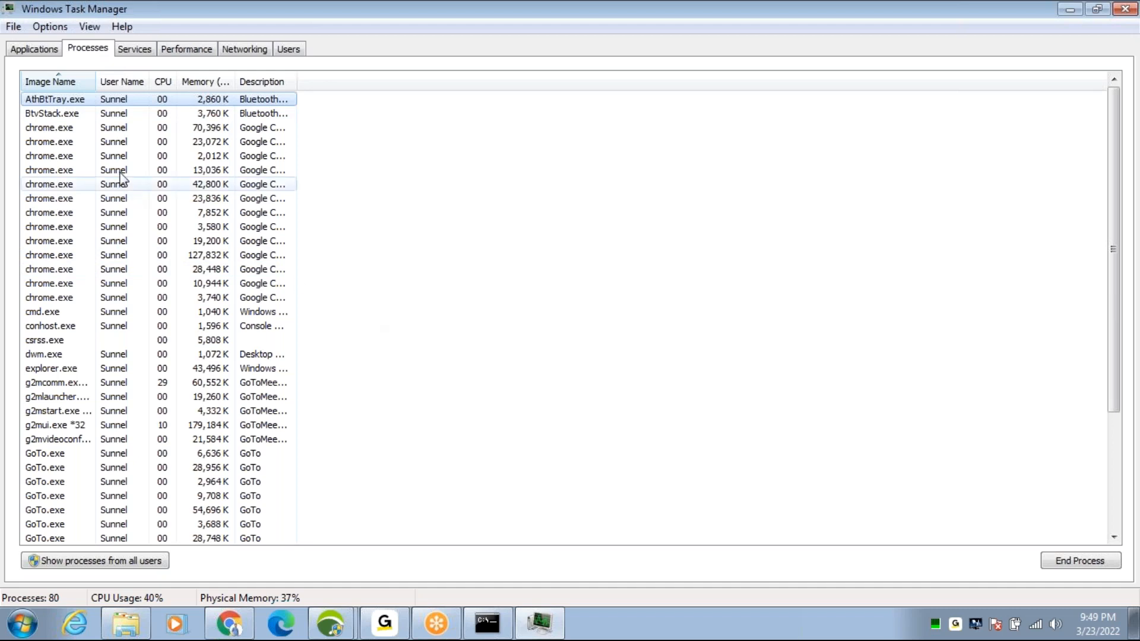
click(184, 49)
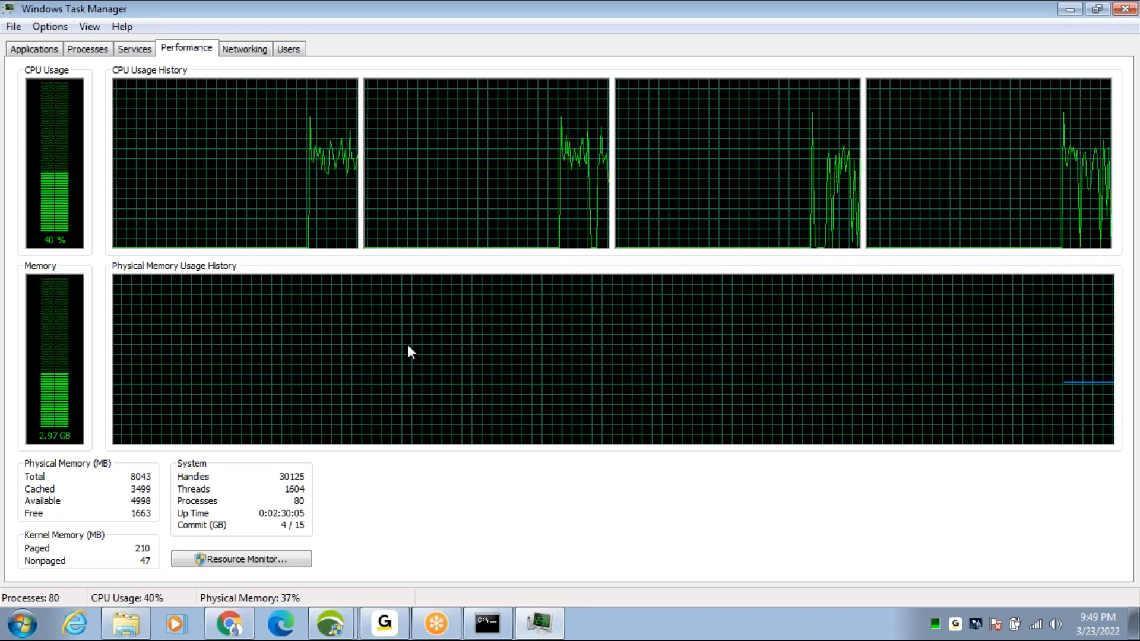
Step: Sort the running processes by highest memory usage, widen the Memory and CPU columns, and examine the list down to its end
click(89, 49)
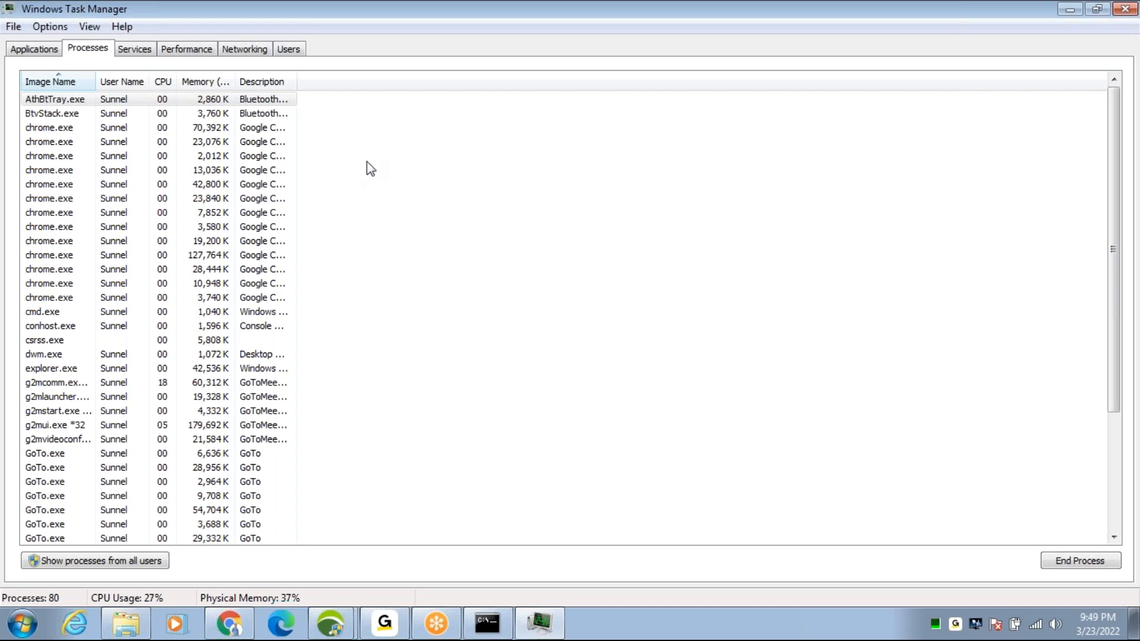
click(226, 83)
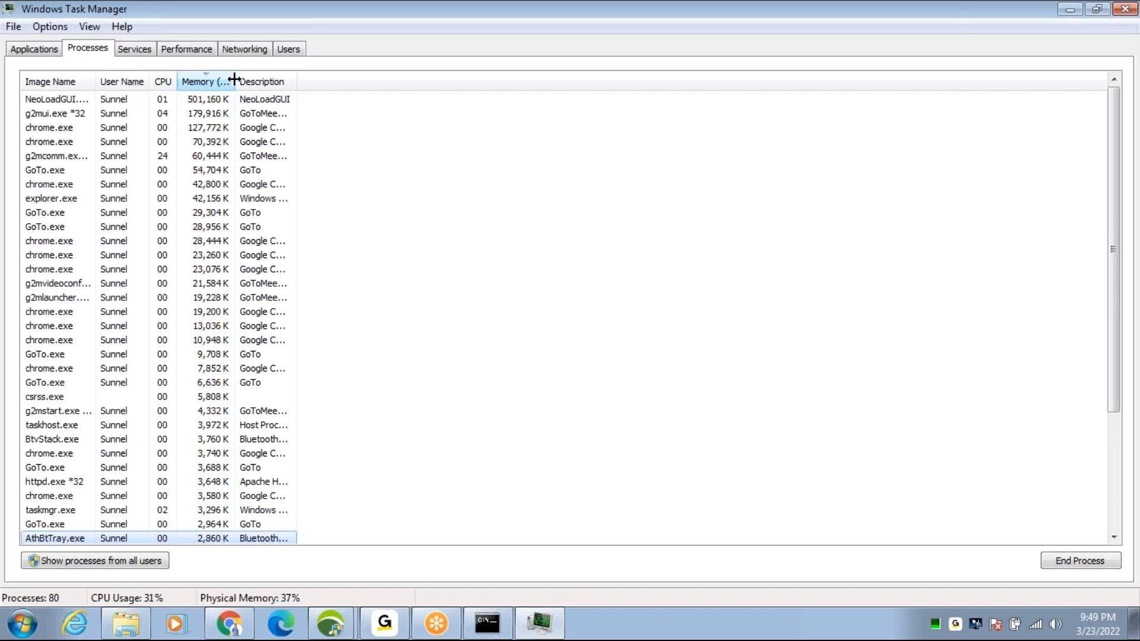
drag(234, 79, 302, 71)
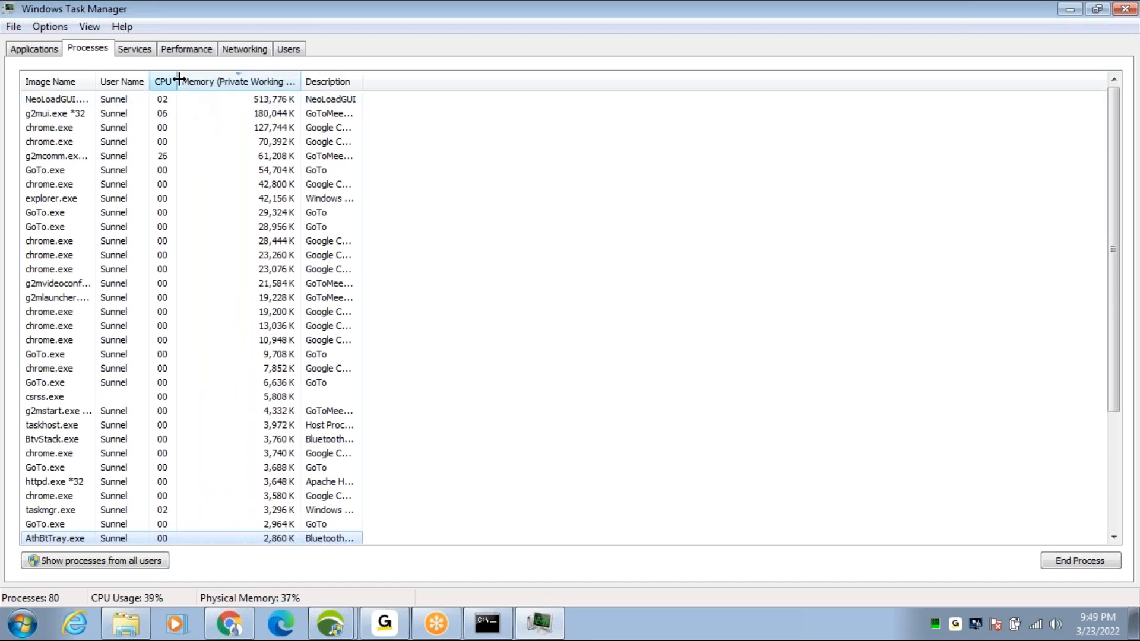
drag(176, 79, 225, 75)
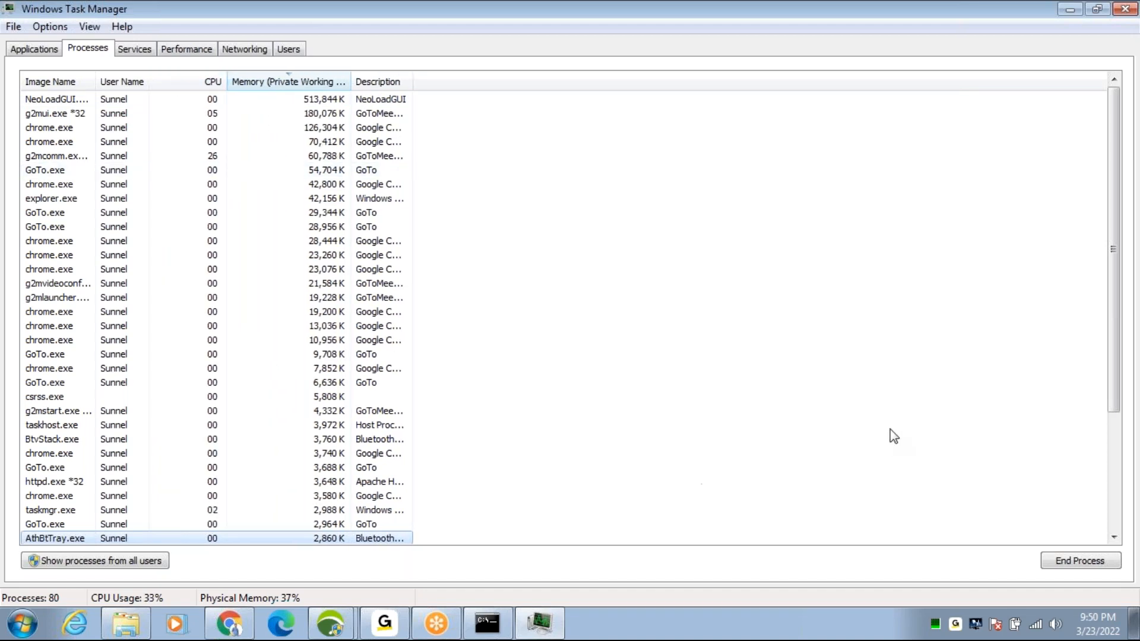
drag(1110, 276, 1131, 430)
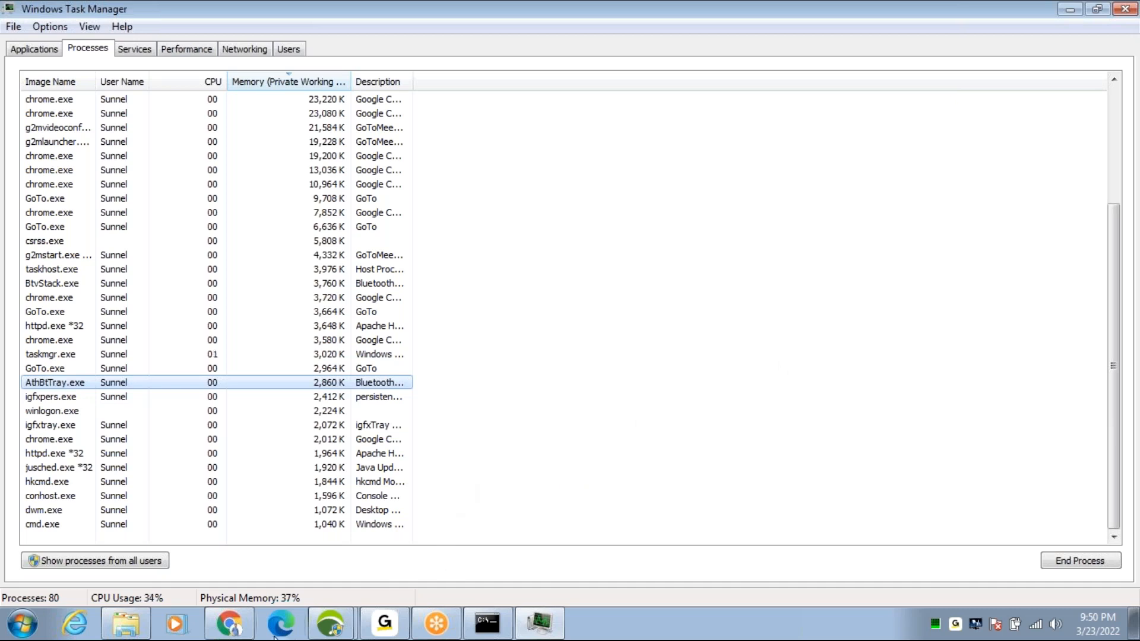
Step: Switch back to NeoLoad and dismiss the No Load Generator Available error
click(237, 631)
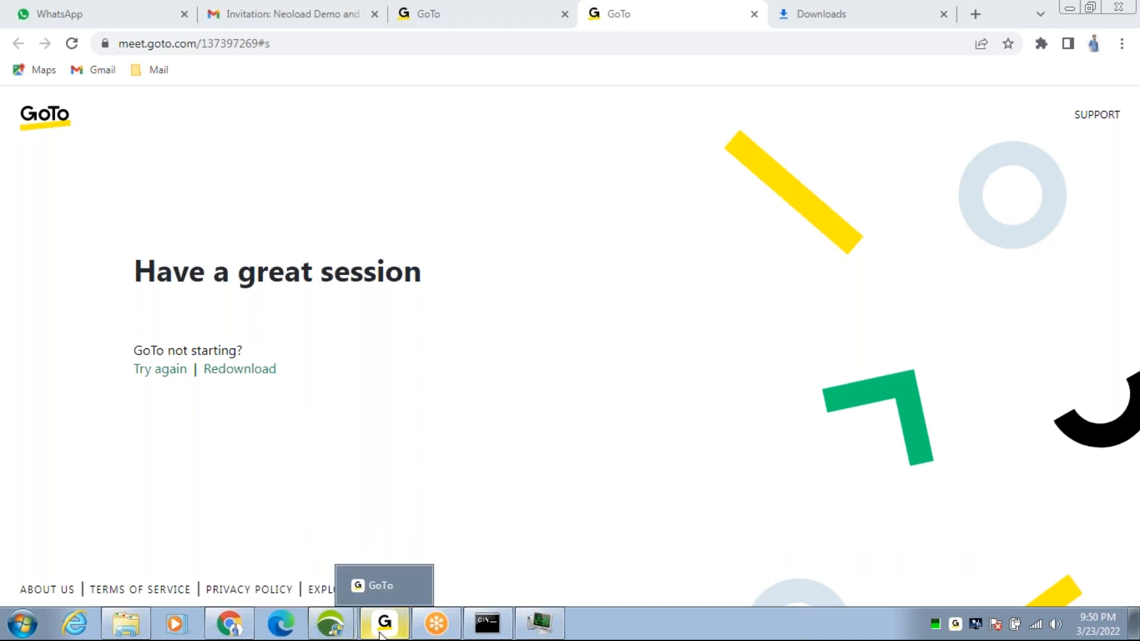
mouse_move(336, 627)
click(332, 599)
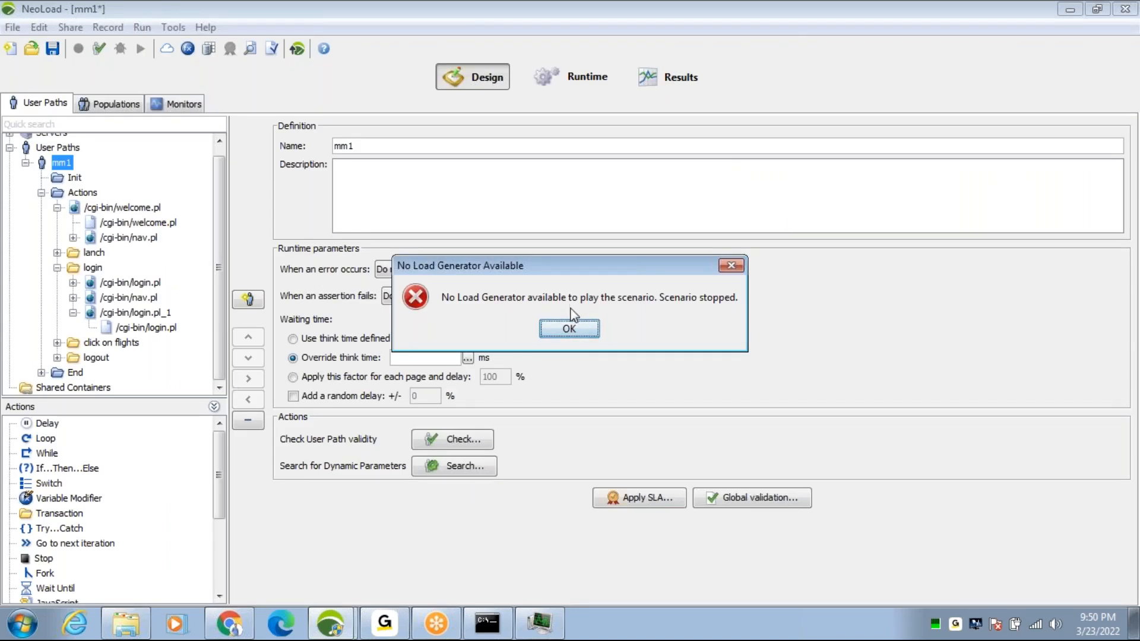
click(571, 330)
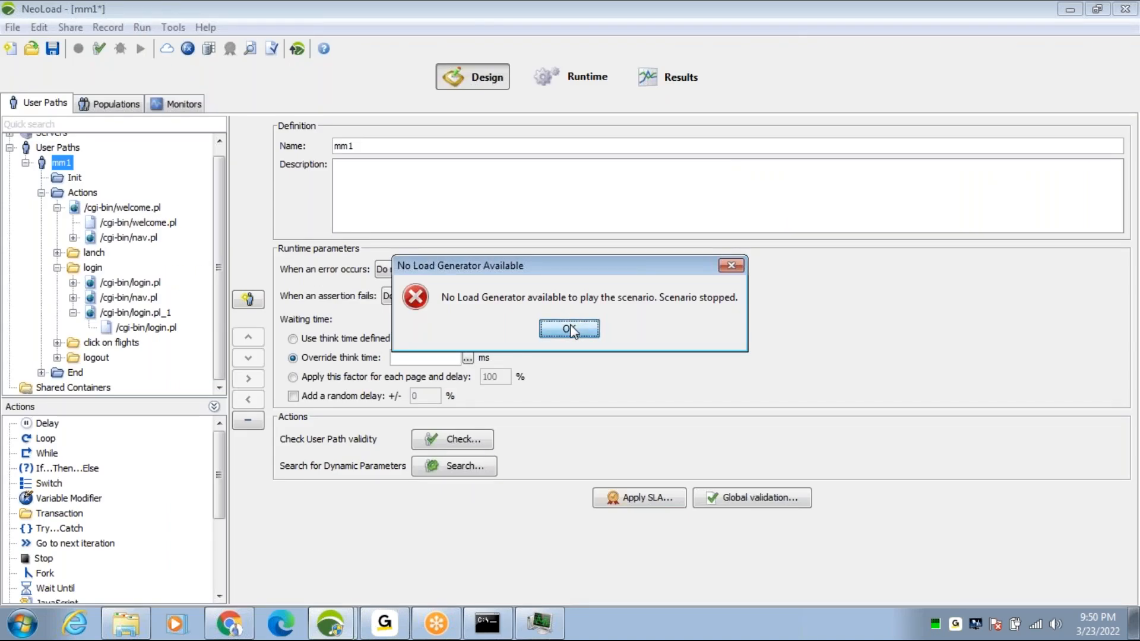